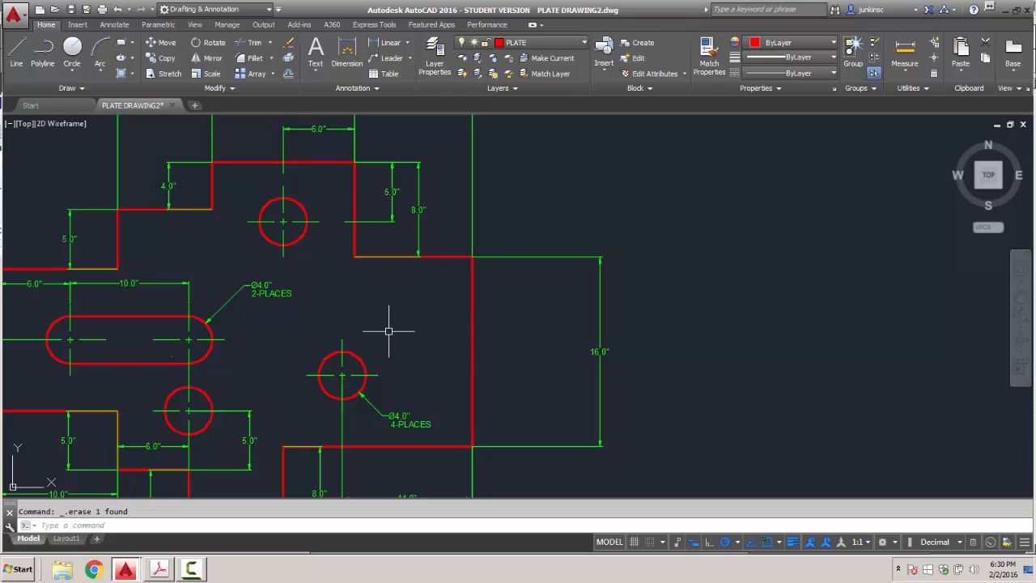
Set object snap tracking to track along all polar angle settings.
left_click(737, 543)
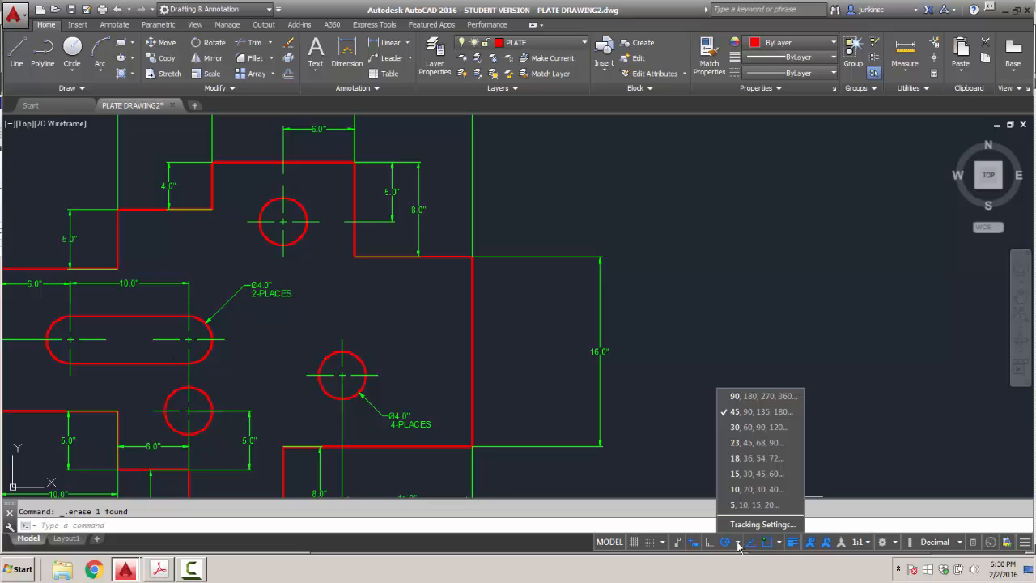
left_click(742, 524)
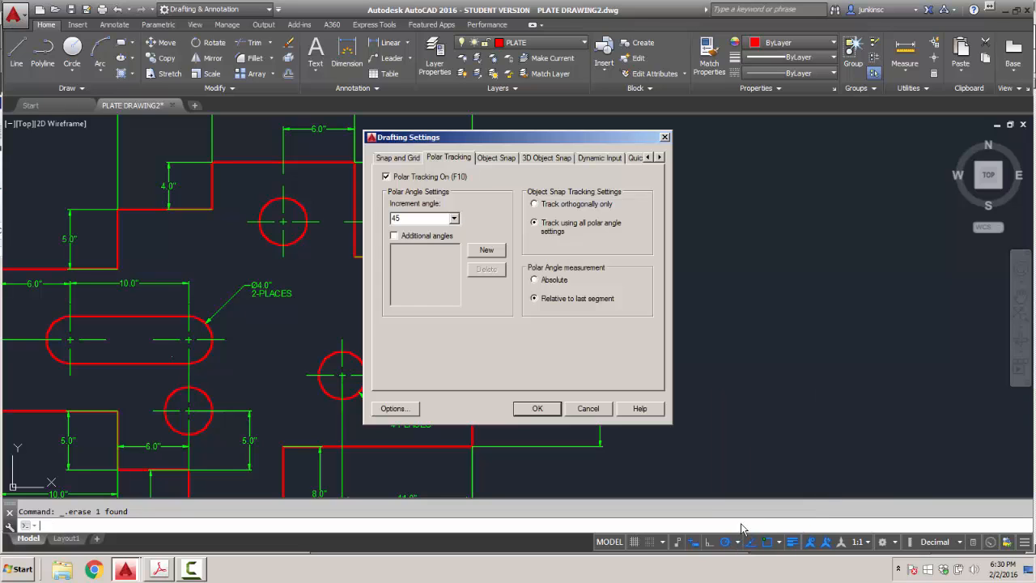
left_click(534, 204)
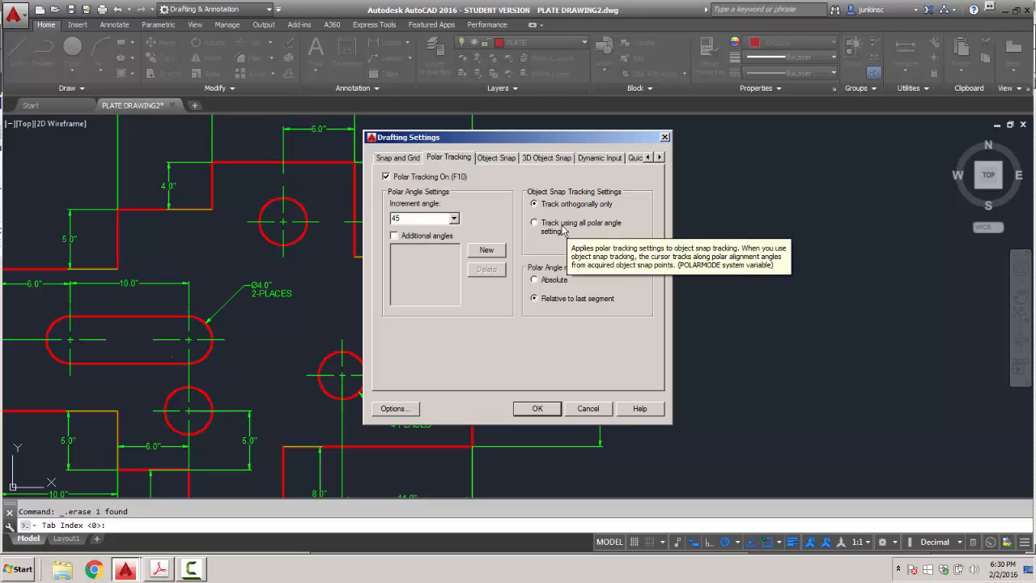
left_click(534, 223)
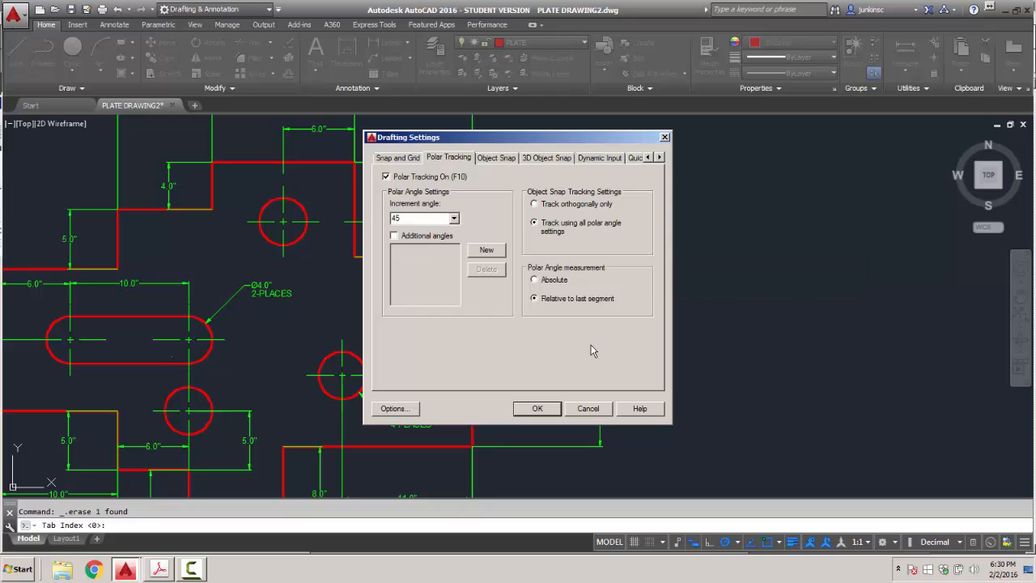
left_click(537, 409)
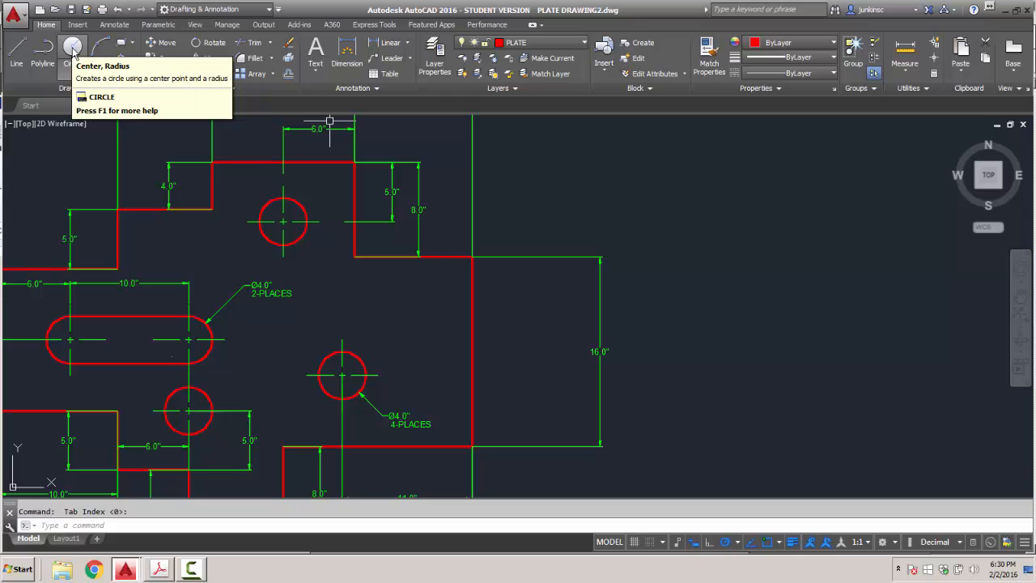
Start a circle tracked 6 units from the plate corner, cancel it, and restart Circle.
left_click(72, 48)
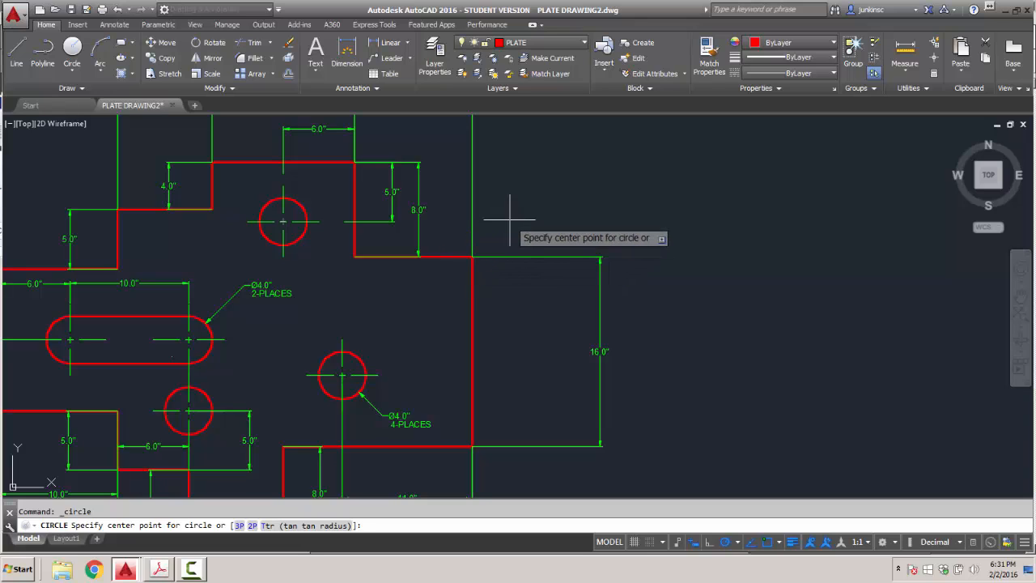
type("T")
key("Return")
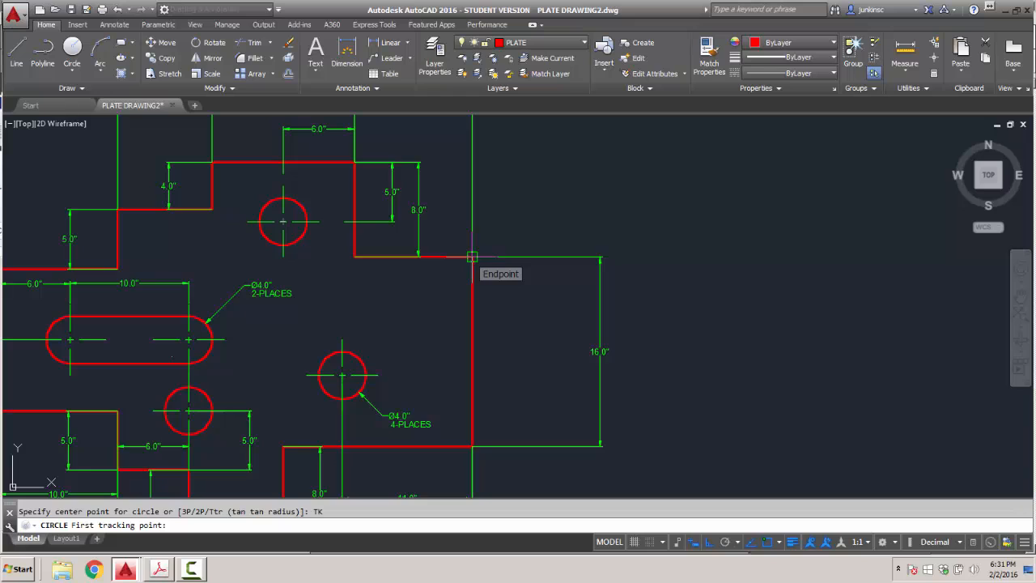
left_click(471, 256)
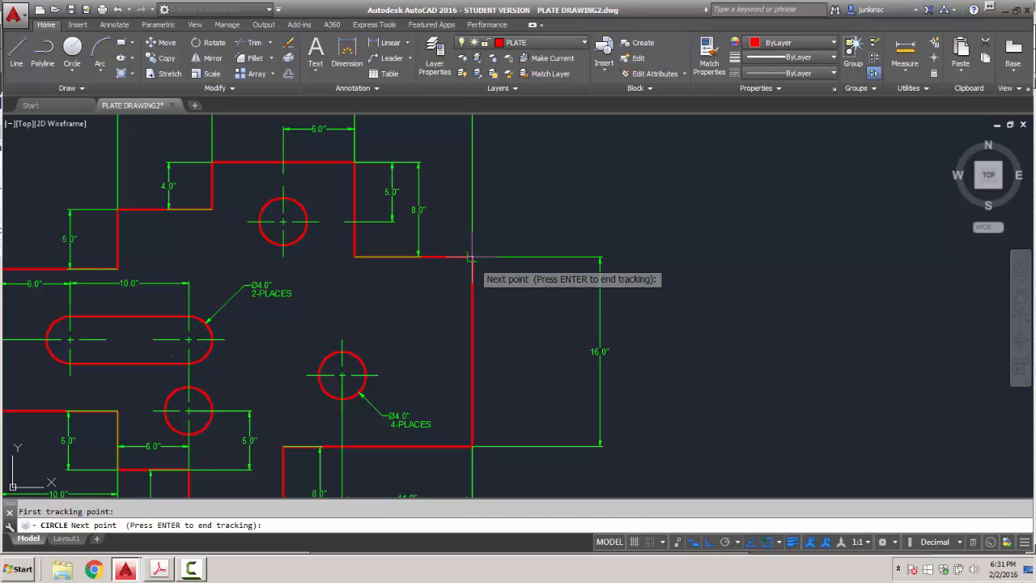
type("6")
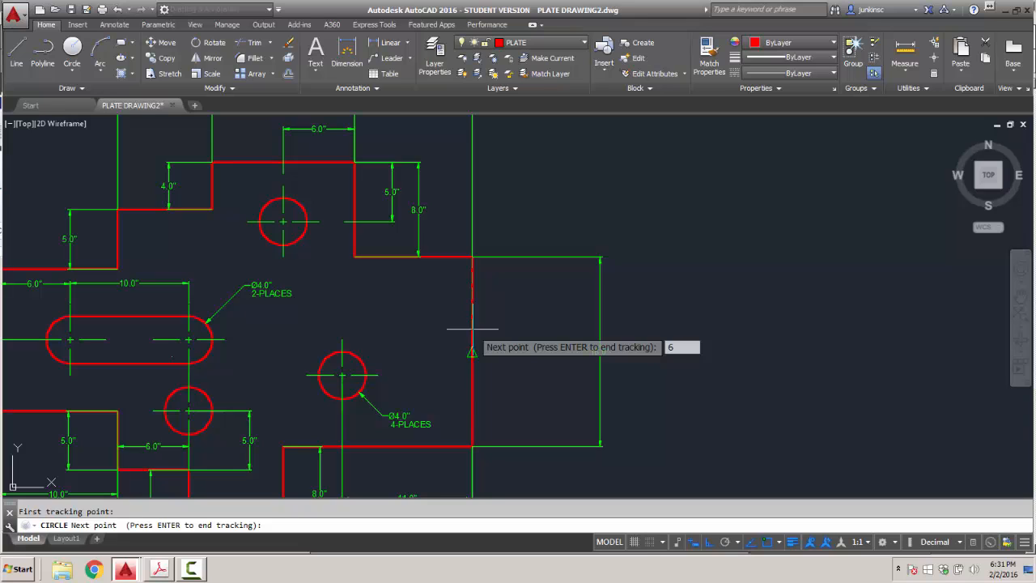
key("BackSpace")
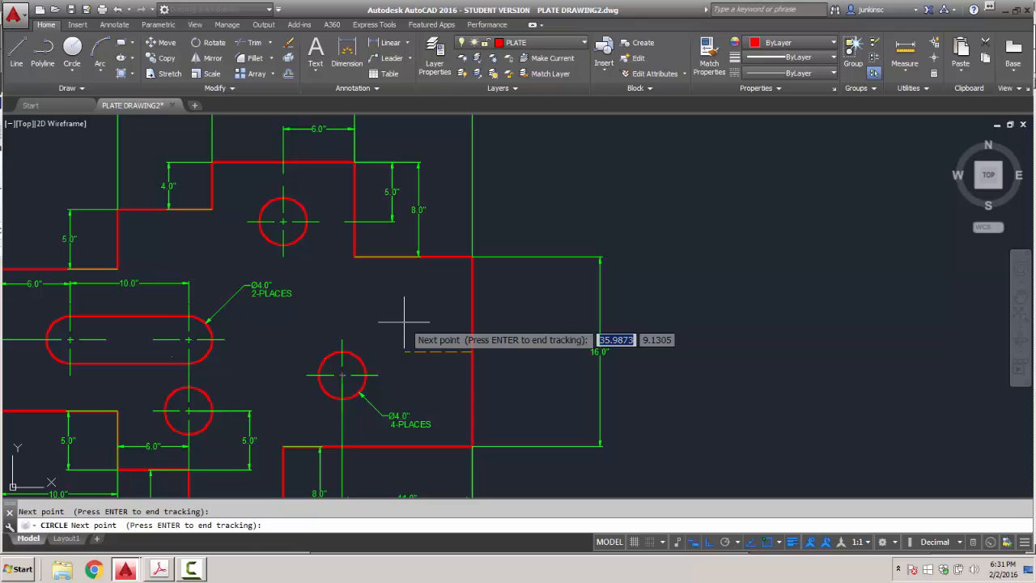
key("Return")
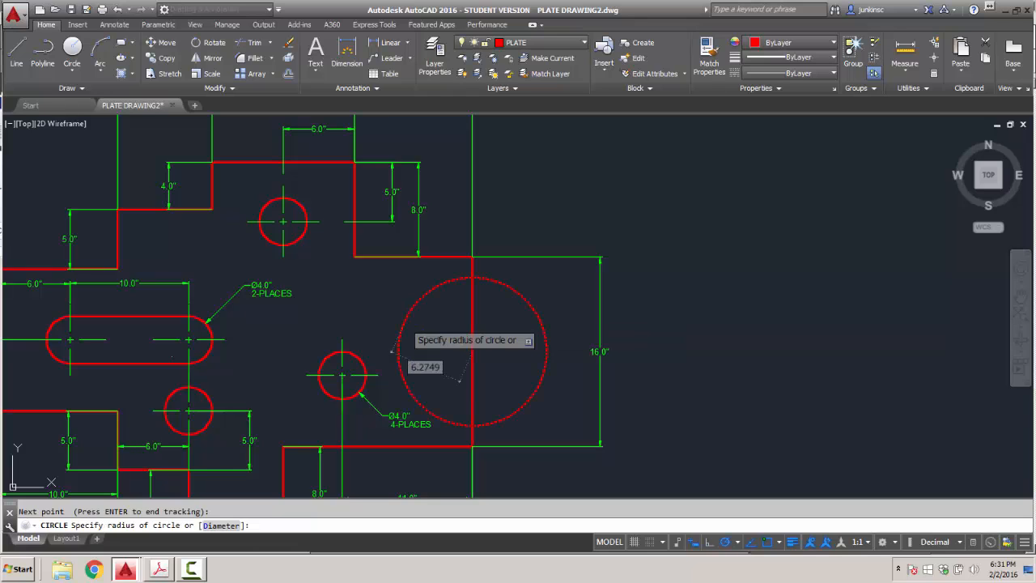
key("Escape")
left_click(71, 50)
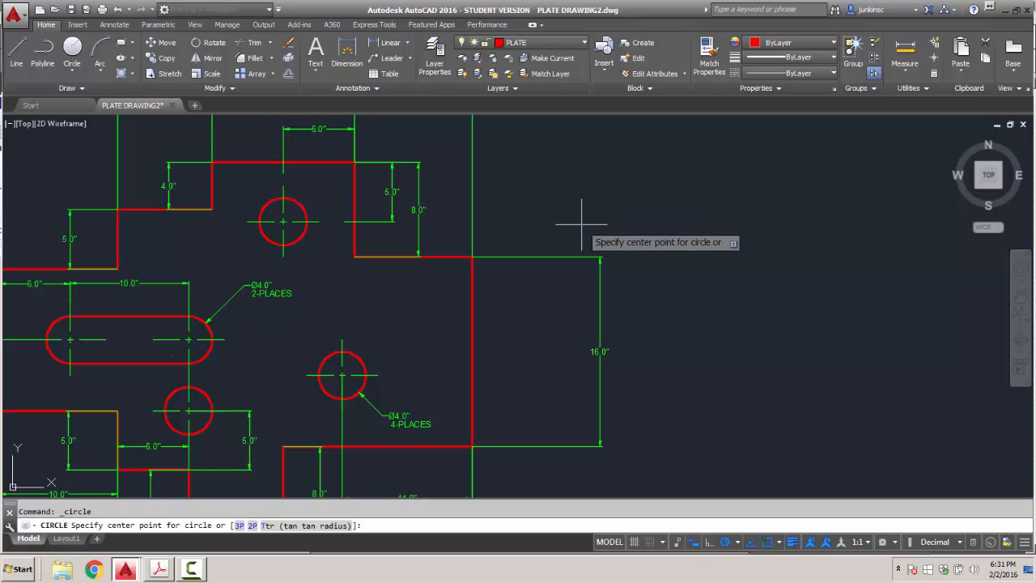
type("TK")
key("Return")
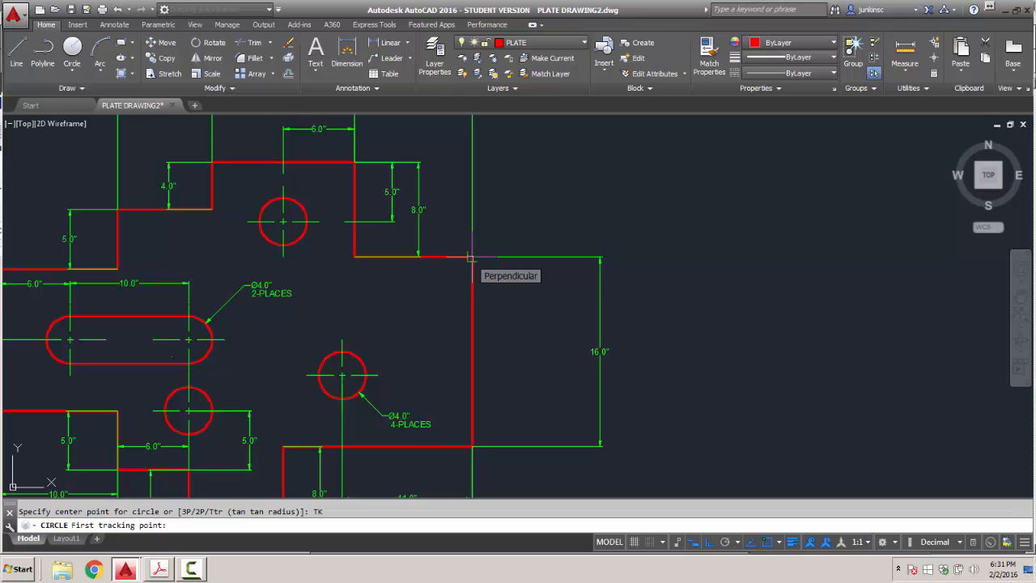
left_click(470, 257)
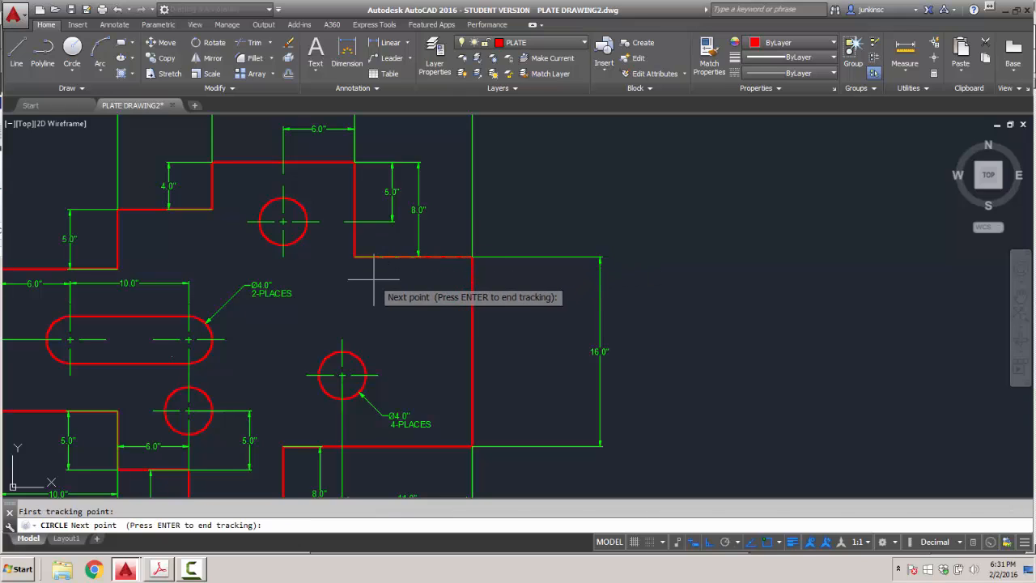
type("4")
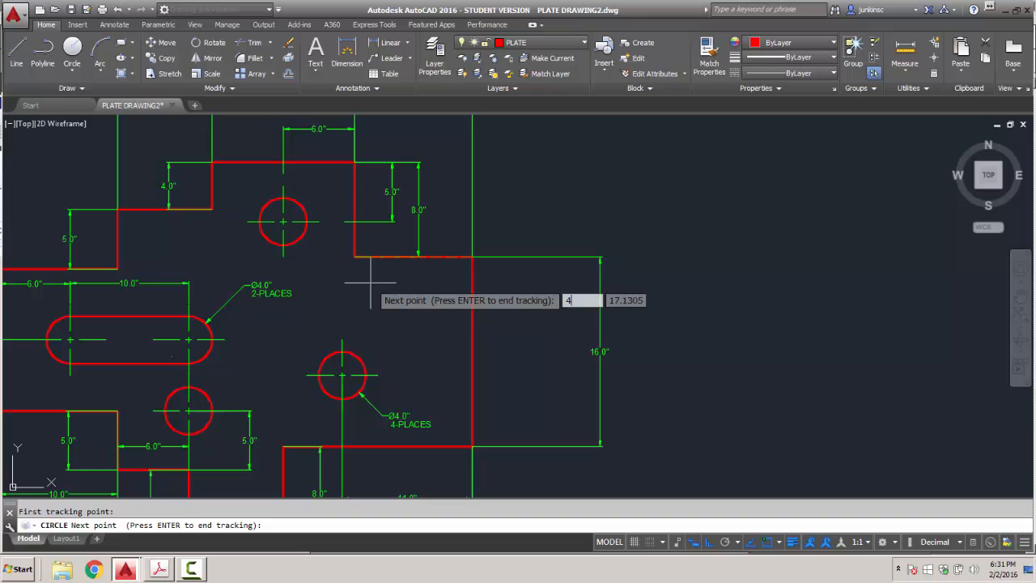
key("Return")
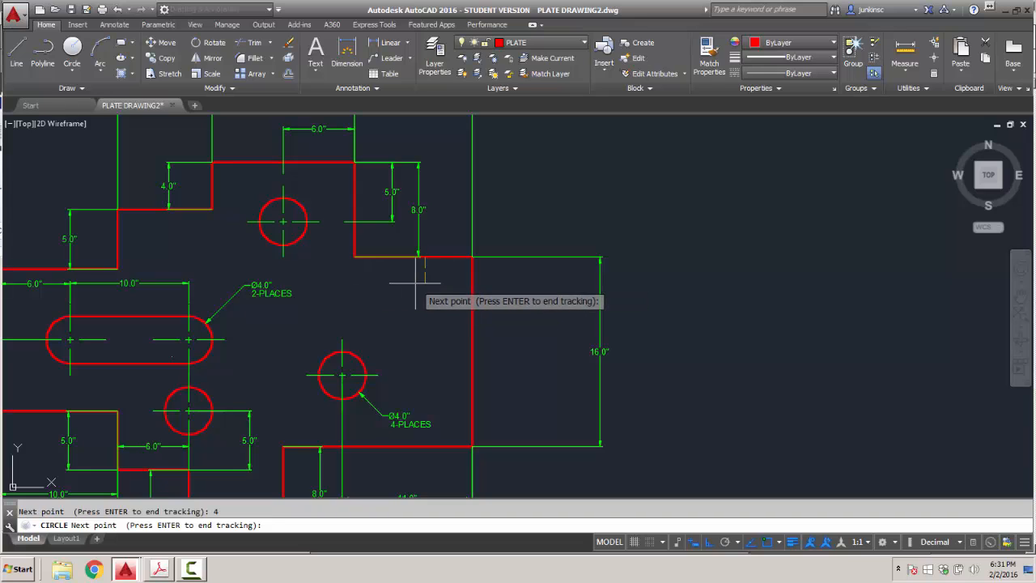
type("6")
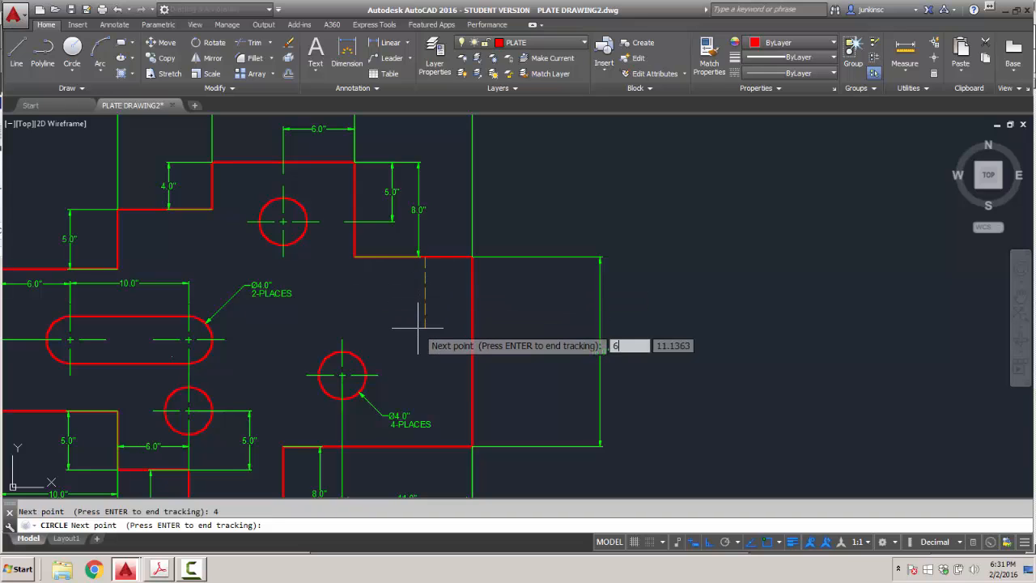
key("Return")
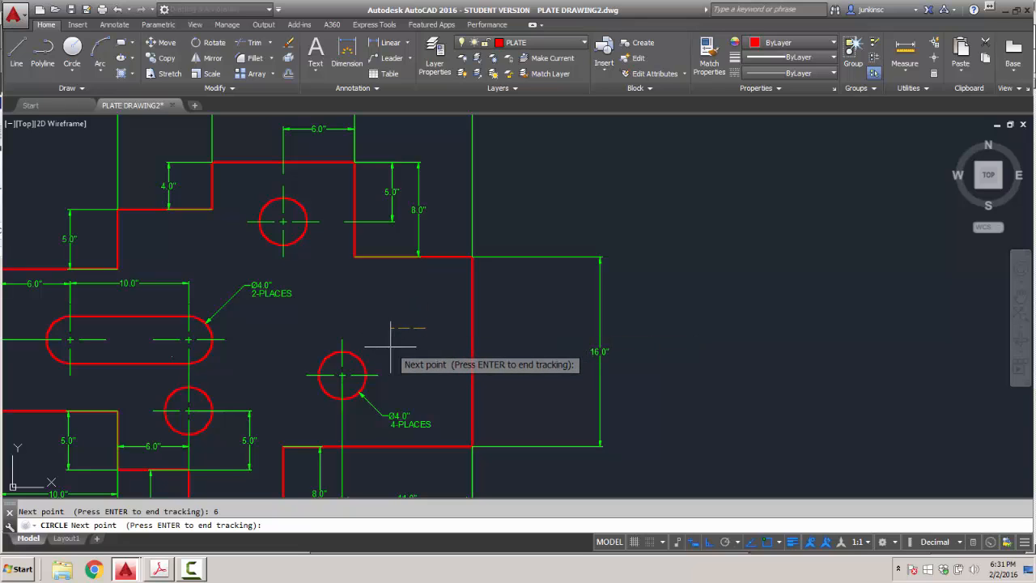
key("Return")
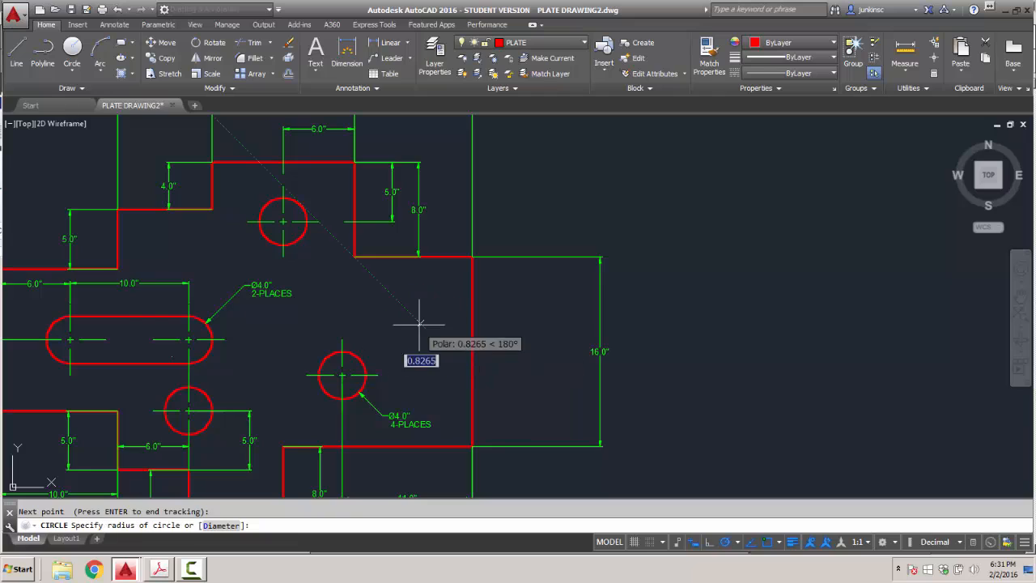
type("2")
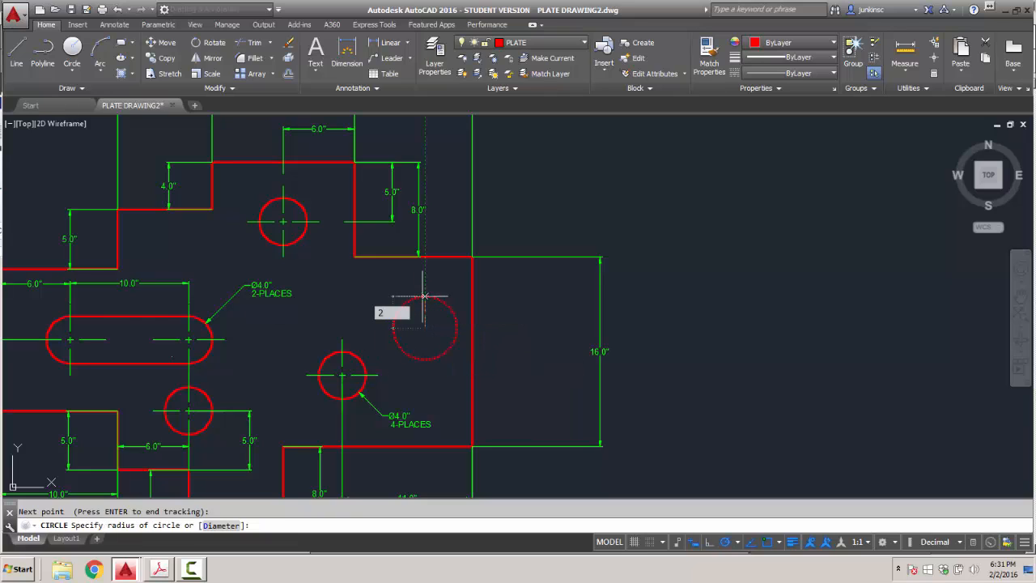
key("Return")
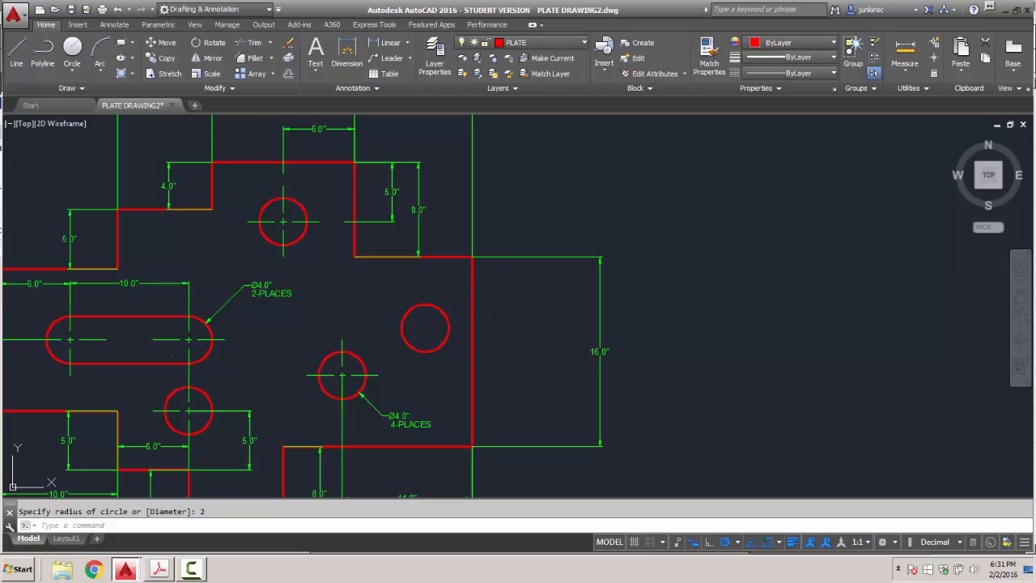
key("ctrl+z")
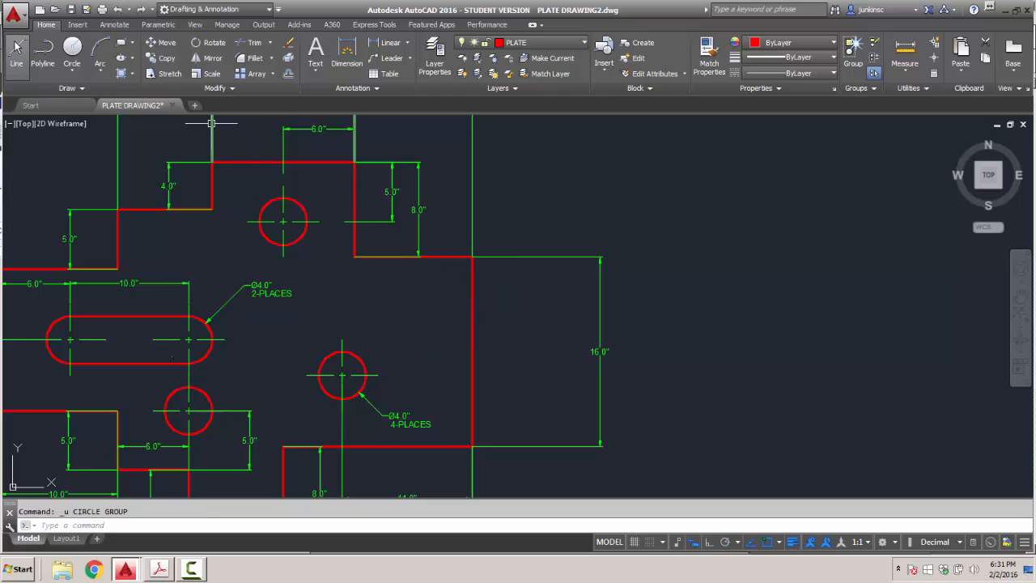
Draw a radius 2 circle, using TK tracking 6 down and 4 left from the inner plate corner.
left_click(72, 53)
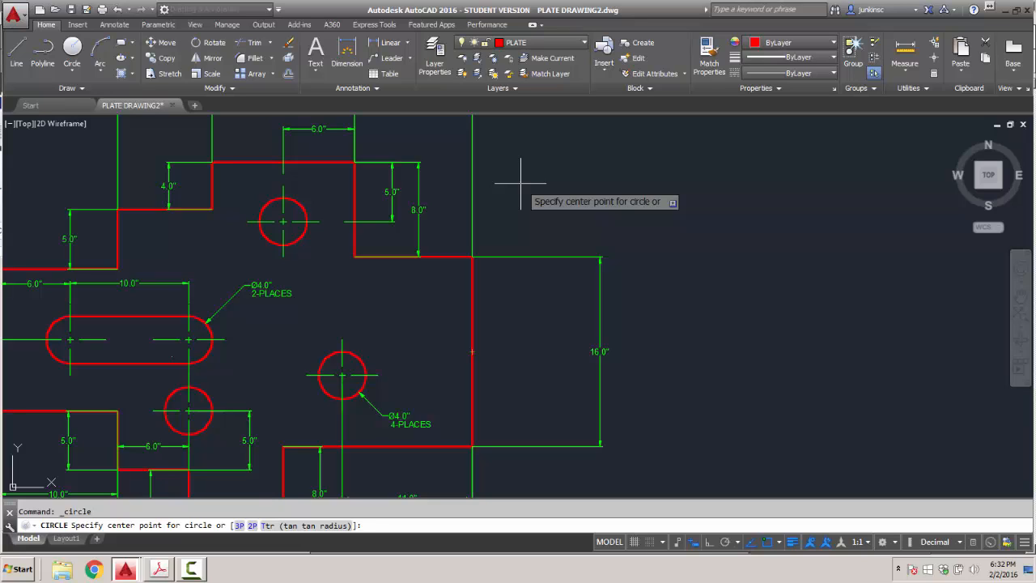
type("TK")
key("Return")
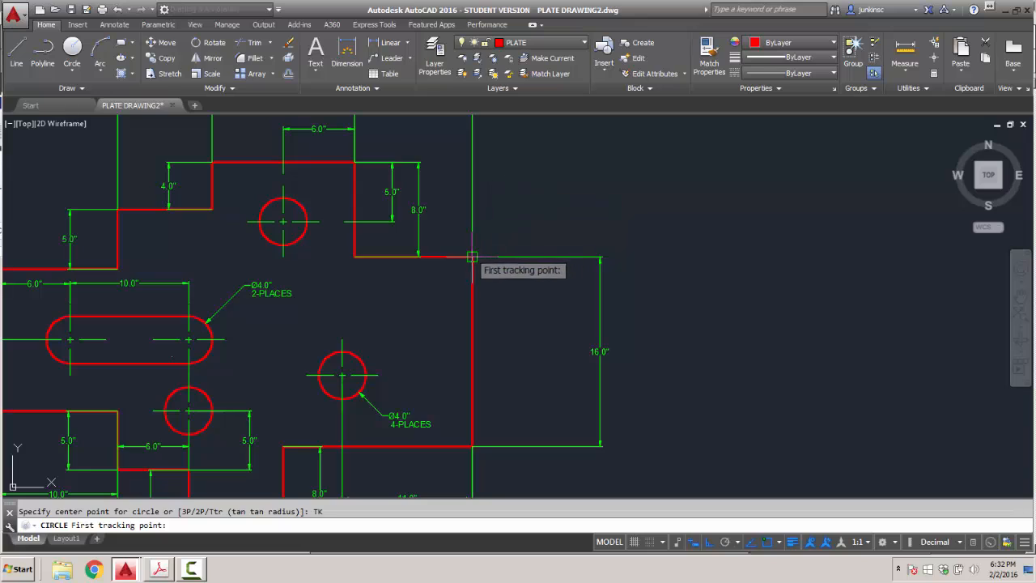
left_click(471, 258)
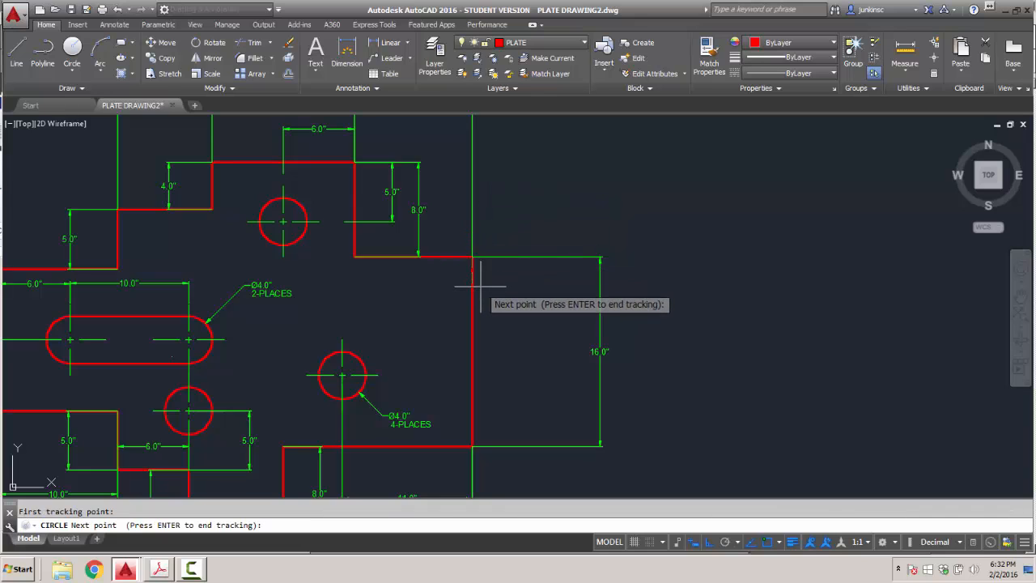
type("6")
key("Return")
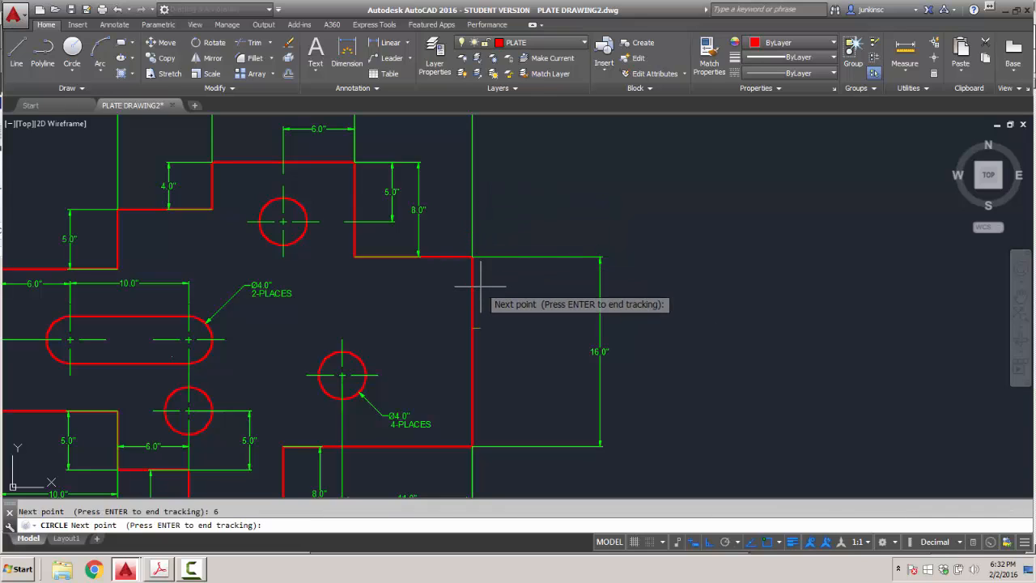
type("4")
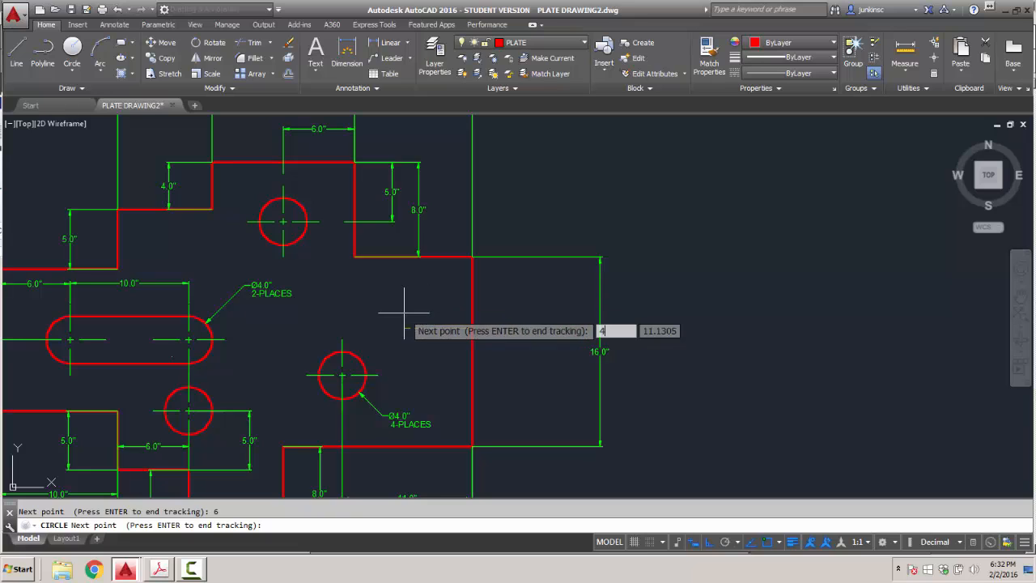
key("Return")
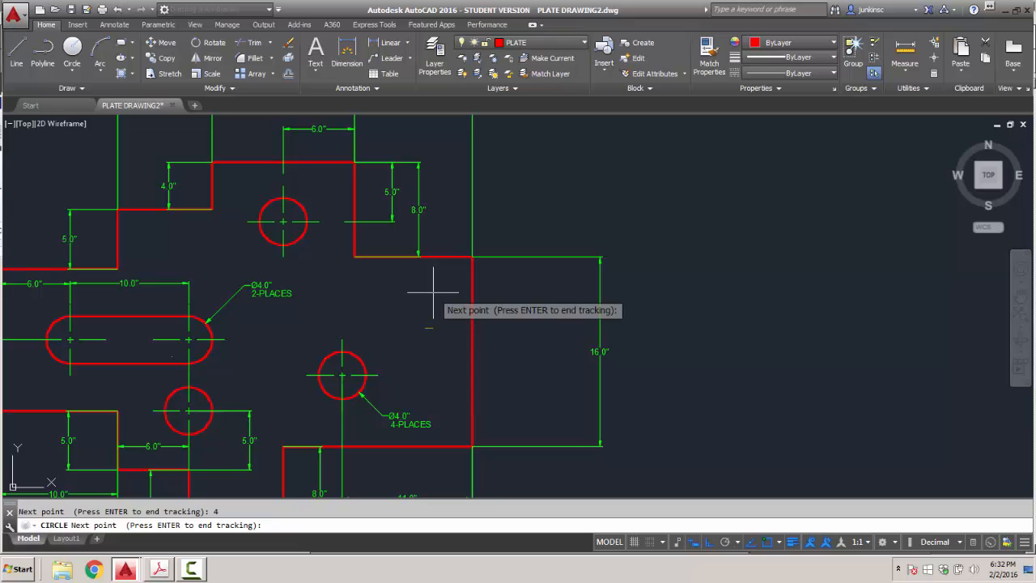
key("Return")
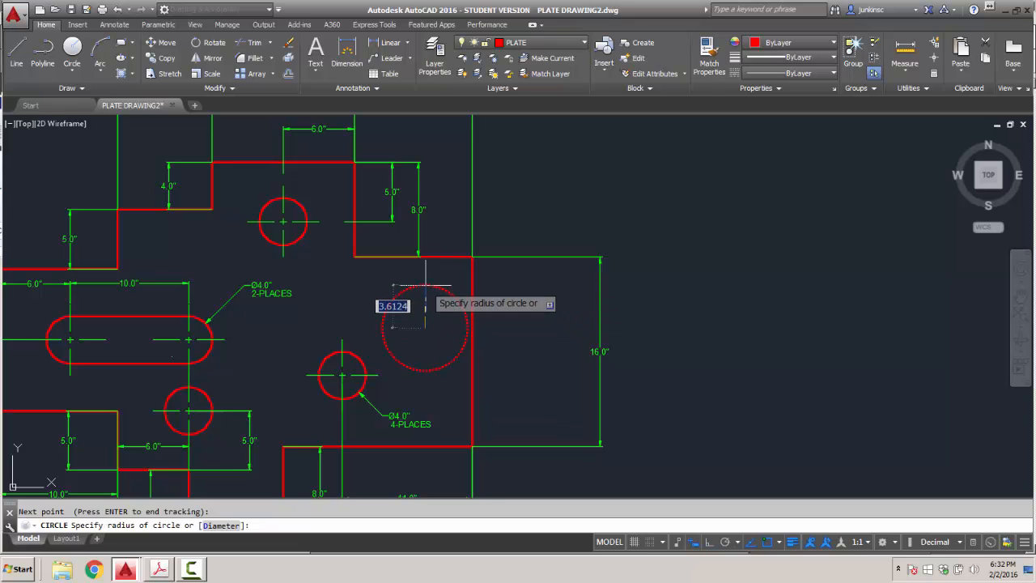
type("2")
key("Return")
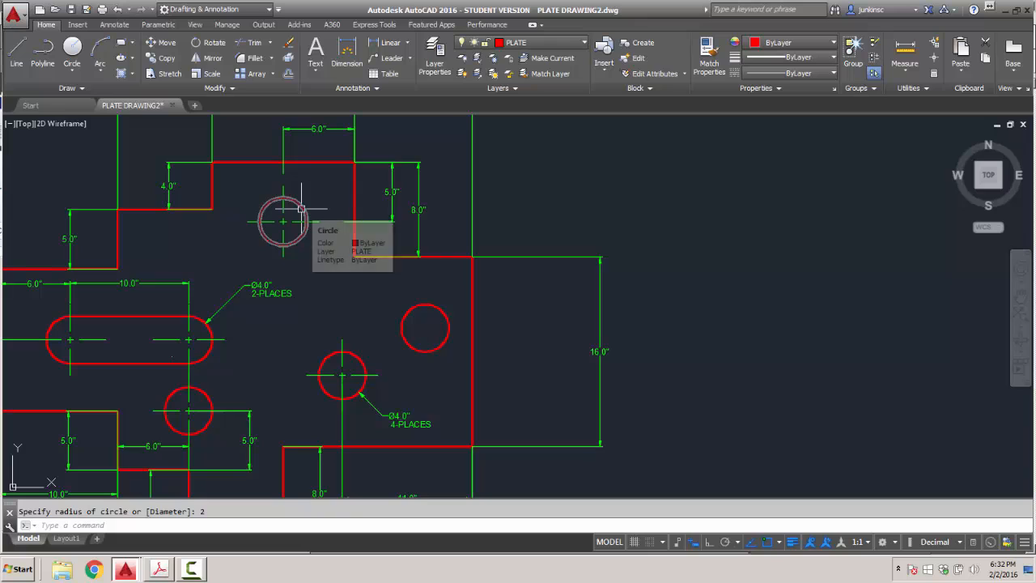
Give the layer green colour and make DIM the current layer.
left_click(581, 47)
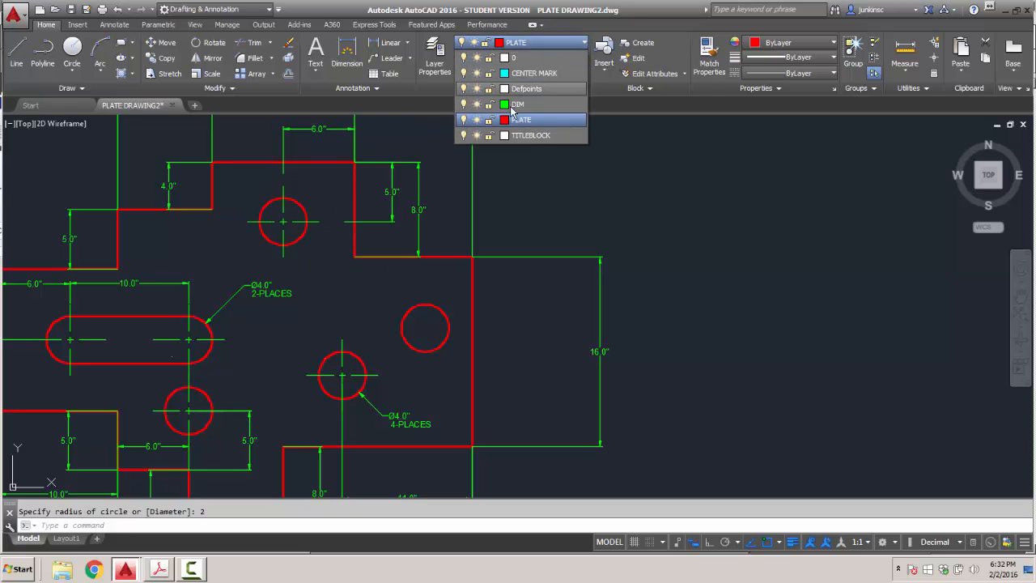
left_click(499, 102)
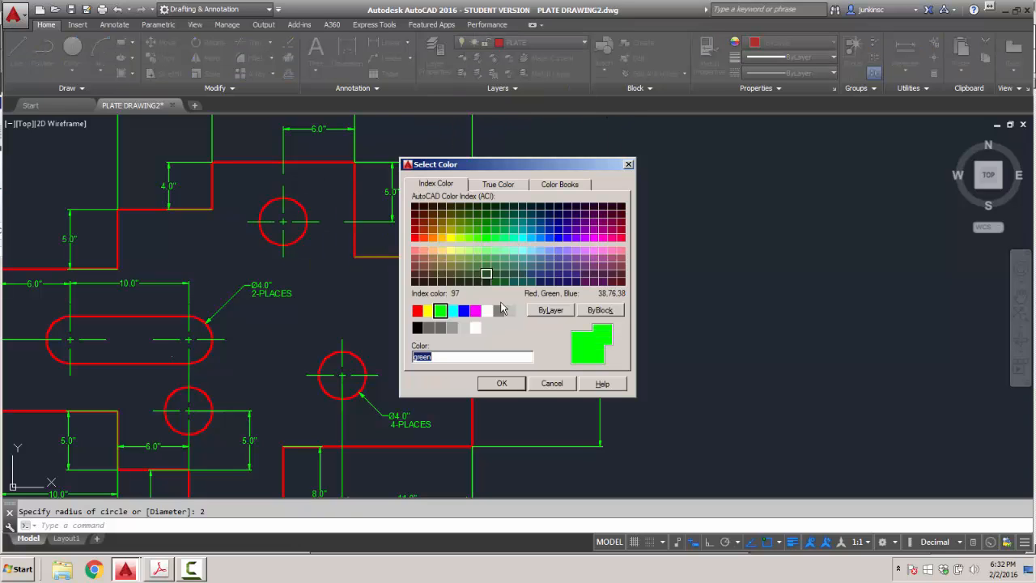
left_click(502, 383)
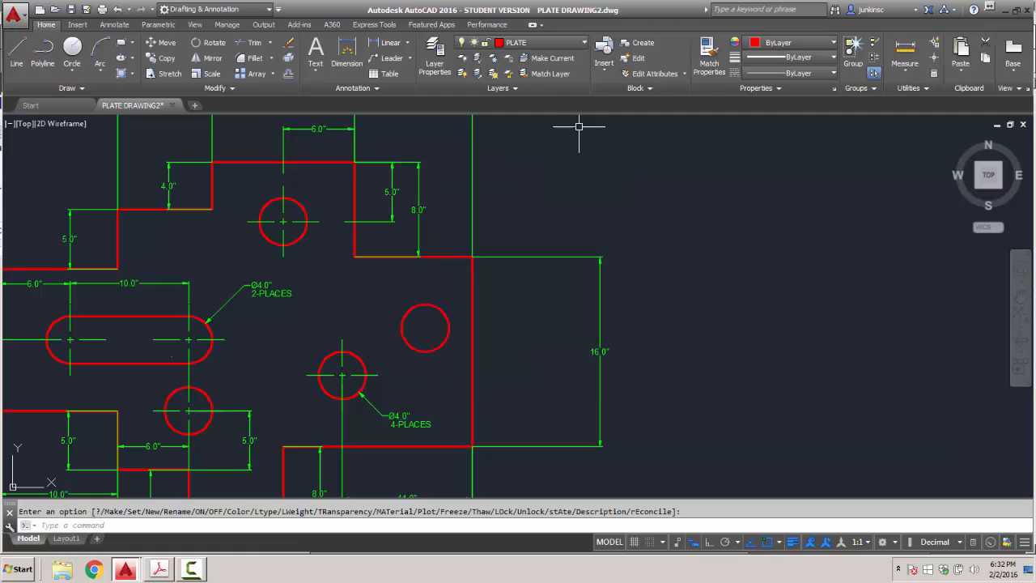
left_click(582, 45)
left_click(515, 105)
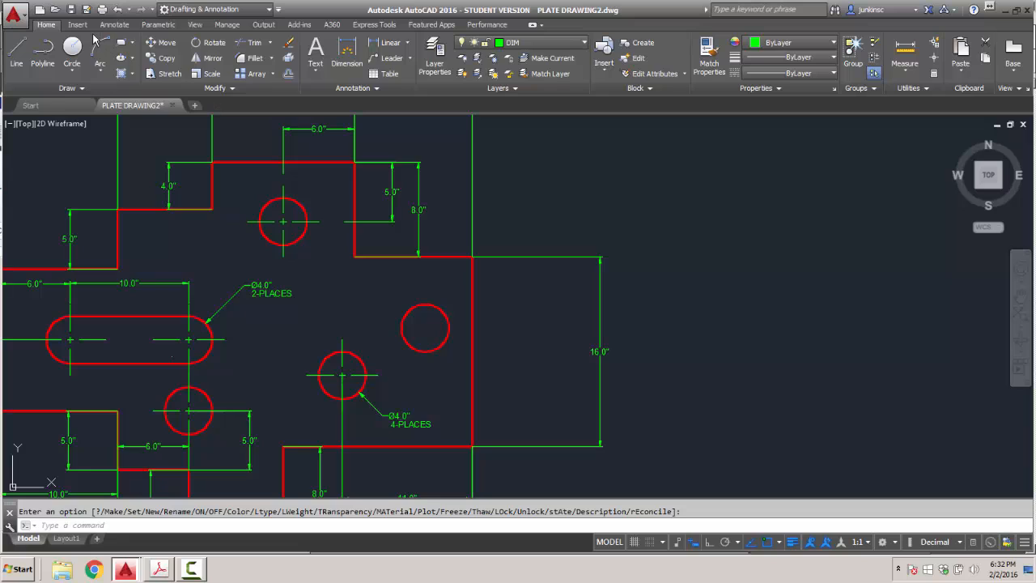
Add a center mark to the right-hand circle and give it the CENTER linetype.
left_click(114, 25)
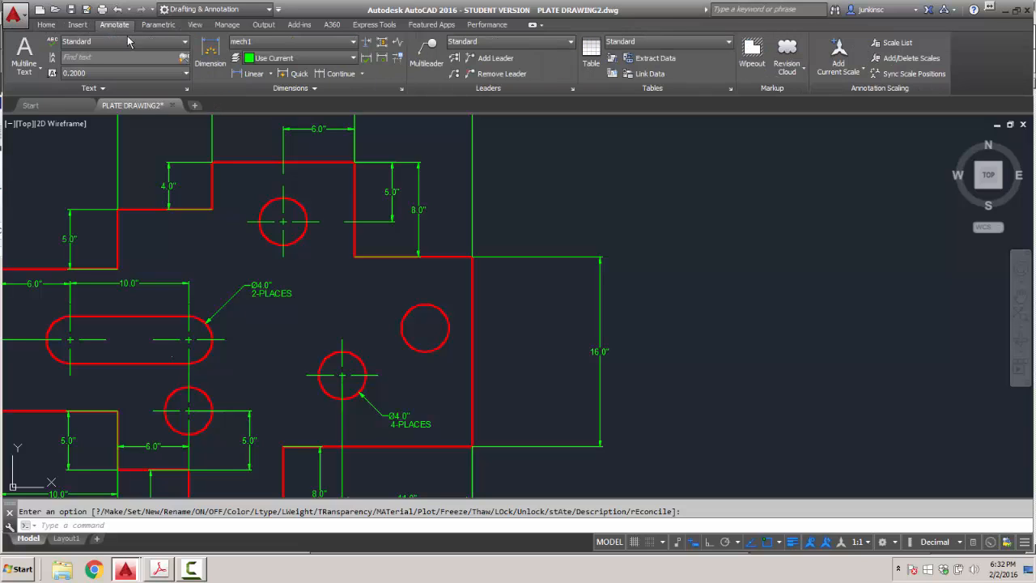
left_click(314, 89)
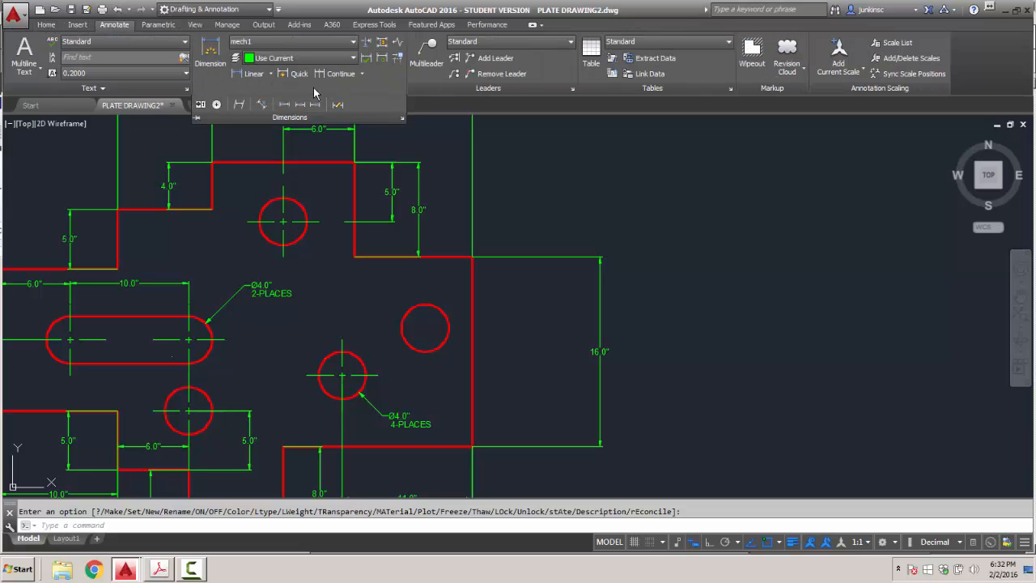
left_click(217, 105)
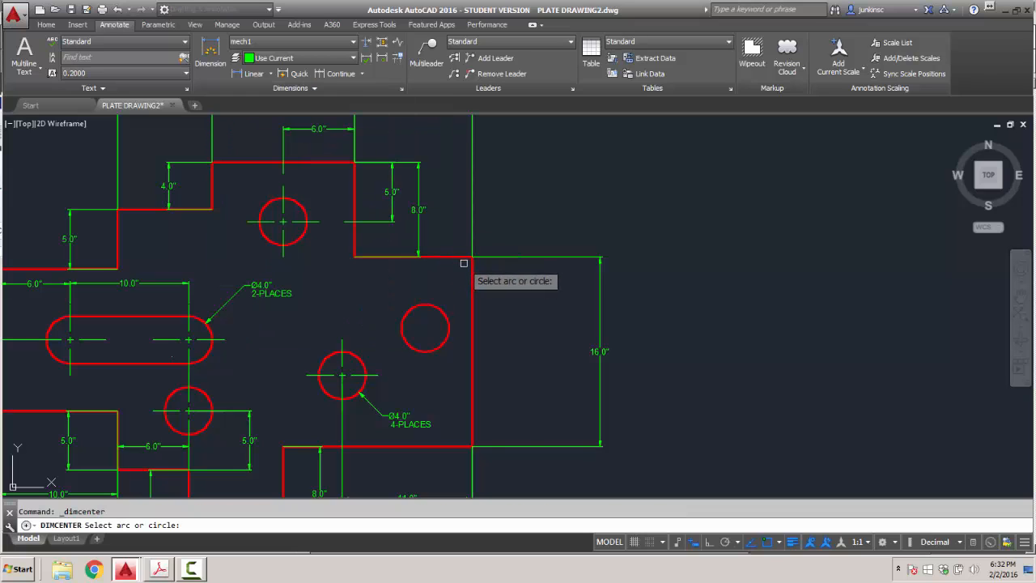
left_click(441, 306)
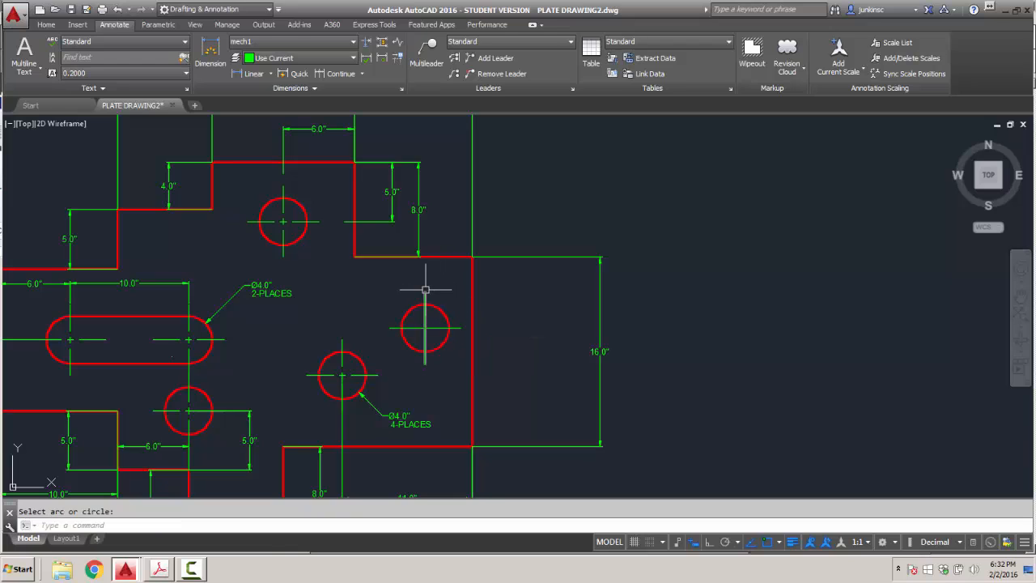
left_click(424, 295)
left_click(397, 328)
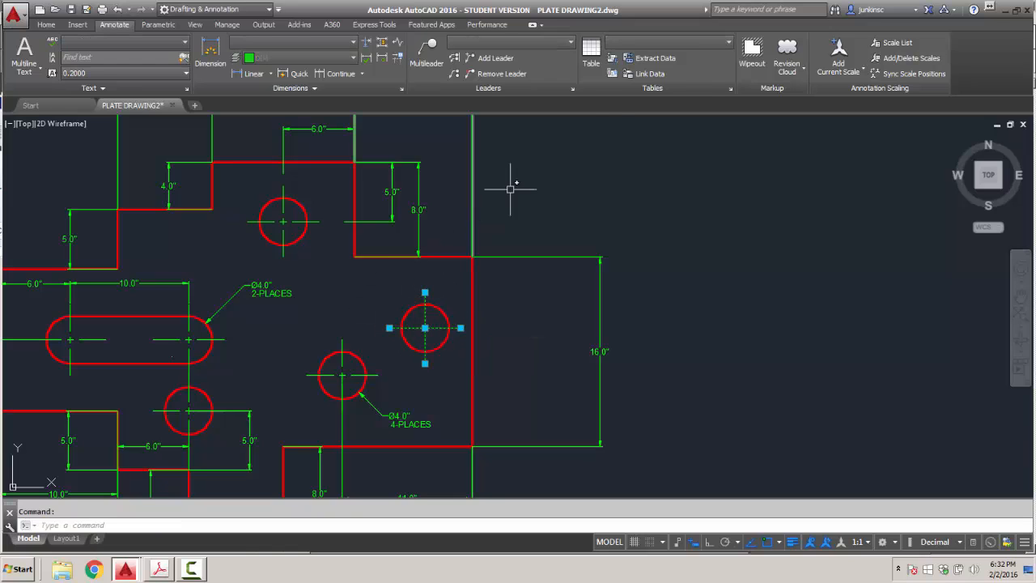
left_click(46, 24)
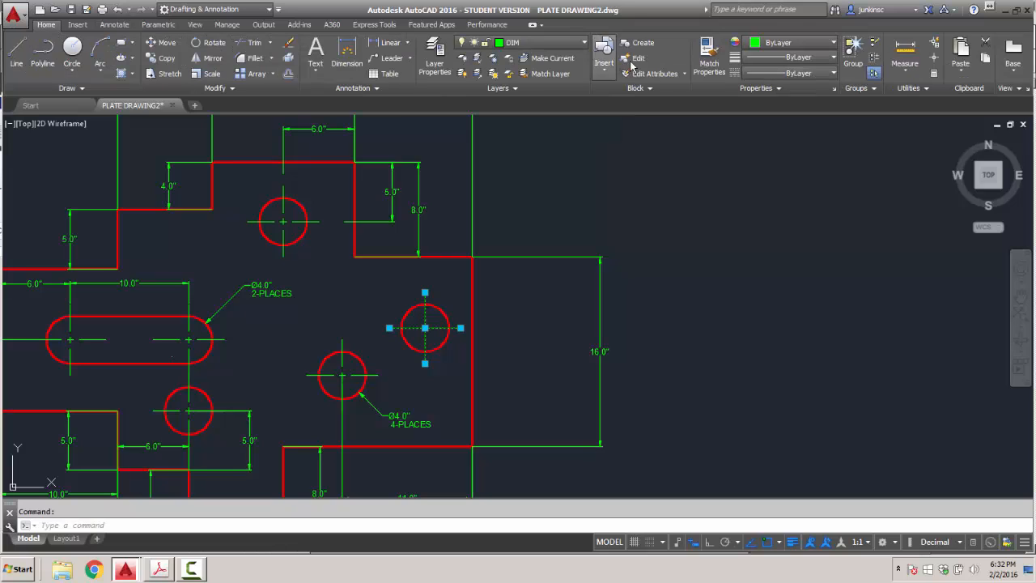
left_click(834, 76)
left_click(789, 122)
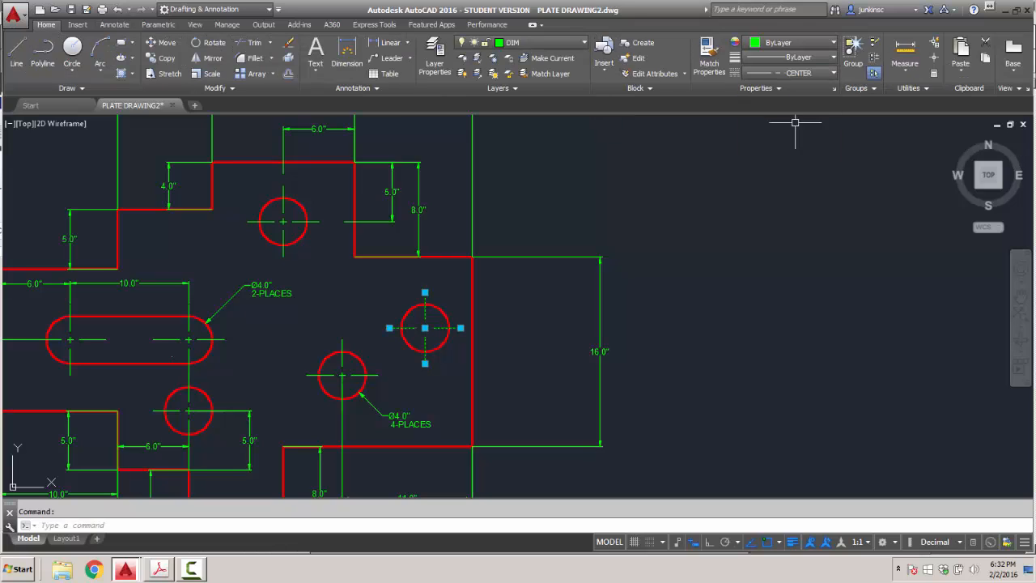
key("Escape")
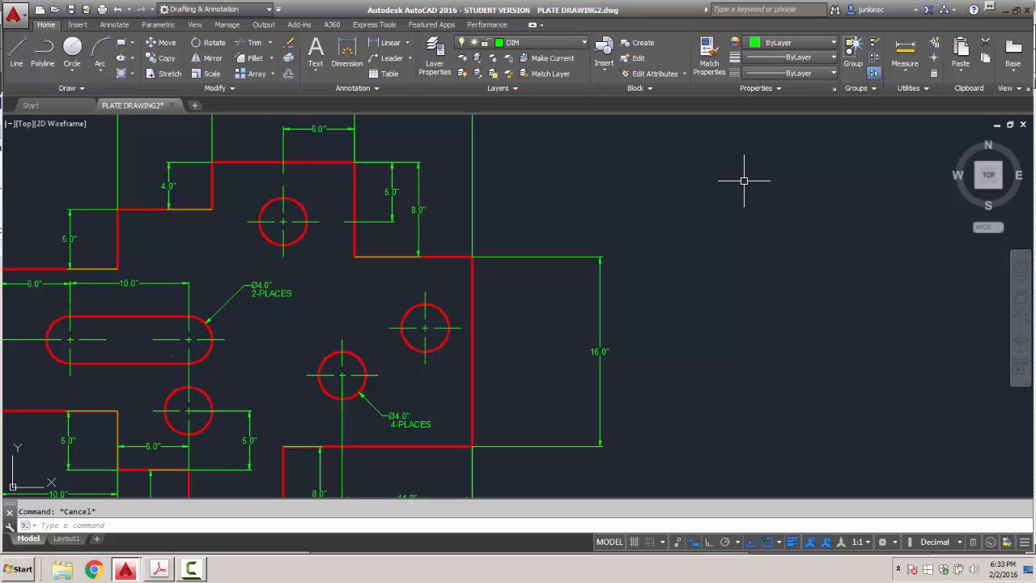
Use LTSCALE to set the linetype scale factor to 2.
type("LTS")
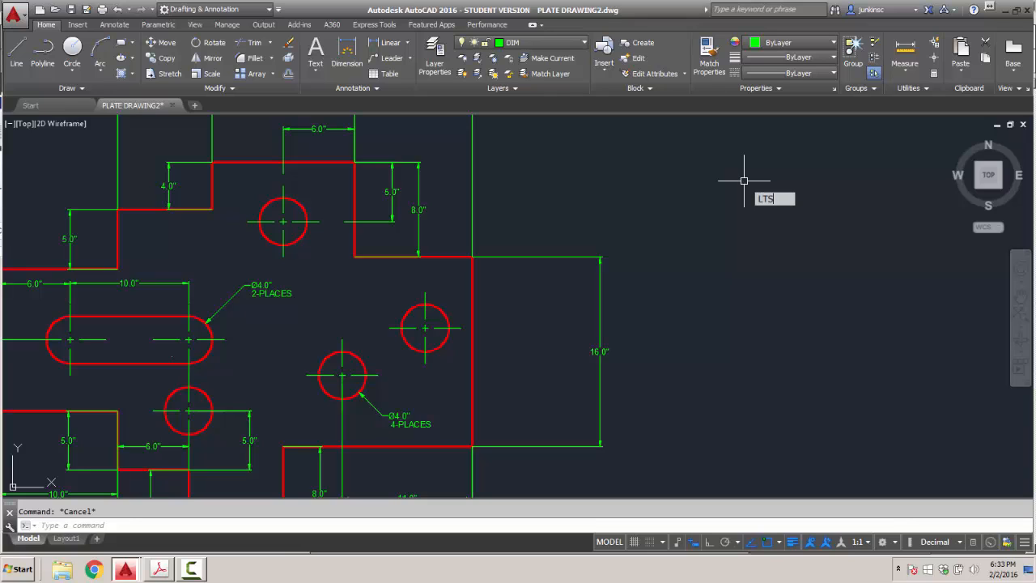
type("CALE")
key("Return")
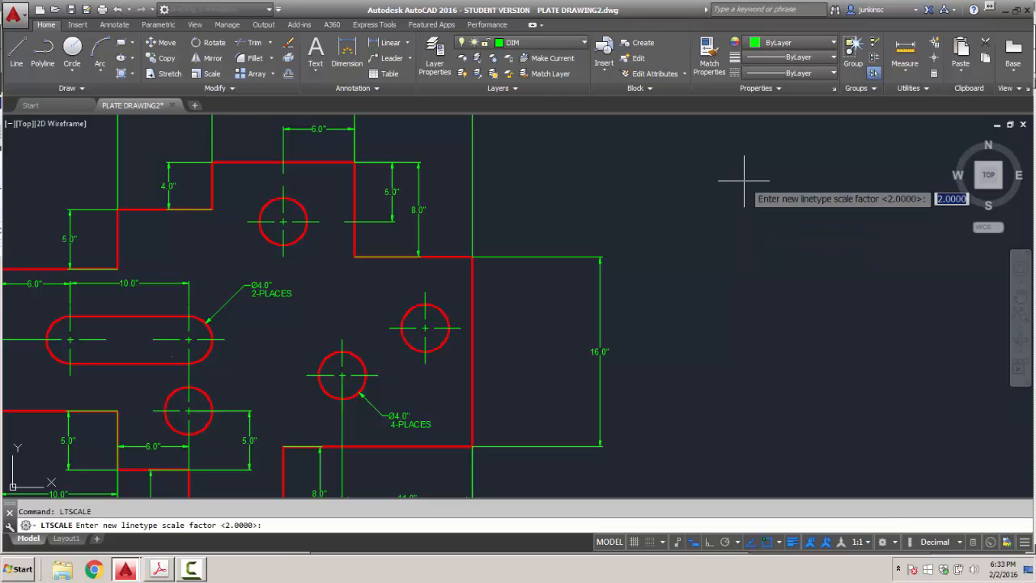
type("2")
key("Return")
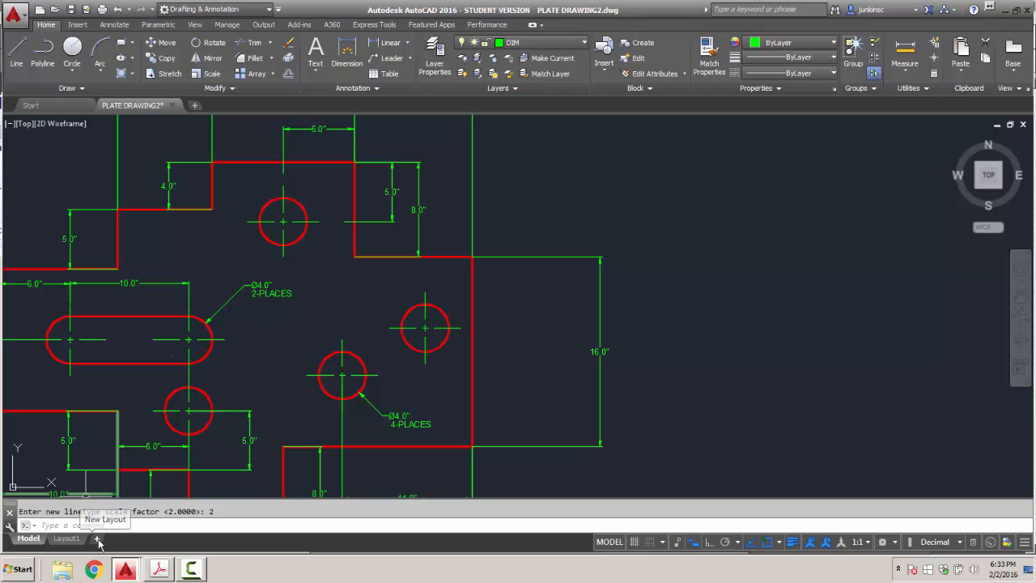
mouse_move(69, 545)
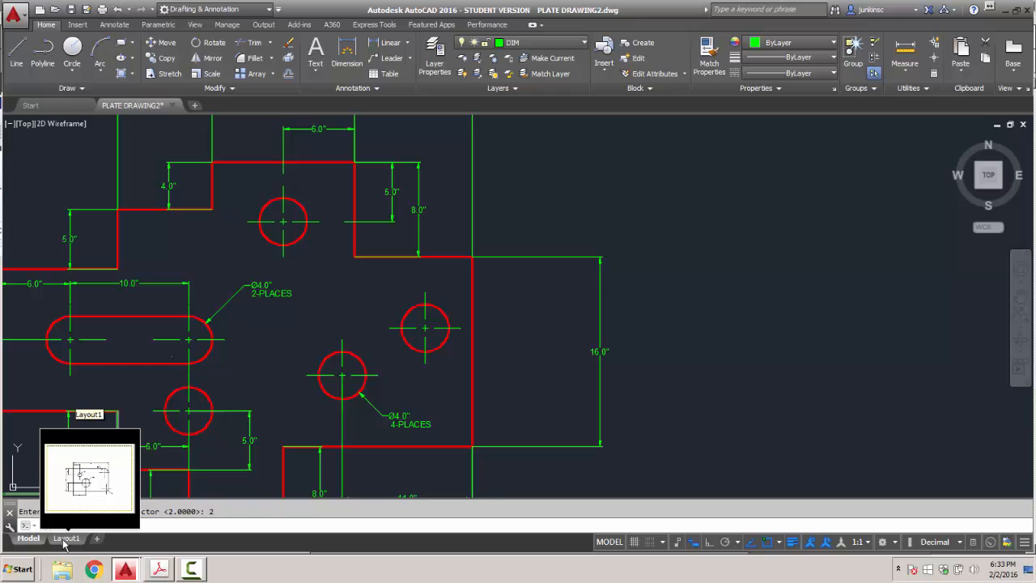
Import the TB 11X17 layout from HOMEWORK\TITLEBLOCK.dwg as a new layout from template.
right_click(64, 543)
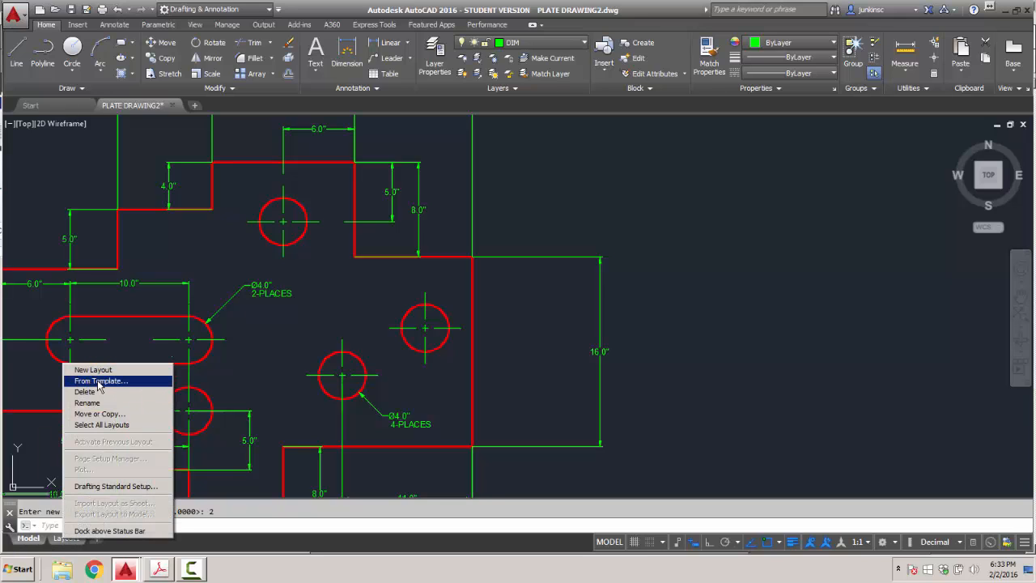
left_click(97, 381)
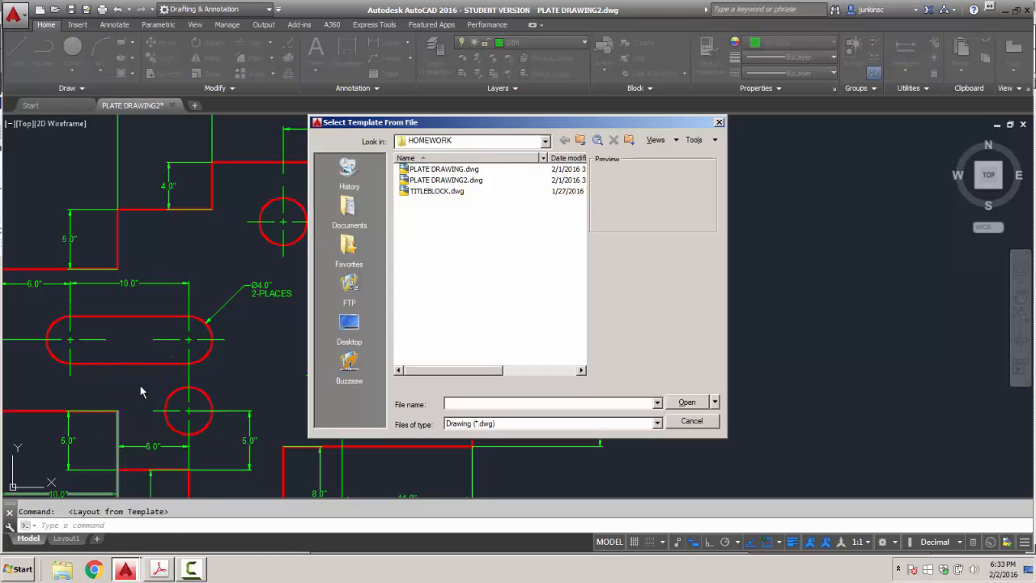
left_click(546, 142)
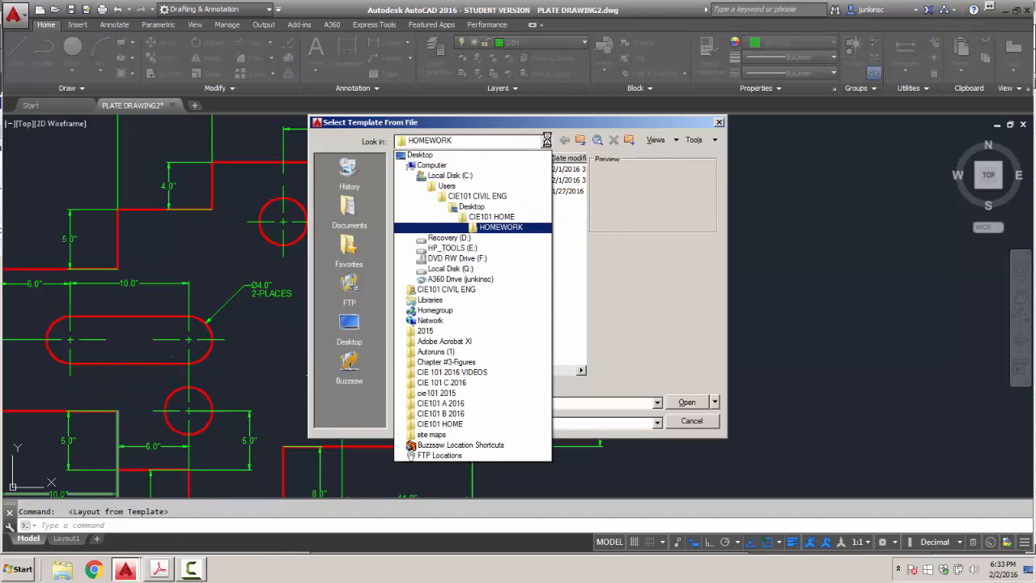
left_click(491, 229)
left_click(430, 194)
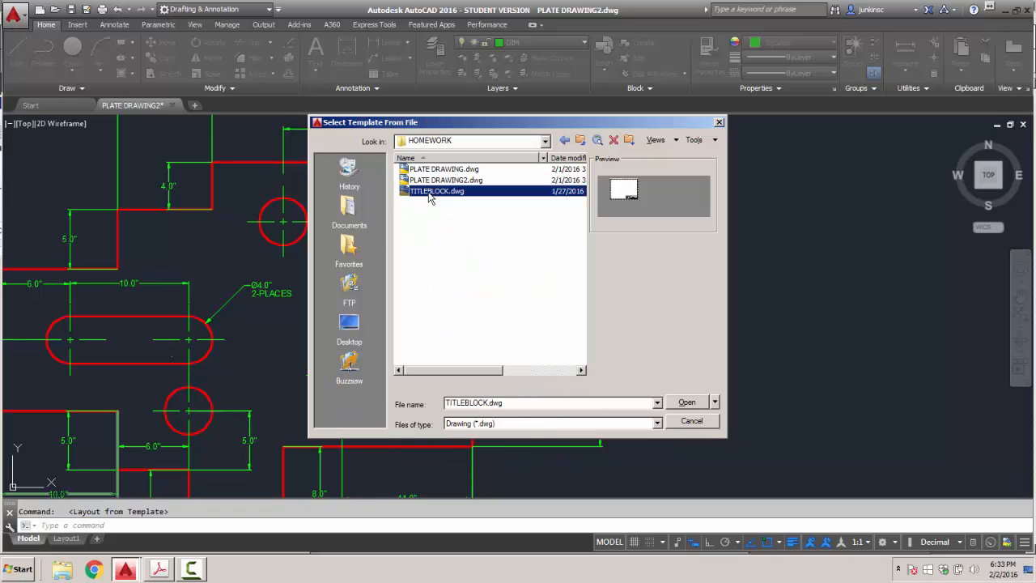
double_click(430, 193)
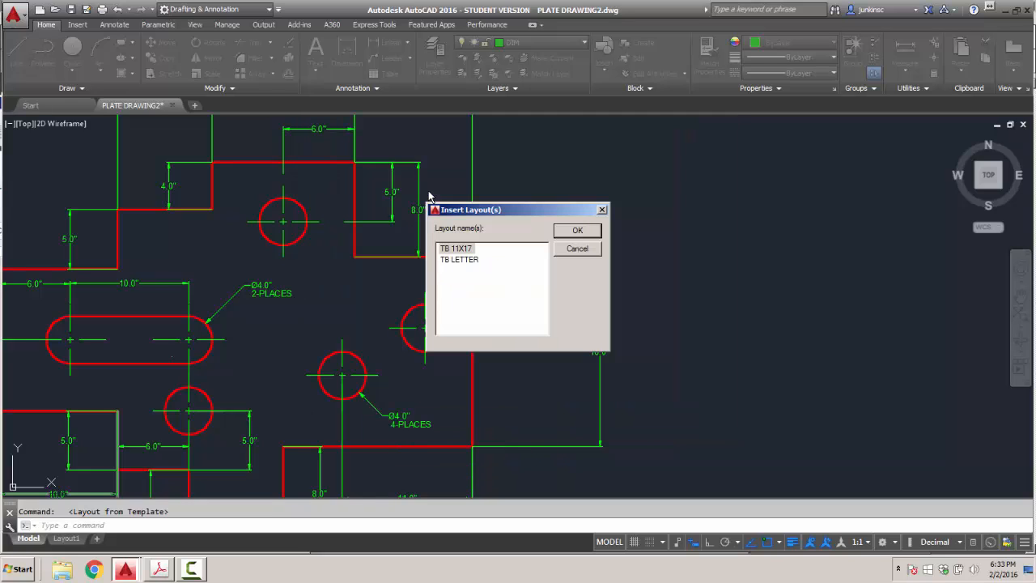
left_click(455, 249)
left_click(578, 229)
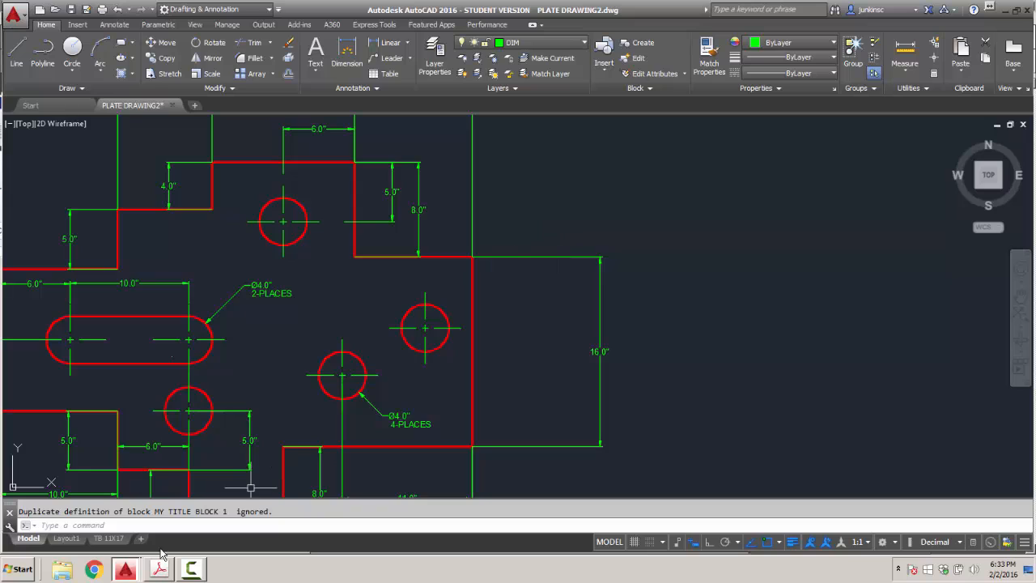
Switch to the TB 11X17 layout, activate model space in its viewport, and show the scale list.
left_click(109, 538)
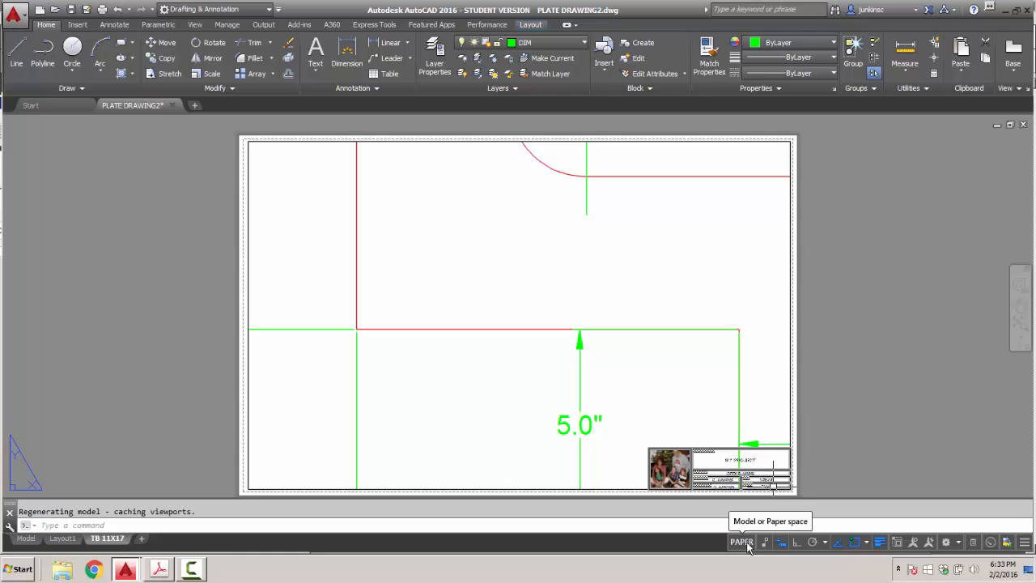
left_click(746, 543)
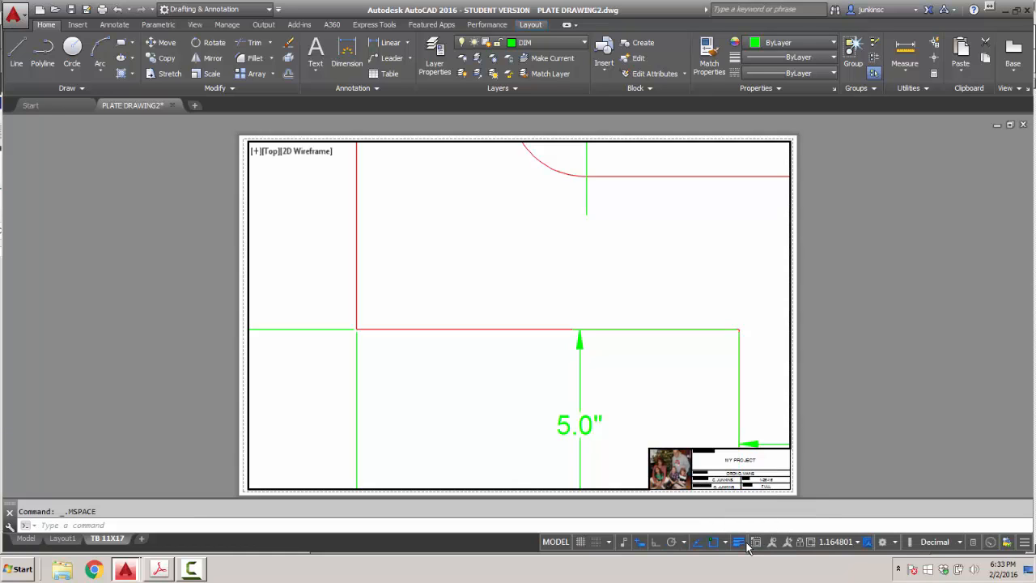
left_click(858, 543)
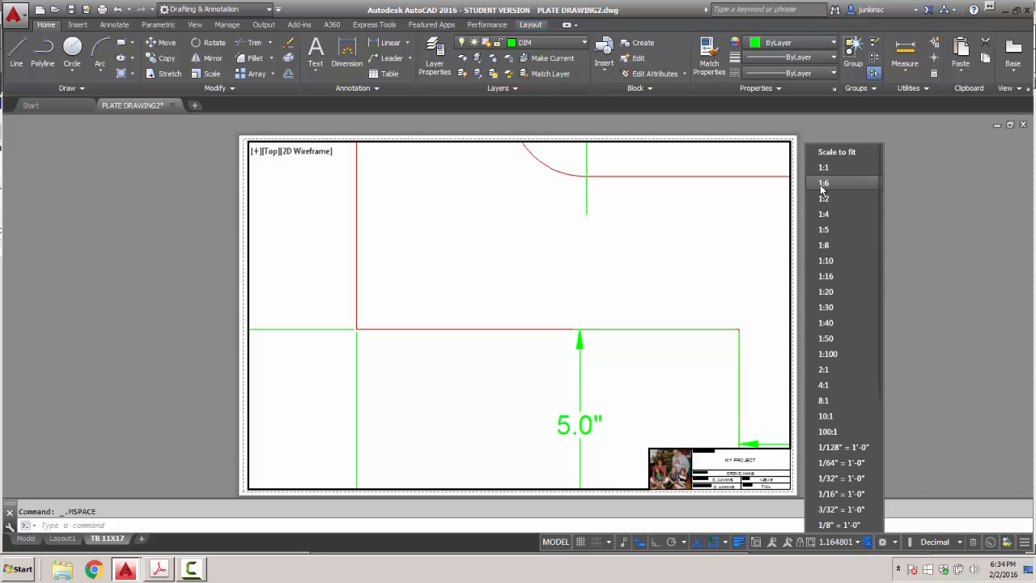
scroll(835, 469, "down", 5)
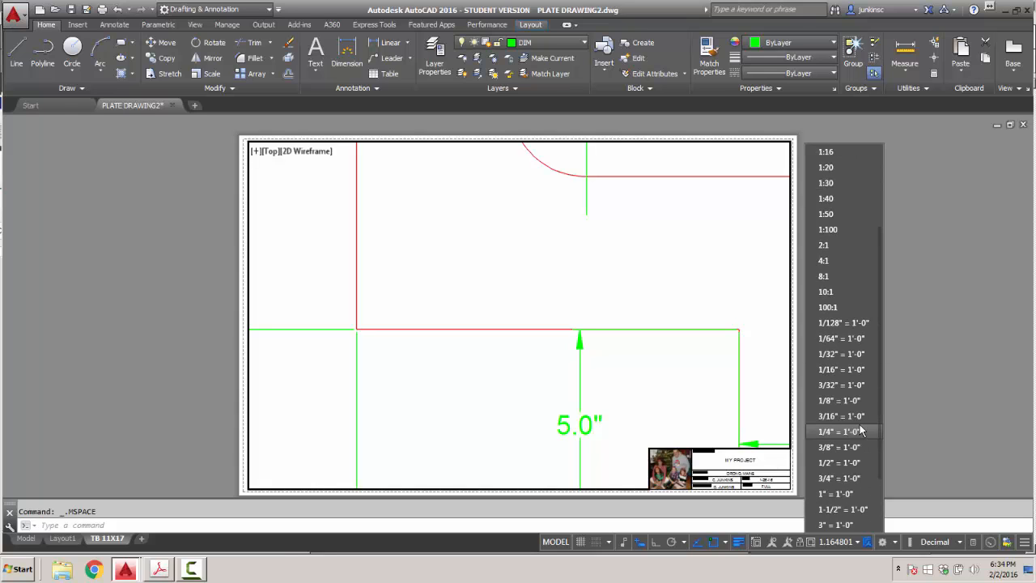
Add a 1:6 scale (1 paper unit = 6 drawing units), redefining the existing 1:6 entry.
left_click(827, 494)
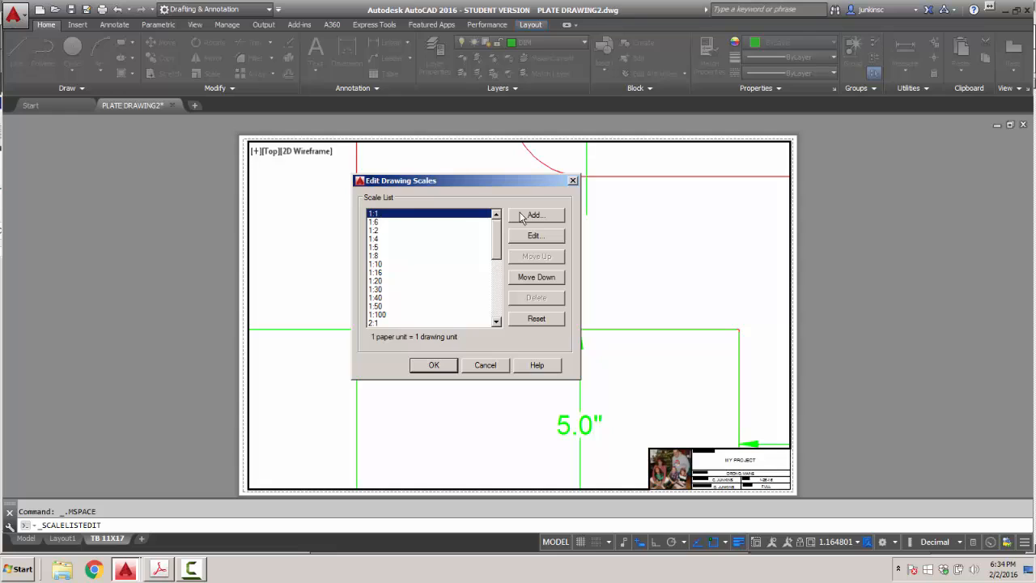
left_click(537, 215)
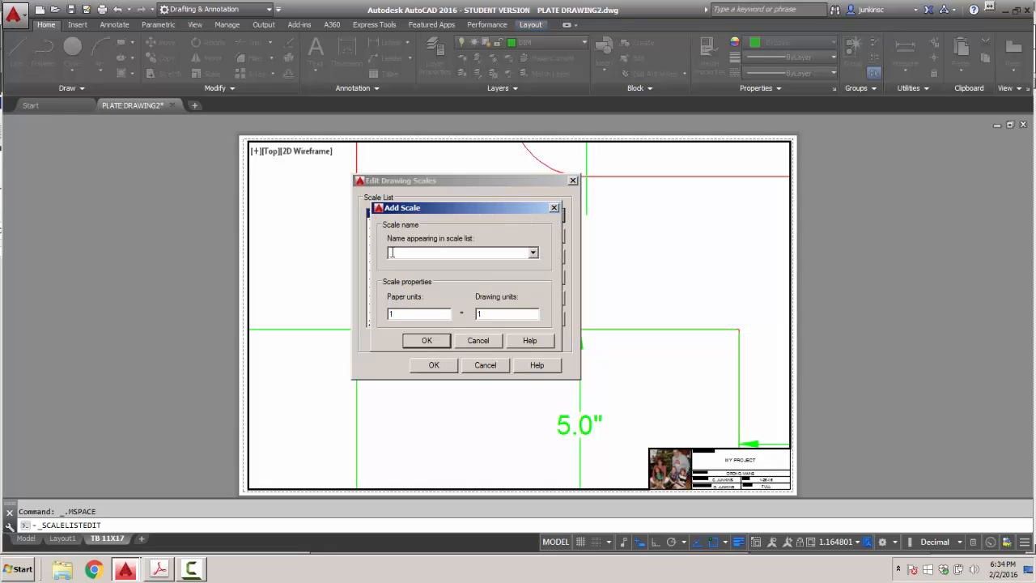
type("1:6")
left_click_drag(502, 314, 457, 316)
left_click(421, 342)
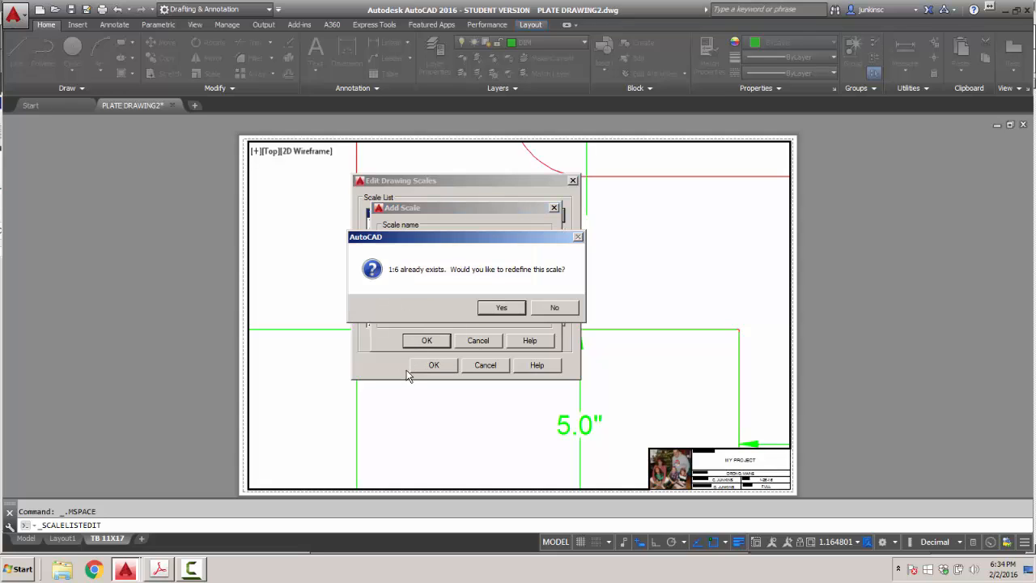
left_click(501, 308)
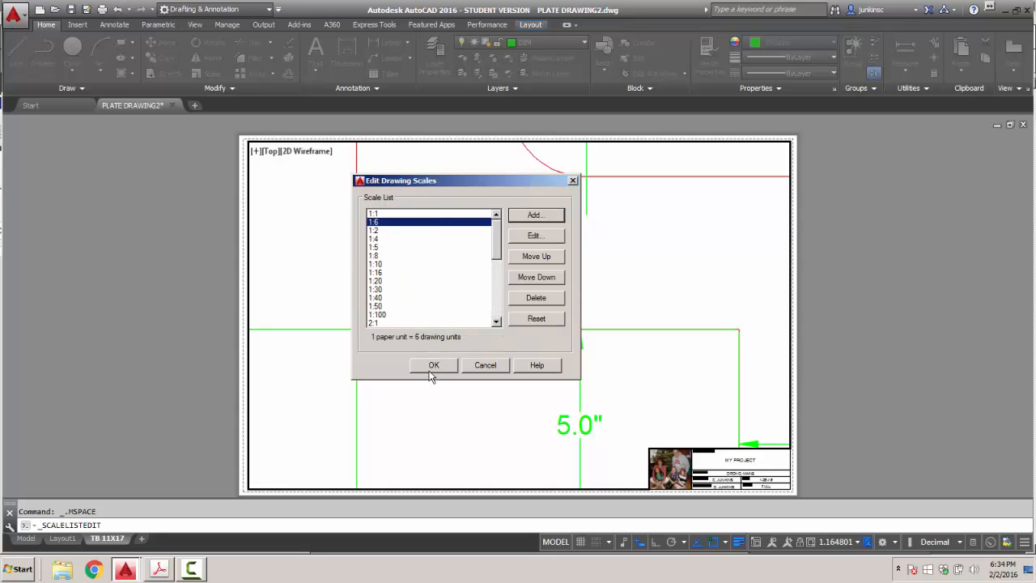
left_click(433, 366)
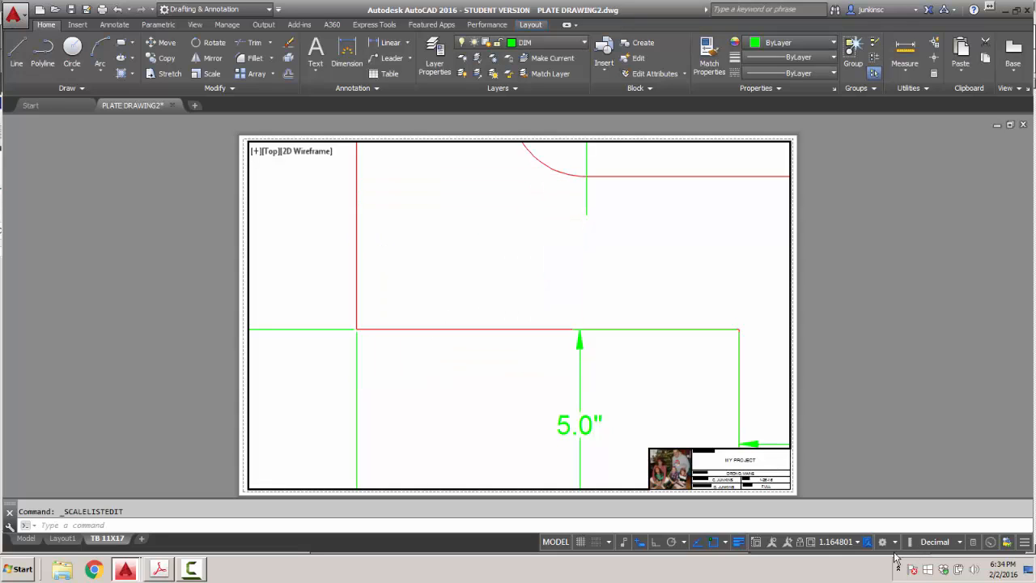
Set the viewport scale to 1:6 and pan the plate toward the sheet centre.
left_click(857, 541)
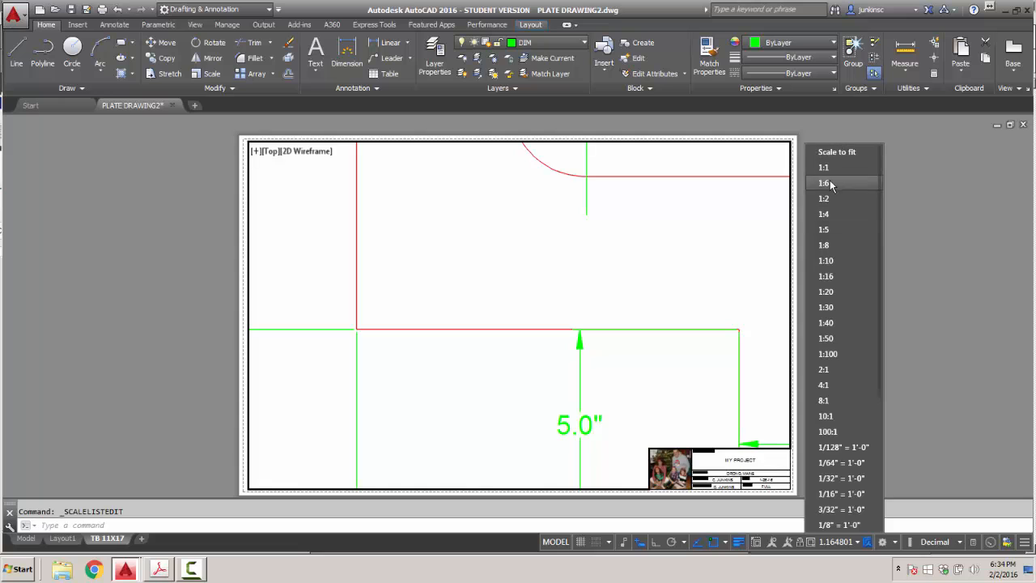
left_click(828, 182)
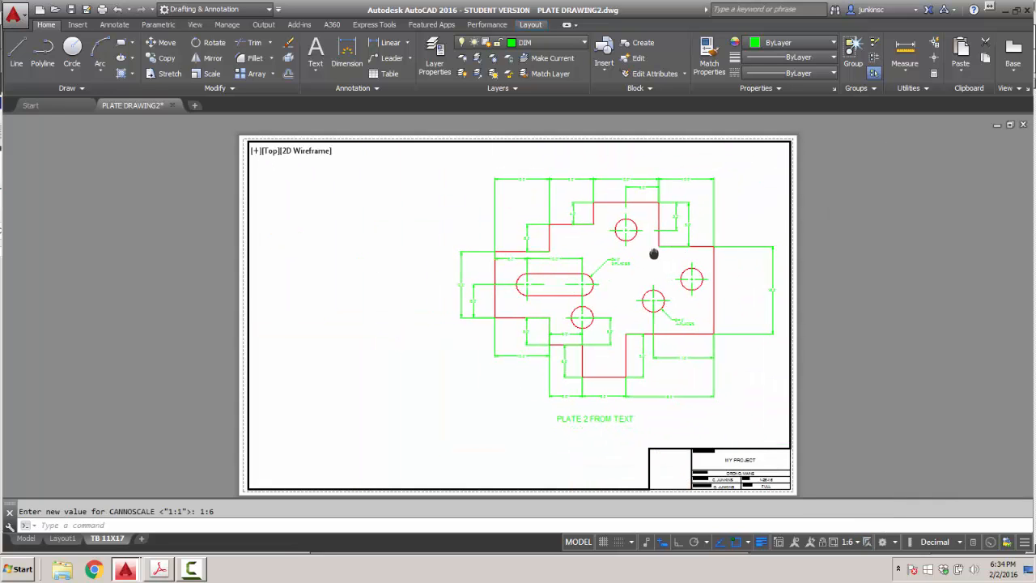
middle_click_drag(657, 257, 531, 262)
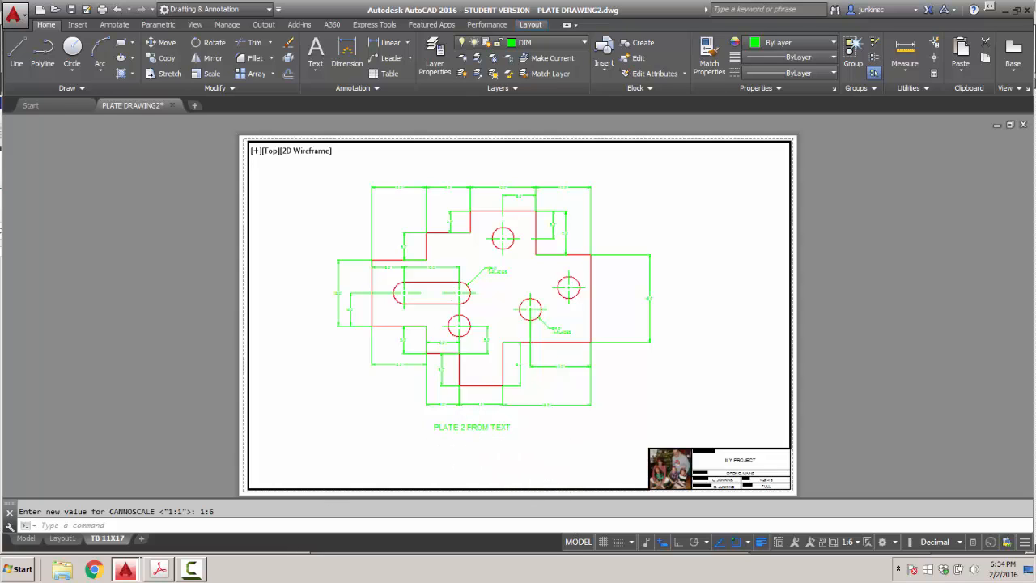
Edit the PLATE 2 FROM TEXT label so it ends with TEXTBOOK.
left_click(464, 426)
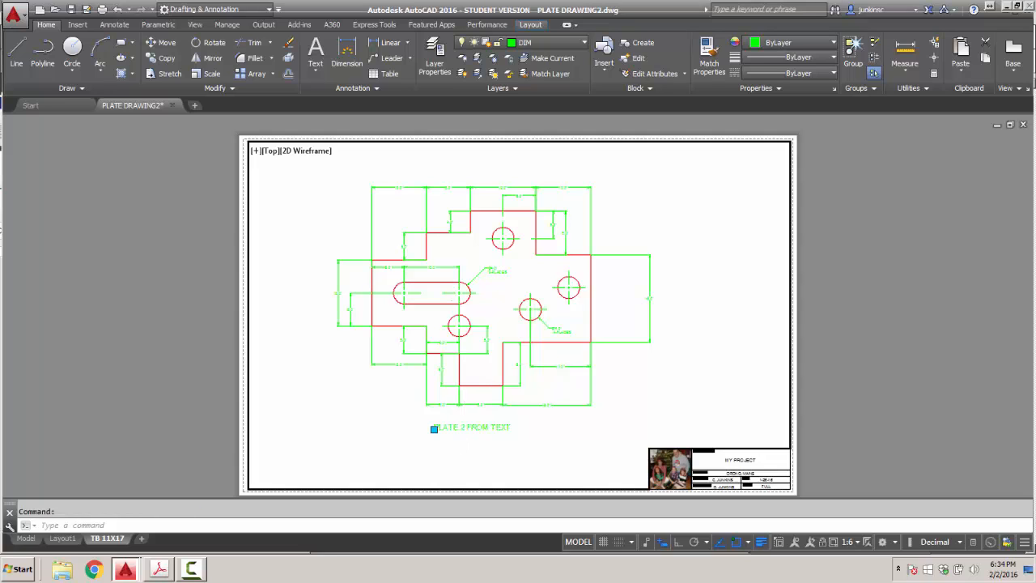
double_click(477, 426)
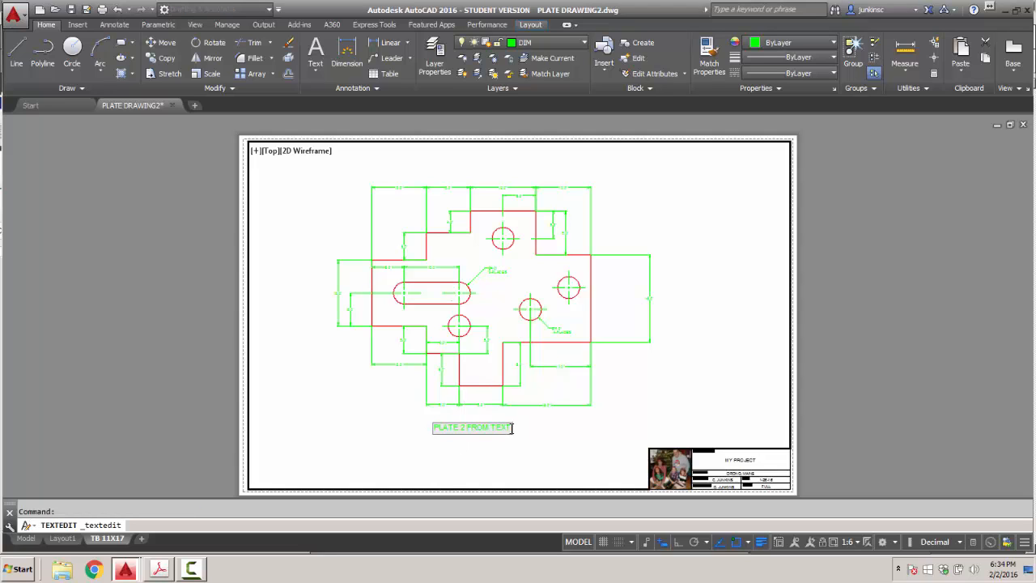
key("End")
type("TEXTBOOK")
left_click(527, 452)
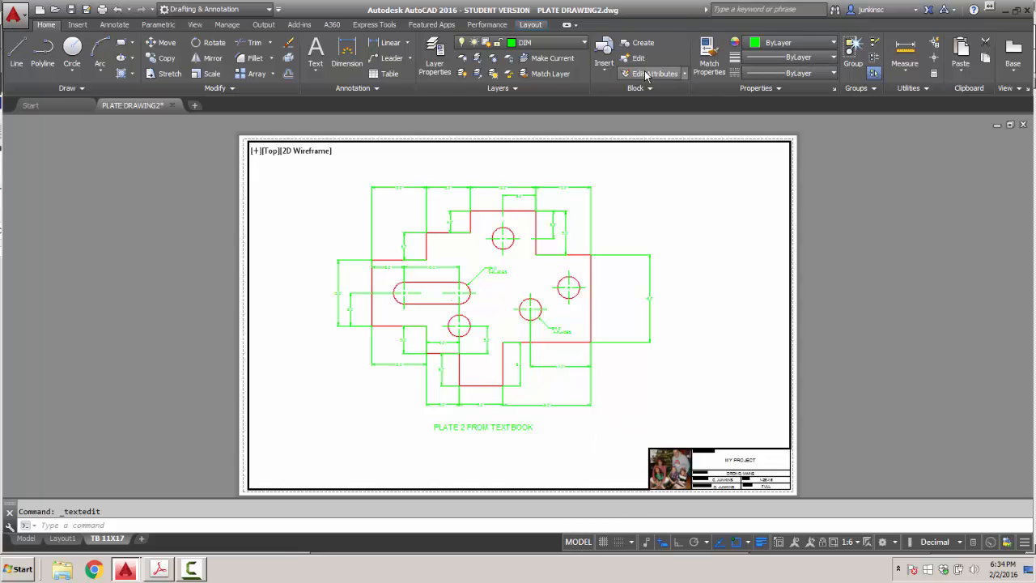
Give the PLATE layer VP colour 250 and VP lineweight 0.50 mm.
left_click(433, 71)
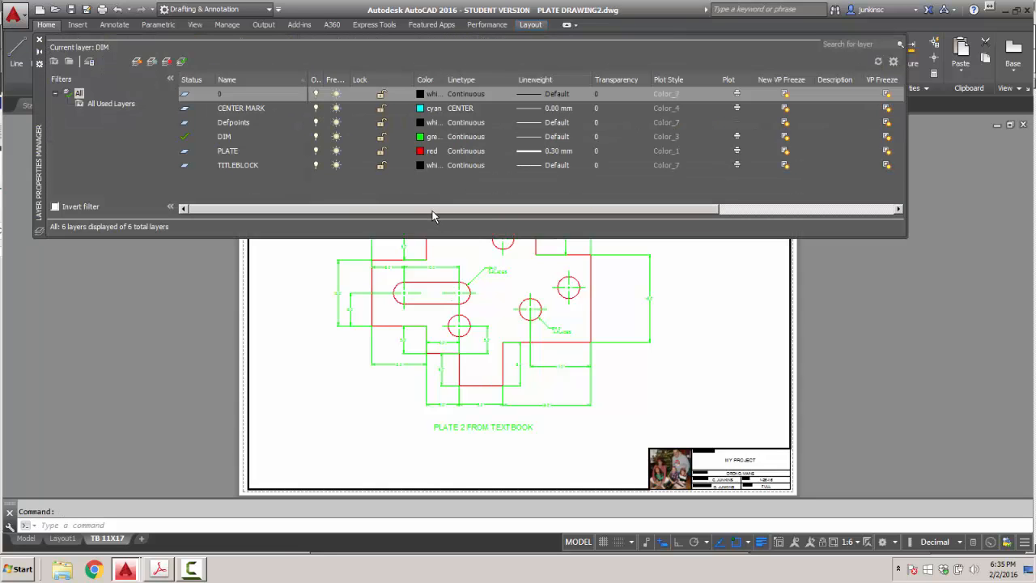
left_click_drag(433, 215, 637, 210)
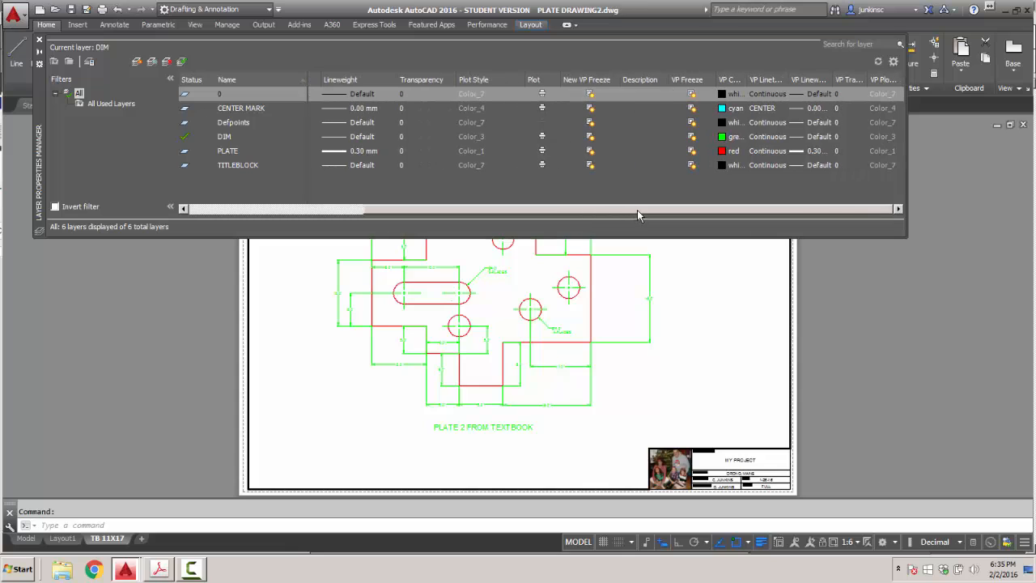
left_click(728, 150)
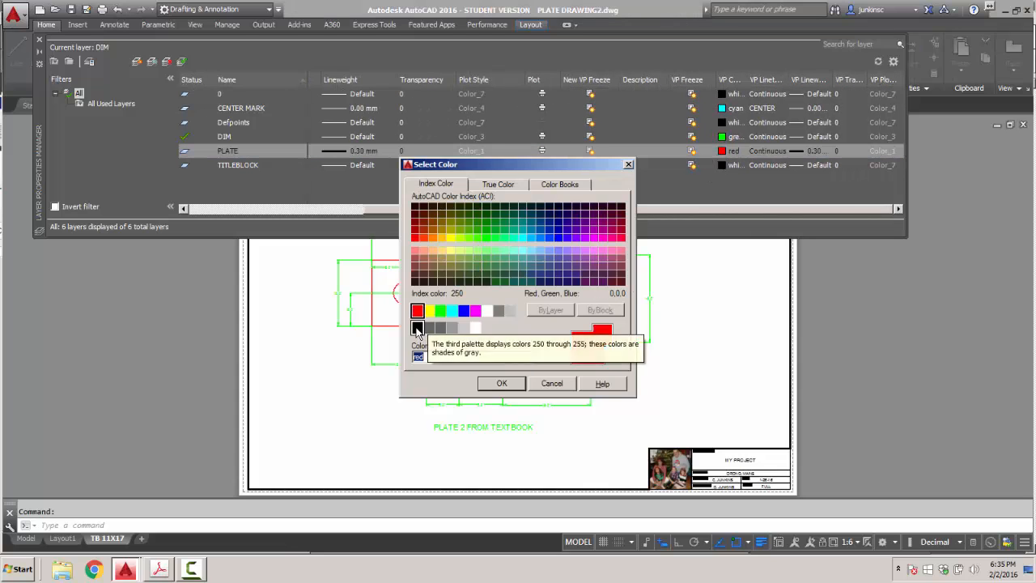
left_click(417, 327)
left_click(501, 382)
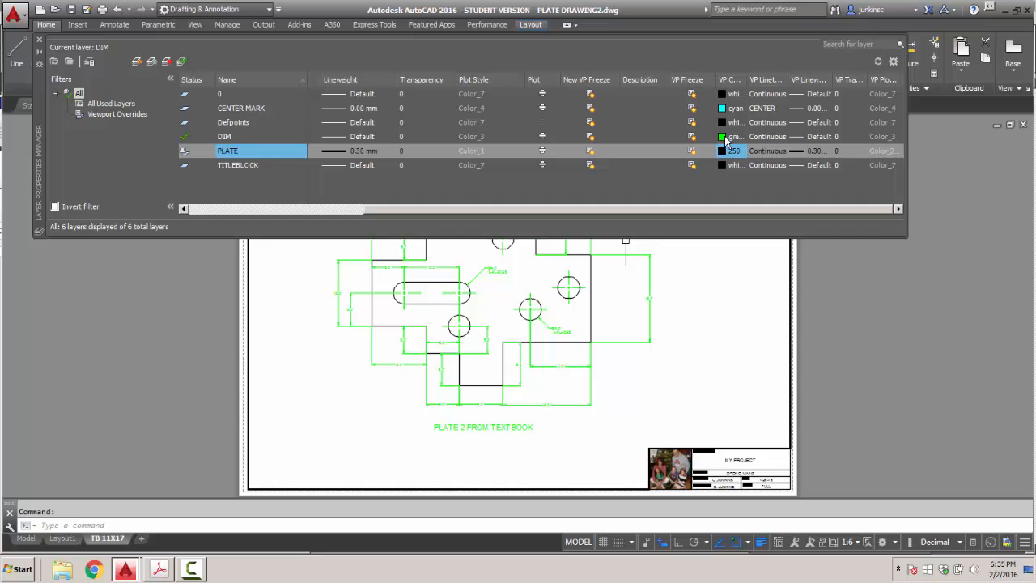
left_click(824, 150)
left_click_drag(589, 243, 590, 263)
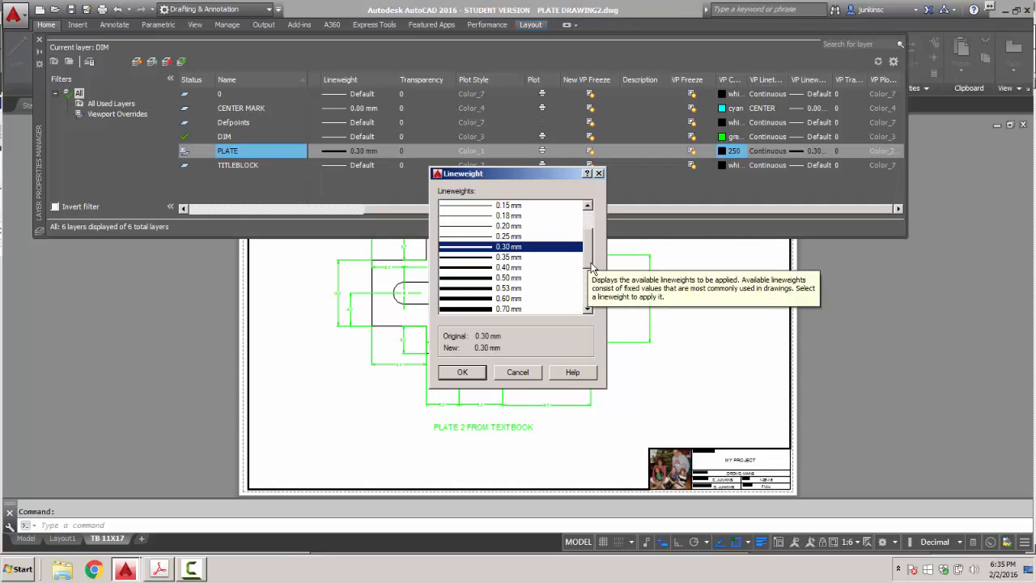
left_click(470, 277)
left_click(462, 372)
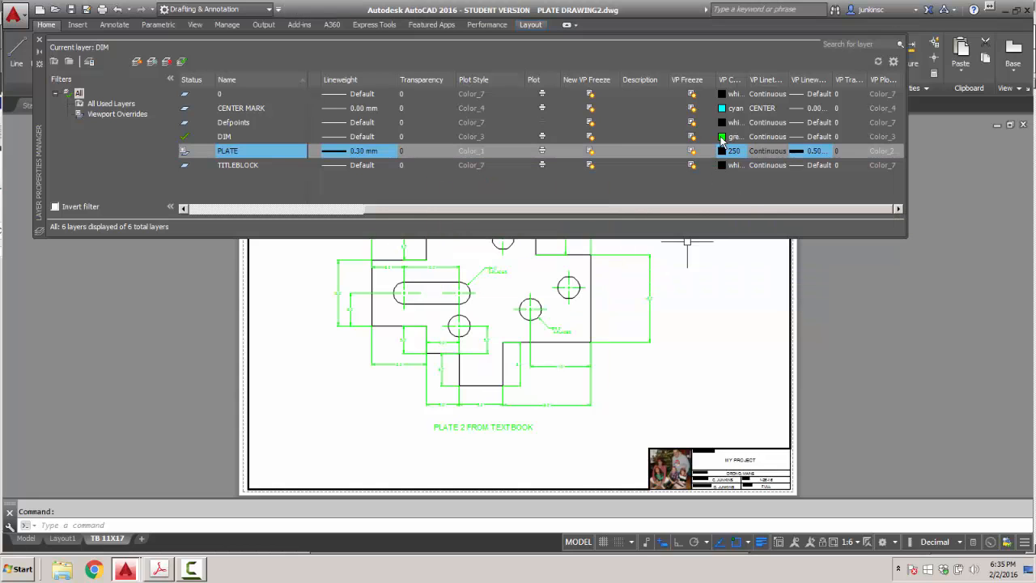
Give the DIM layer VP colour 250 and VP lineweight 0.18 mm.
left_click(721, 137)
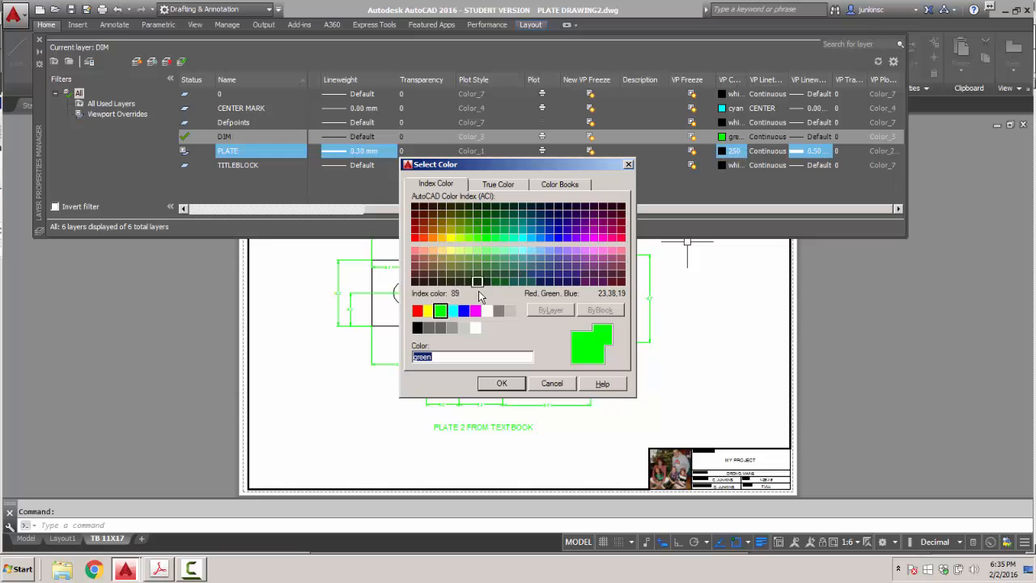
left_click(417, 327)
left_click(502, 382)
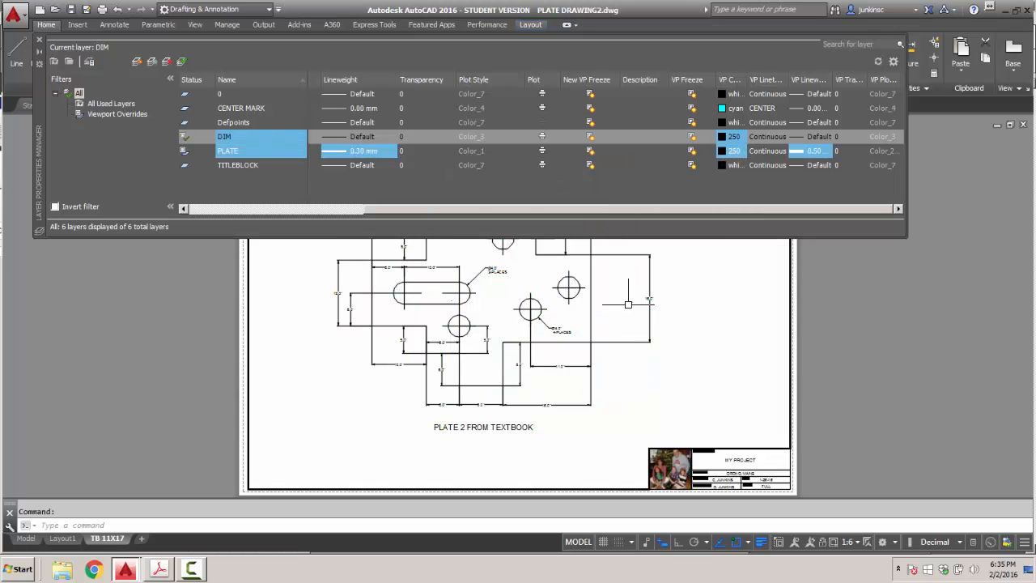
left_click(819, 136)
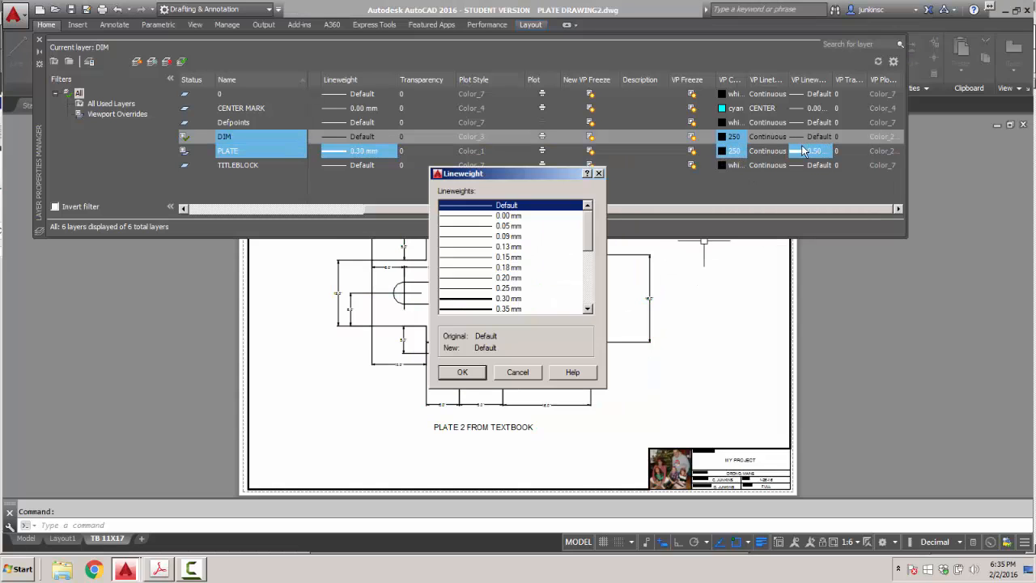
left_click(475, 267)
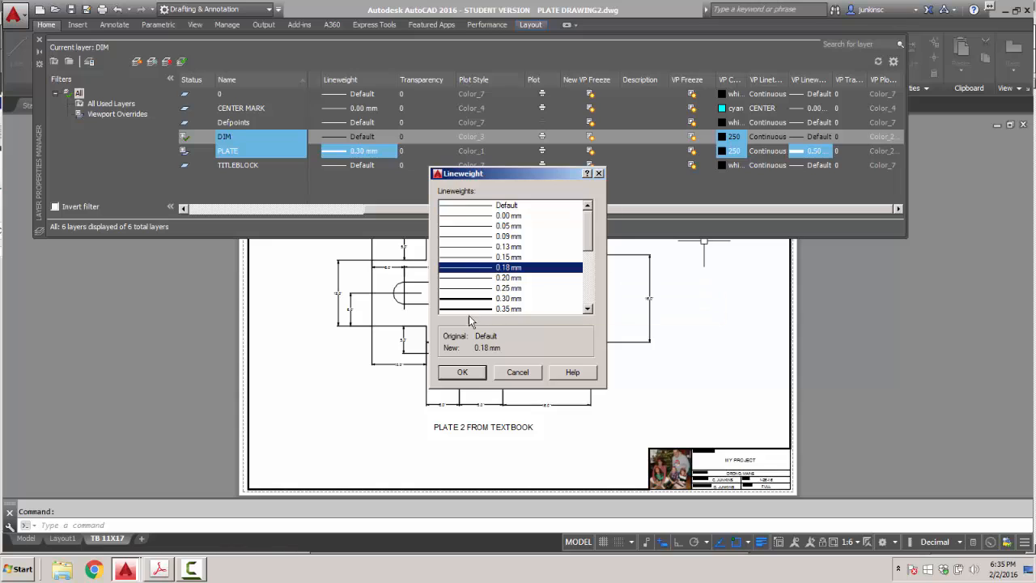
left_click(463, 373)
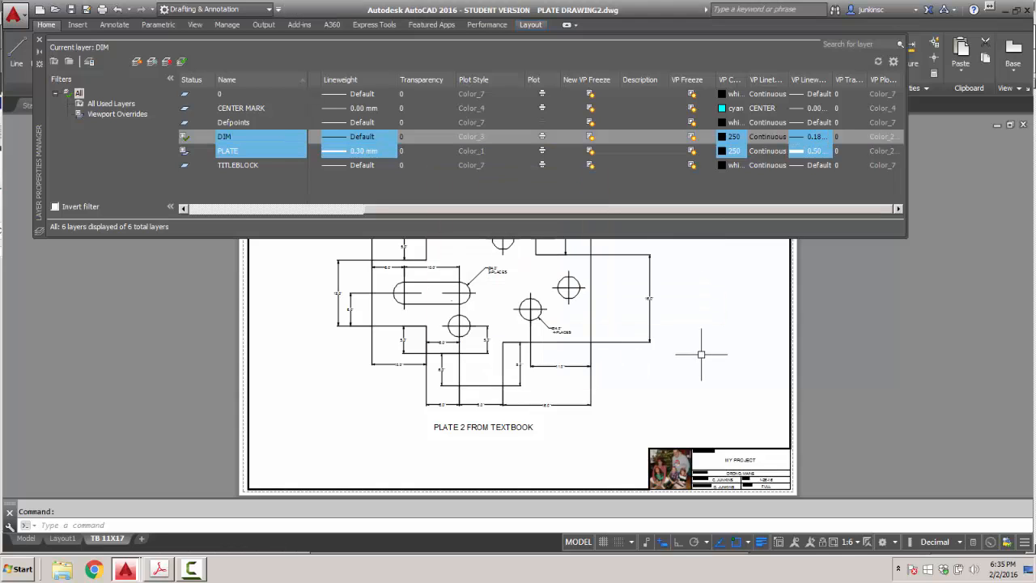
left_click(39, 39)
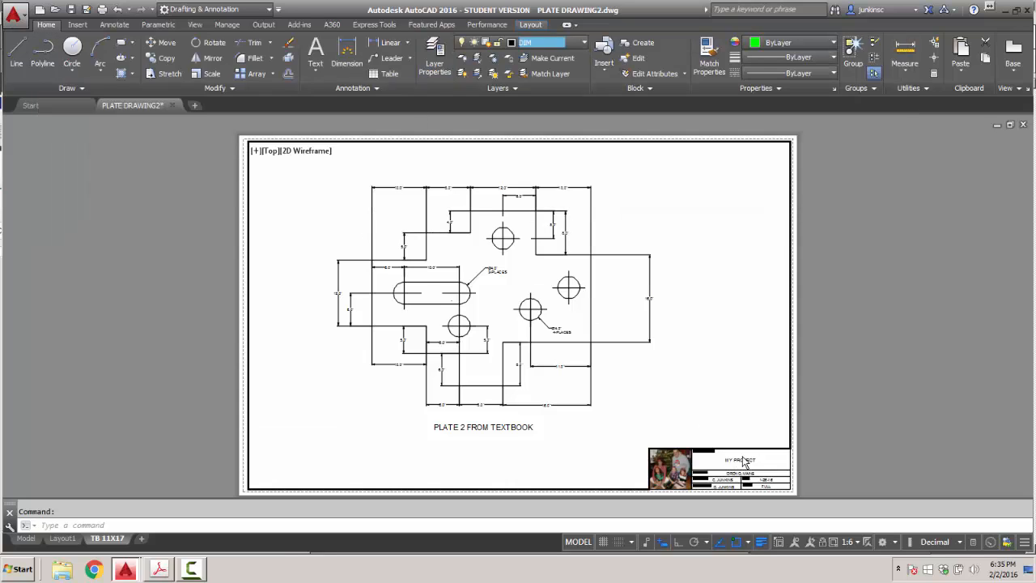
Switch from MODEL to PAPER and open the title block in the Enhanced Attribute Editor.
left_click(576, 542)
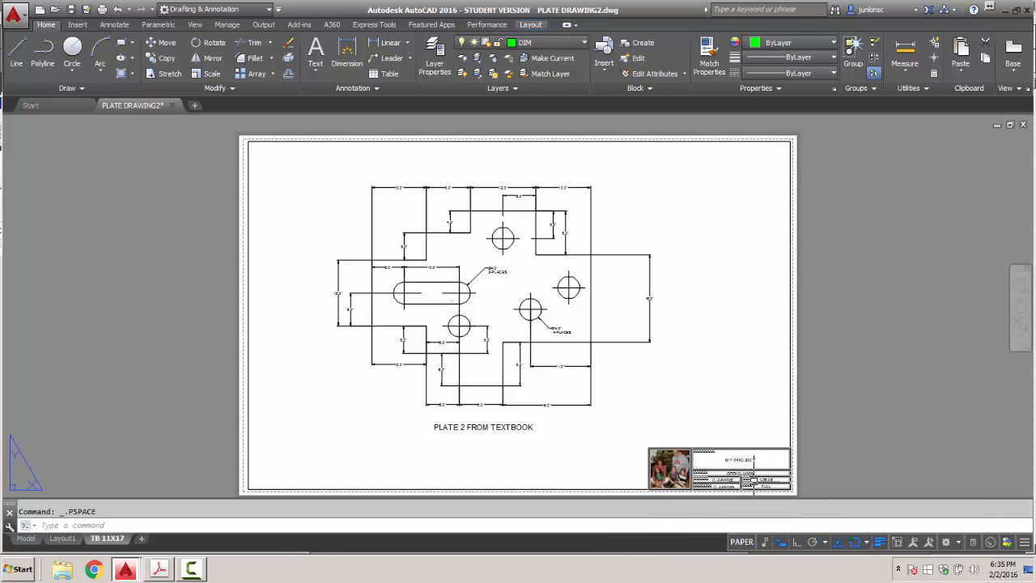
double_click(741, 459)
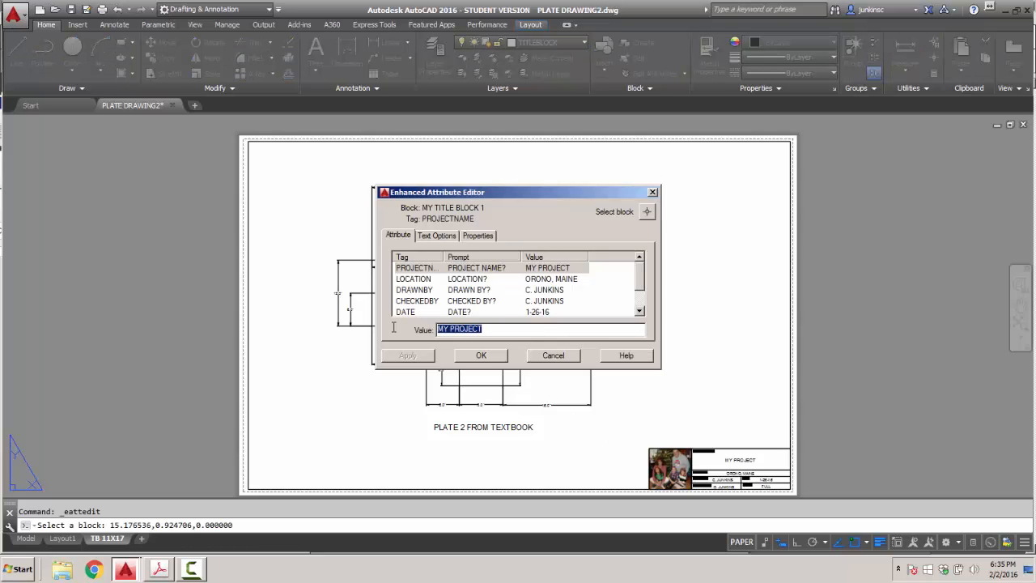
Set PROJECTNAME to PLATE NUMBER 2, DATE to 2-2-16 and SCALE to 1:6, then apply.
type("PLATE ")
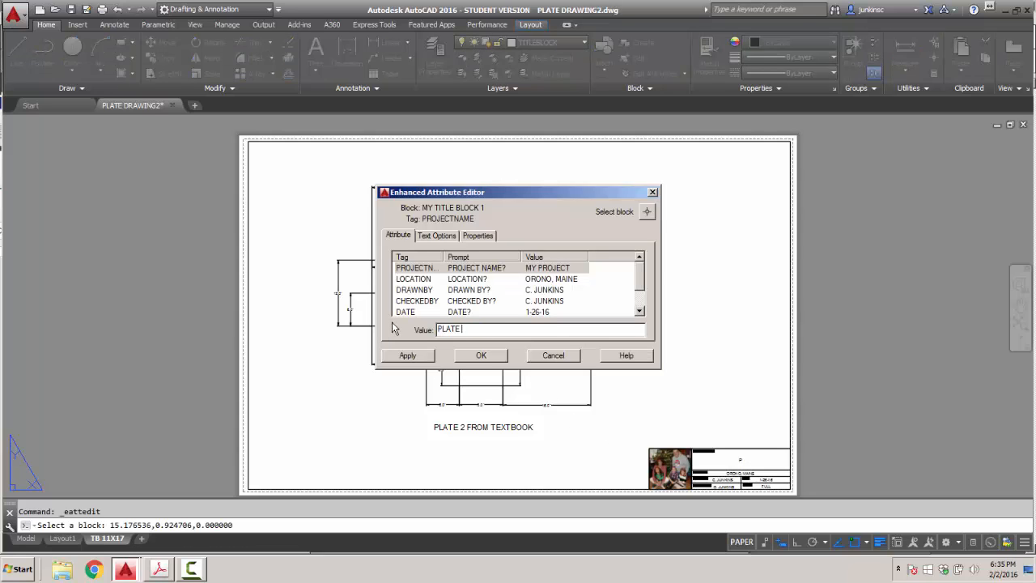
type("NUMBER 2")
left_click(547, 314)
left_click(486, 329)
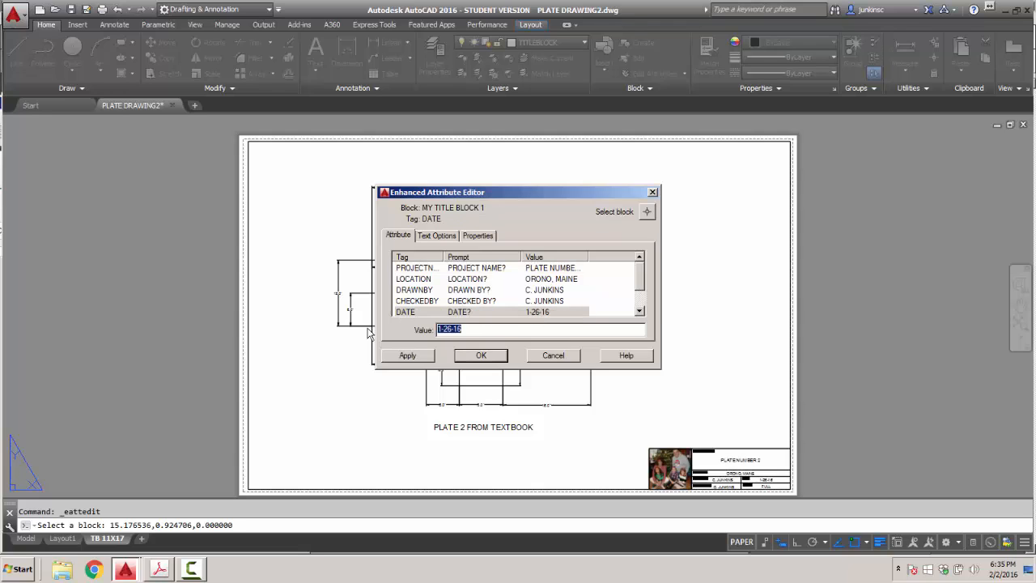
type("2-2-16")
left_click_drag(644, 283, 644, 303)
left_click(528, 302)
left_click_drag(487, 328, 411, 325)
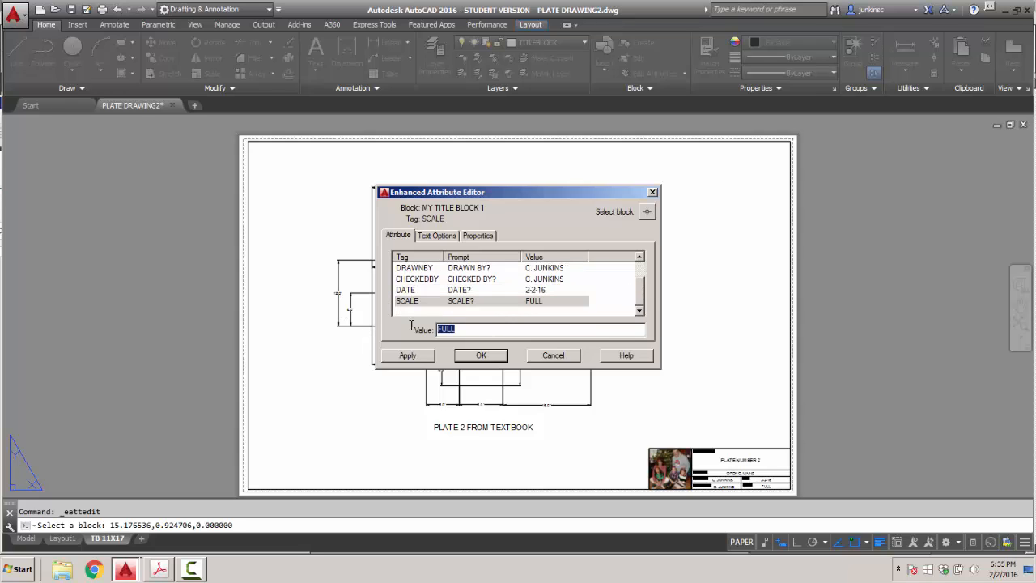
type("1:6")
left_click(412, 356)
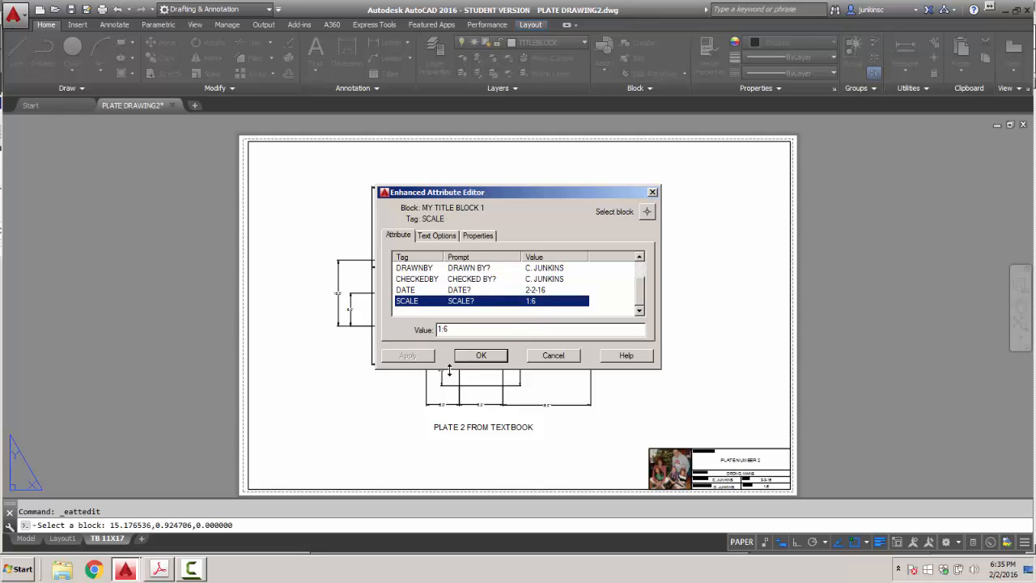
left_click(479, 355)
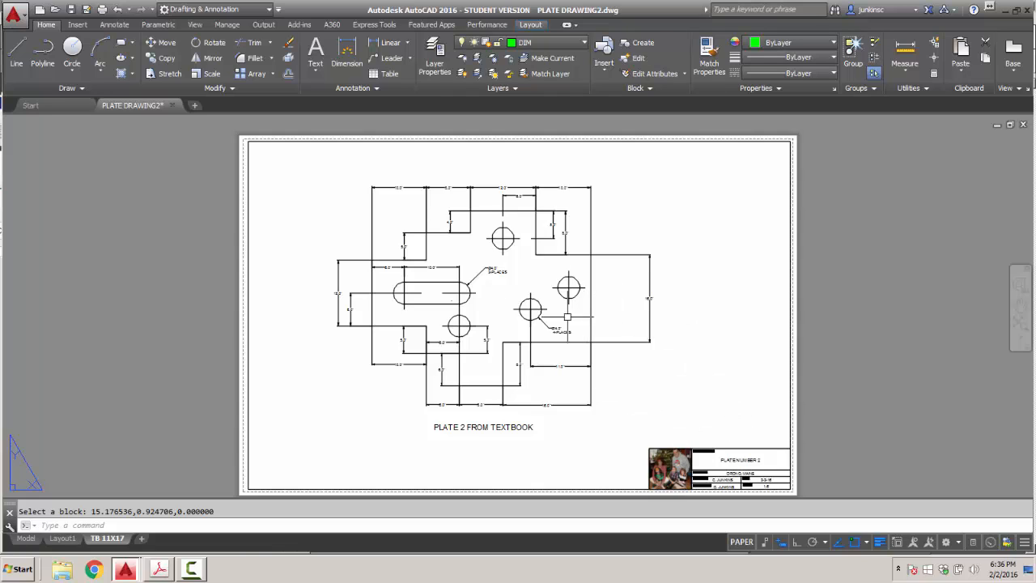
Plot the TB 11X17 layout as a single sheet with DWG To PDF.pc3 as the printer.
right_click(103, 539)
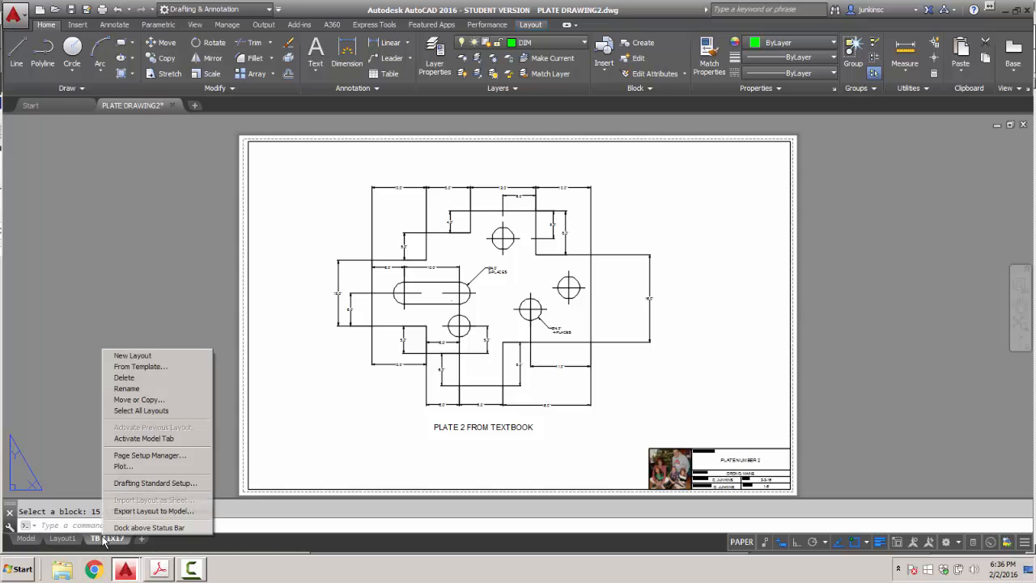
left_click(122, 466)
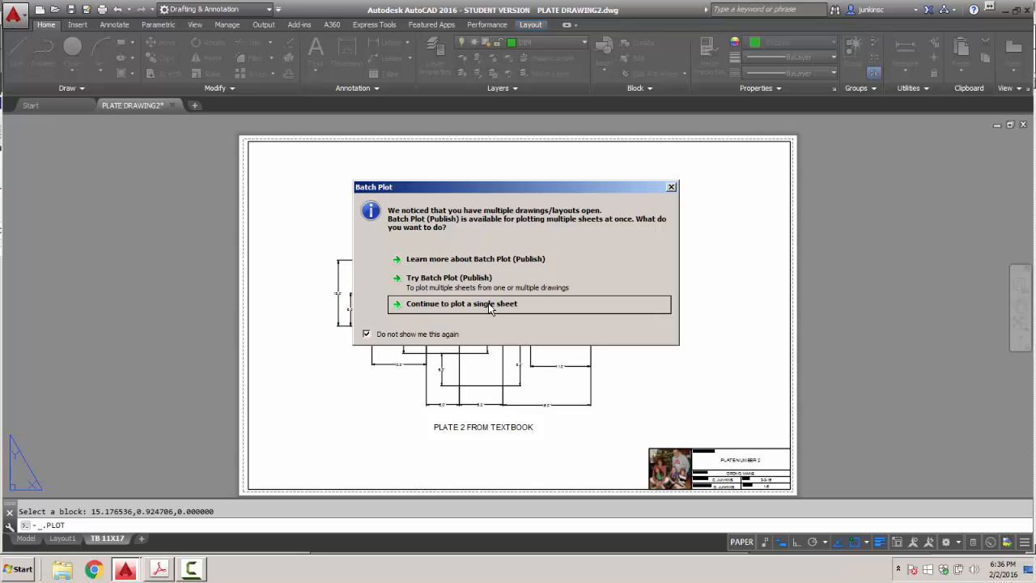
left_click(488, 304)
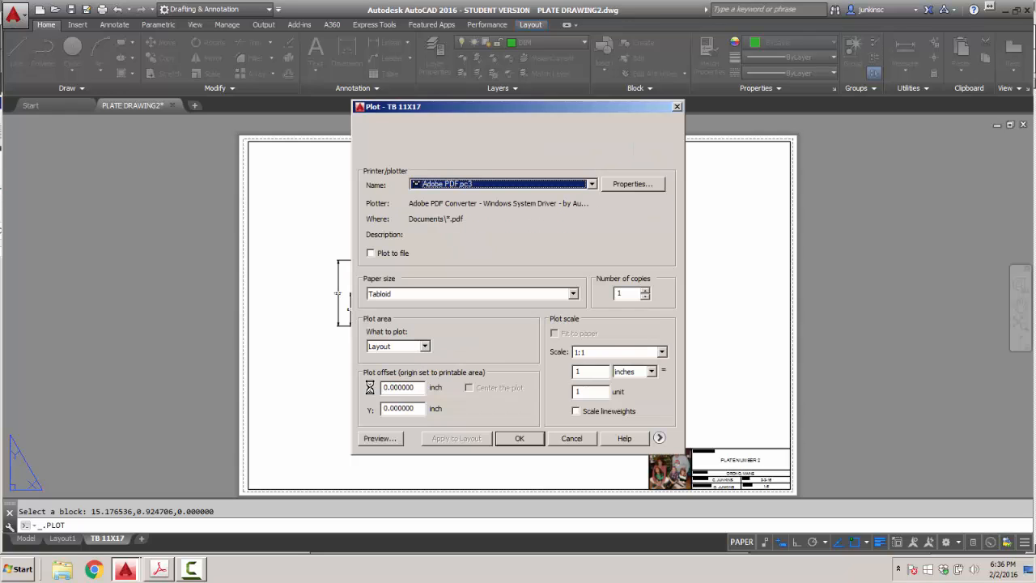
left_click(592, 184)
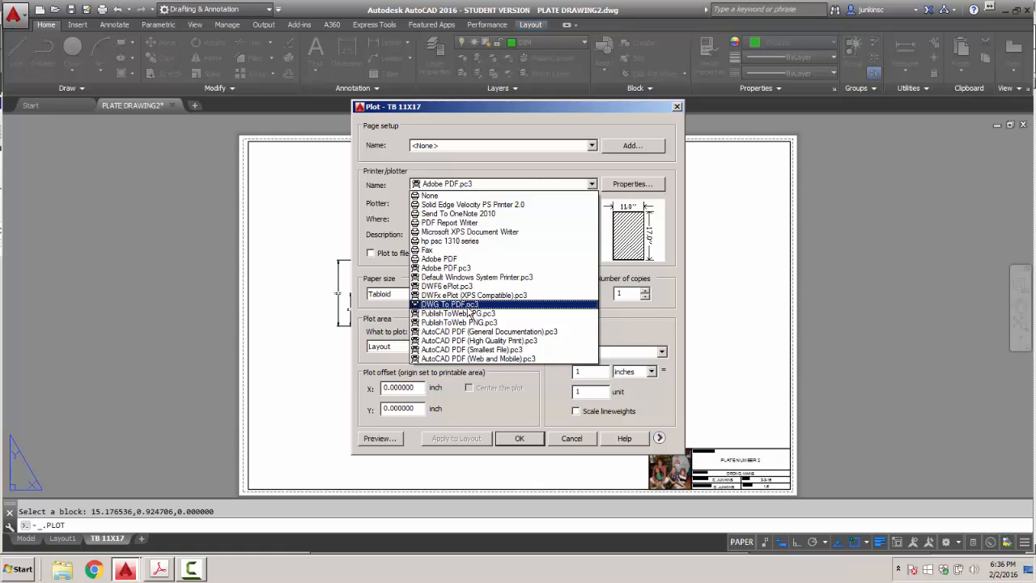
left_click(460, 306)
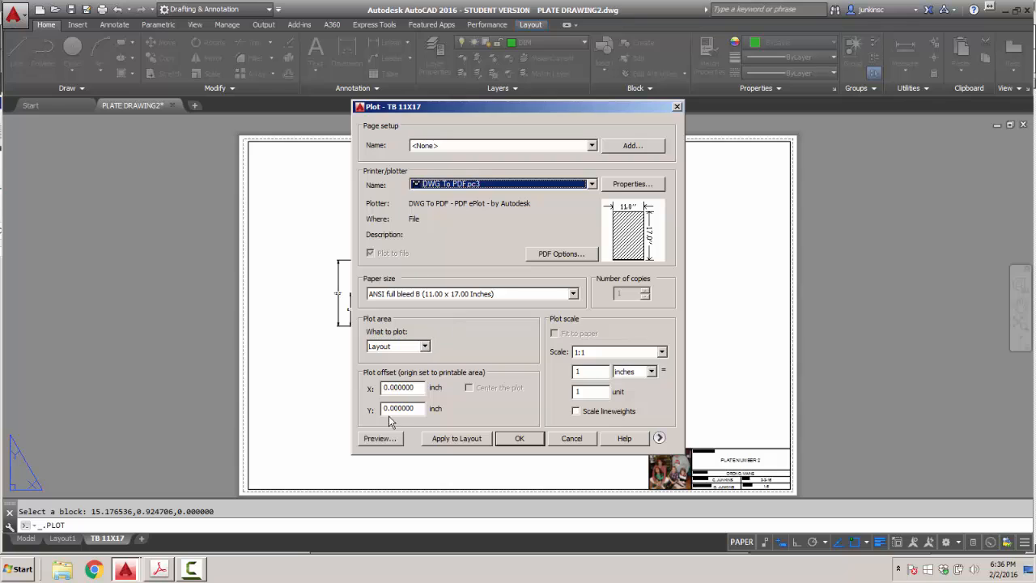
Preview the plotted sheet, then cancel the Plot dialog without plotting.
left_click(377, 439)
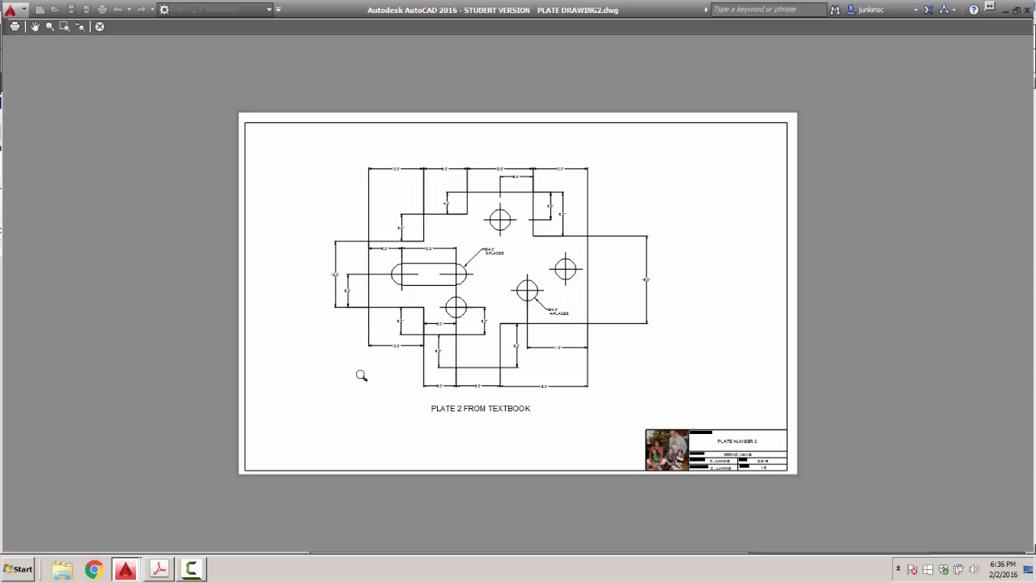
scroll(335, 296, "up", 4)
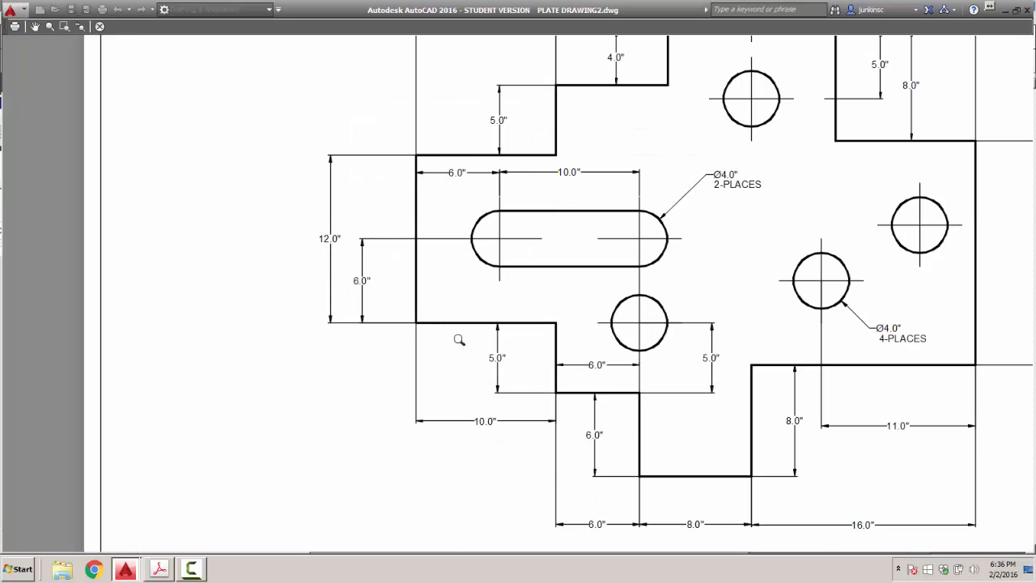
scroll(459, 340, "up", 6)
scroll(472, 334, "down", 5)
scroll(485, 340, "up", 1)
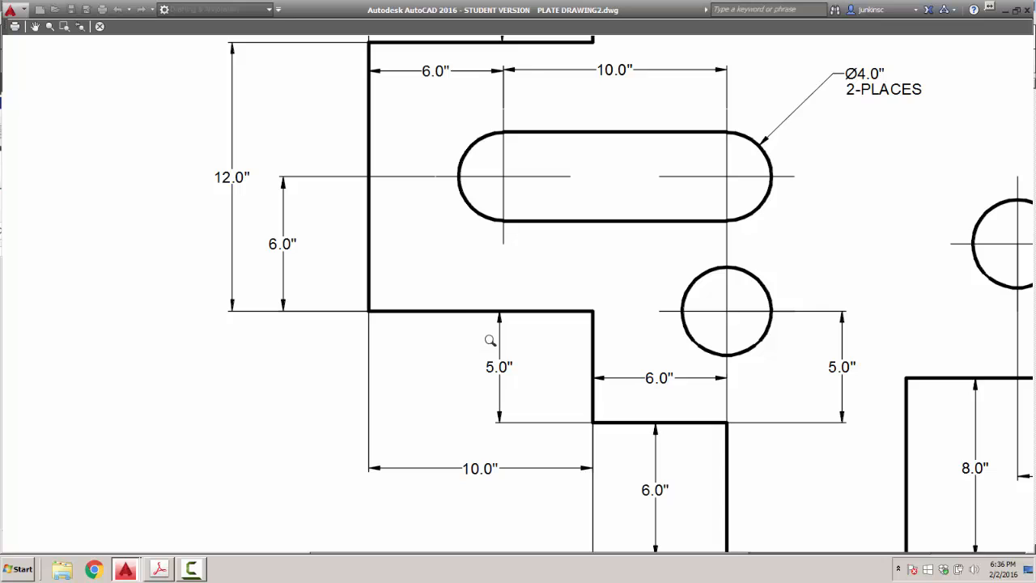
scroll(491, 340, "down", 4)
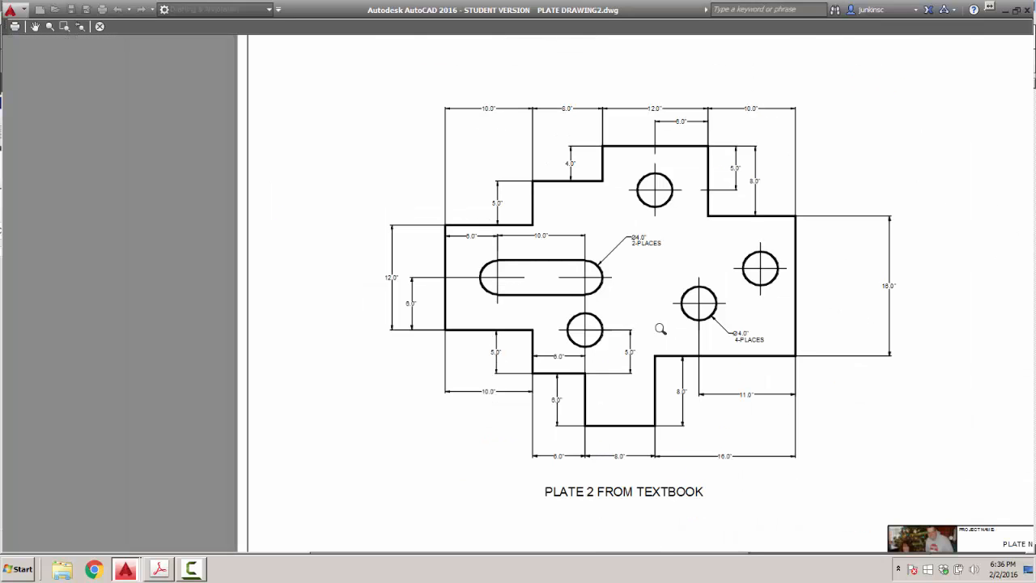
left_click(100, 26)
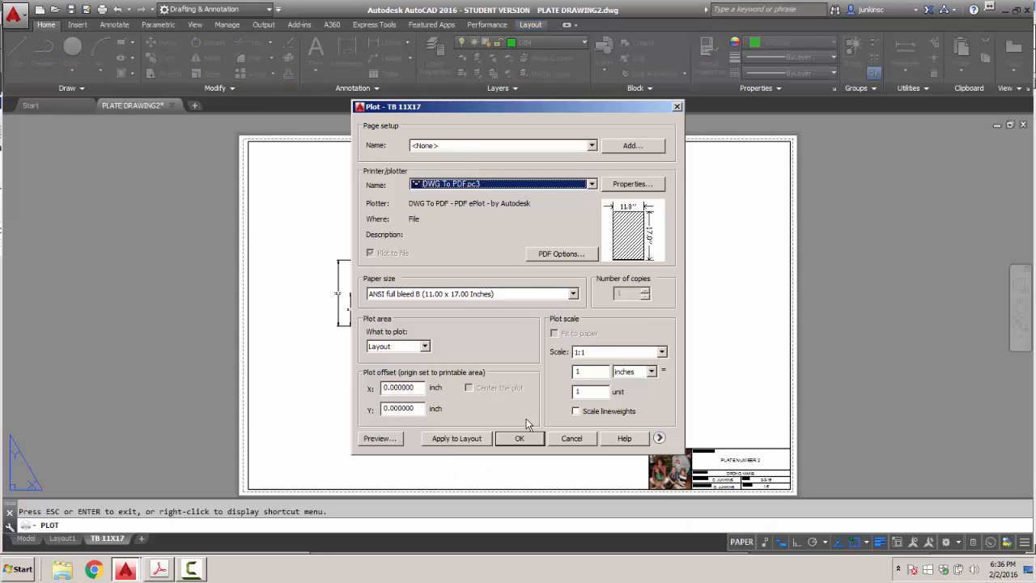
left_click(571, 438)
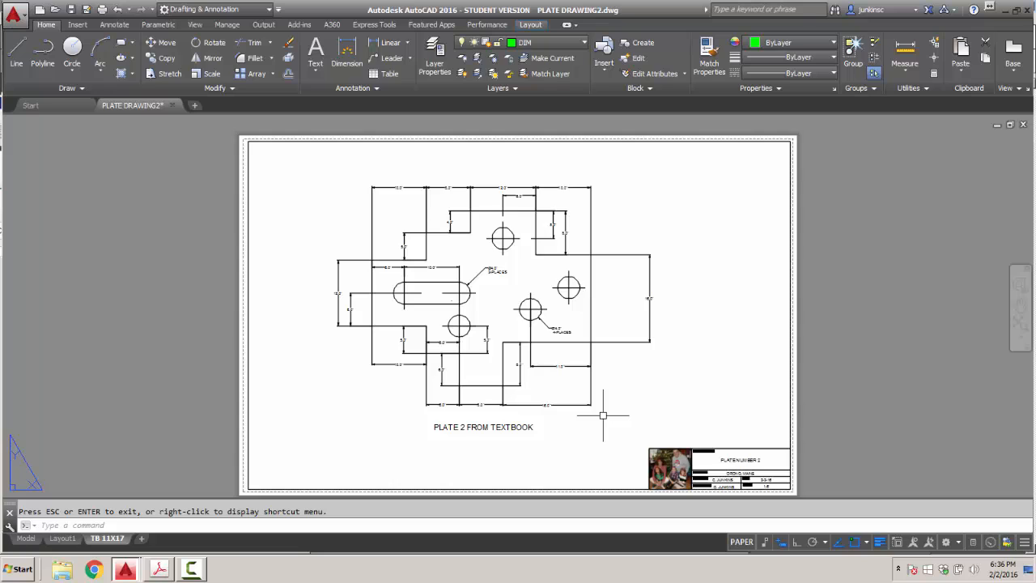
Run LTS, then on the Model tab set PSLTSCALE to 0.
type("LTSCALE")
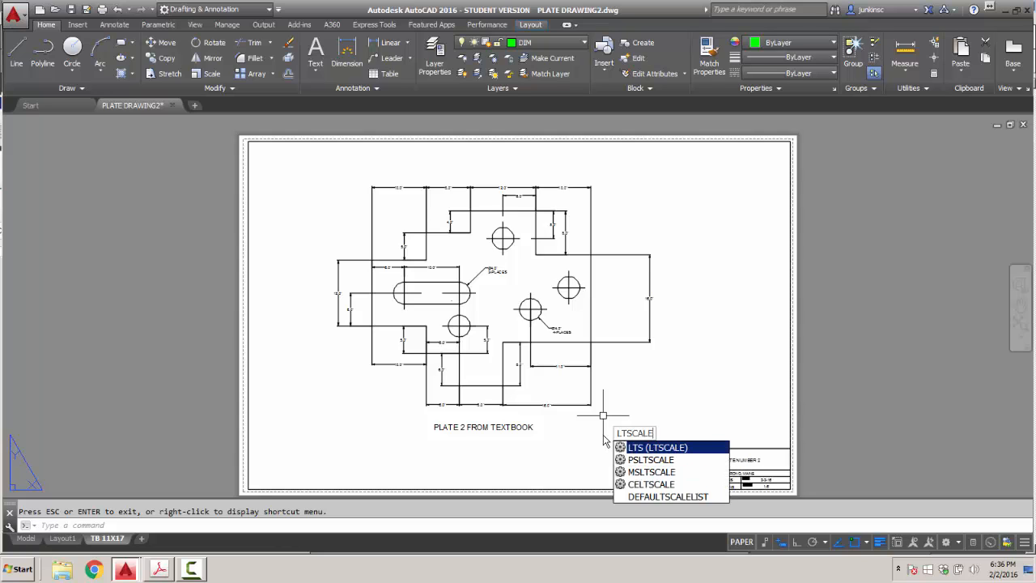
key("Return")
key("Return")
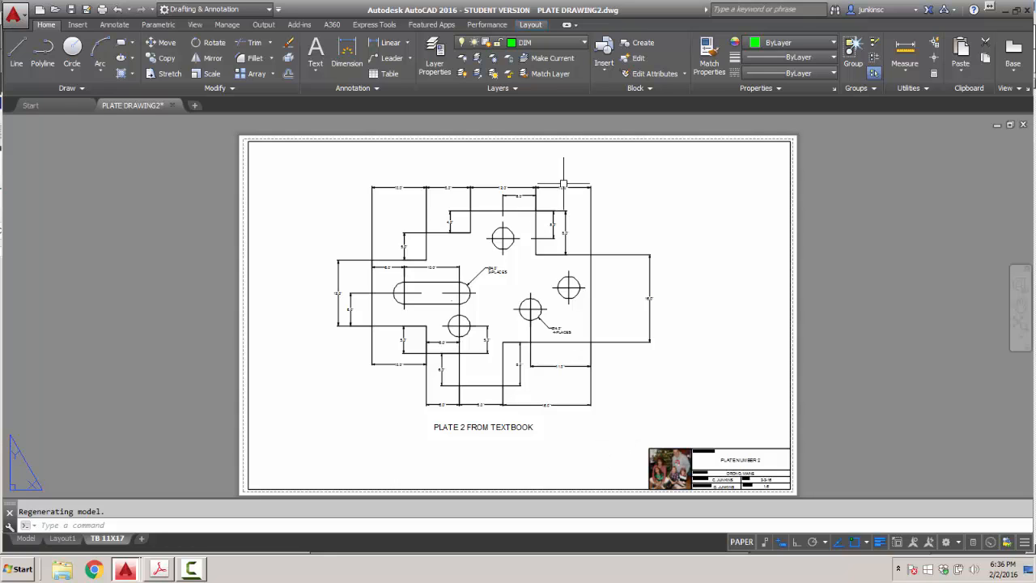
scroll(579, 277, "up", 2)
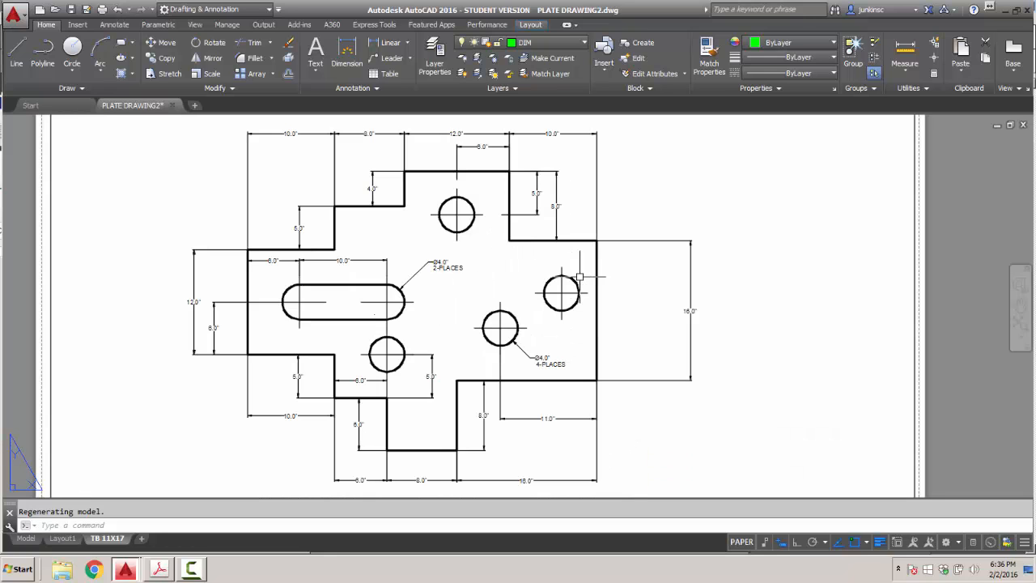
scroll(579, 277, "down", 2)
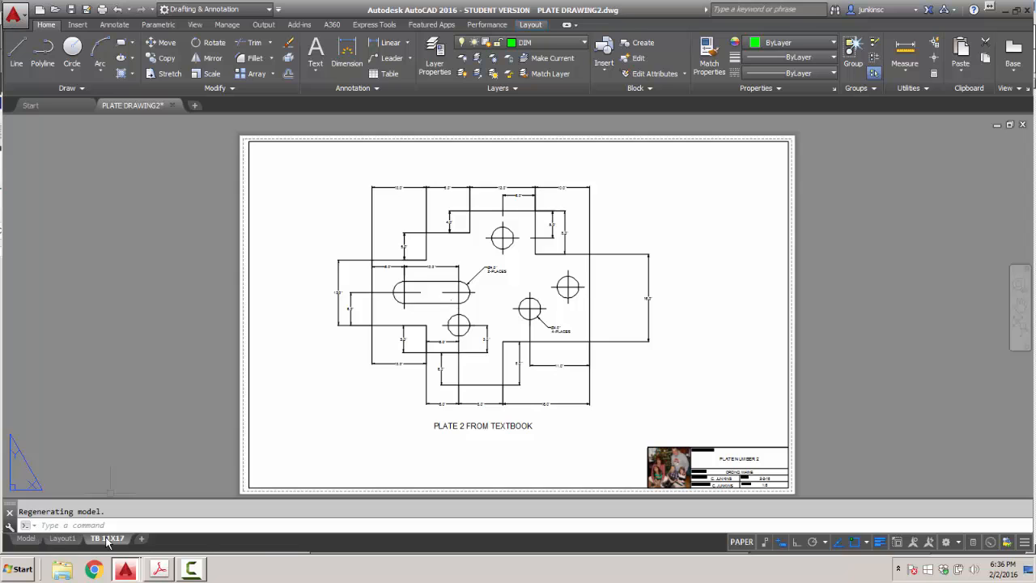
left_click(741, 541)
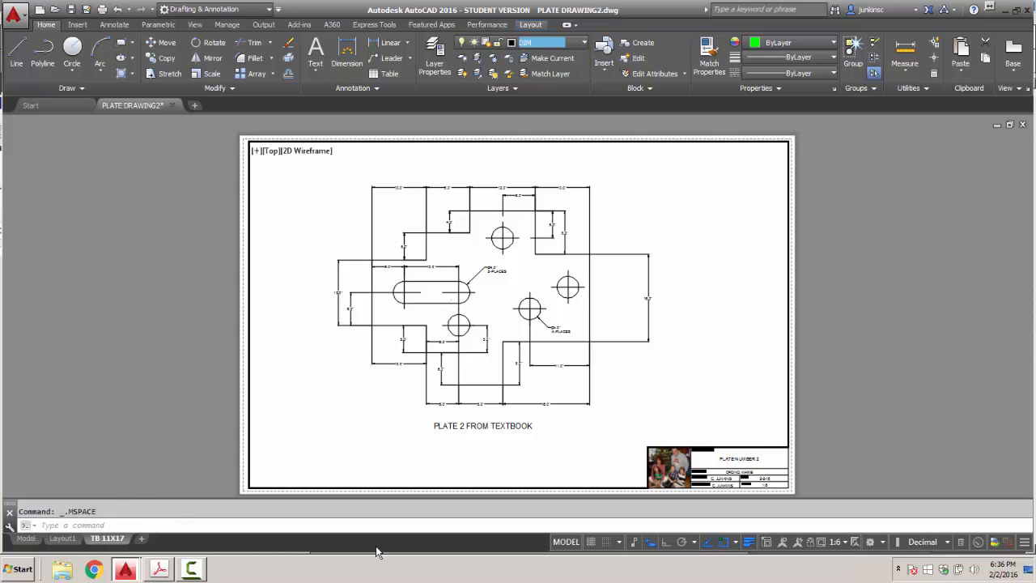
left_click(27, 539)
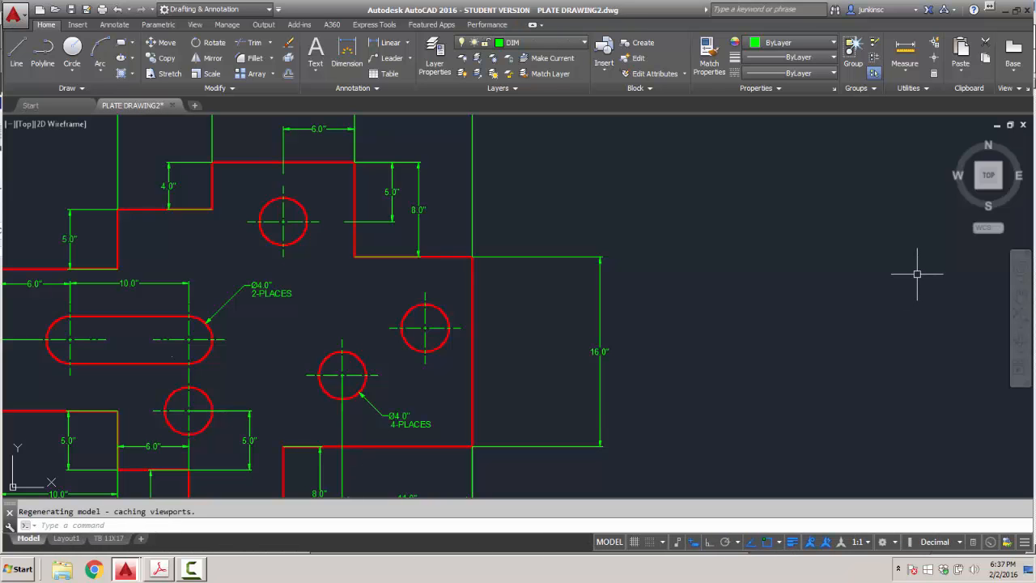
type("PSL")
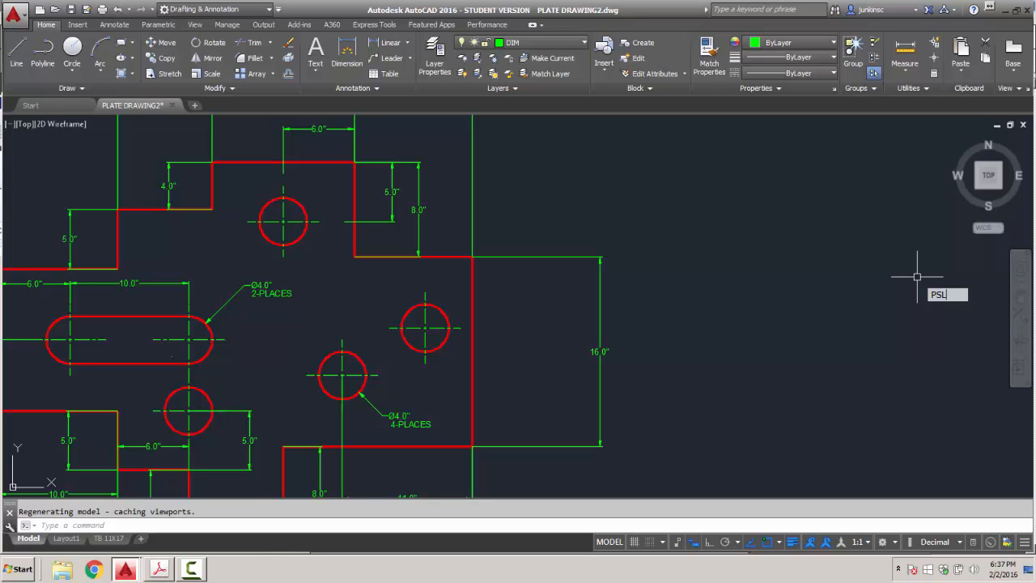
type("TSCALE")
key("Return")
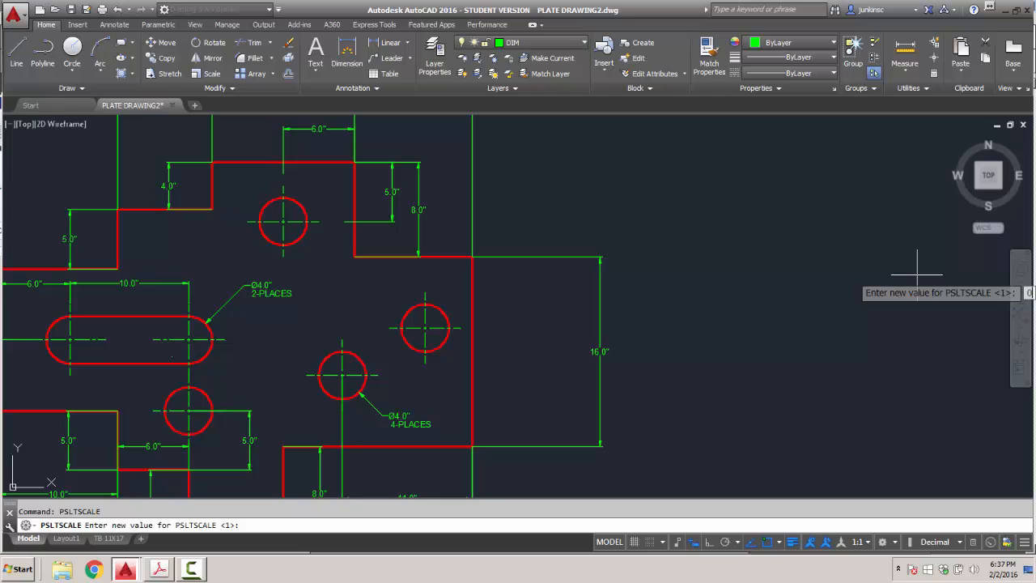
key("Return")
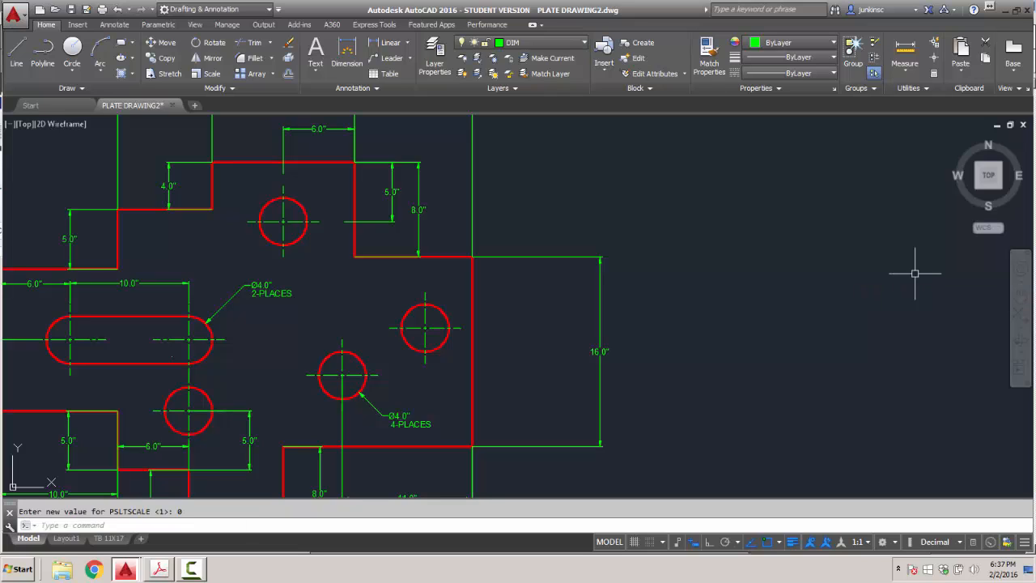
Back on the TB 11X17 layout, set LTSCALE to 2 and return to PAPER.
left_click(112, 539)
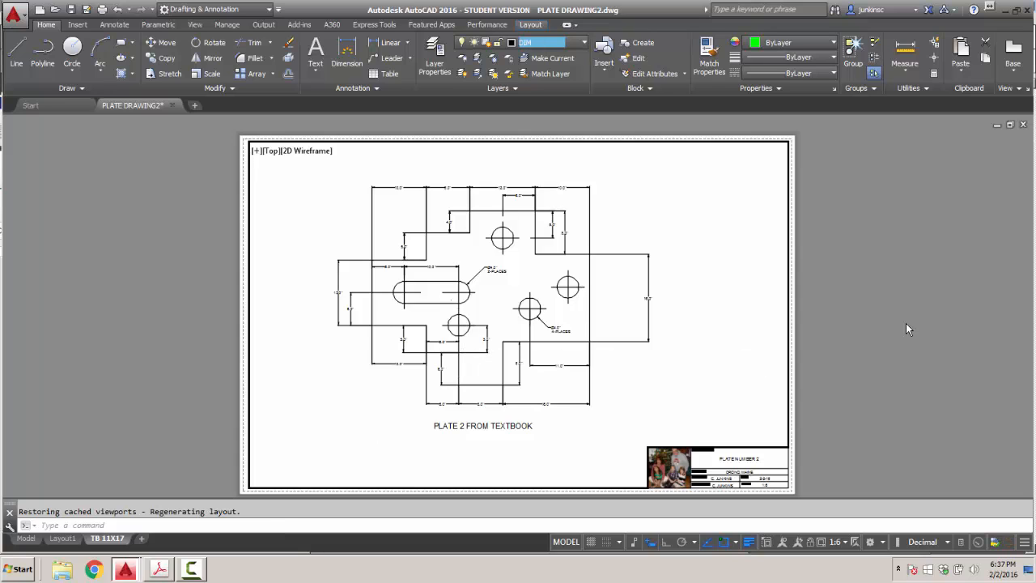
type("LT")
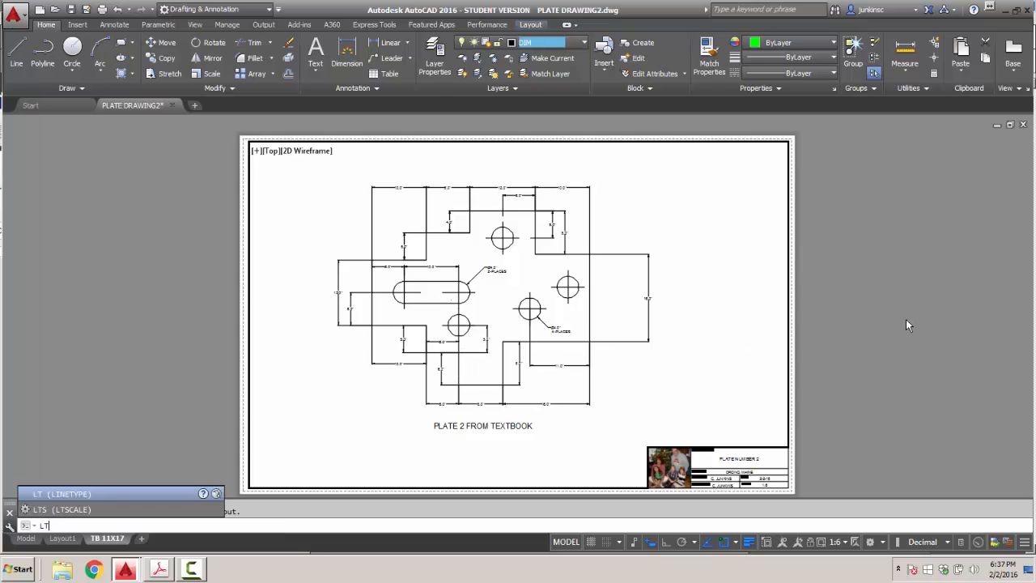
type("SCALE")
key("Return")
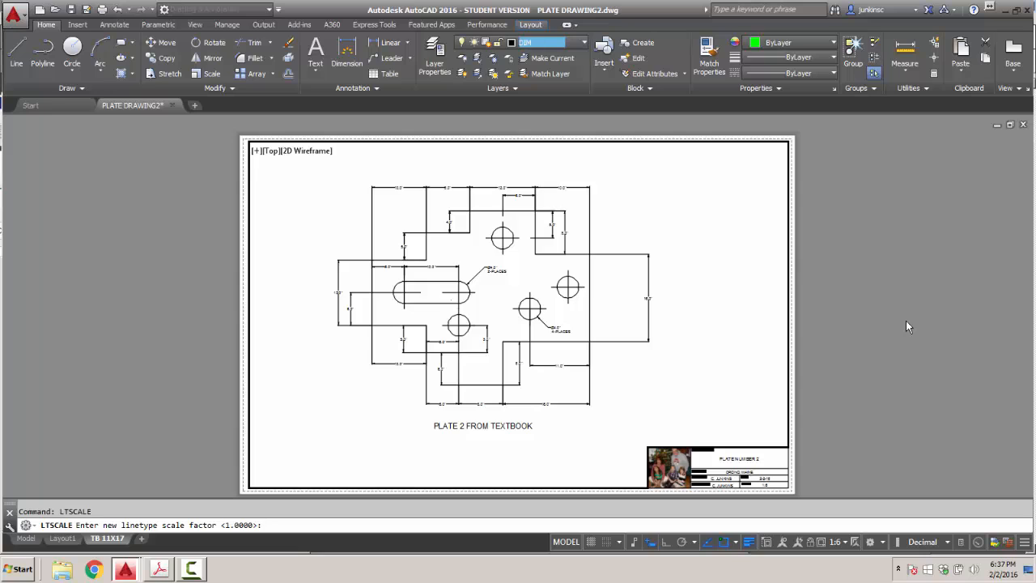
key("Return")
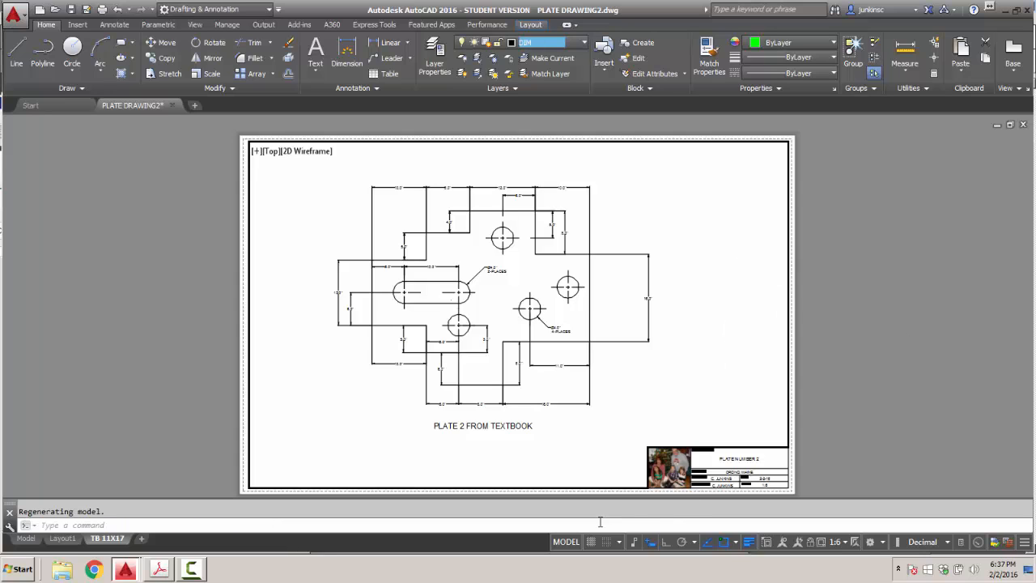
left_click(567, 549)
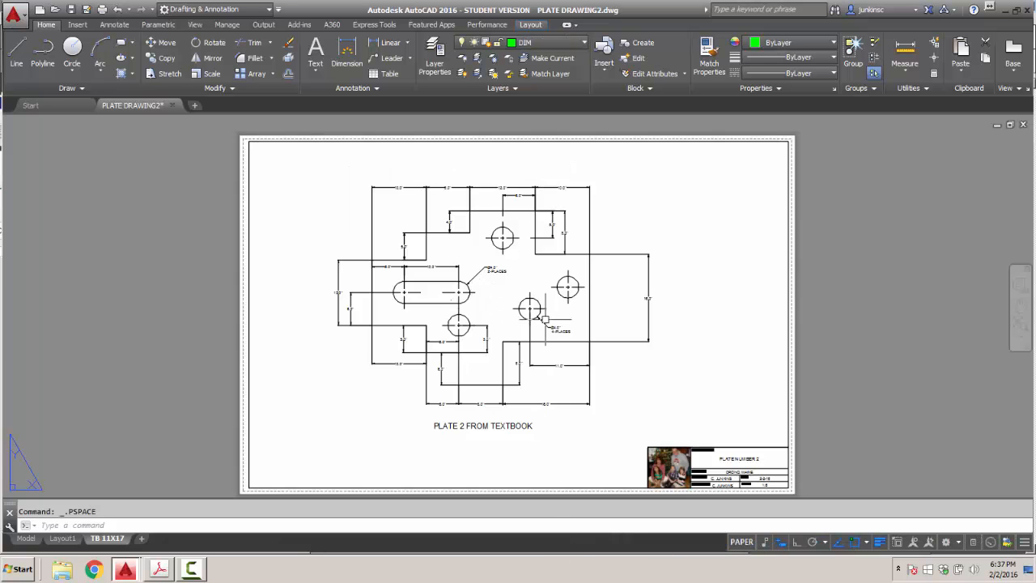
Open Plot for the TB 11X17 layout and select DWG To PDF.pc3 as the printer.
scroll(559, 277, "up", 5)
scroll(559, 277, "down", 5)
scroll(496, 279, "up", 4)
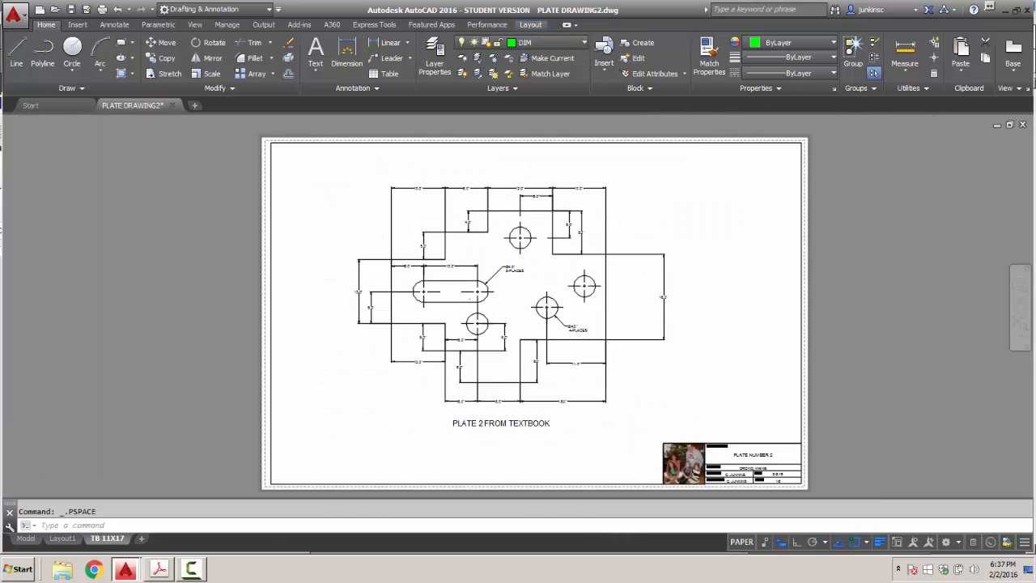
scroll(496, 280, "down", 4)
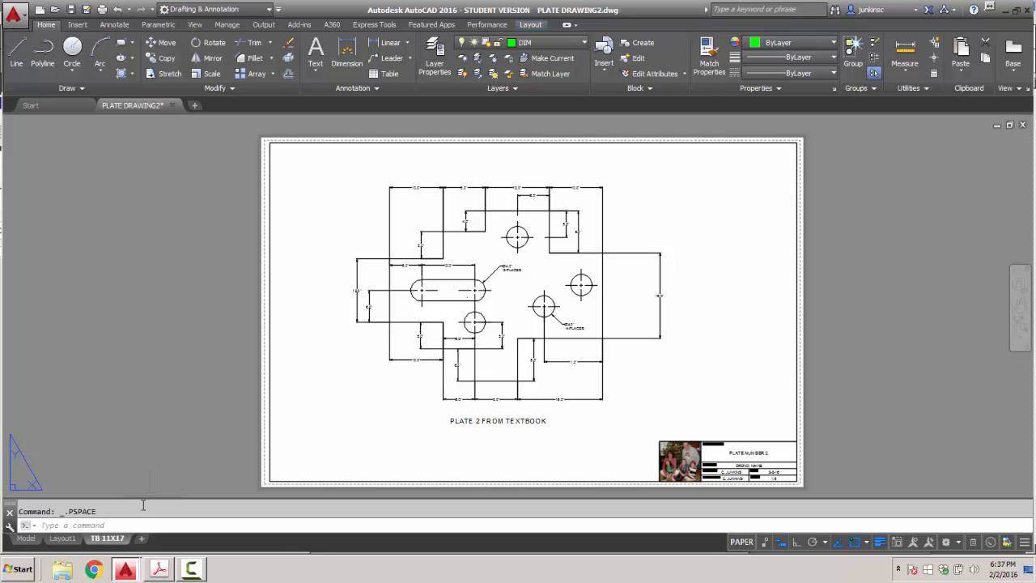
right_click(113, 543)
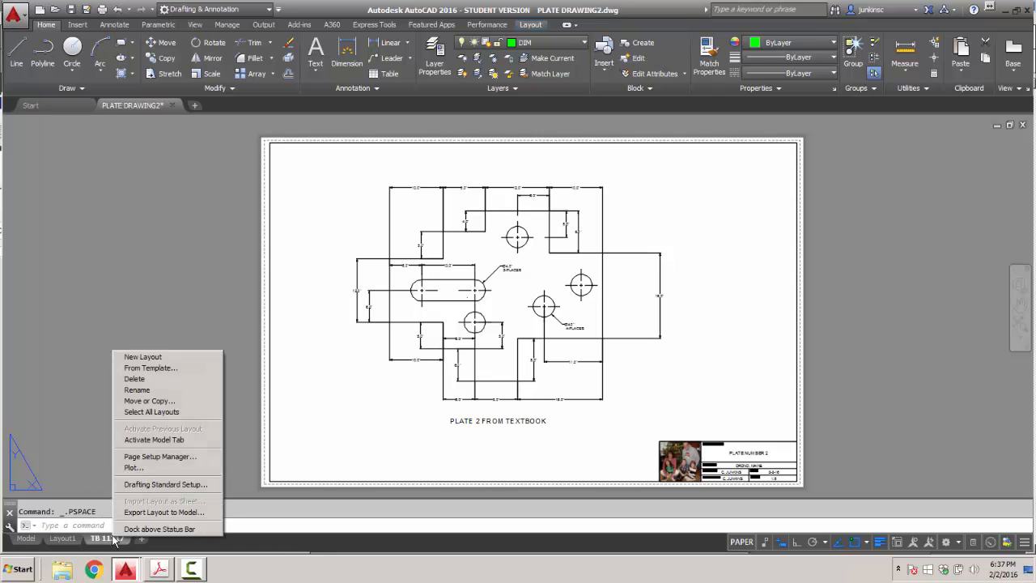
left_click(130, 468)
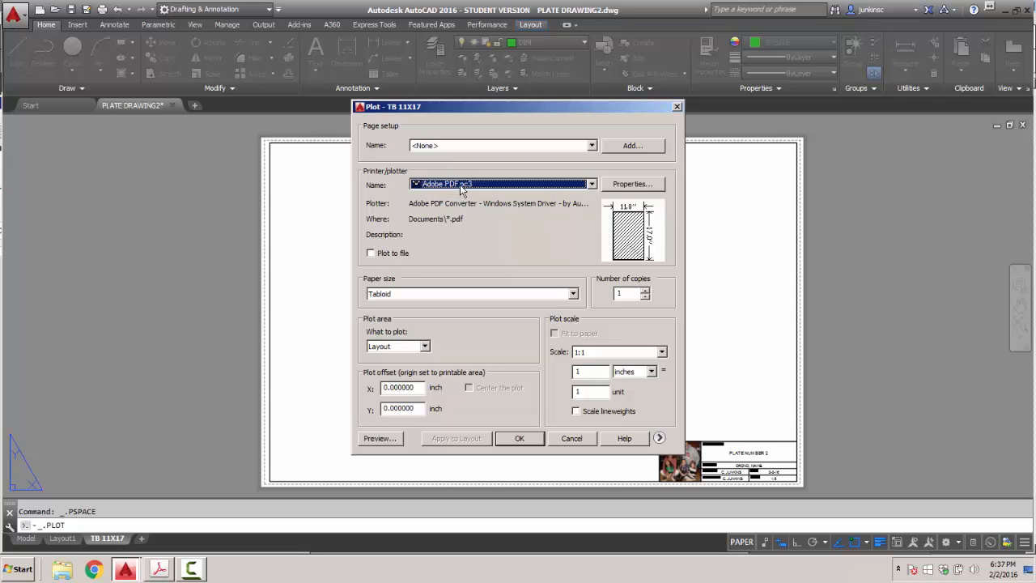
left_click(592, 185)
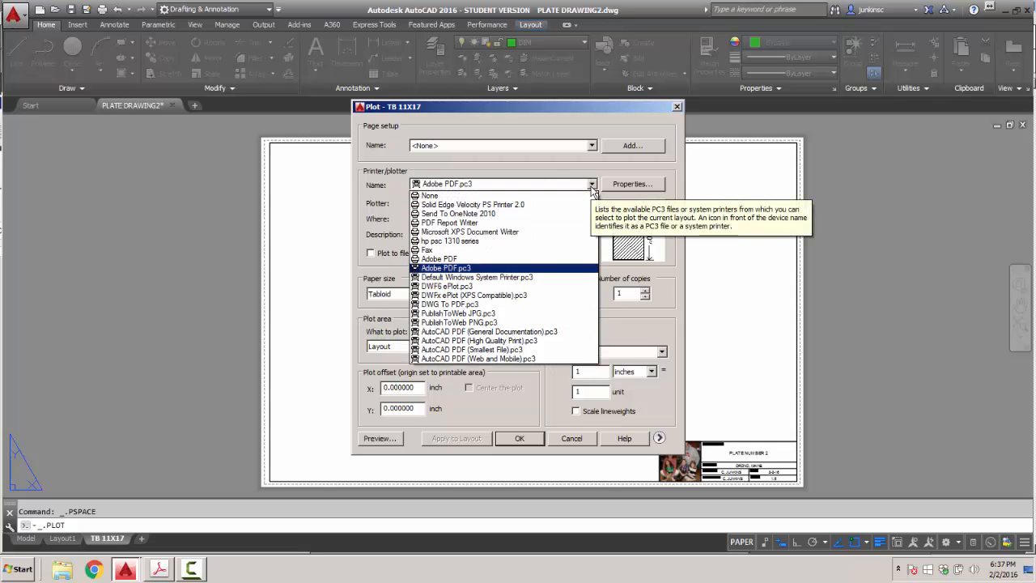
left_click(473, 304)
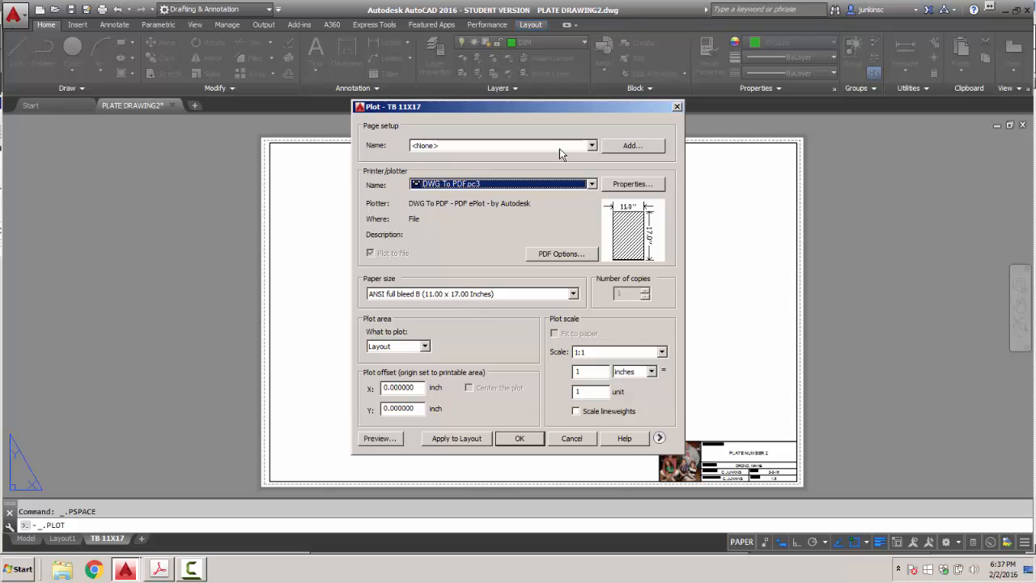
Add a new page setup named CIE101 PLOT SETUP1.
left_click(592, 145)
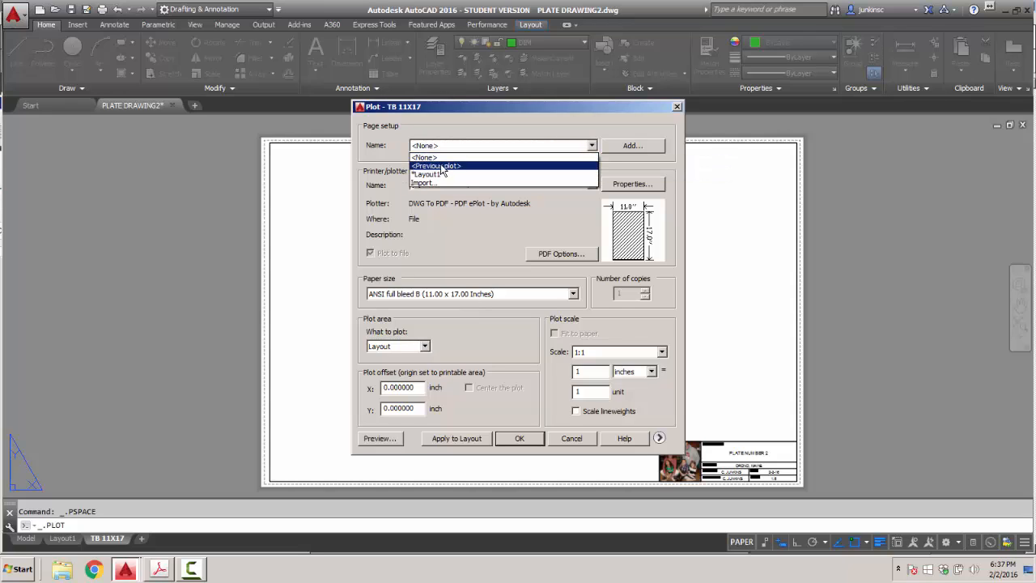
left_click(630, 145)
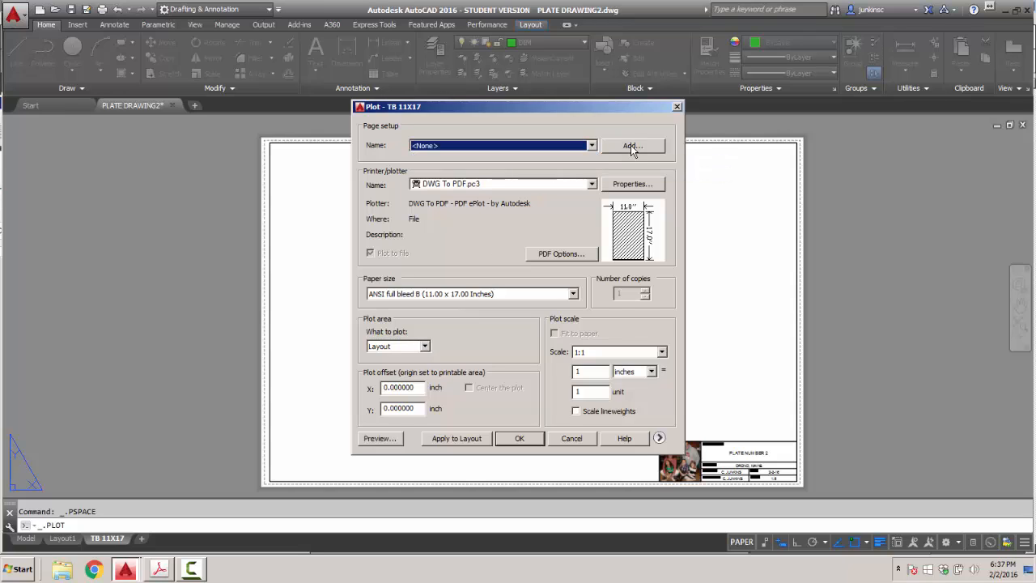
left_click(630, 145)
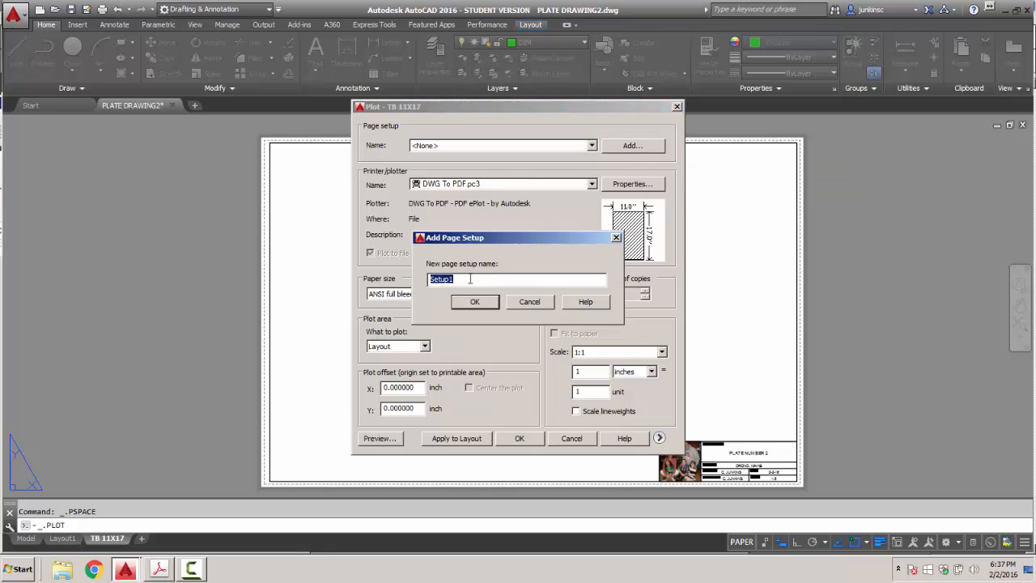
type("CIE101 PLOT SETUP1")
left_click(474, 302)
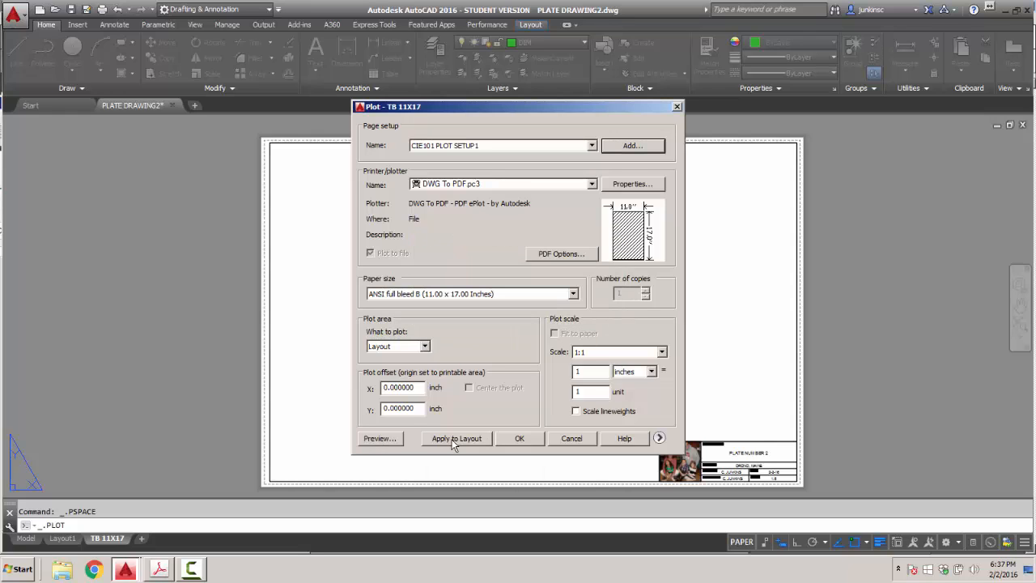
Preview the plot, zooming and panning to the title block, then recentre the whole sheet.
left_click(385, 441)
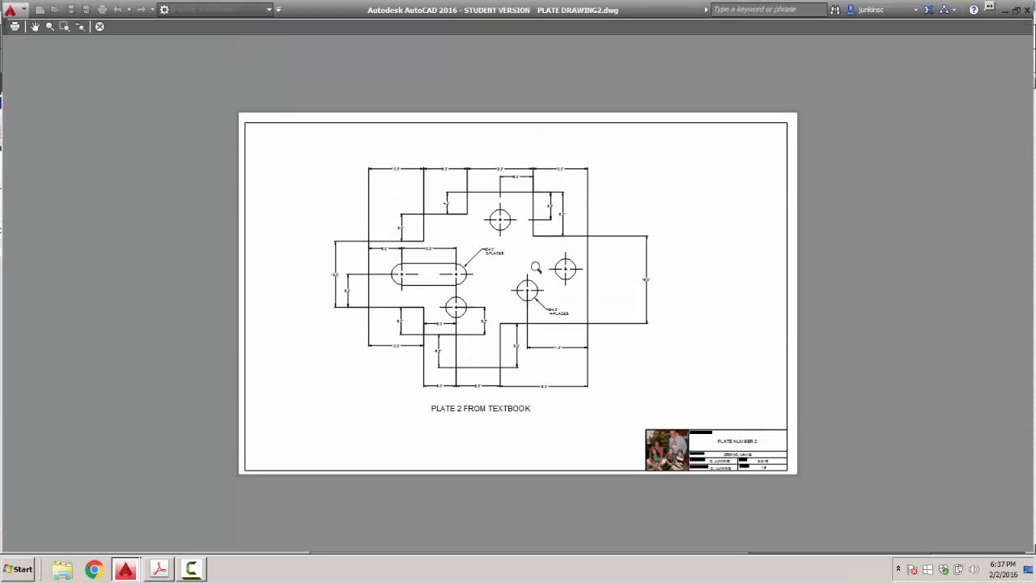
scroll(536, 268, "up", 5)
scroll(536, 272, "down", 4)
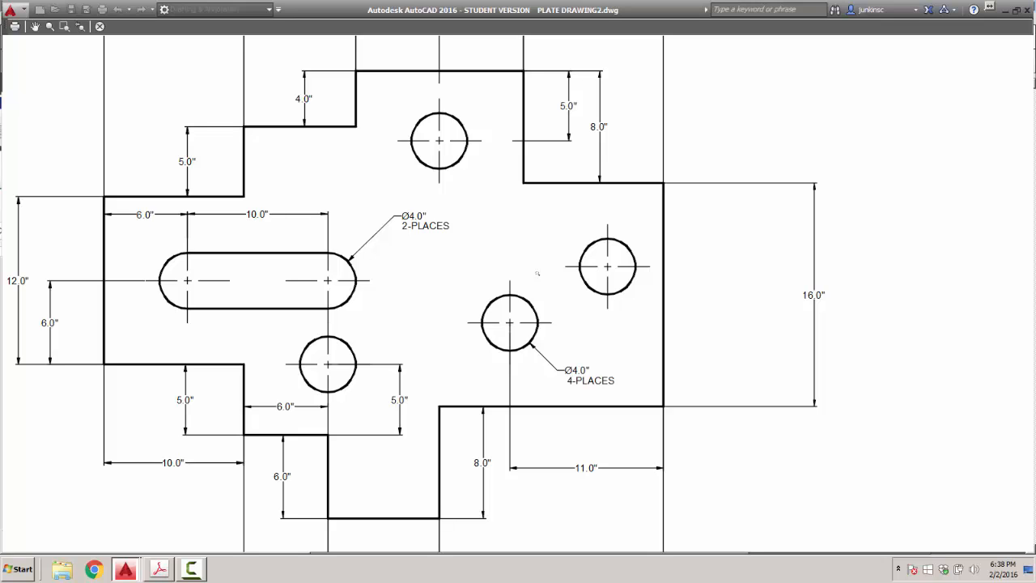
scroll(536, 273, "down", 2)
middle_click_drag(544, 288, 495, 174)
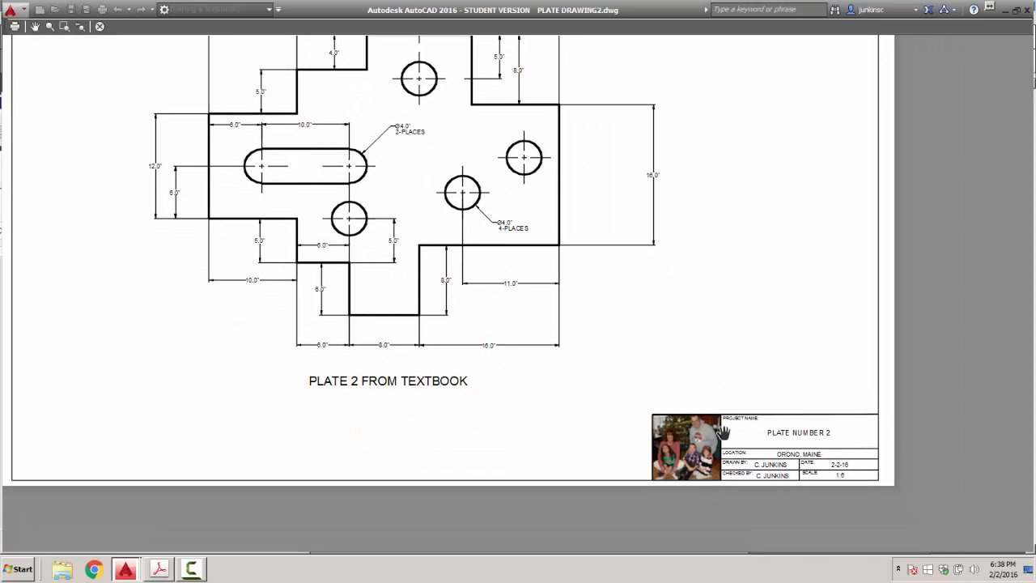
scroll(328, 249, "down", 2)
left_click_drag(289, 185, 342, 293)
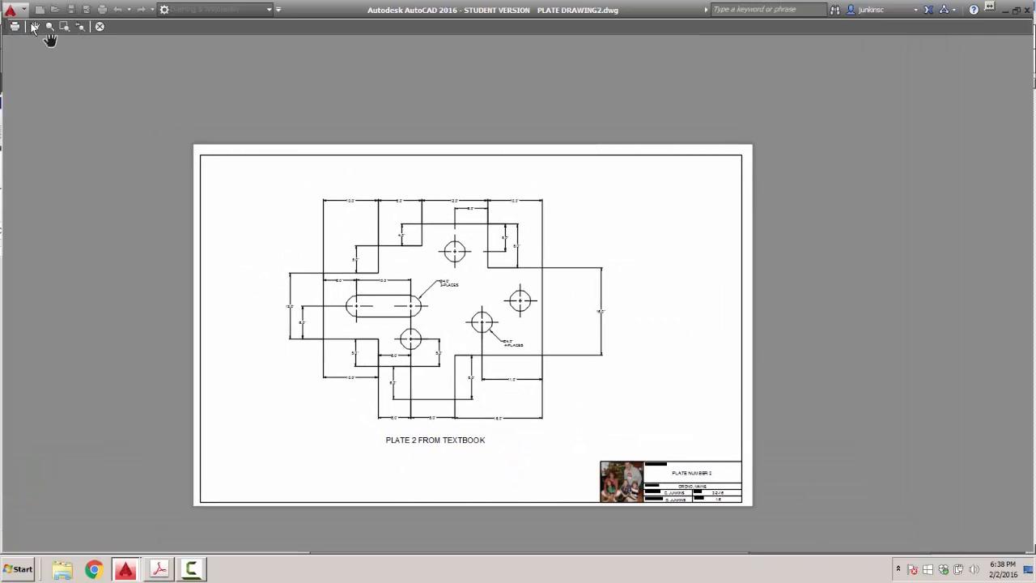
Plot to Desktop > CIE101 HOME > PDFS, overwriting the existing plate project 2 PDF.
left_click(15, 28)
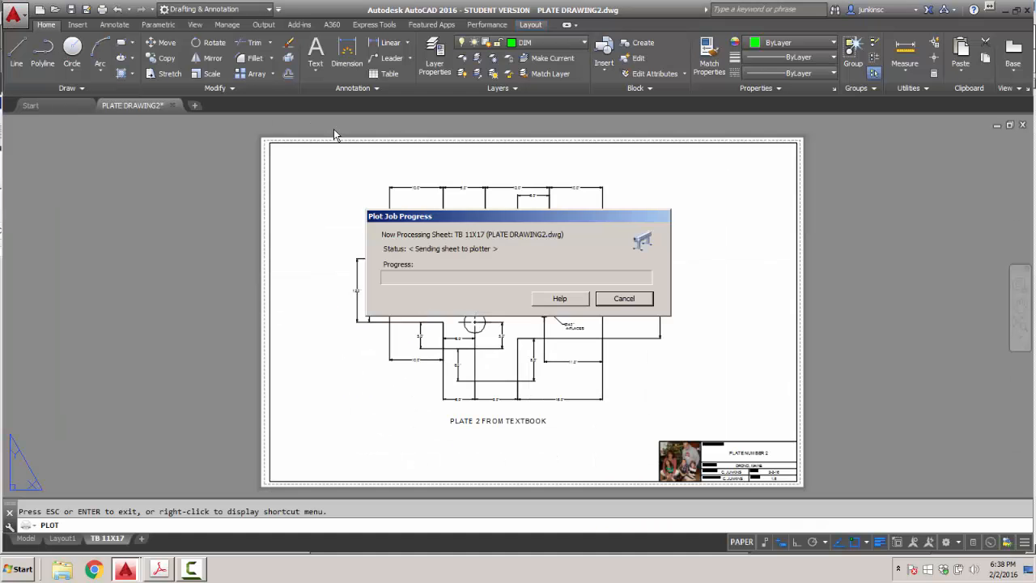
left_click(545, 127)
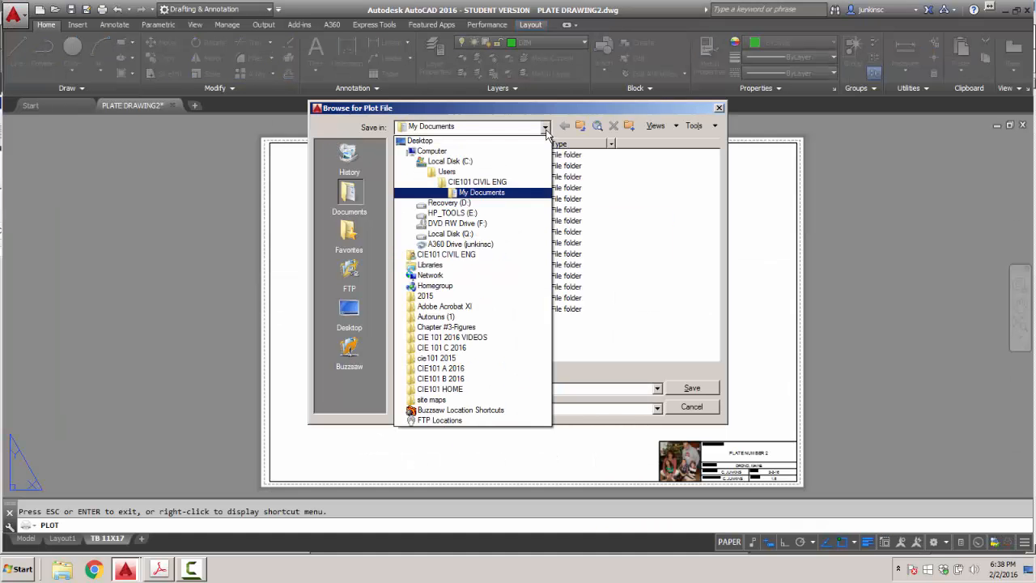
left_click(429, 140)
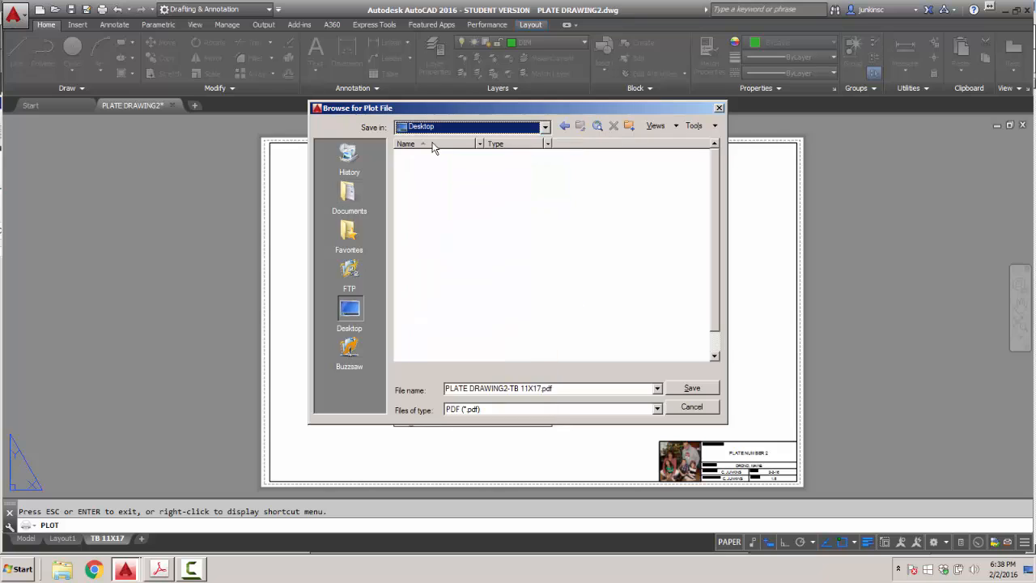
double_click(429, 309)
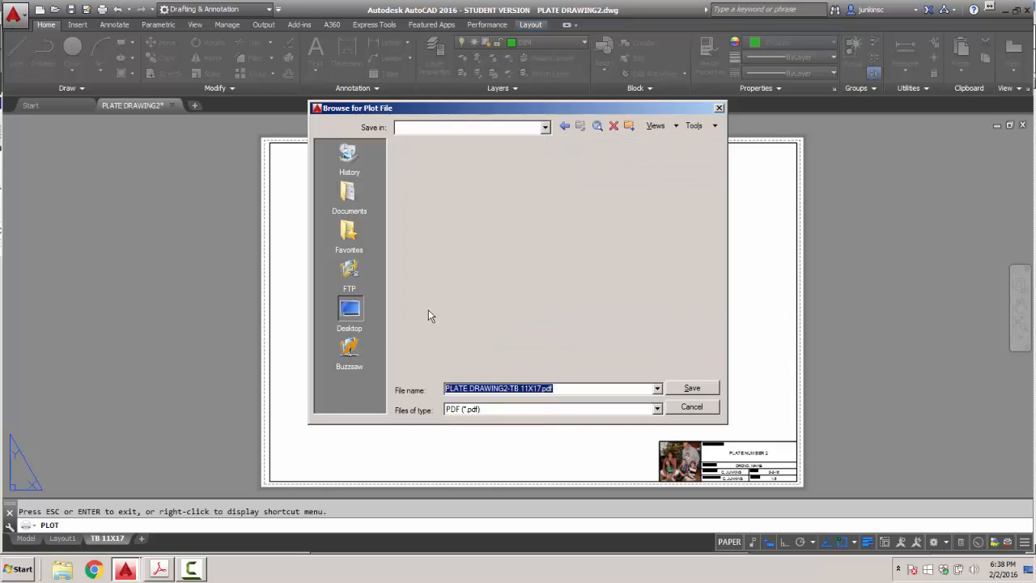
double_click(408, 177)
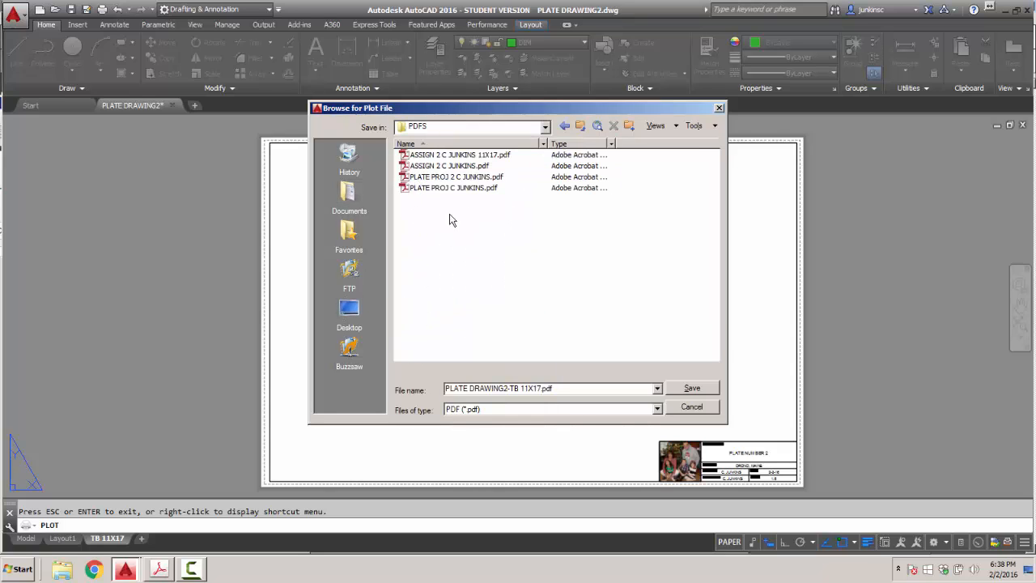
left_click(431, 176)
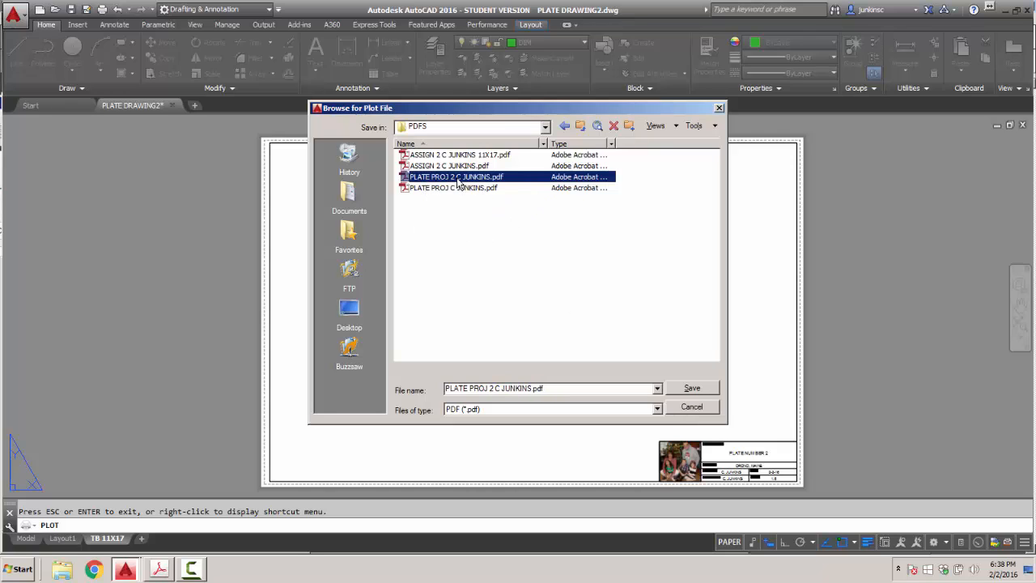
left_click(692, 387)
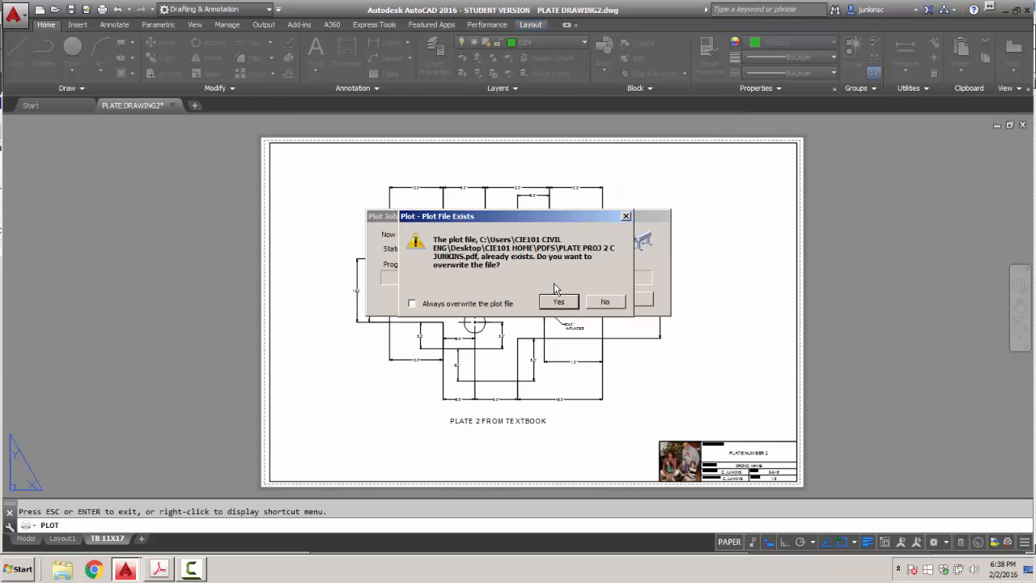
left_click(557, 301)
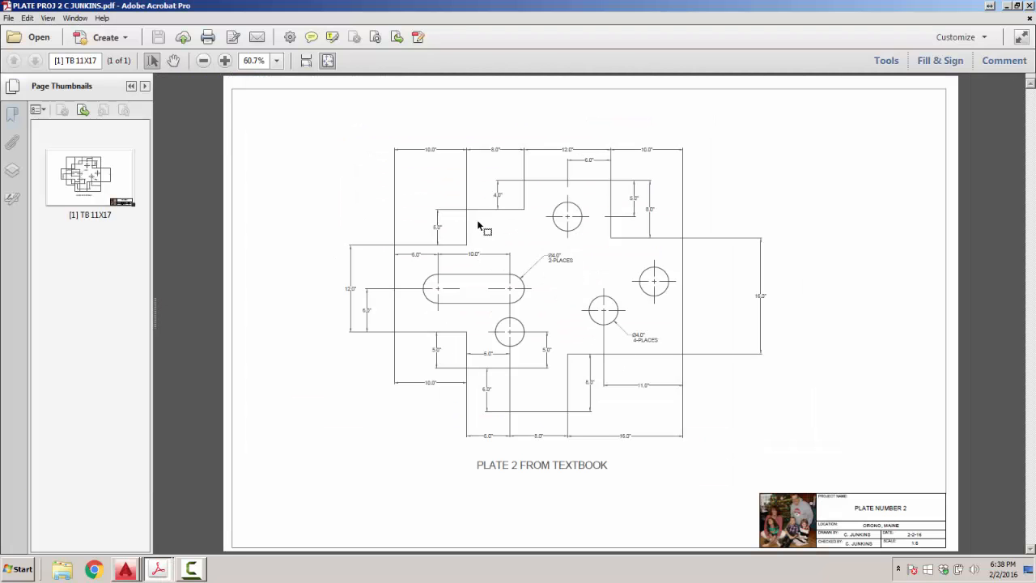
Zoom the PDF in to 125% and back out, fit the page, then close it.
left_click(225, 61)
left_click(225, 61)
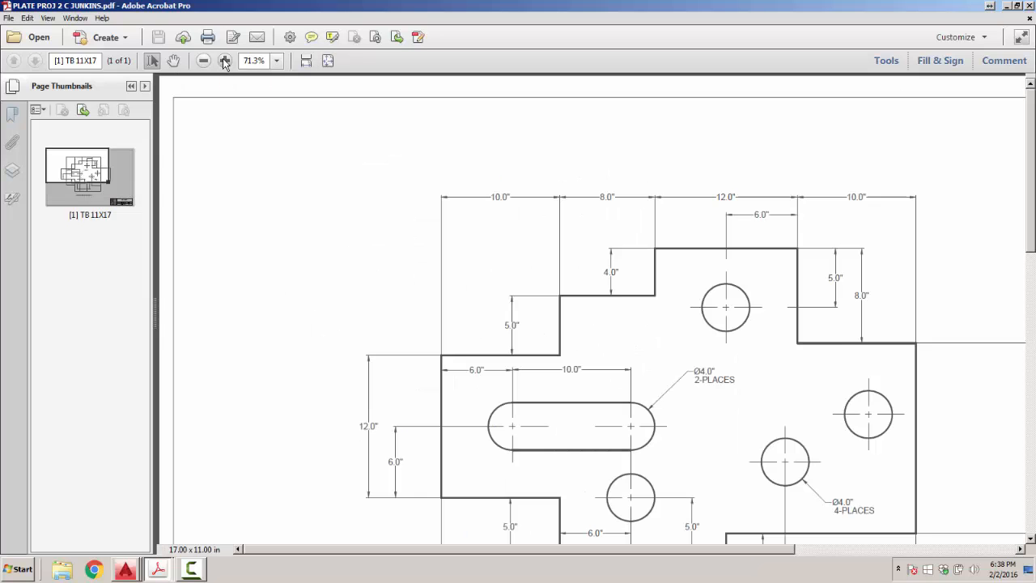
left_click(225, 62)
scroll(701, 450, "down", 2)
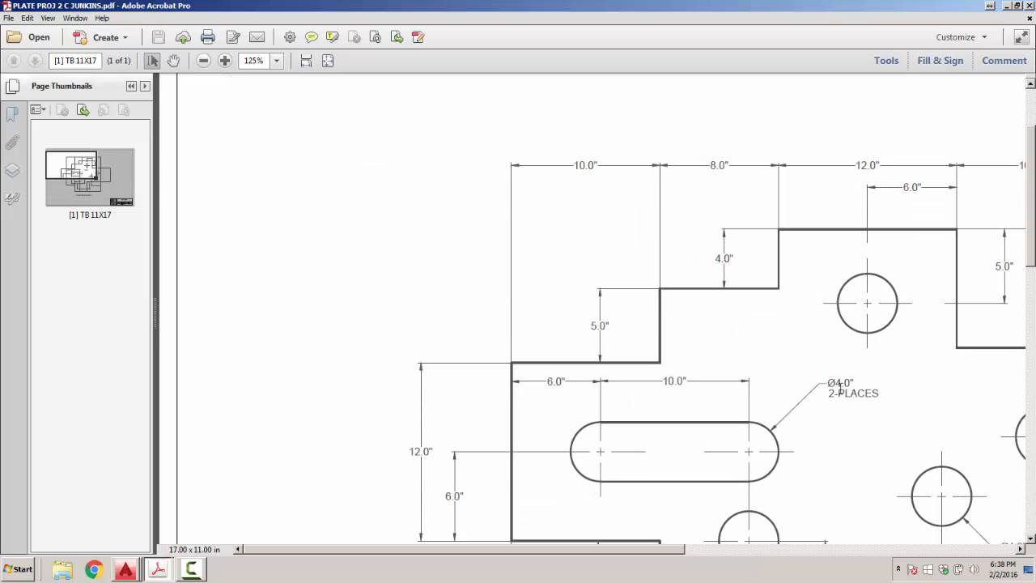
left_click(204, 61)
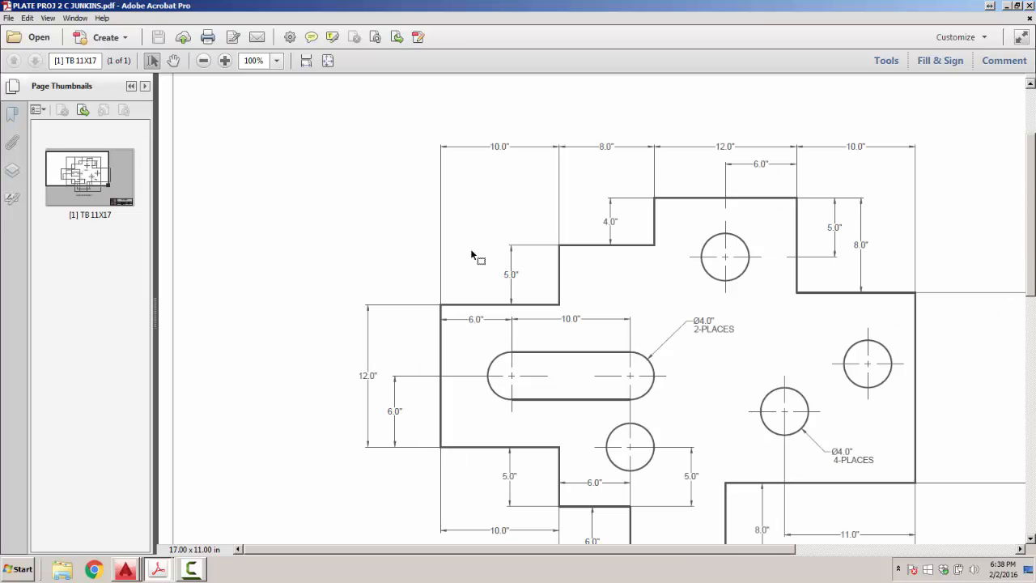
scroll(533, 274, "down", 4)
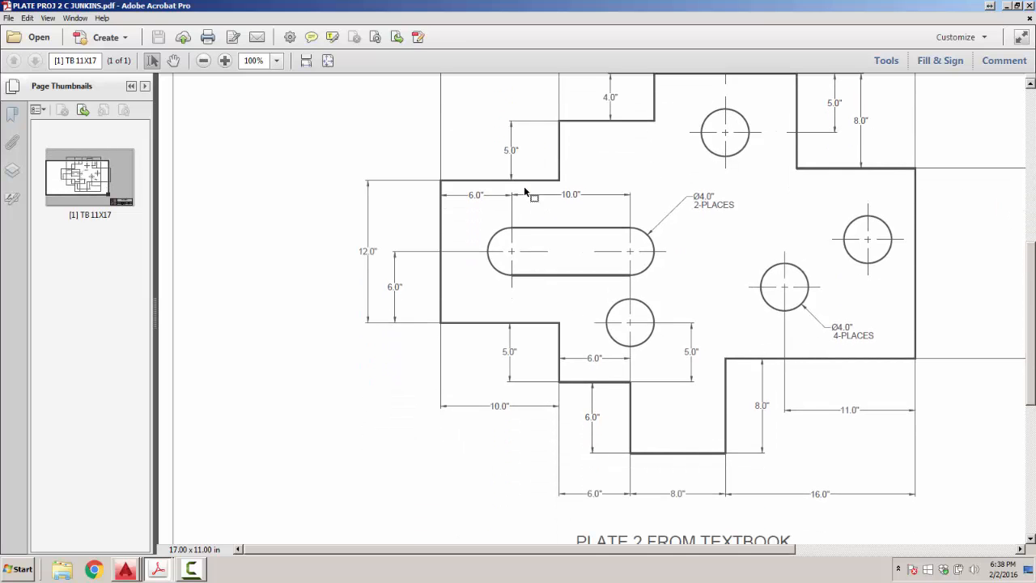
left_click(305, 62)
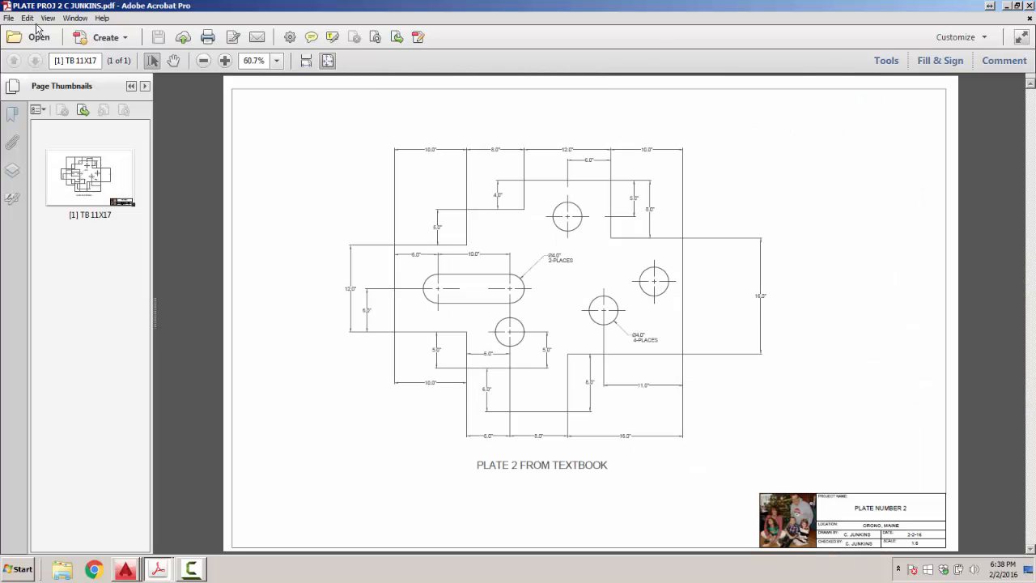
left_click(1030, 6)
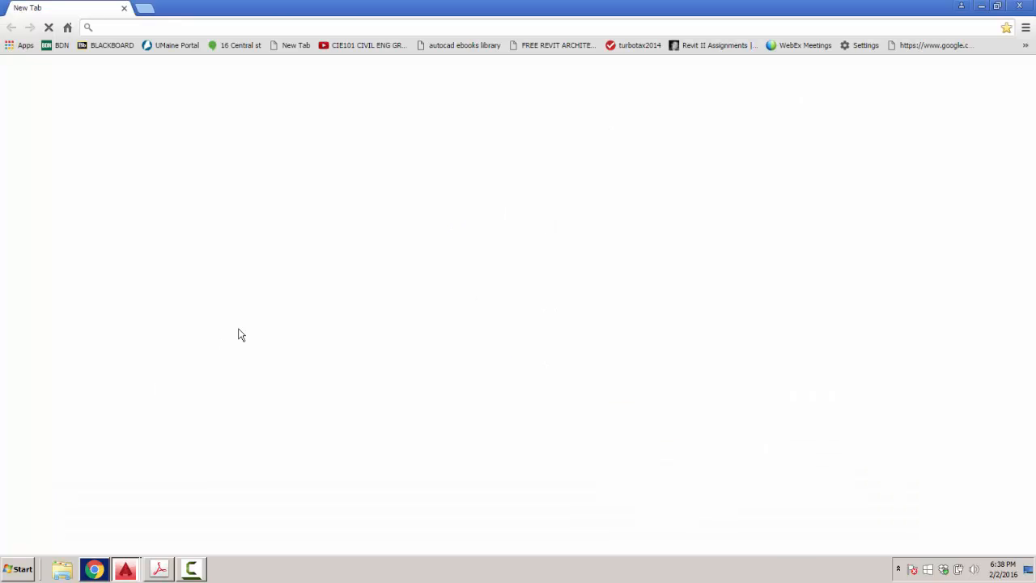
Go to the Blackboard site via the bookmark and log in, re-entering the account password.
left_click(103, 25)
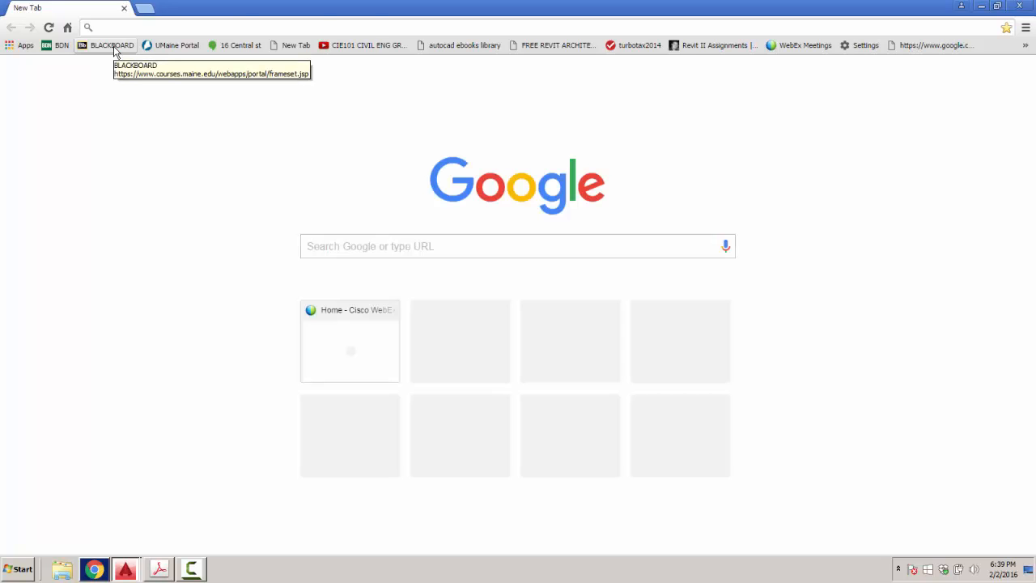
left_click(114, 48)
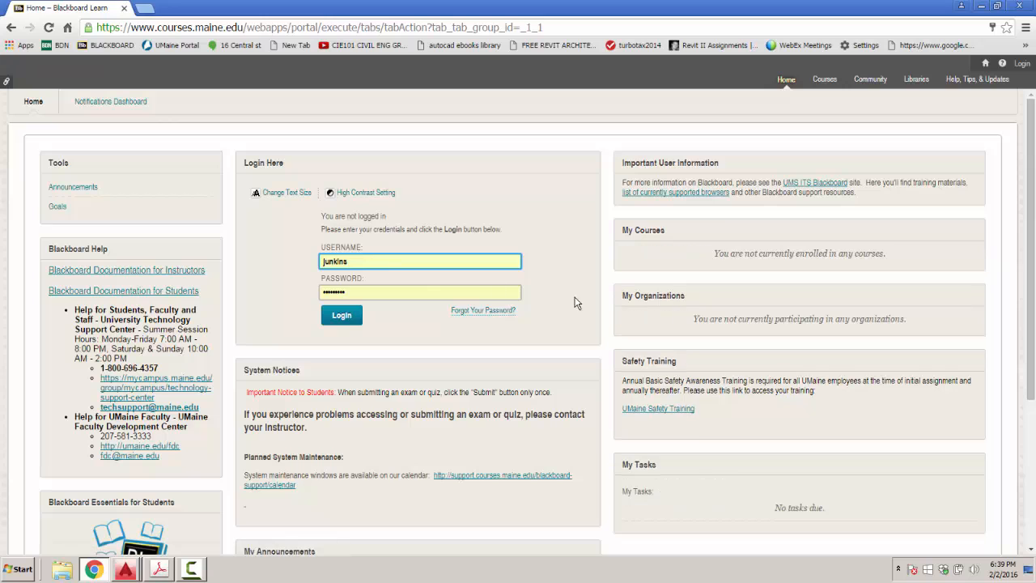
left_click(356, 318)
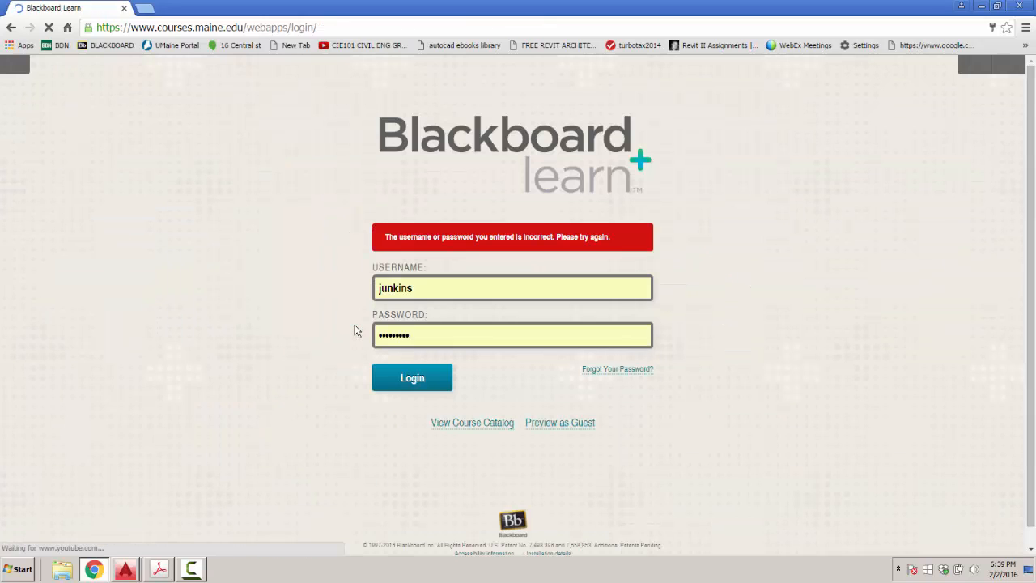
double_click(420, 338)
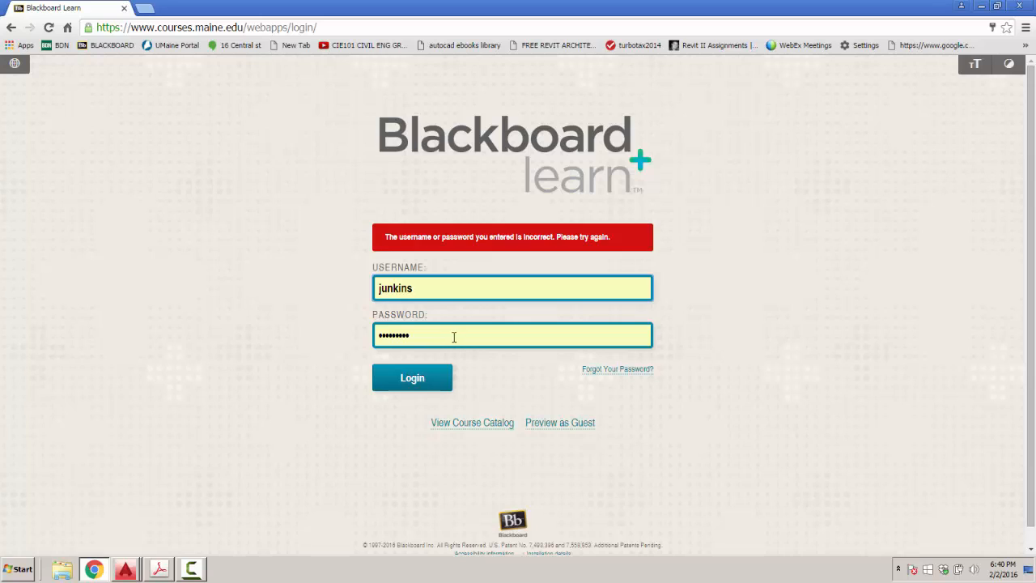
left_click_drag(456, 336, 339, 335)
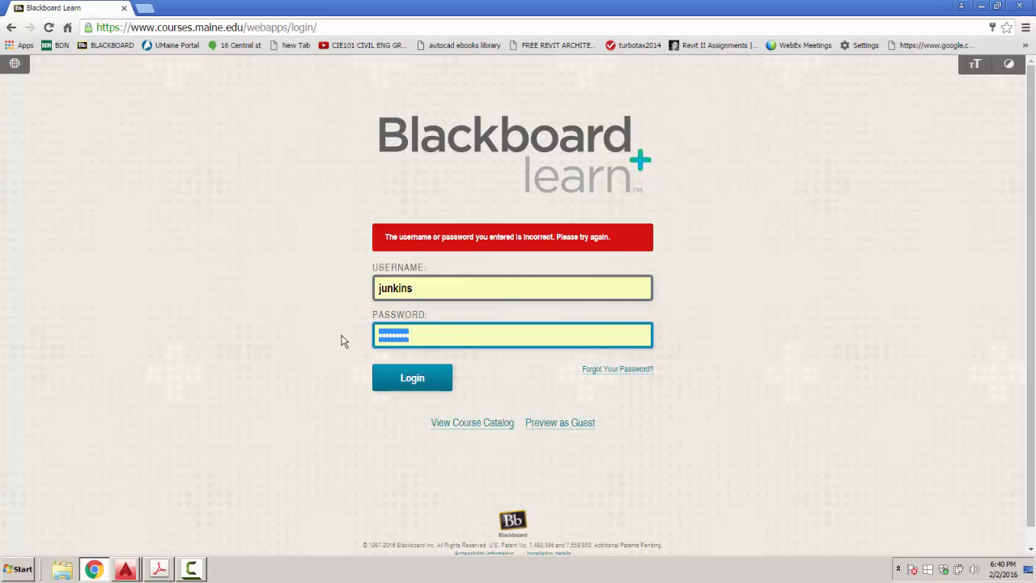
type("*")
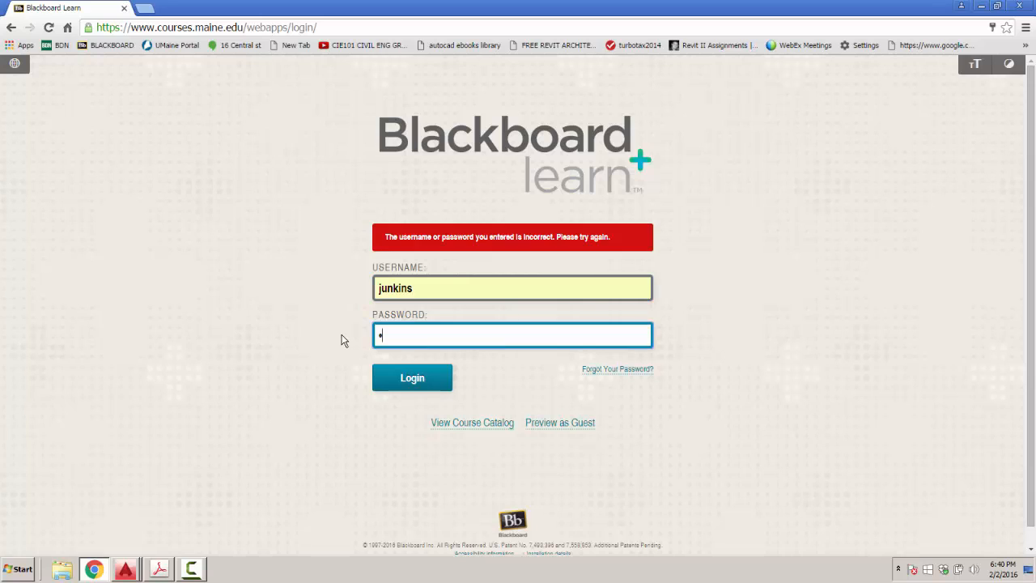
type("*******")
left_click_drag(419, 336, 266, 331)
type("***")
key("Return")
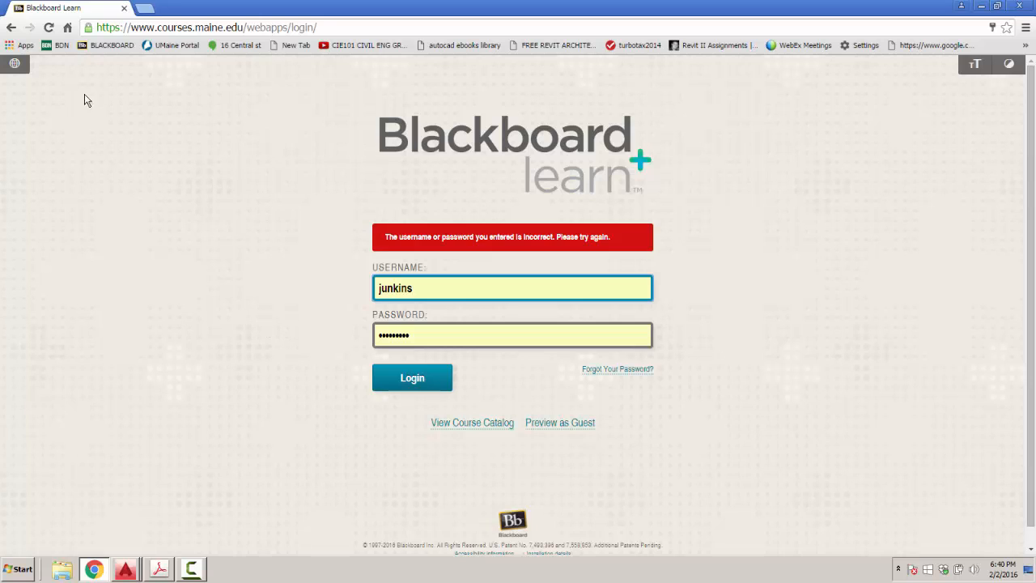
Reload the Blackboard portal and submit the login again with the account password.
left_click(121, 47)
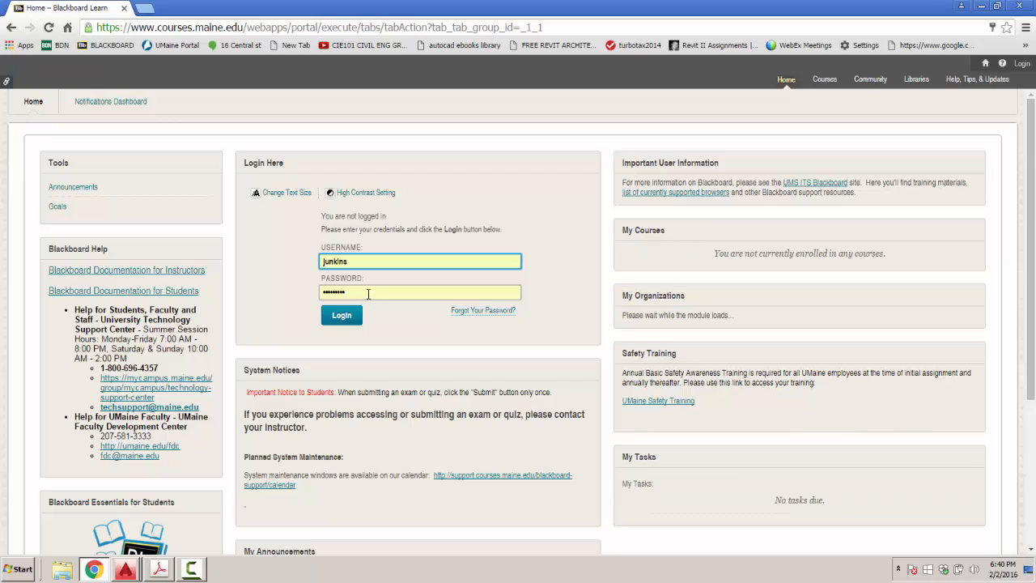
left_click_drag(368, 294, 249, 293)
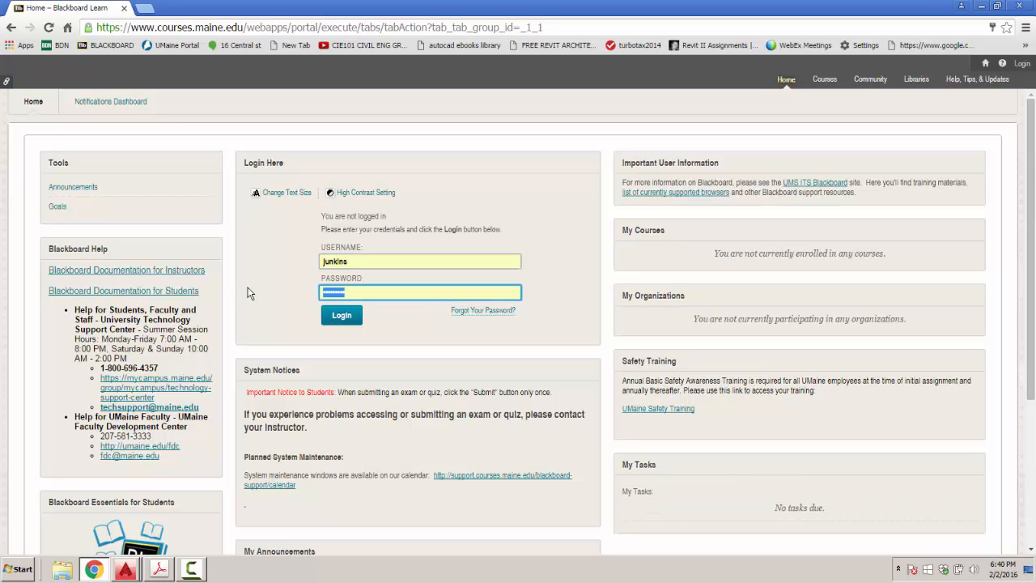
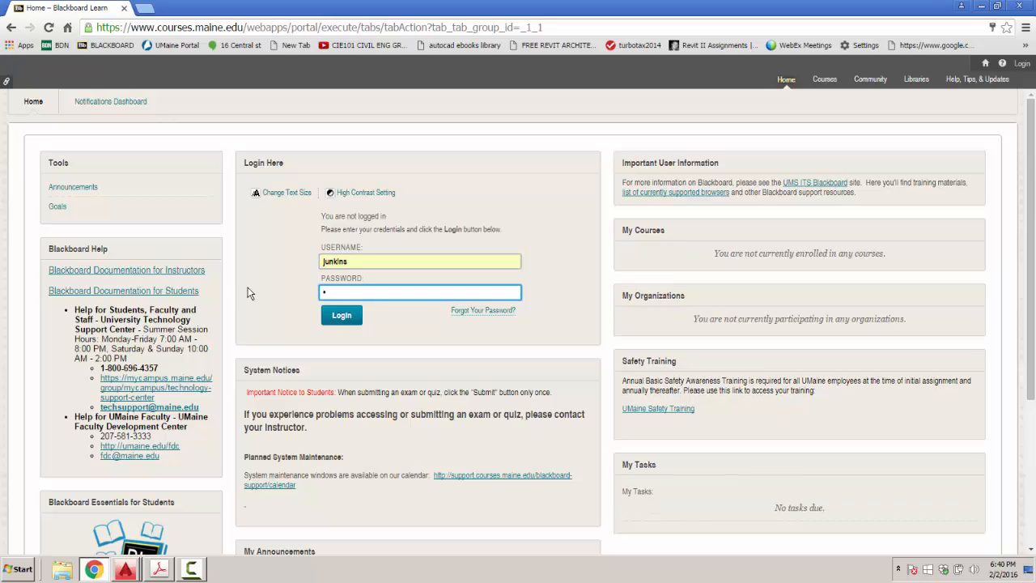
key("Return")
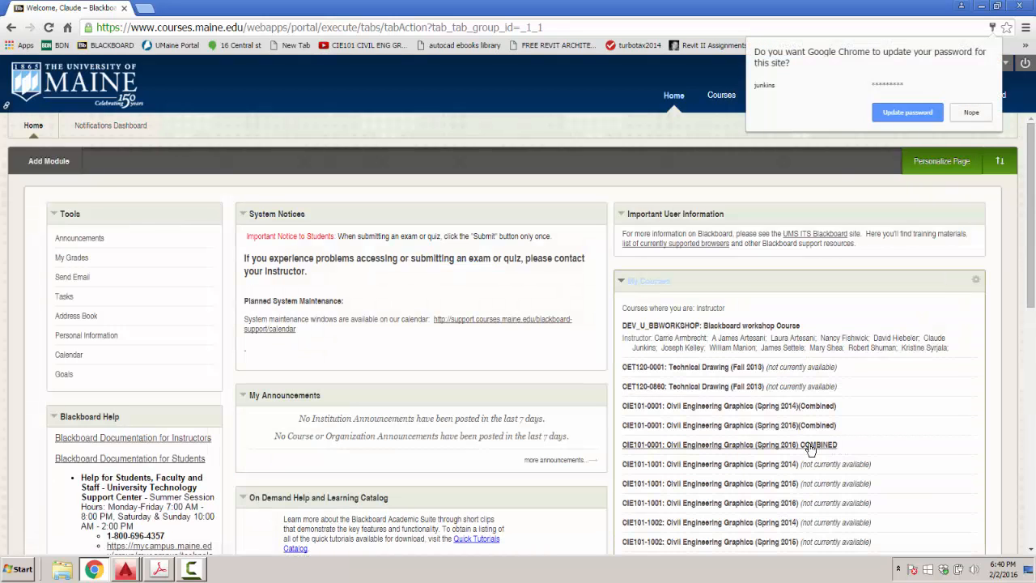
Open the CIE101 Spring 2016 course and scroll Course Materials to the Week 3 Titleblock assignment.
left_click(808, 445)
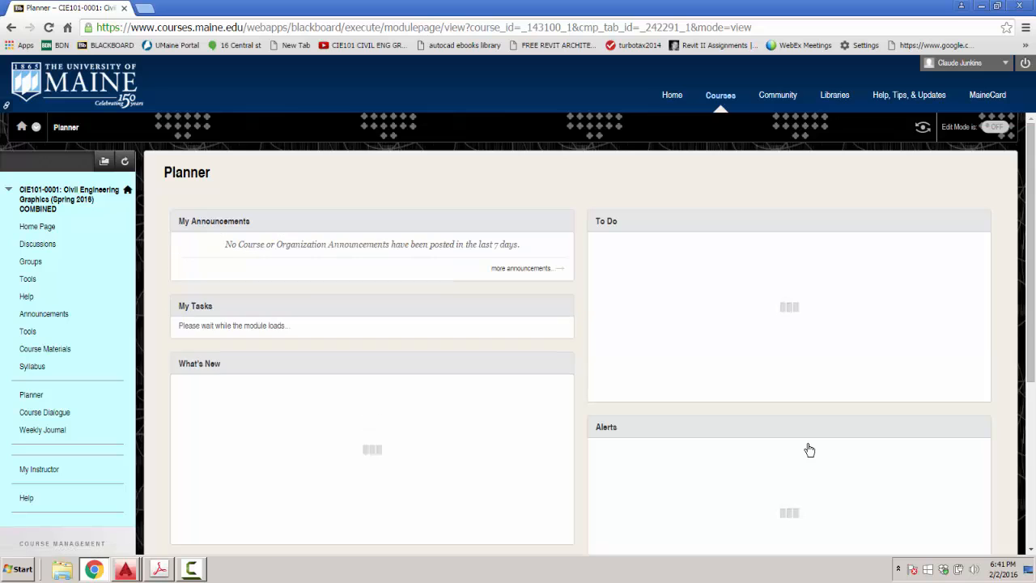
left_click(47, 350)
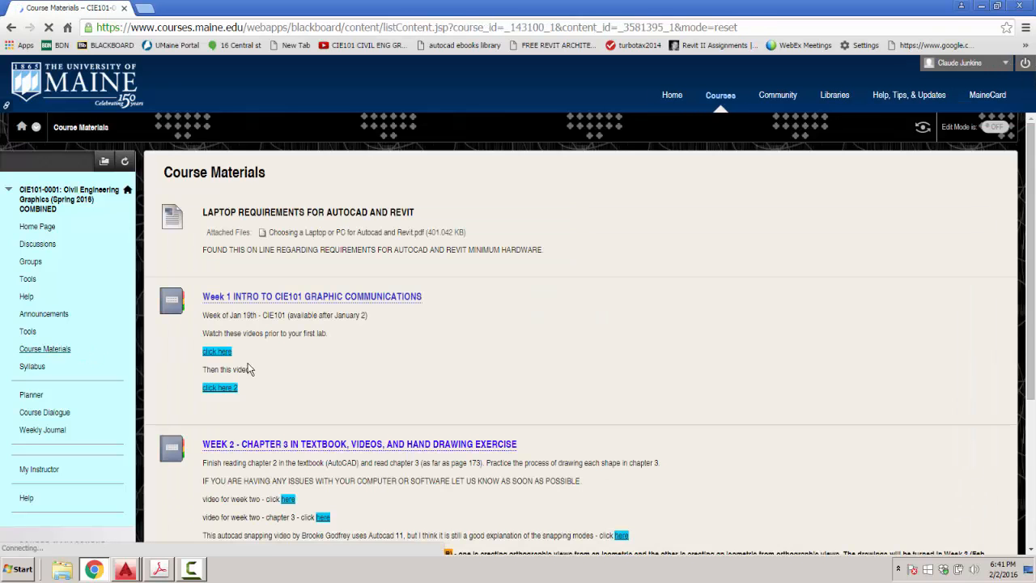
scroll(574, 368, "down", 3)
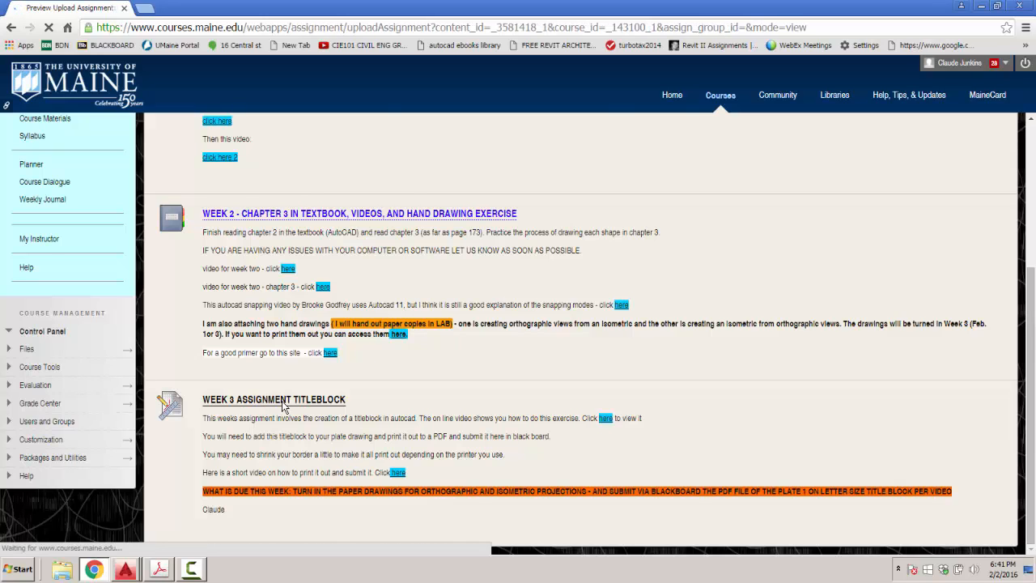
scroll(355, 395, "down", 4)
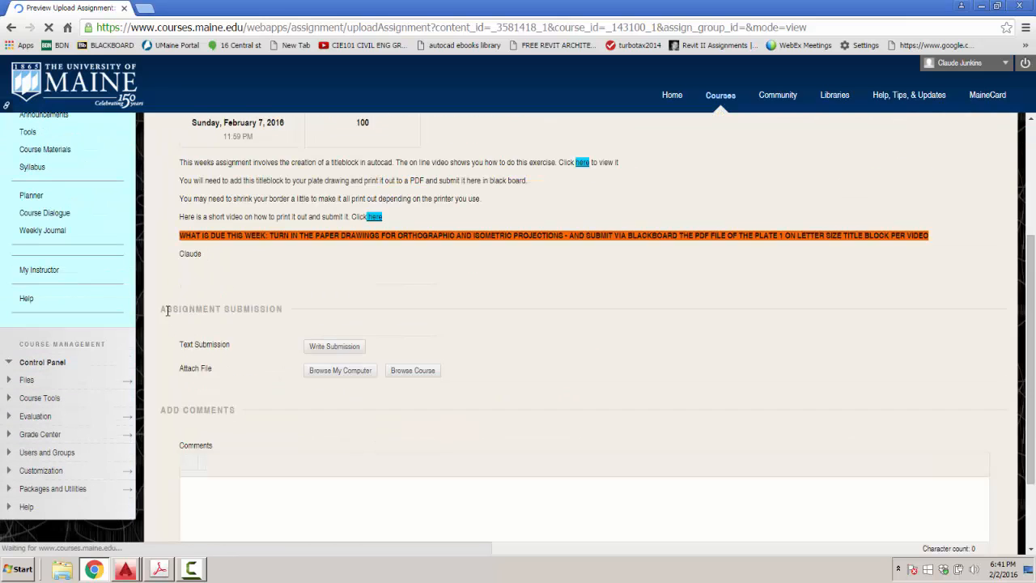
Attach the plate project 2 PDF from the computer to the assignment submission.
left_click(330, 360)
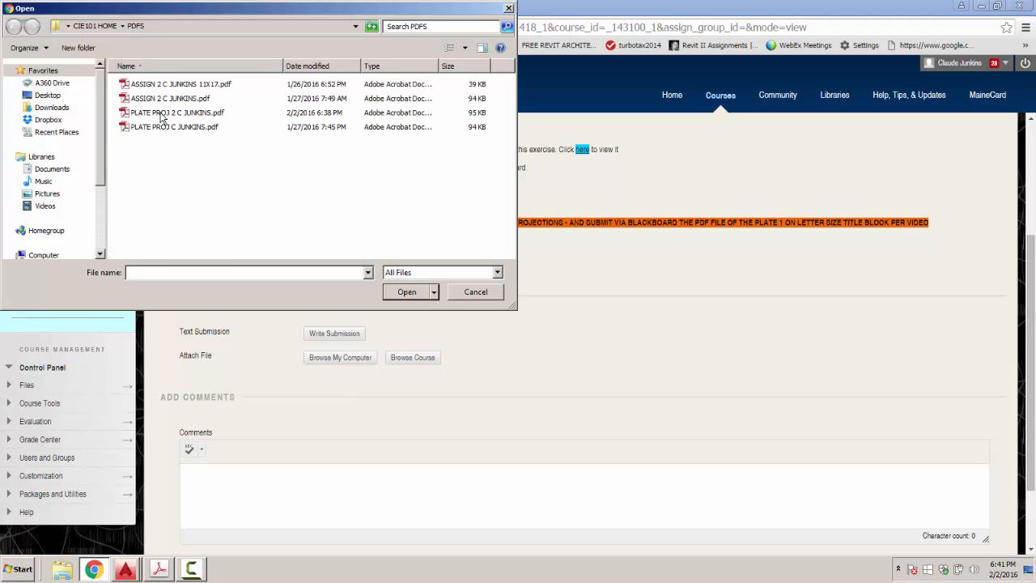
left_click(164, 113)
left_click(415, 293)
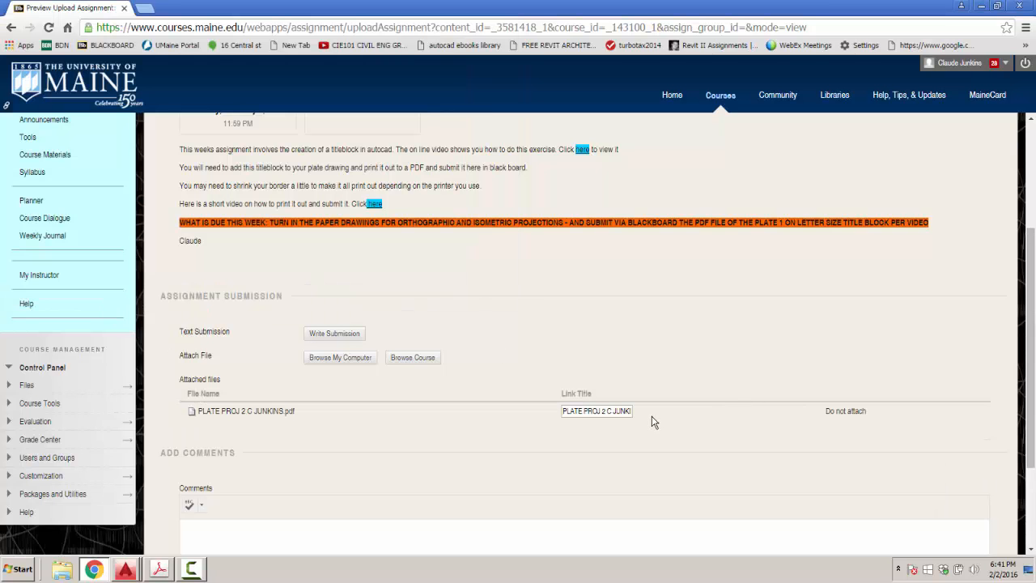
scroll(653, 421, "down", 3)
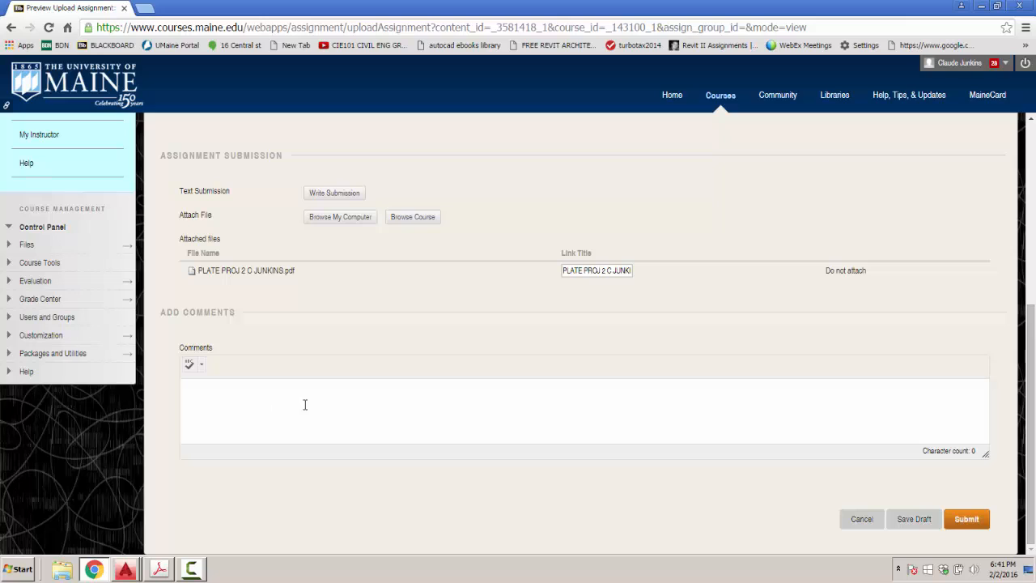
left_click(26, 299)
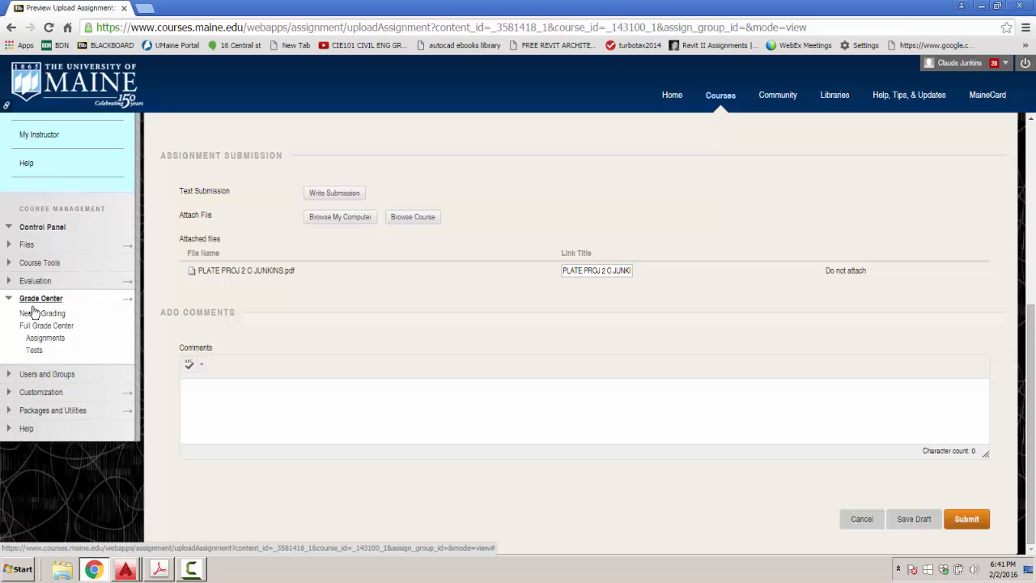
Review a student's submitted attempt from Needs Grading, return to the list, and close the browser.
left_click(41, 315)
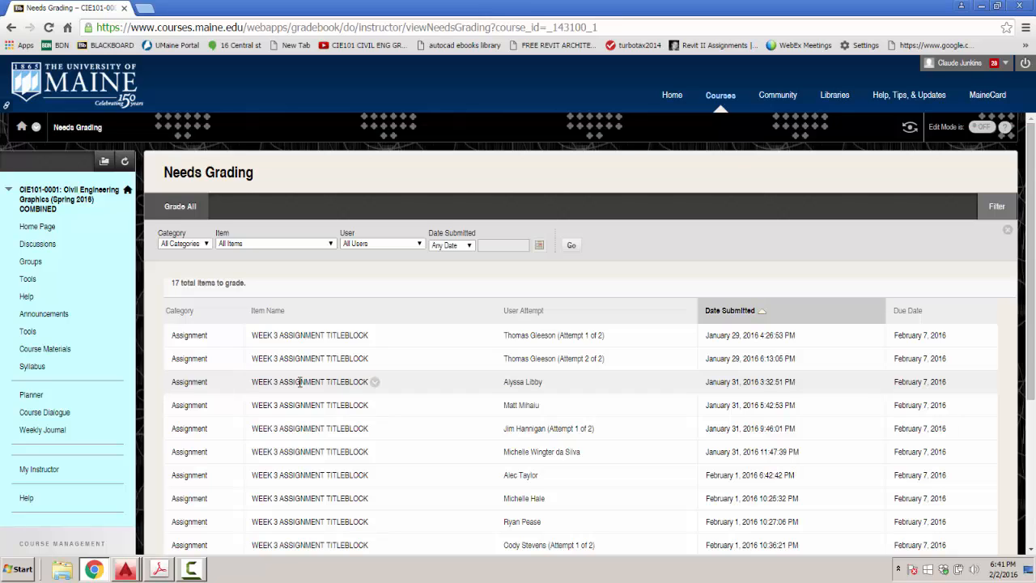
left_click(534, 385)
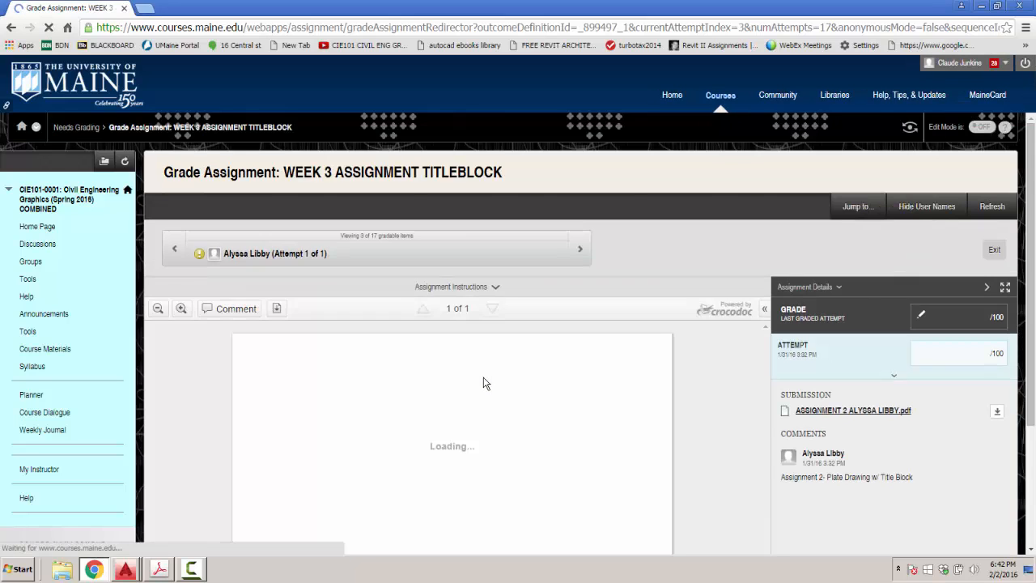
scroll(483, 383, "down", 2)
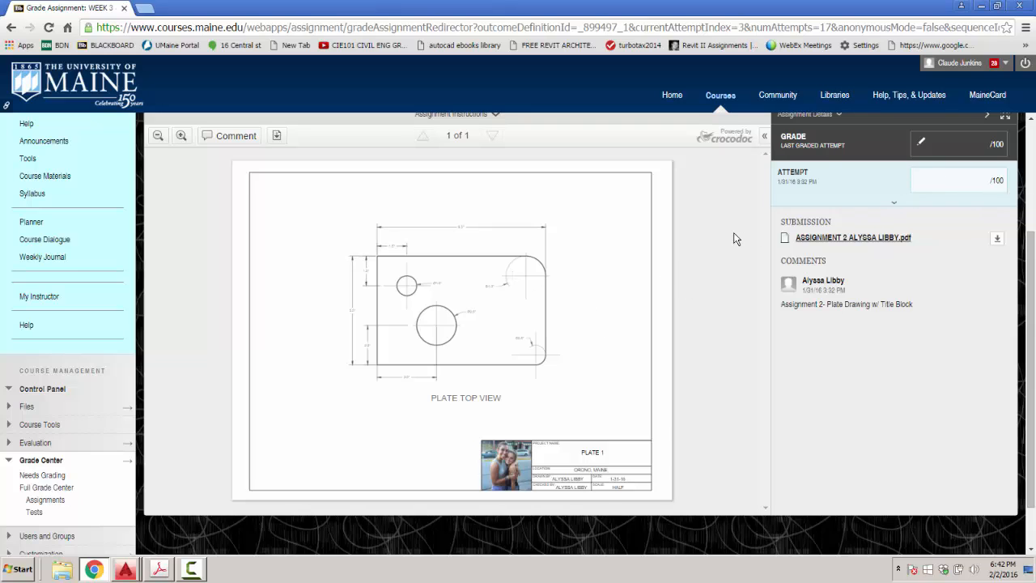
left_click(11, 29)
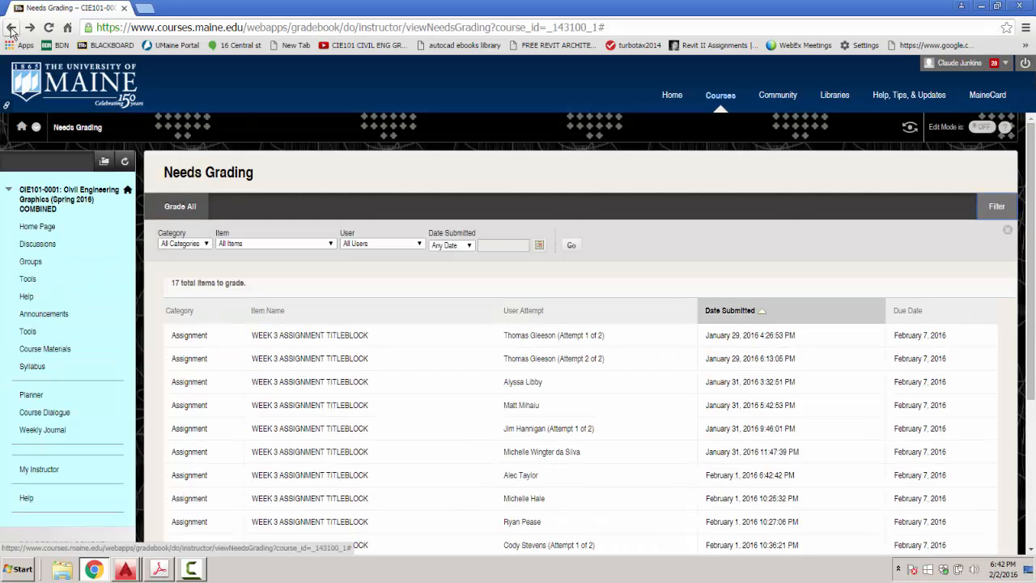
left_click(124, 8)
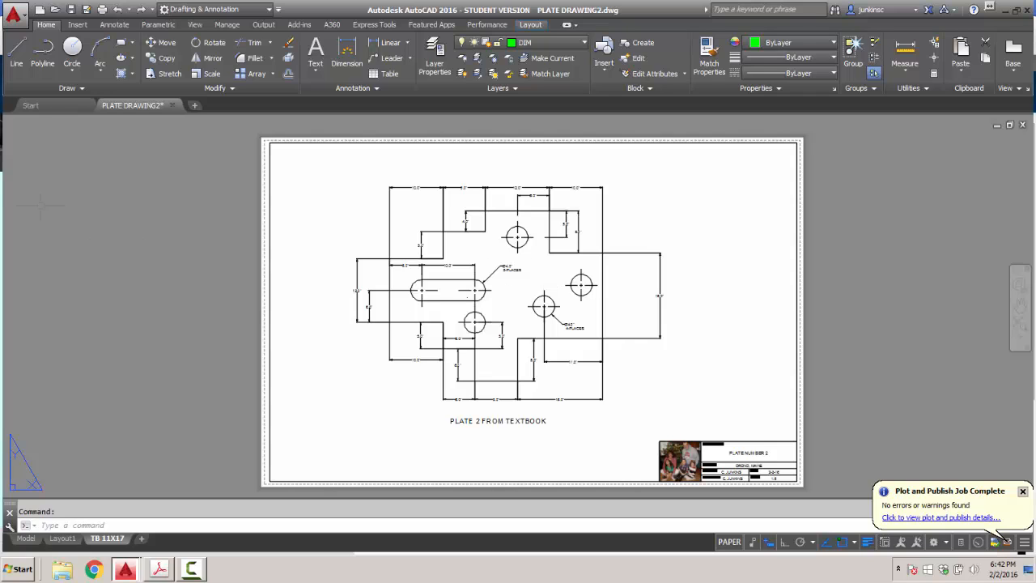
Save the plate drawing, then view it in model space shifted rightward.
left_click(15, 17)
left_click(42, 139)
left_click(26, 538)
scroll(336, 292, "down", 2)
middle_click_drag(336, 291, 461, 290)
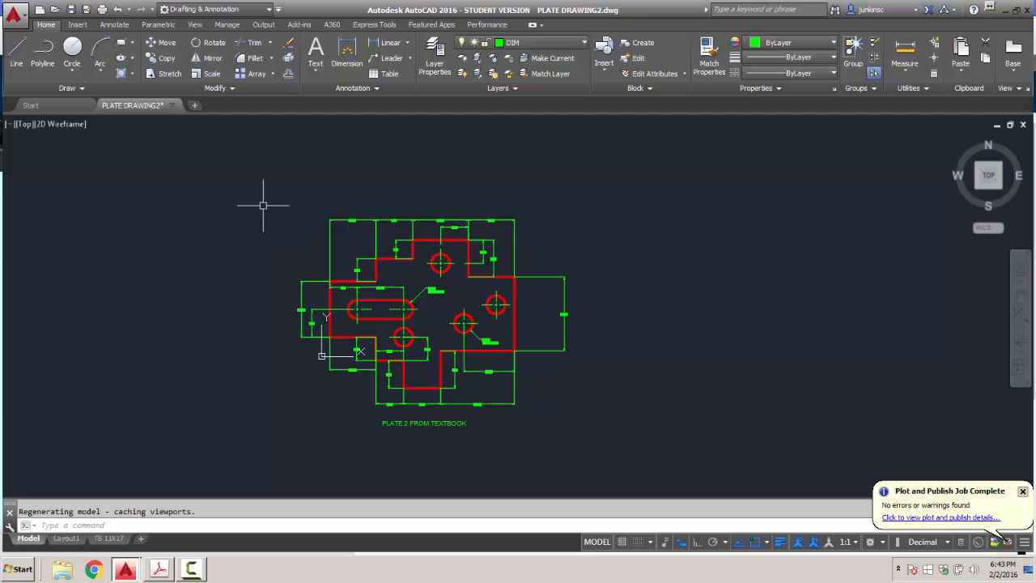
Close PLATE DRAWING2.dwg, saving the changes.
left_click(14, 14)
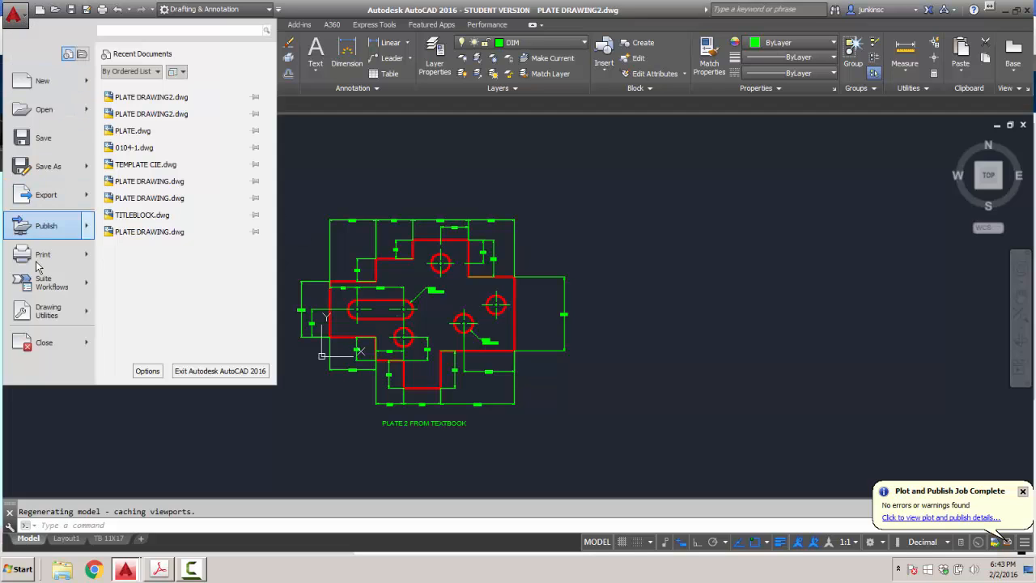
left_click(37, 342)
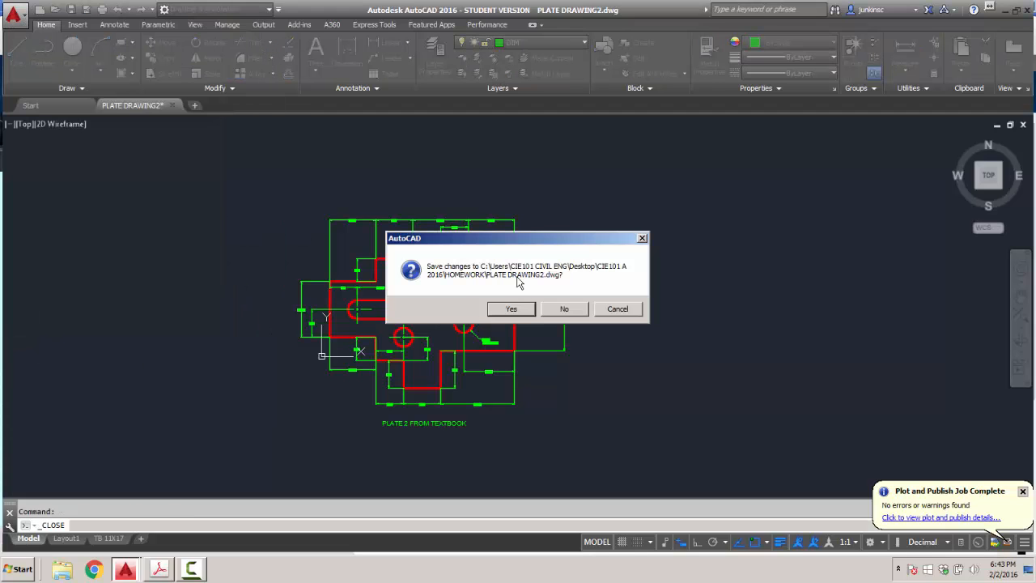
left_click(522, 309)
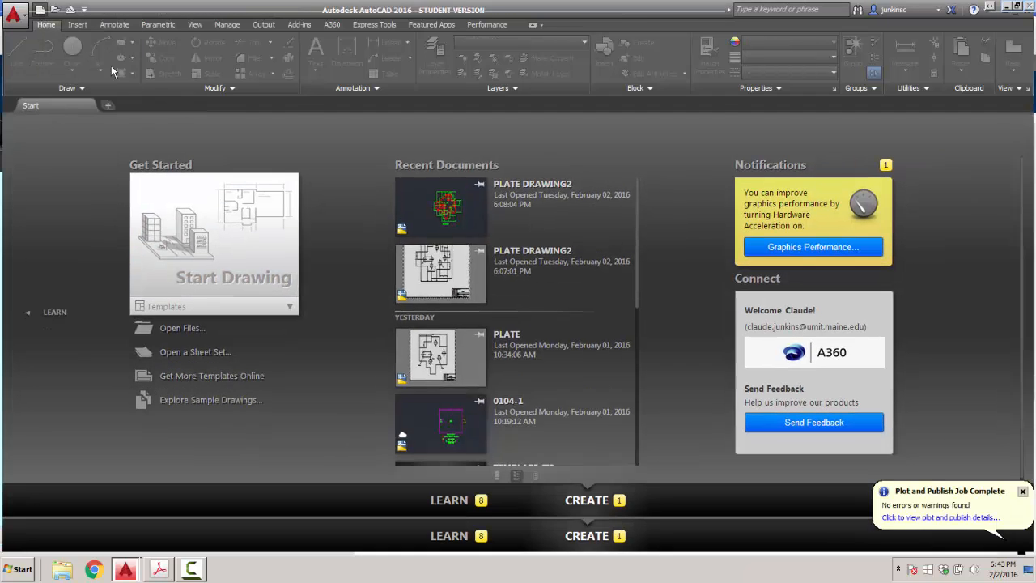
Start a new drawing from acad.dwt and add a layer named 'block exercise 1'.
left_click(415, 216)
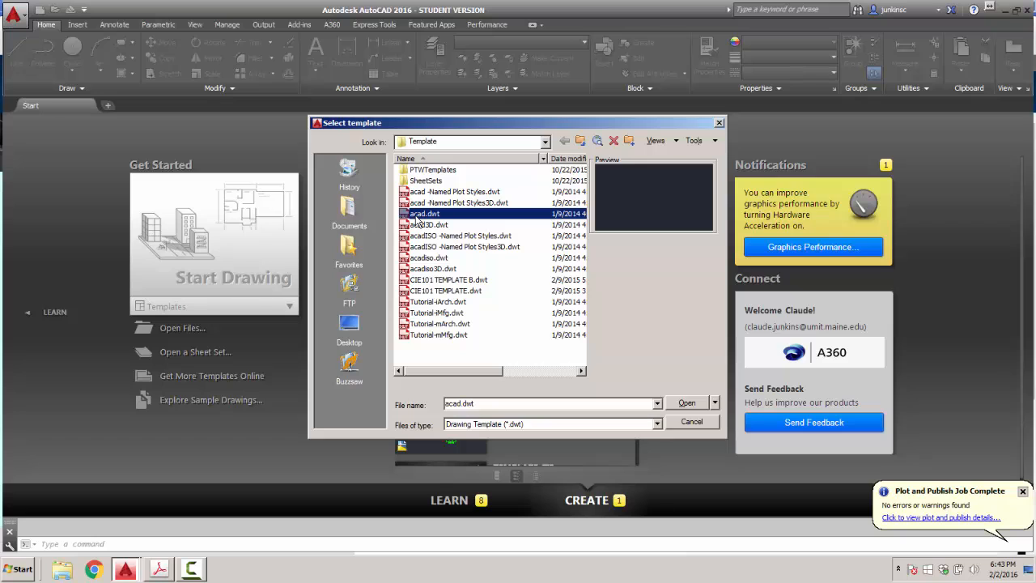
double_click(416, 216)
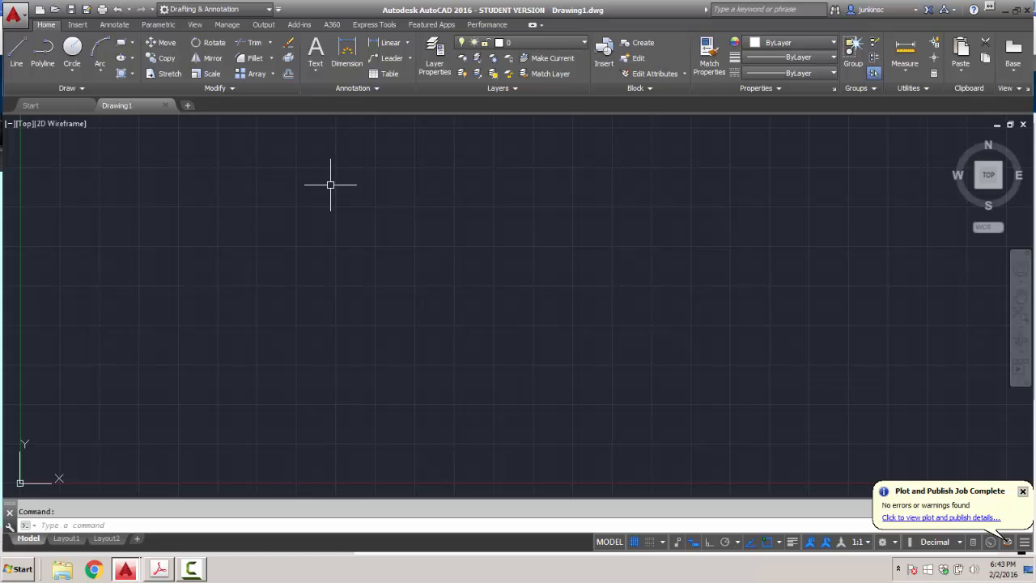
left_click(580, 47)
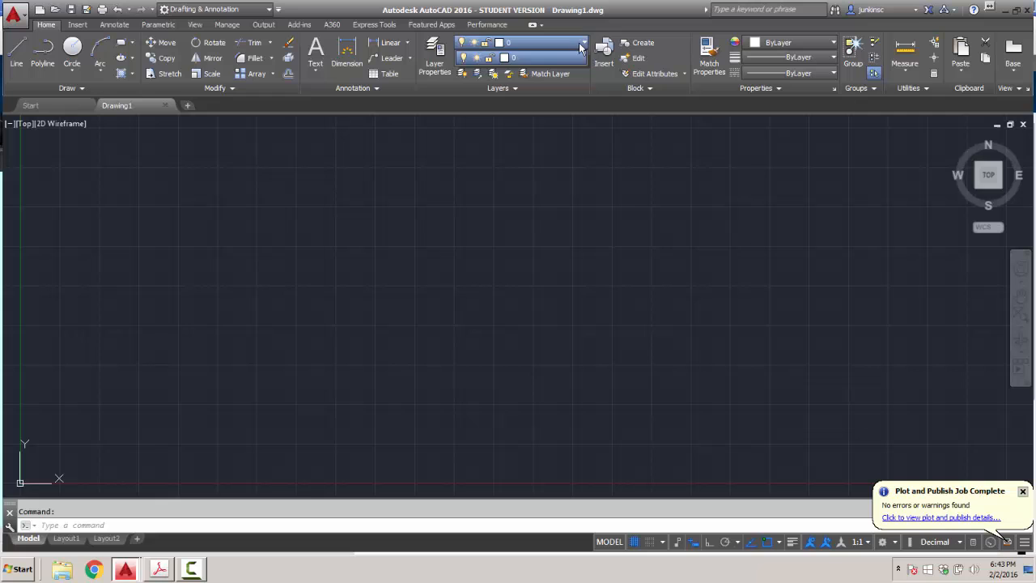
left_click(441, 73)
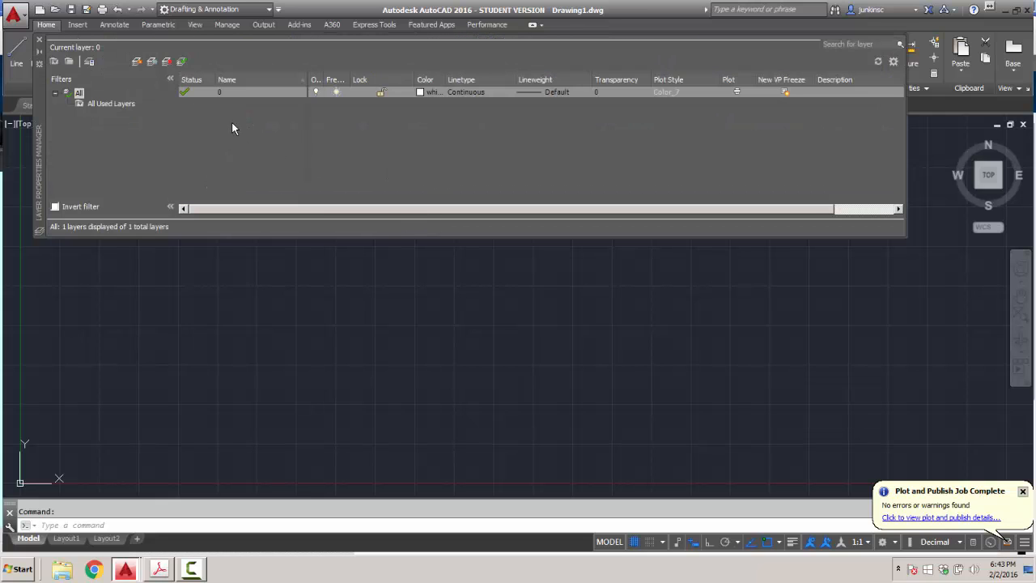
right_click(232, 123)
left_click(268, 168)
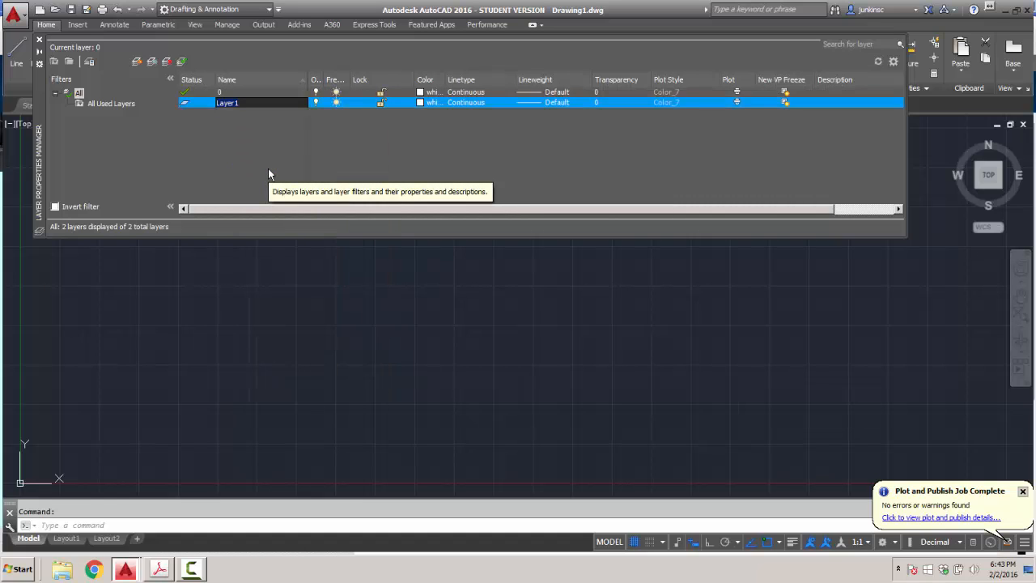
type("block exercise 1")
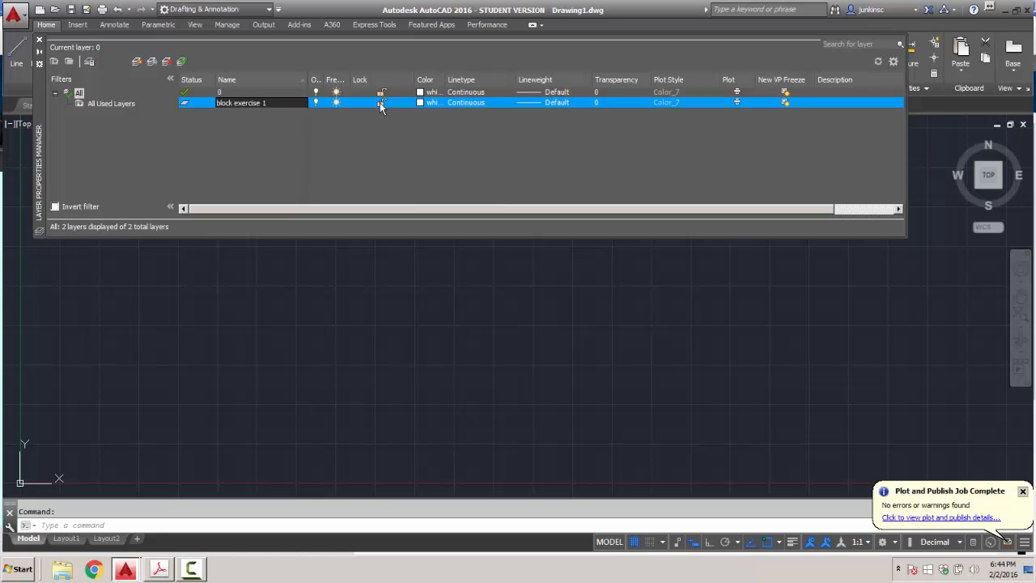
Make block exercise 1 red with 0.30 mm lineweight and set it current.
left_click(420, 103)
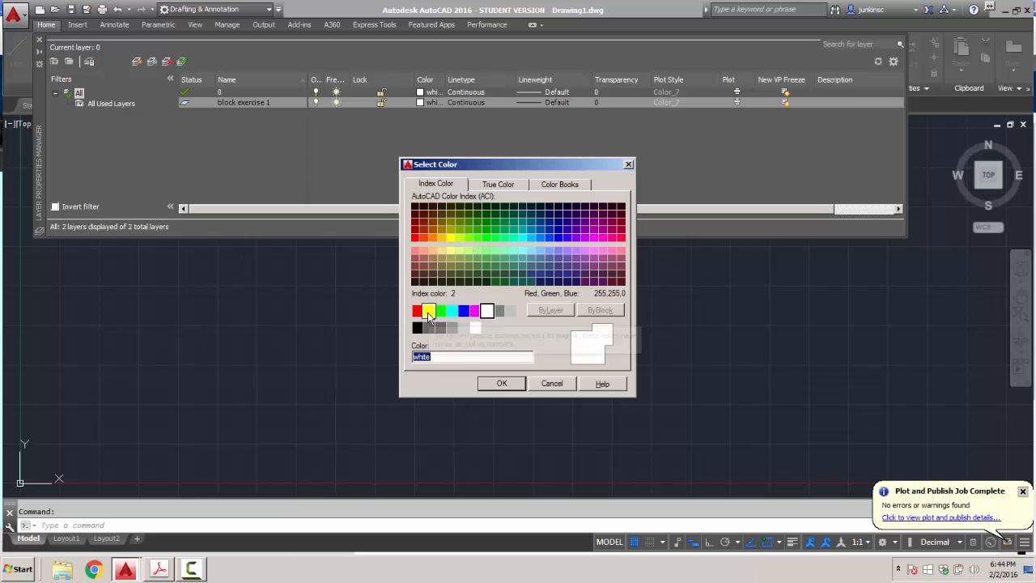
left_click(417, 310)
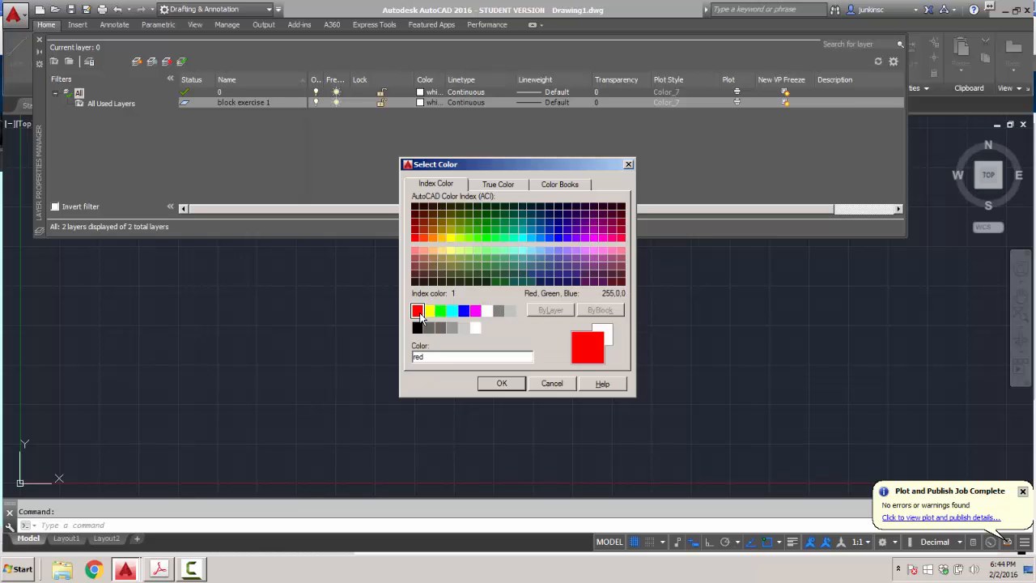
left_click(500, 383)
left_click(556, 102)
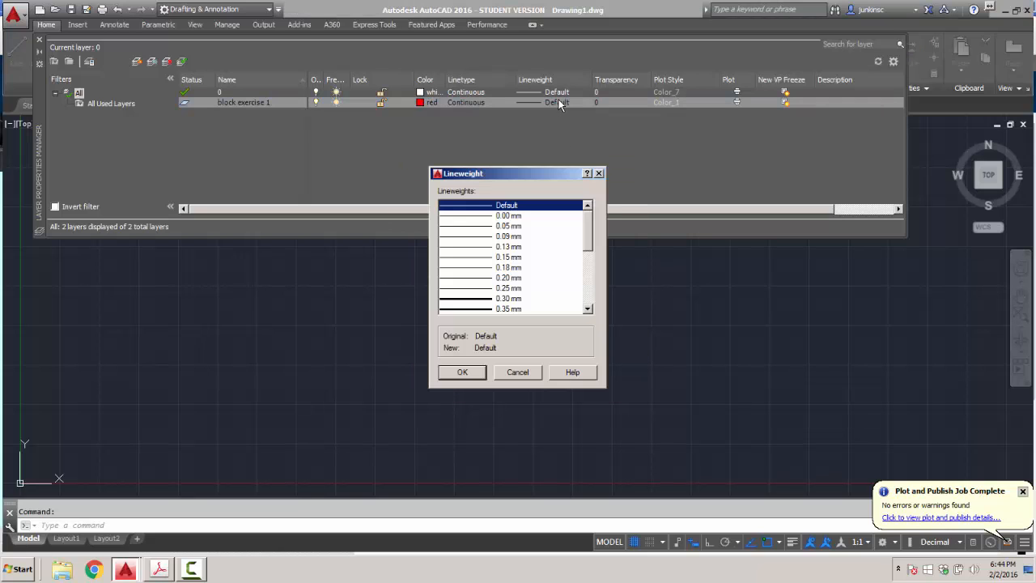
left_click(474, 298)
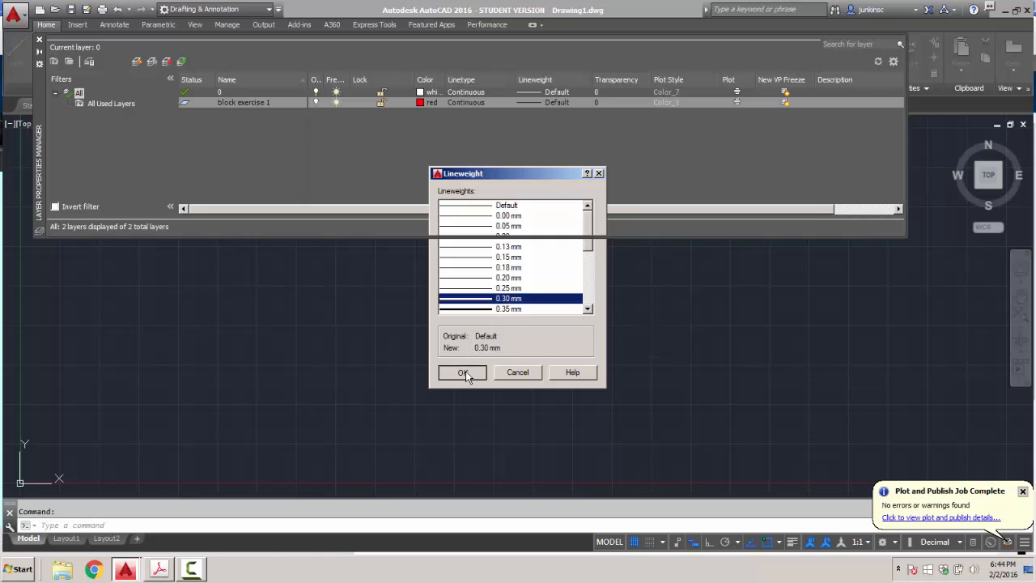
left_click(462, 371)
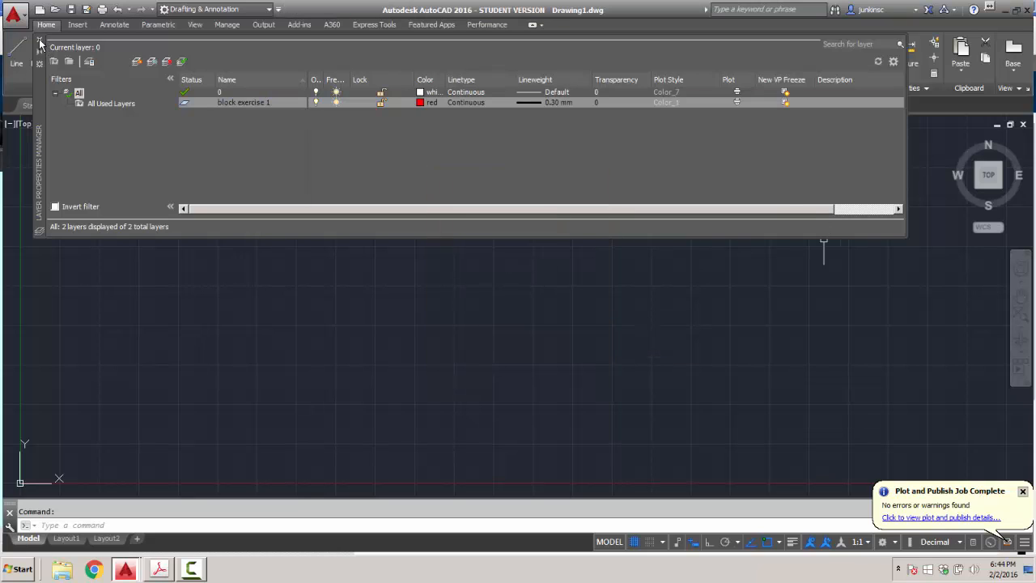
left_click(204, 103)
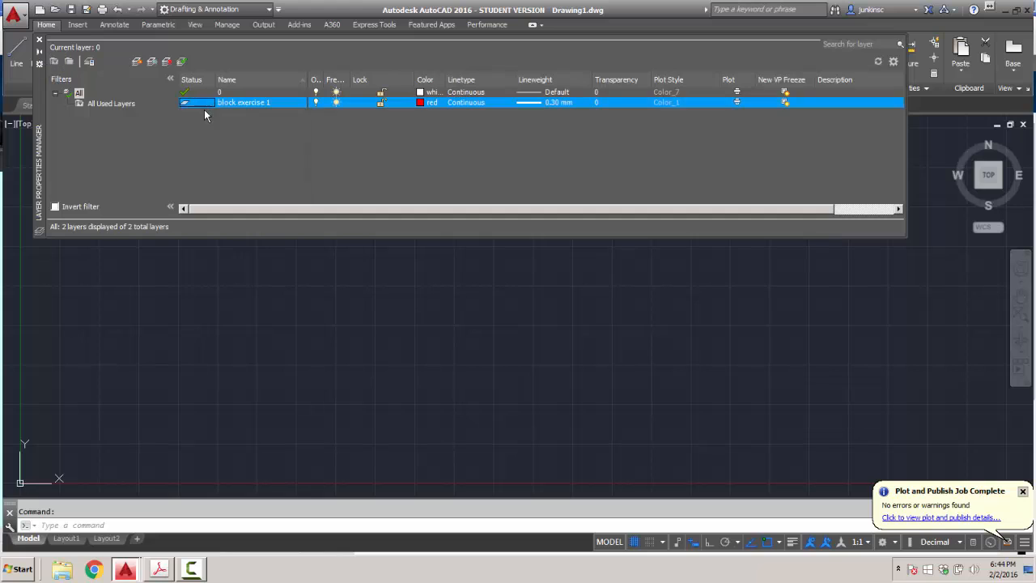
double_click(245, 102)
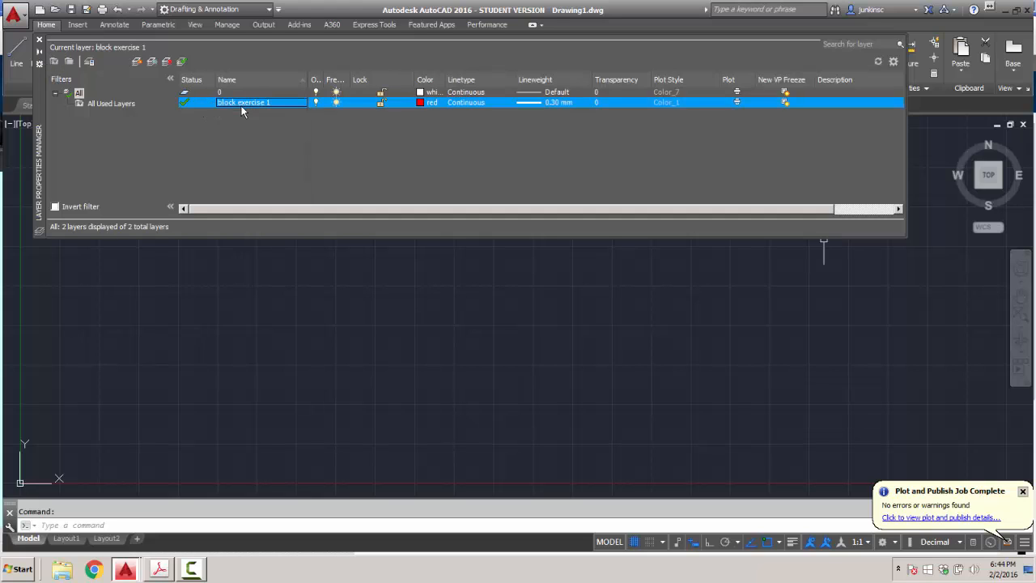
Close Layer Properties and turn on polar tracking and lineweight display in the status bar.
left_click(39, 40)
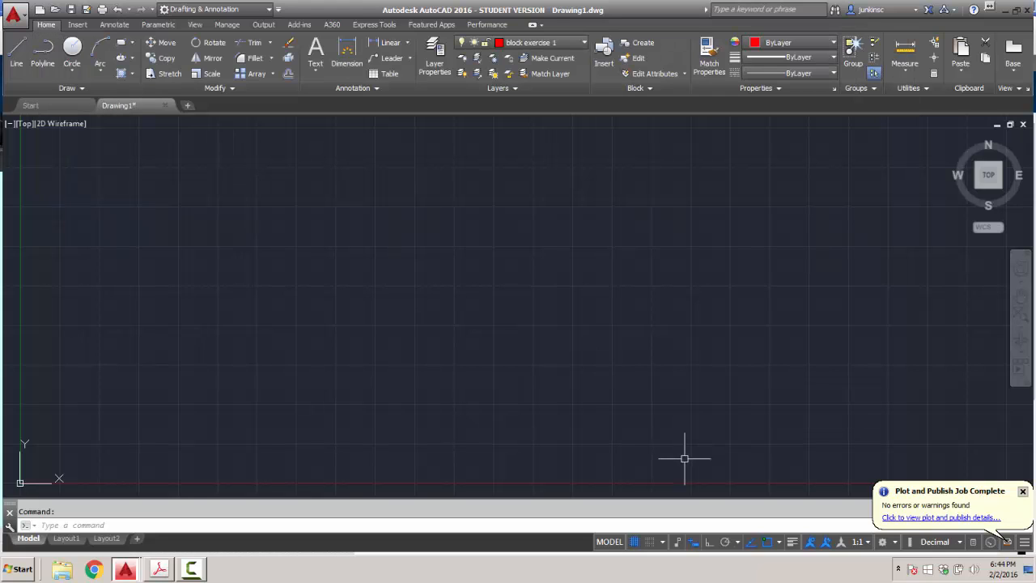
left_click(737, 542)
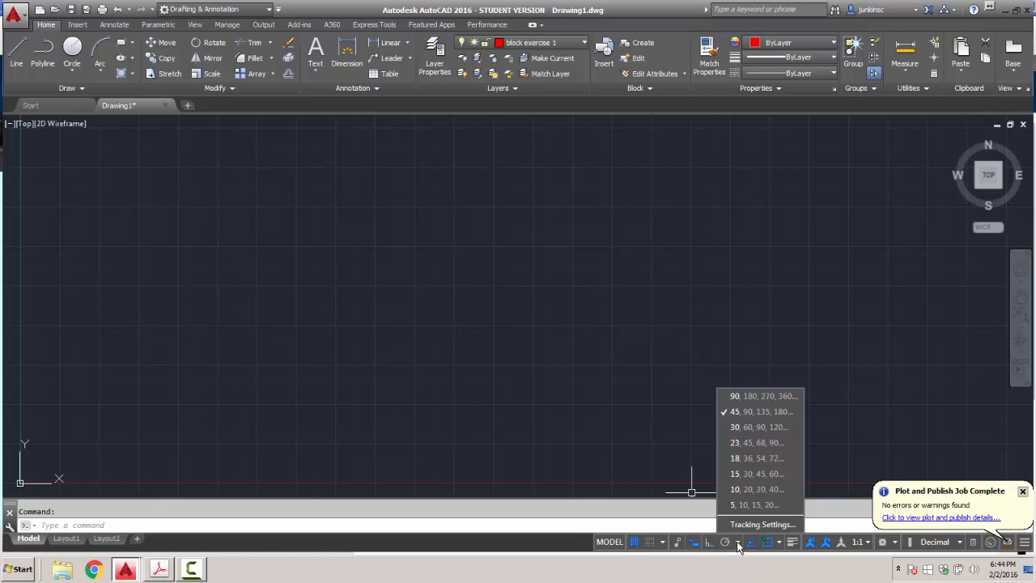
left_click(725, 542)
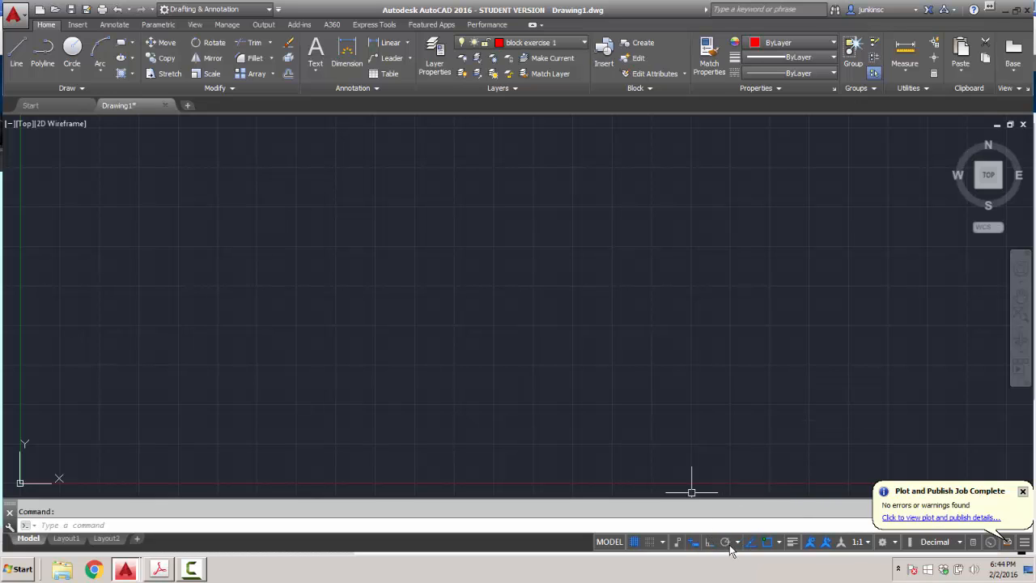
left_click(726, 542)
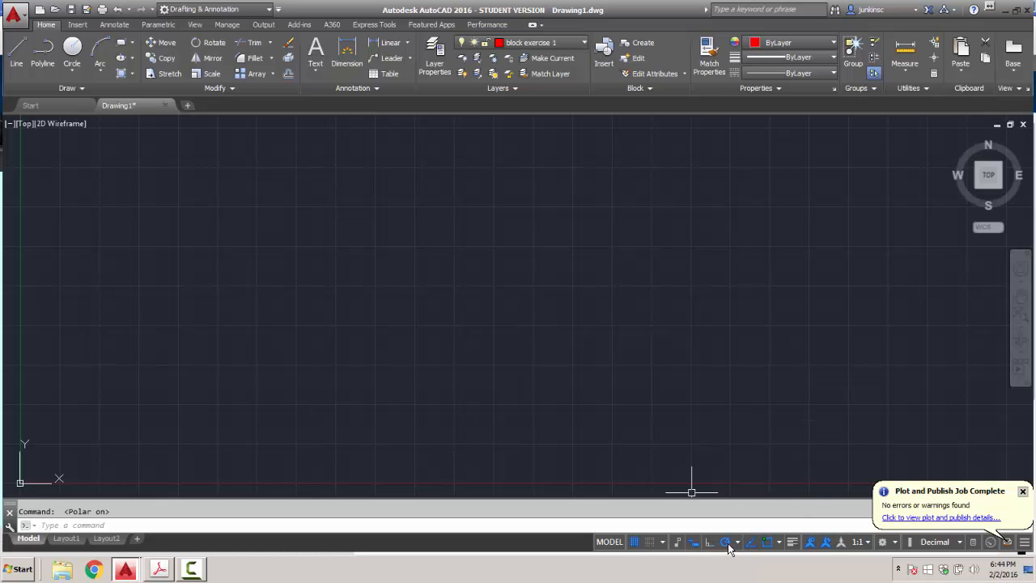
left_click(792, 544)
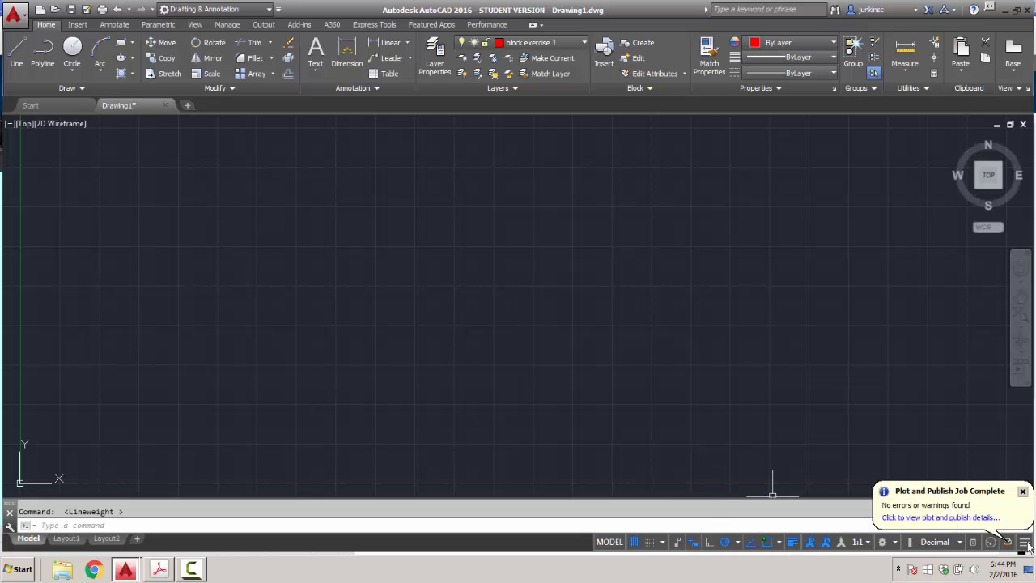
left_click(1024, 541)
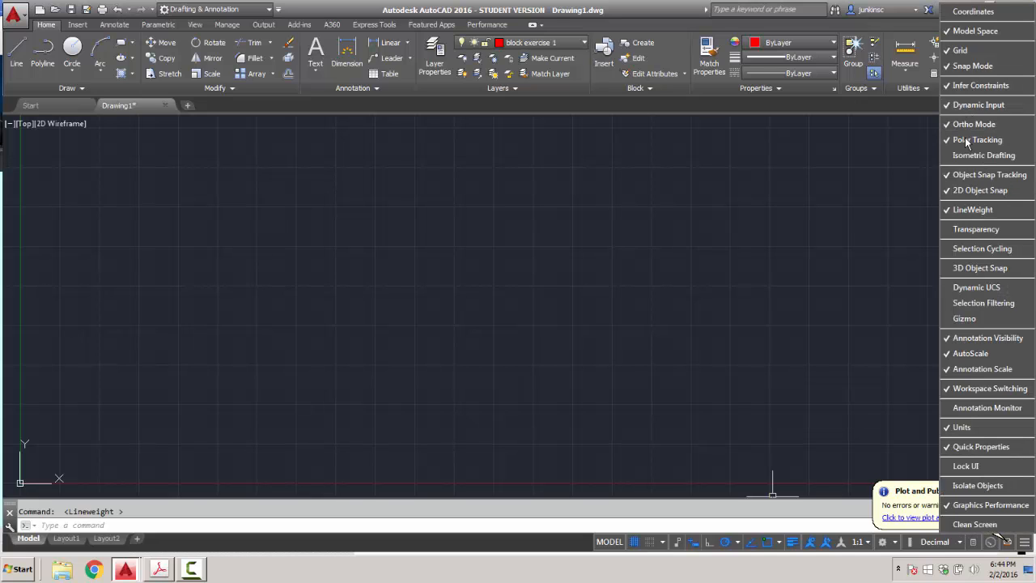
left_click(948, 209)
left_click(641, 382)
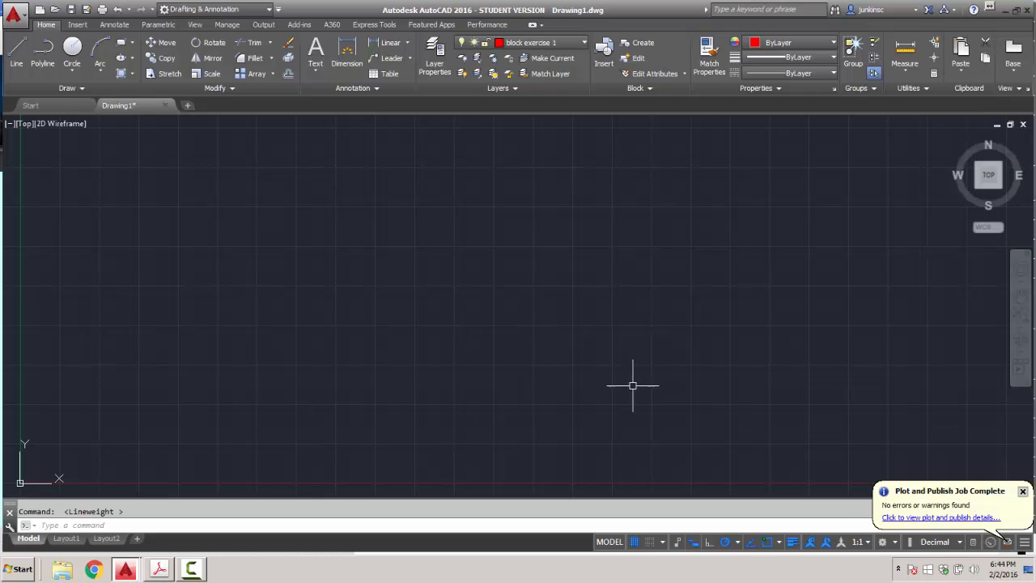
Draw the shield's 8-unit top edge and 12-unit right side as connected lines.
left_click(18, 53)
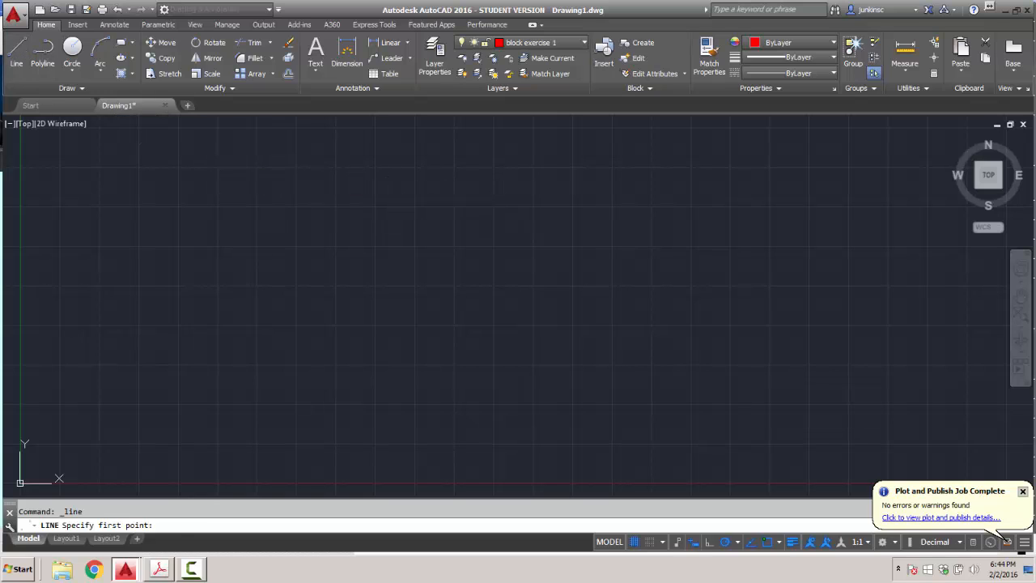
left_click(389, 185)
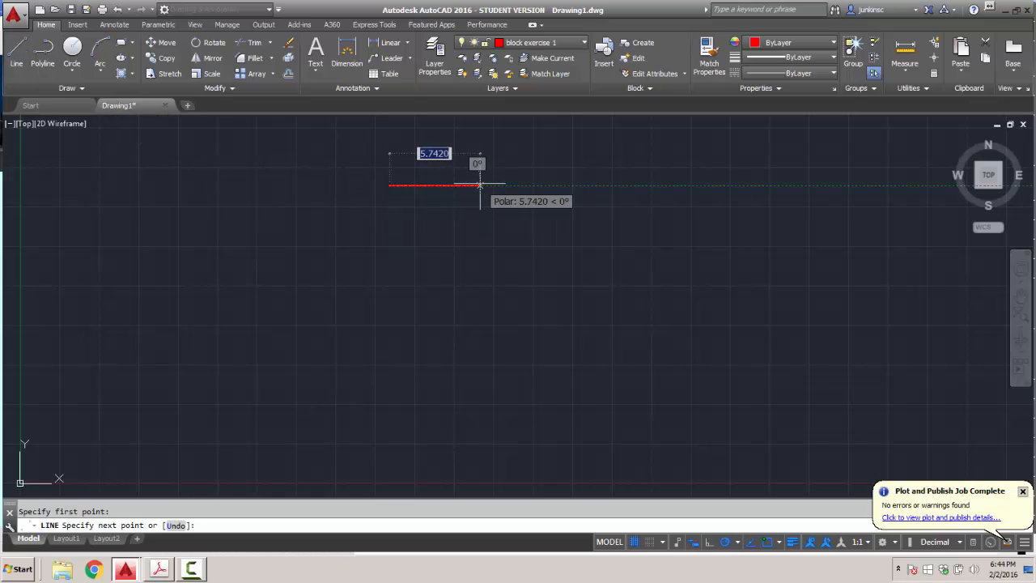
type("8")
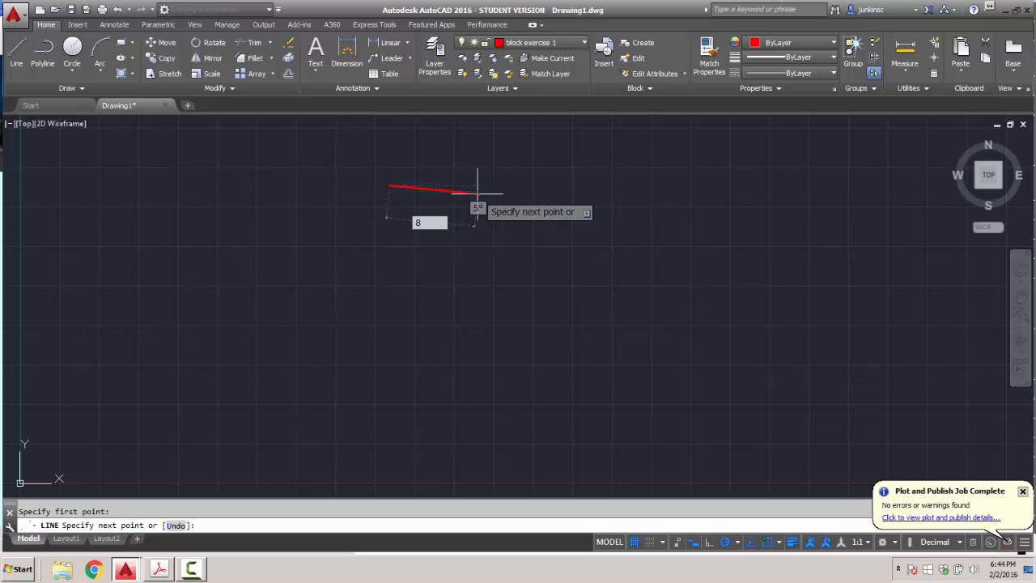
key("Return")
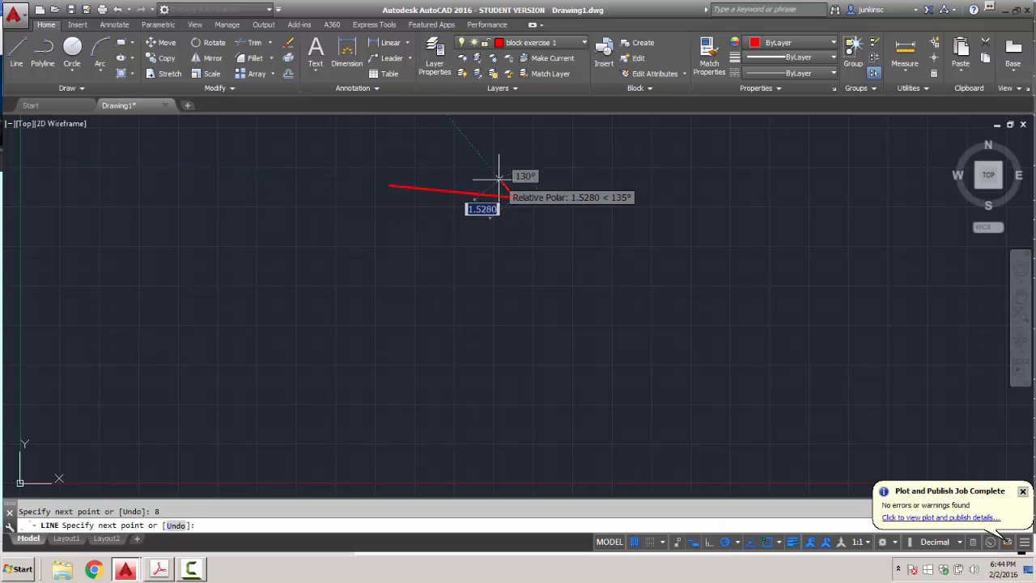
key("Escape")
key("ctrl+z")
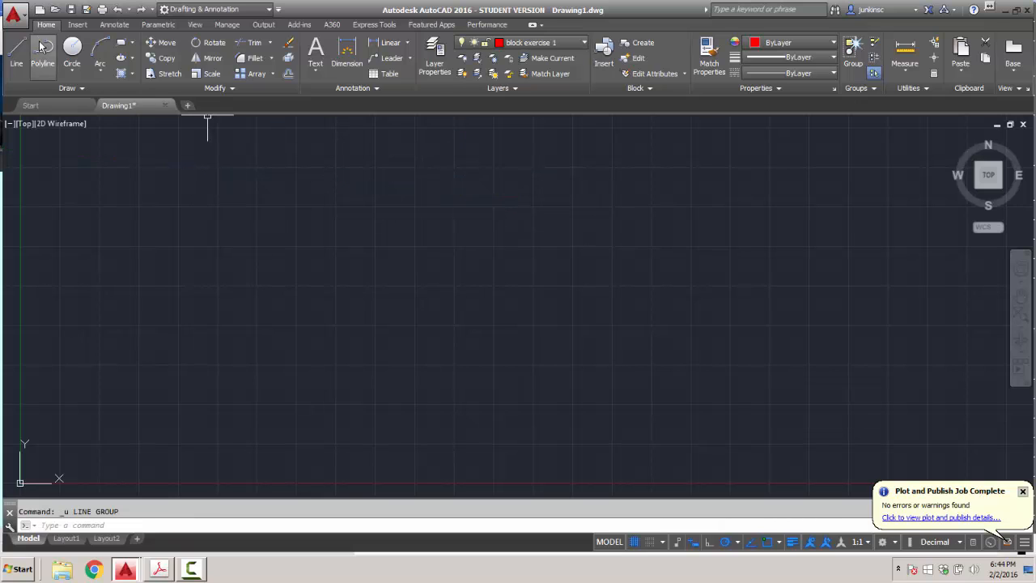
left_click(16, 52)
left_click(382, 175)
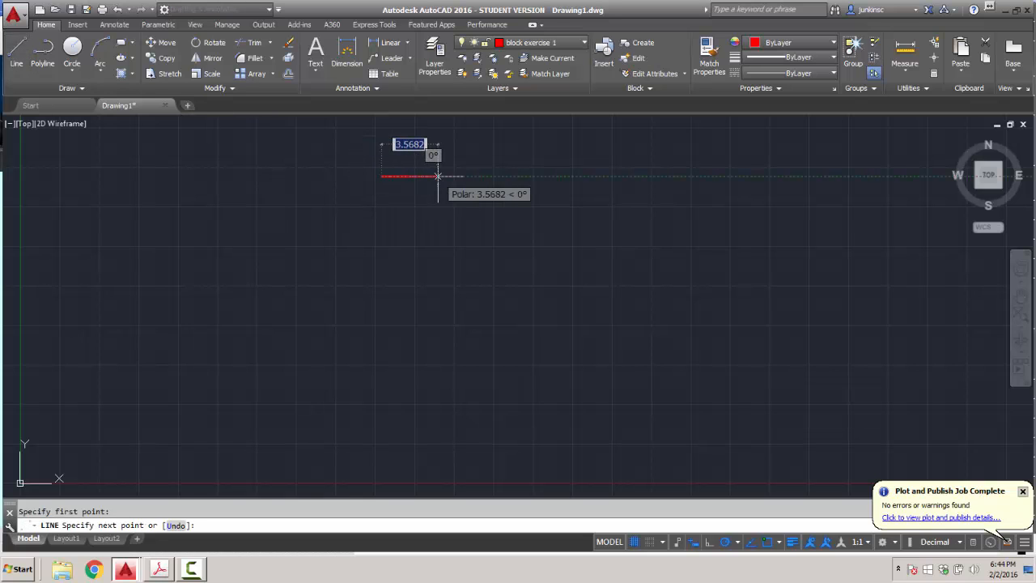
type("8")
key("Return")
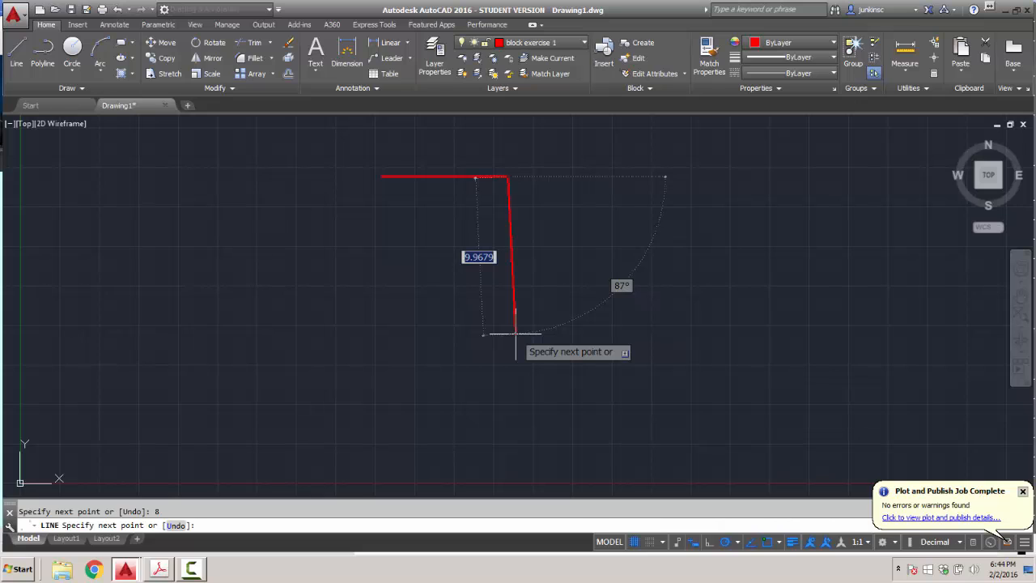
type("1")
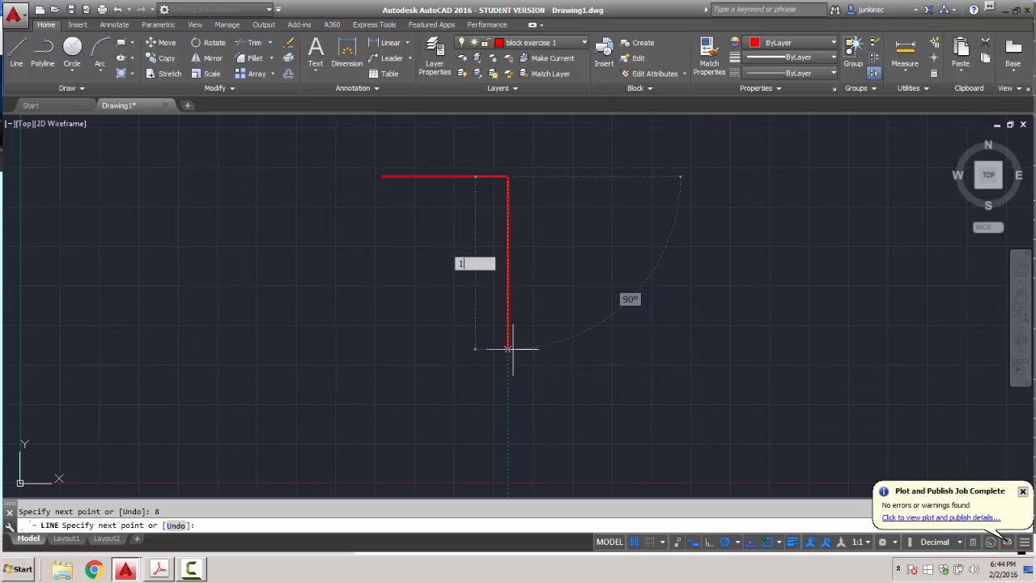
type("2")
key("Return")
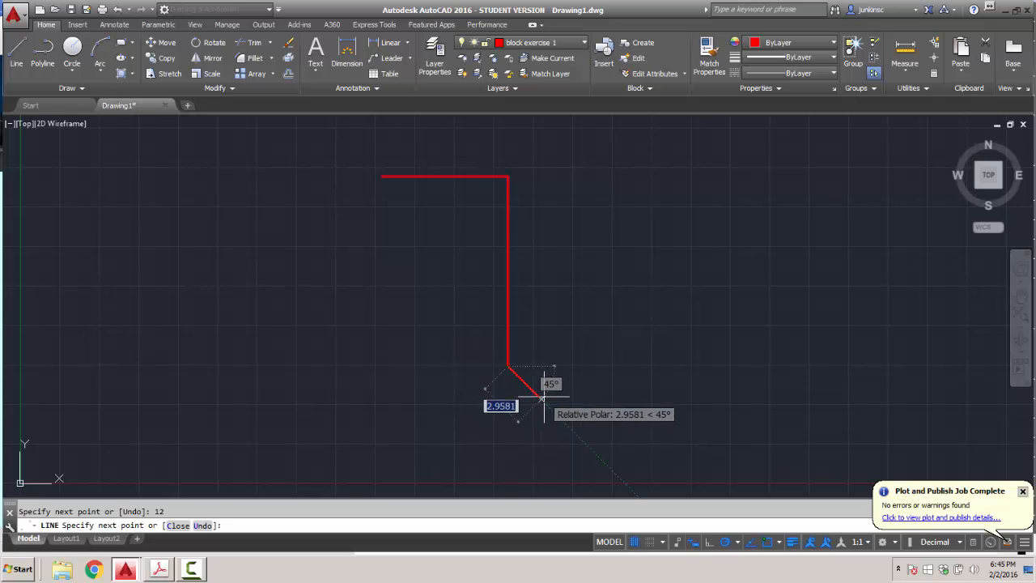
key("Return")
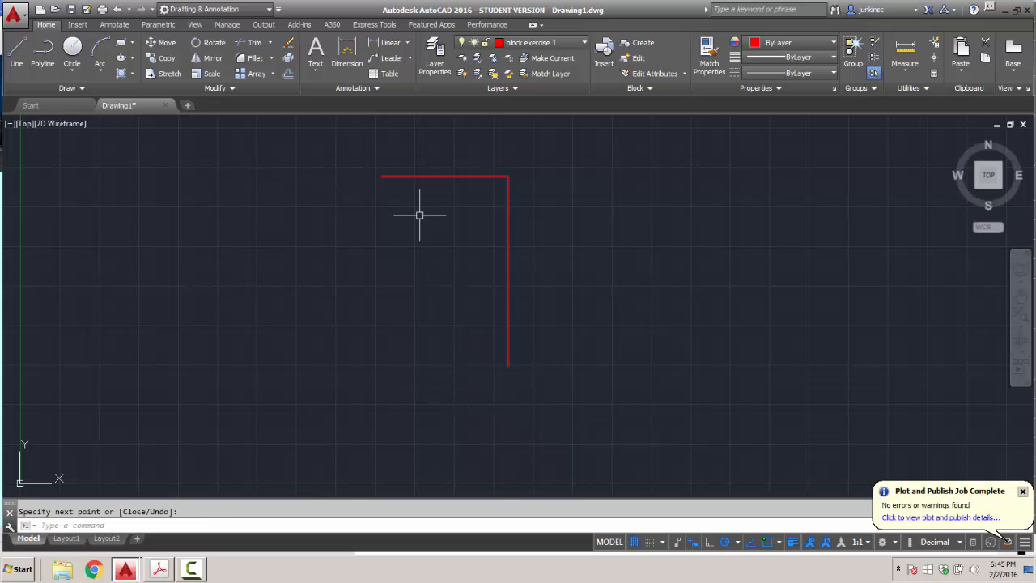
Add a 14.5-unit middle line from the top midpoint and a diagonal to the right side's bottom.
key("Return")
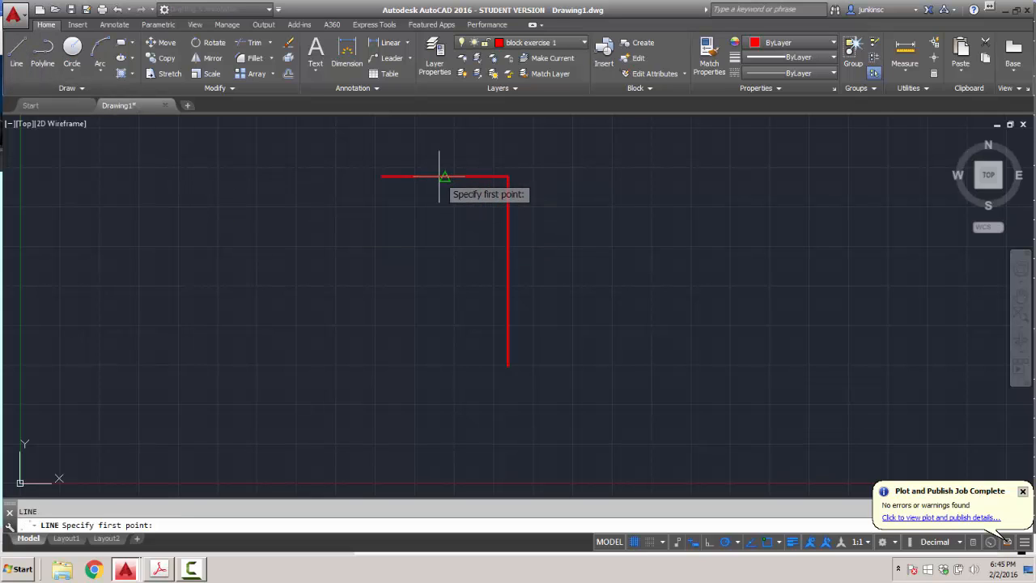
left_click(445, 176)
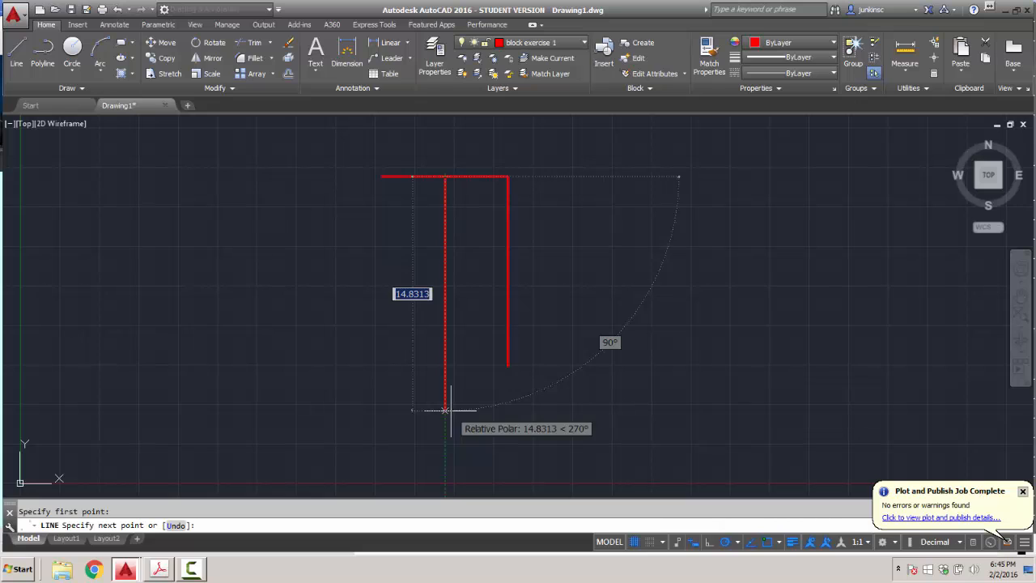
type("14.5")
key("Return")
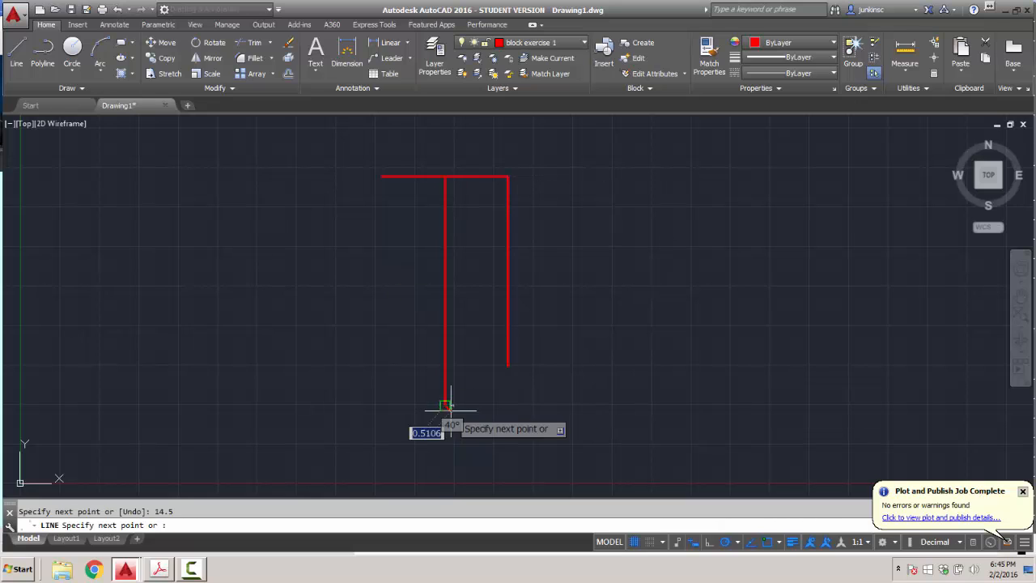
key("Return")
left_click(13, 50)
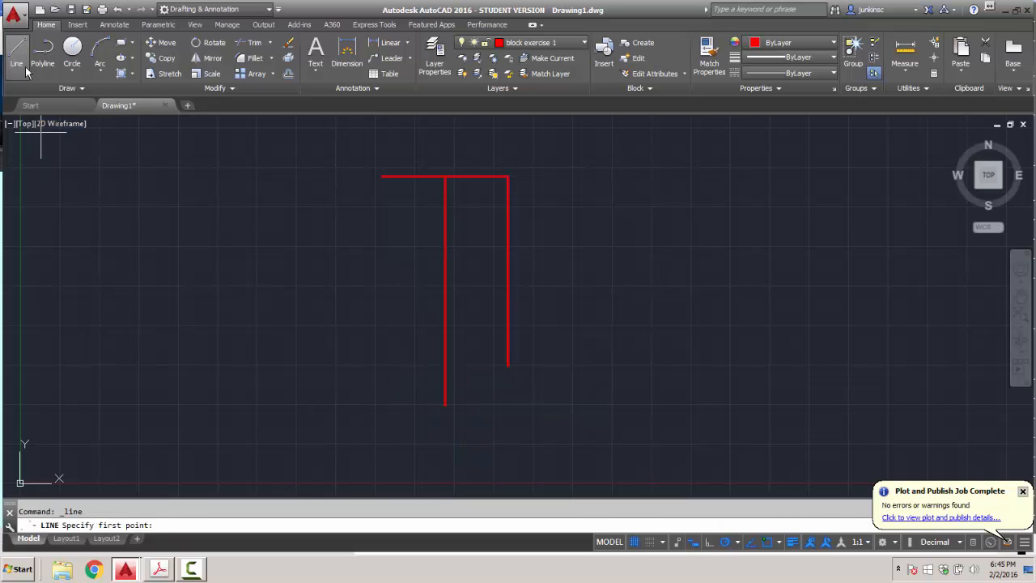
left_click(445, 405)
left_click(506, 365)
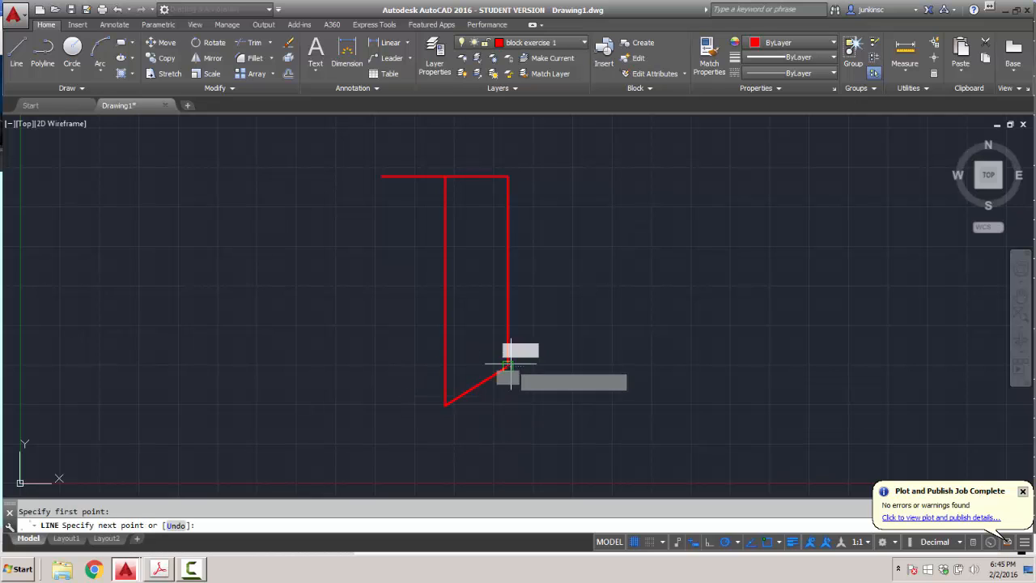
key("Return")
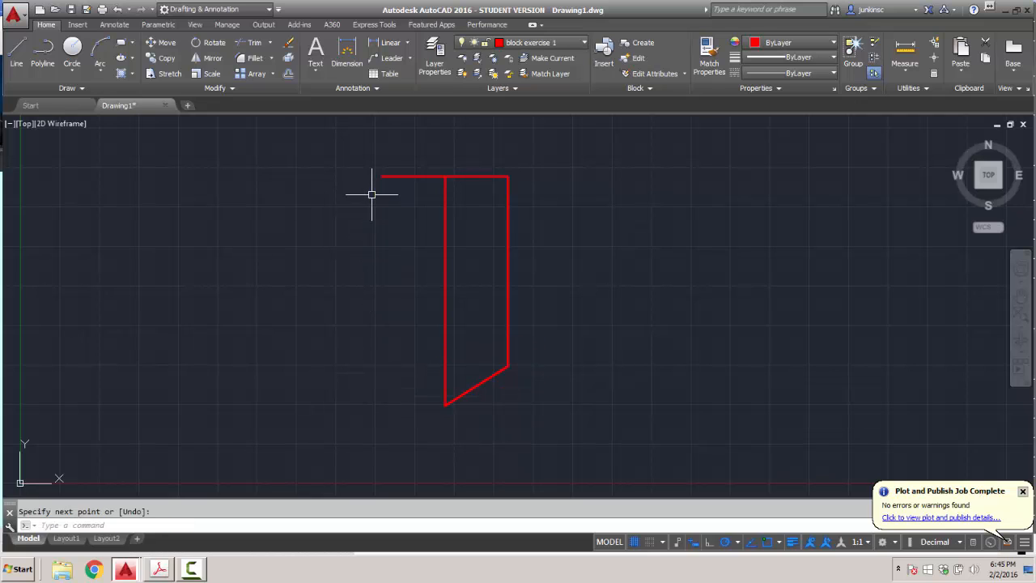
left_click(16, 50)
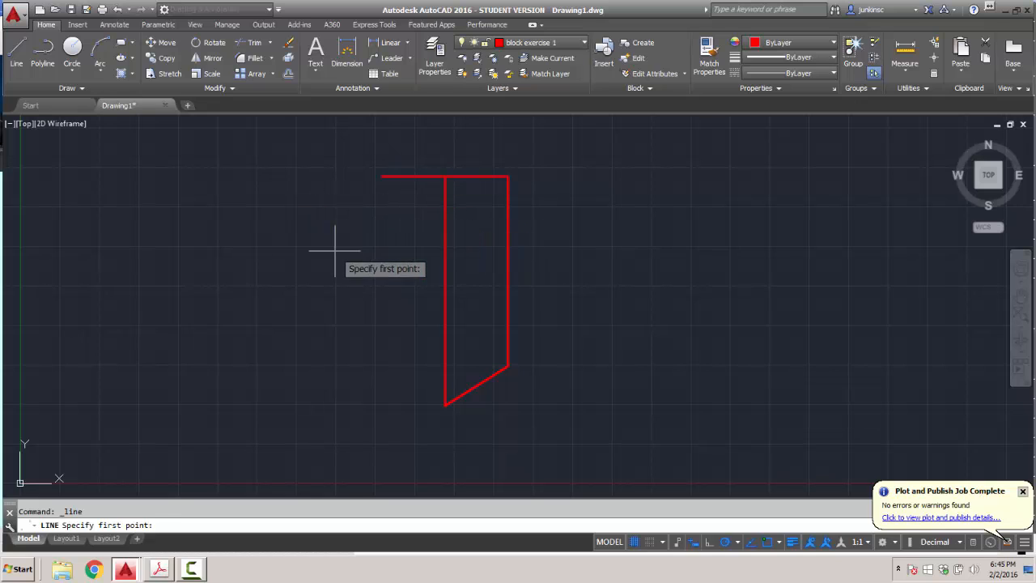
key("Escape")
Erase the middle line and mirror the right side and diagonal about the centre, keeping originals.
left_click(445, 254)
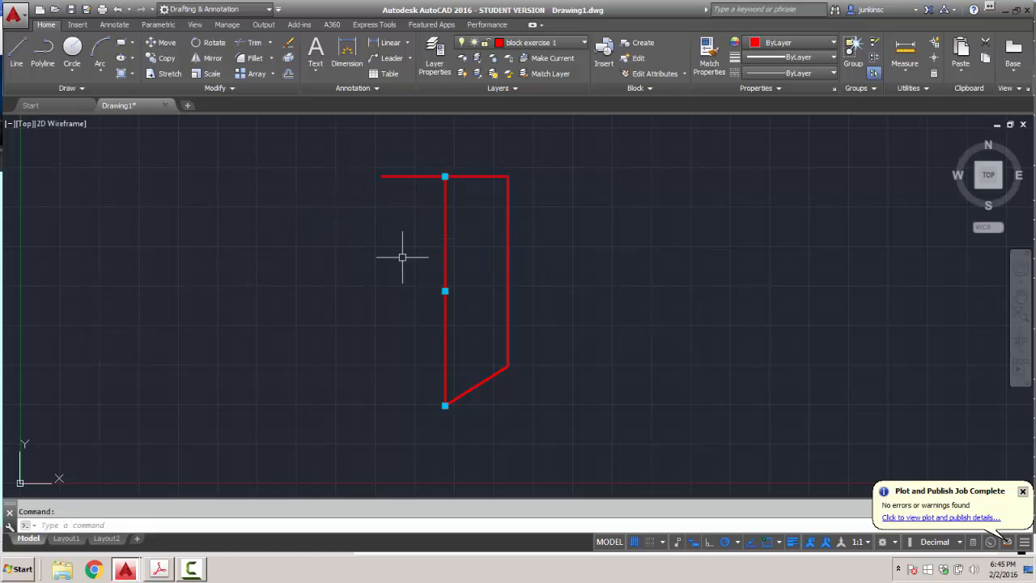
key("Delete")
left_click(426, 156)
left_click(567, 441)
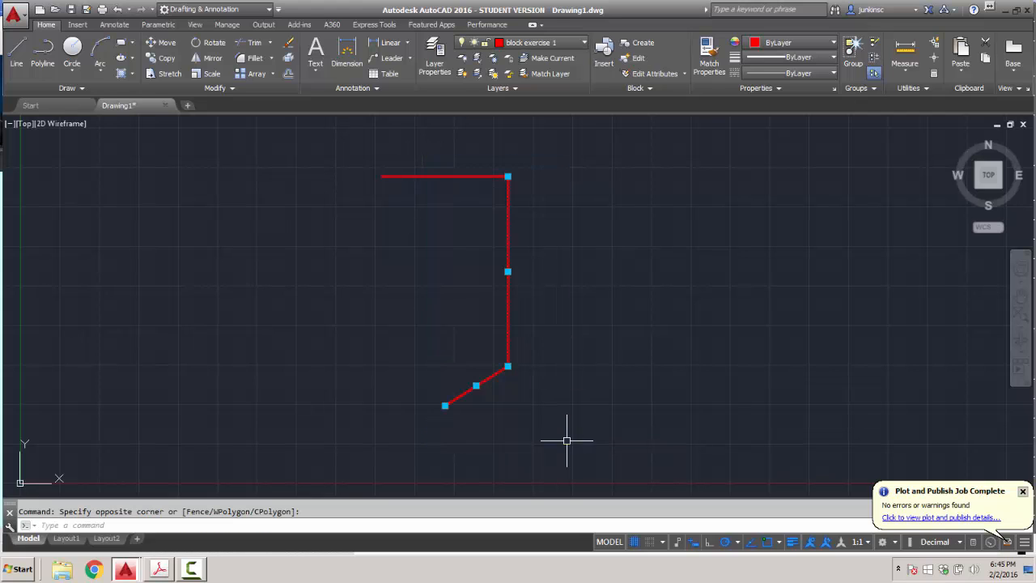
left_click(213, 59)
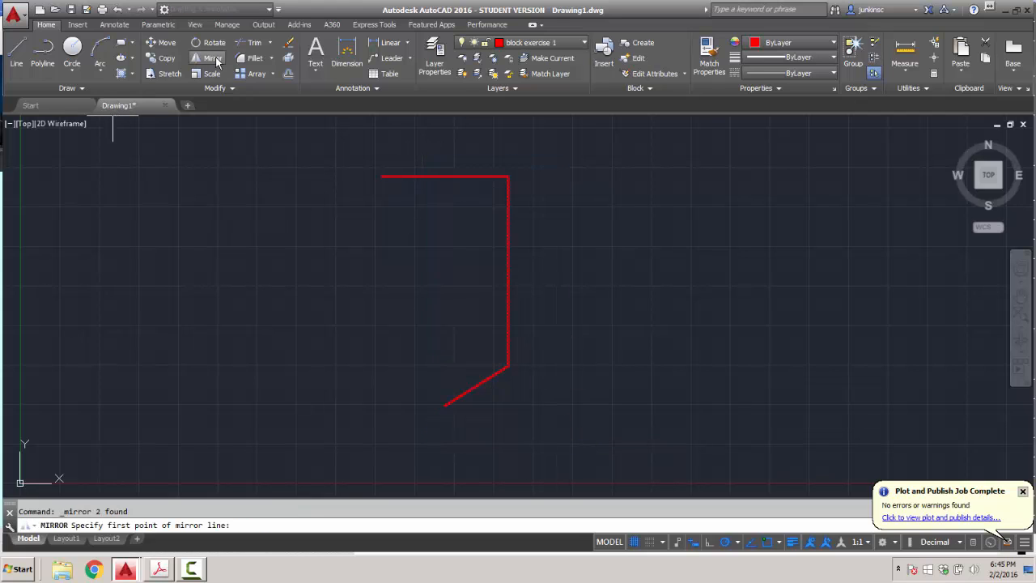
left_click(444, 175)
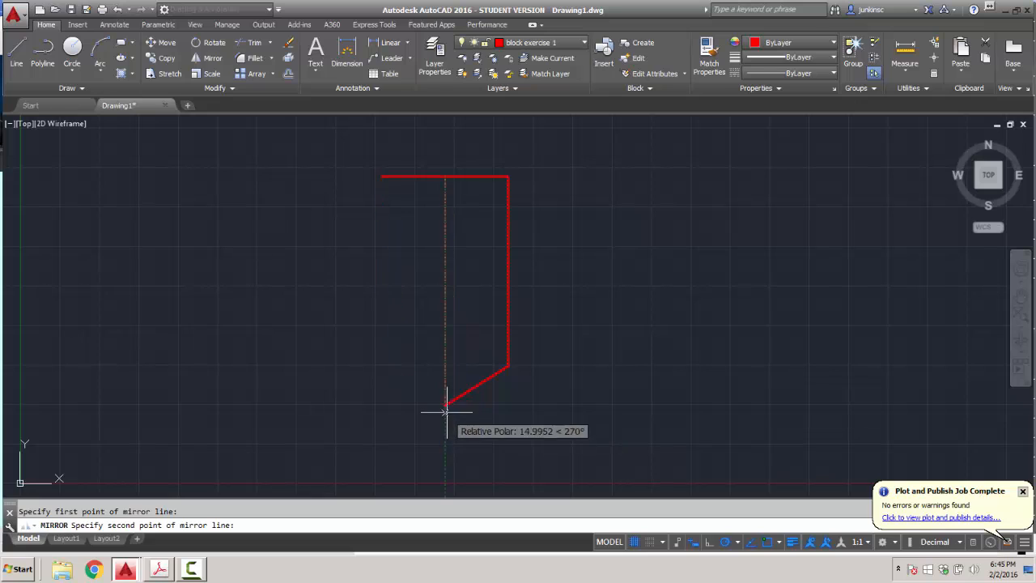
left_click(446, 405)
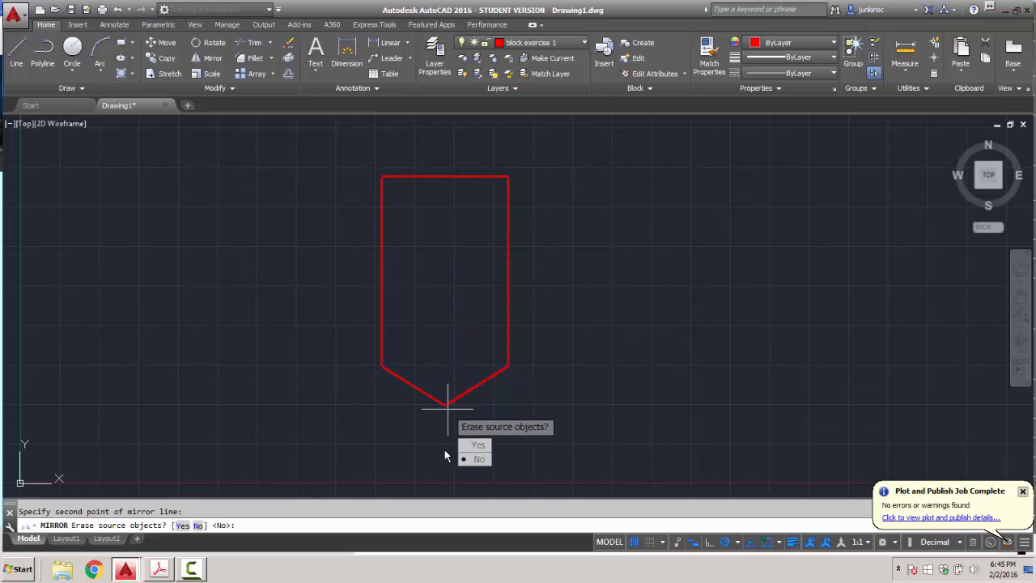
key("Return")
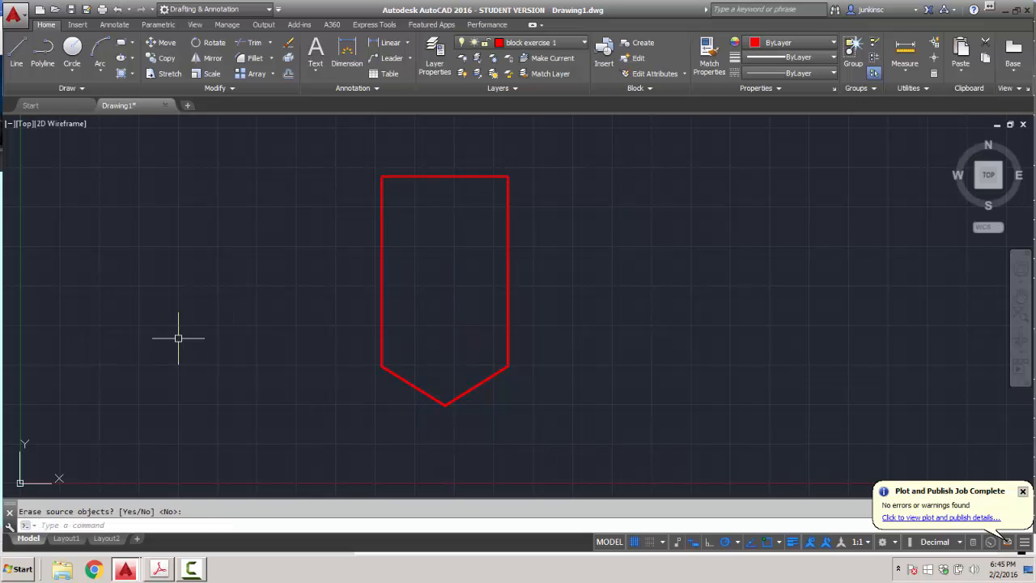
Set the current lineweight to 0.05 mm and colour to Green.
left_click(833, 58)
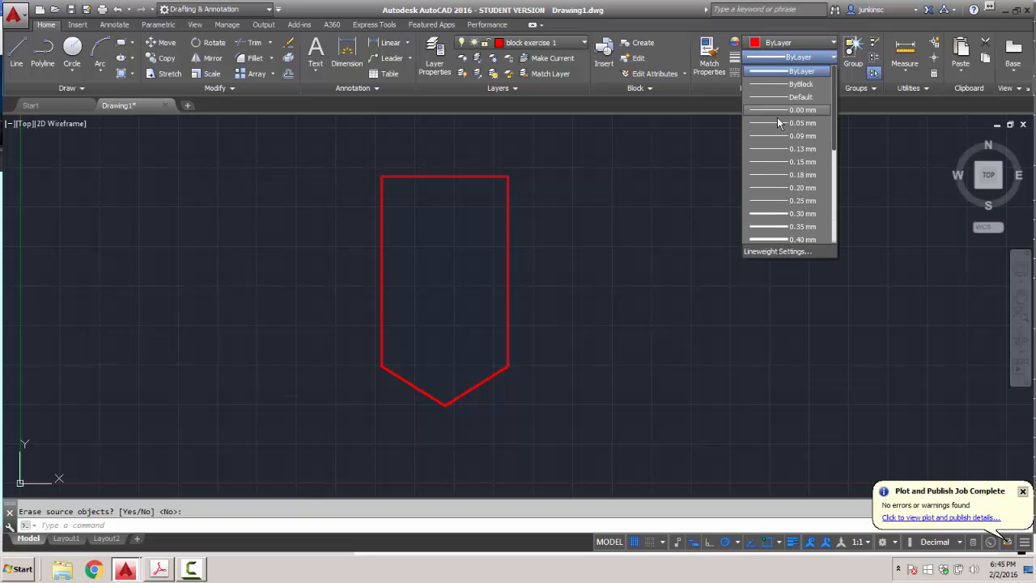
left_click(776, 123)
left_click(830, 45)
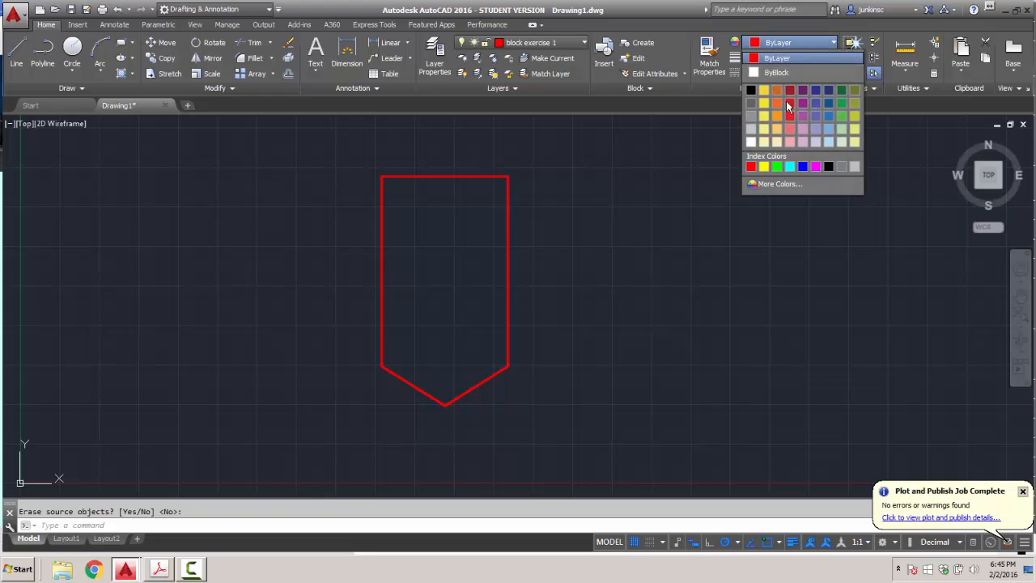
left_click(777, 166)
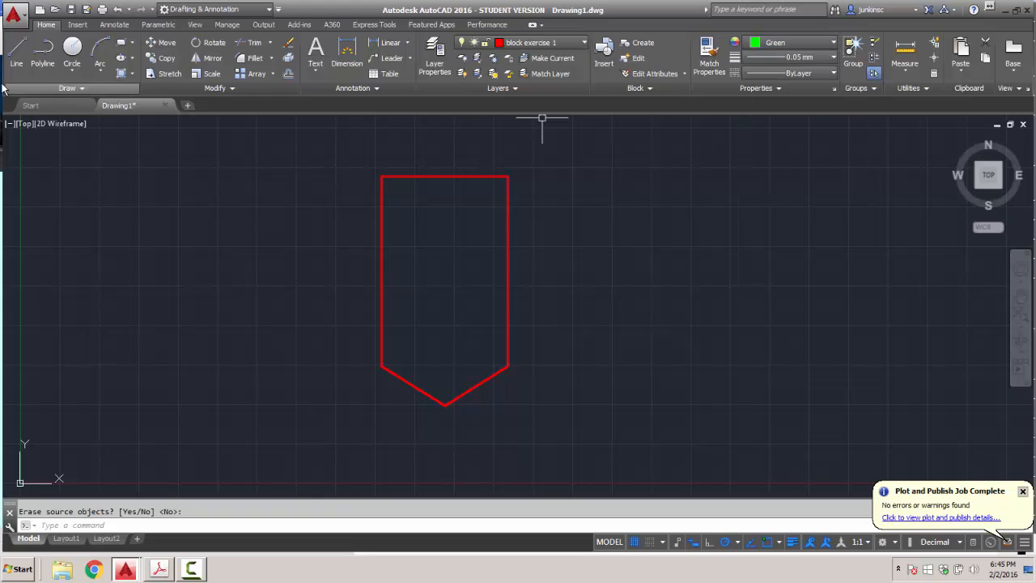
Draw a green line from the top edge midpoint down to the shield's bottom point.
left_click(16, 52)
left_click(444, 176)
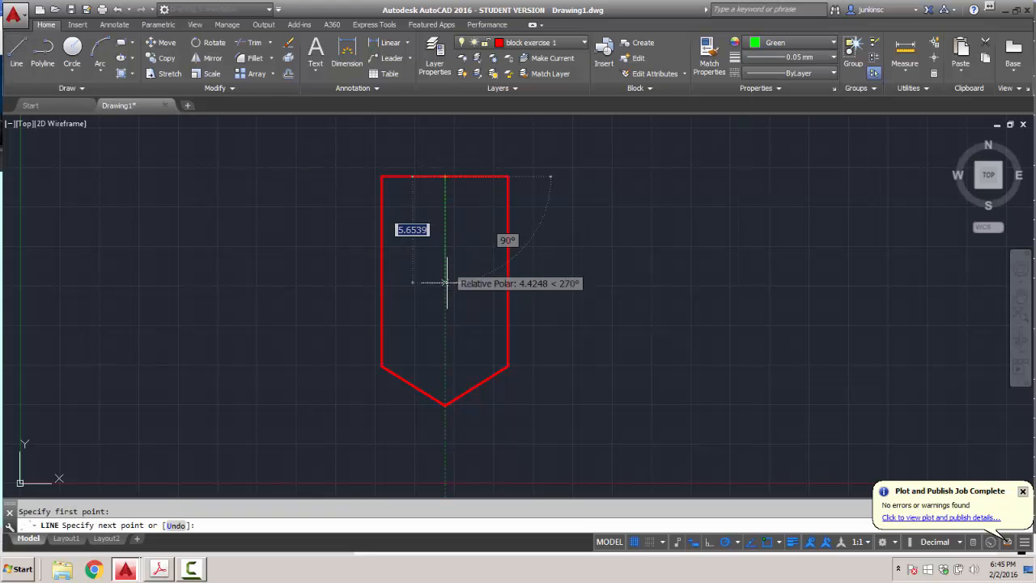
left_click(444, 404)
key("Return")
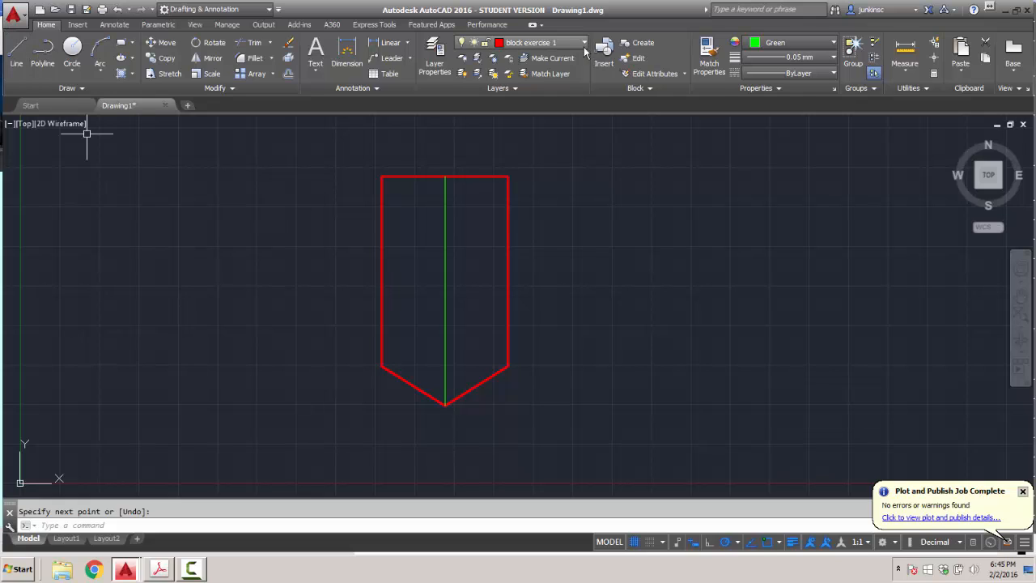
Draw a cyan rung 2 units below the top corner, across to the right side.
left_click(826, 47)
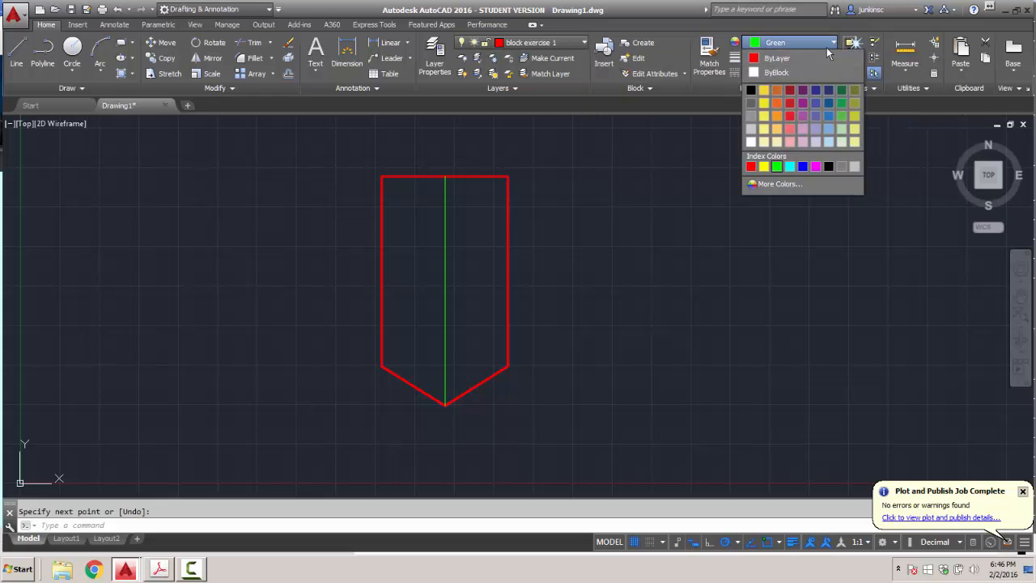
left_click(790, 166)
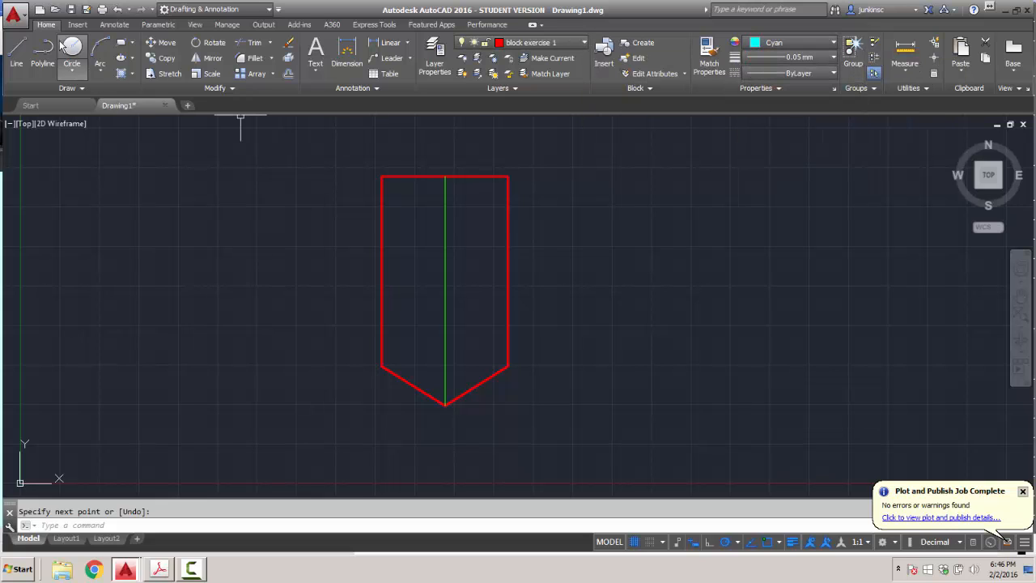
left_click(16, 48)
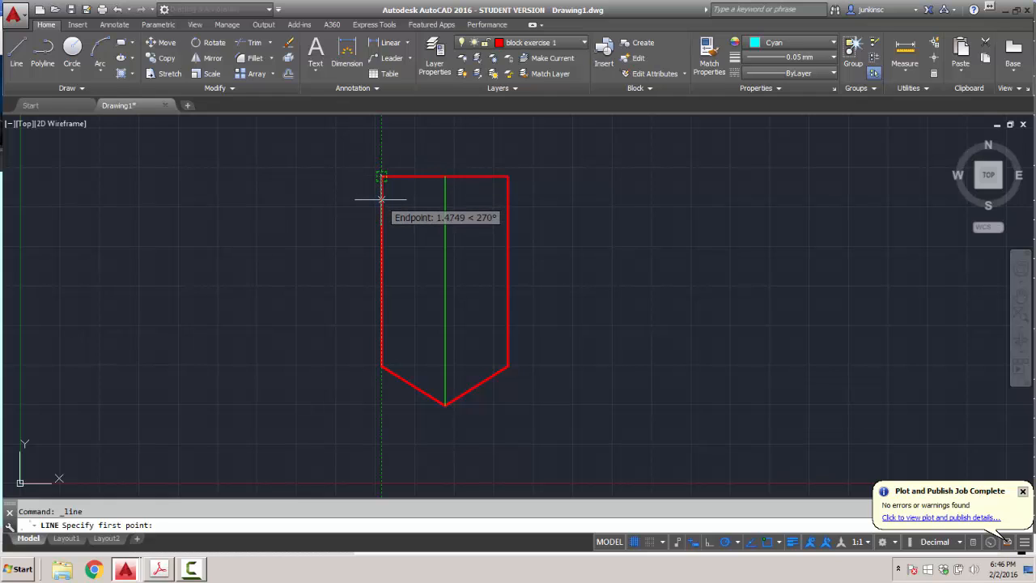
type("2")
key("Return")
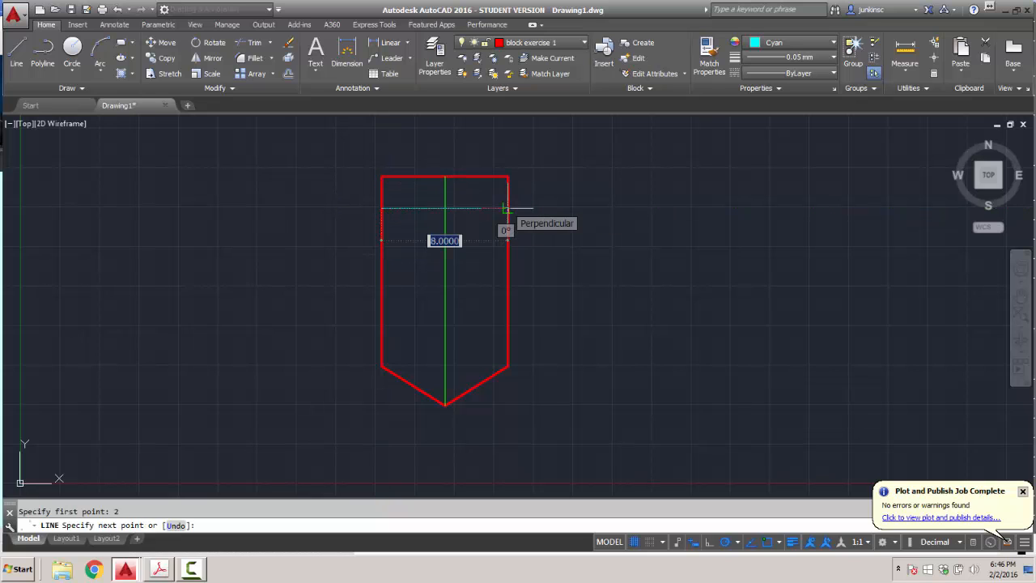
left_click(506, 208)
key("Return")
Set 0.20 mm lineweight as current and apply it to the cyan rung.
left_click(832, 73)
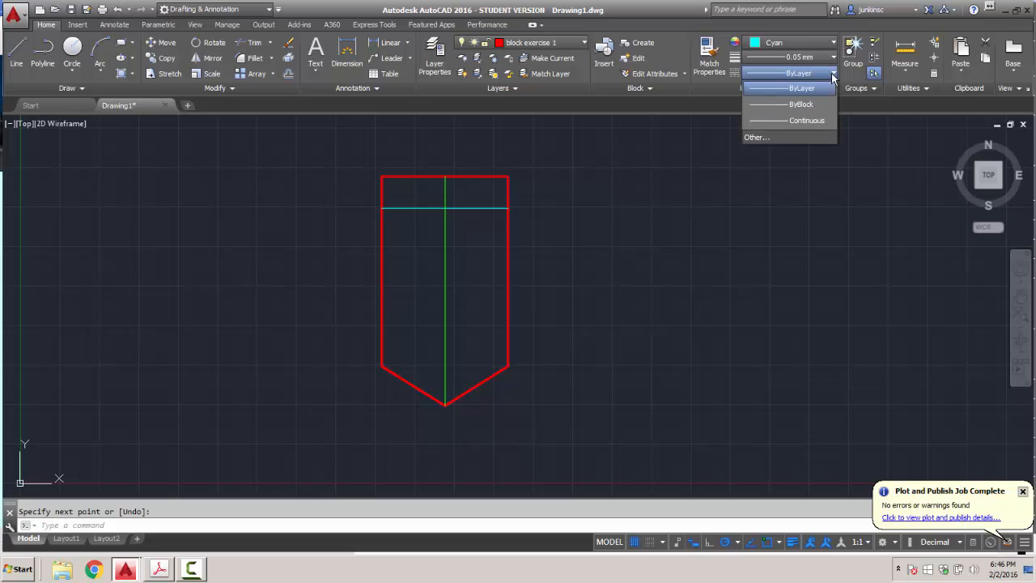
left_click(834, 71)
left_click(833, 59)
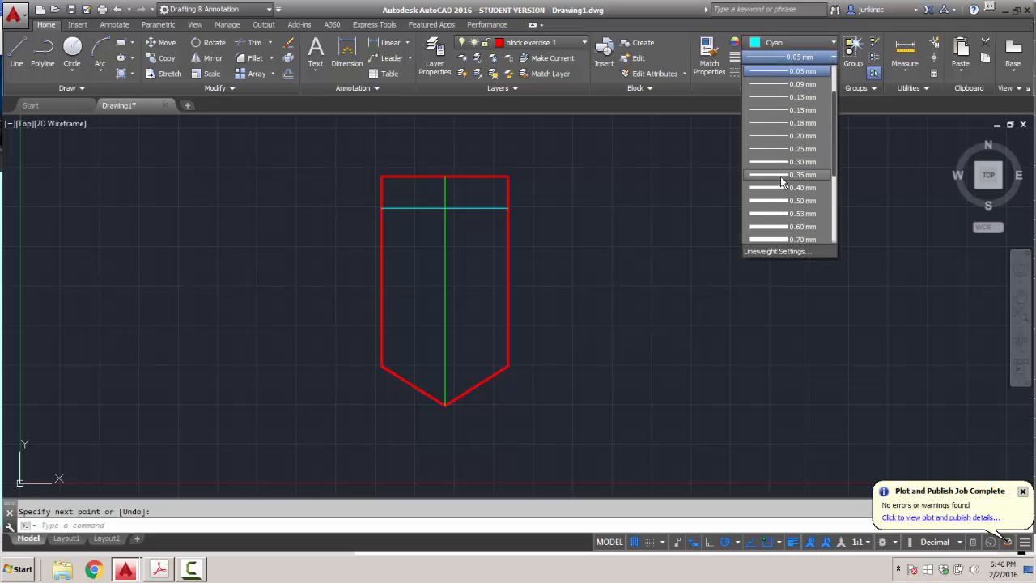
left_click(770, 136)
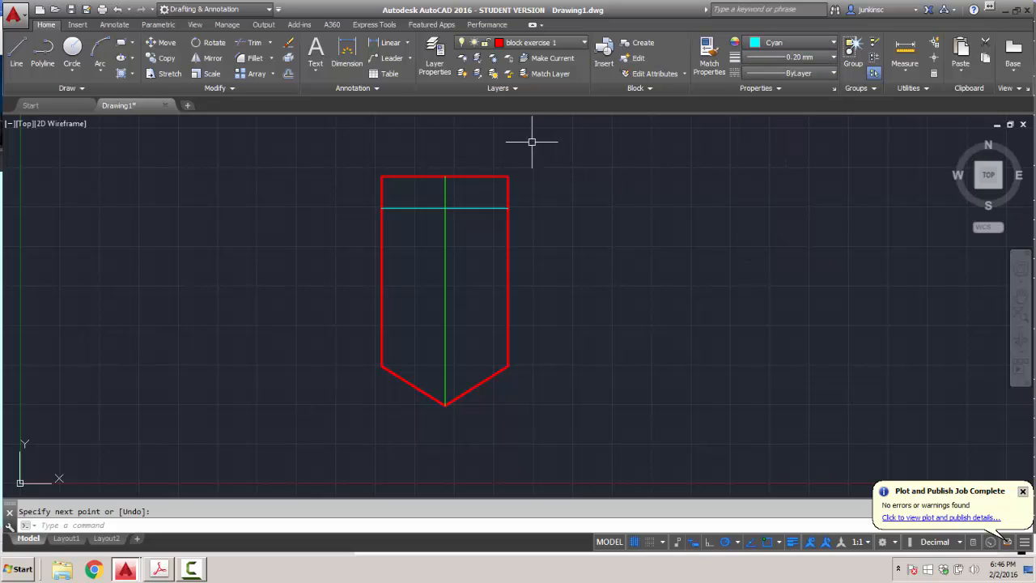
left_click(475, 208)
left_click(817, 57)
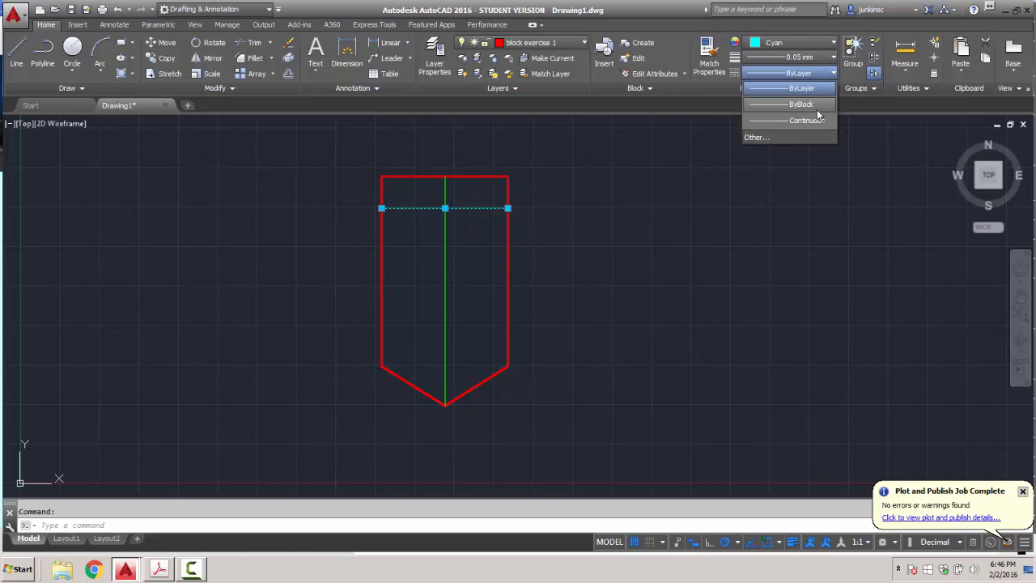
left_click(824, 63)
left_click(827, 59)
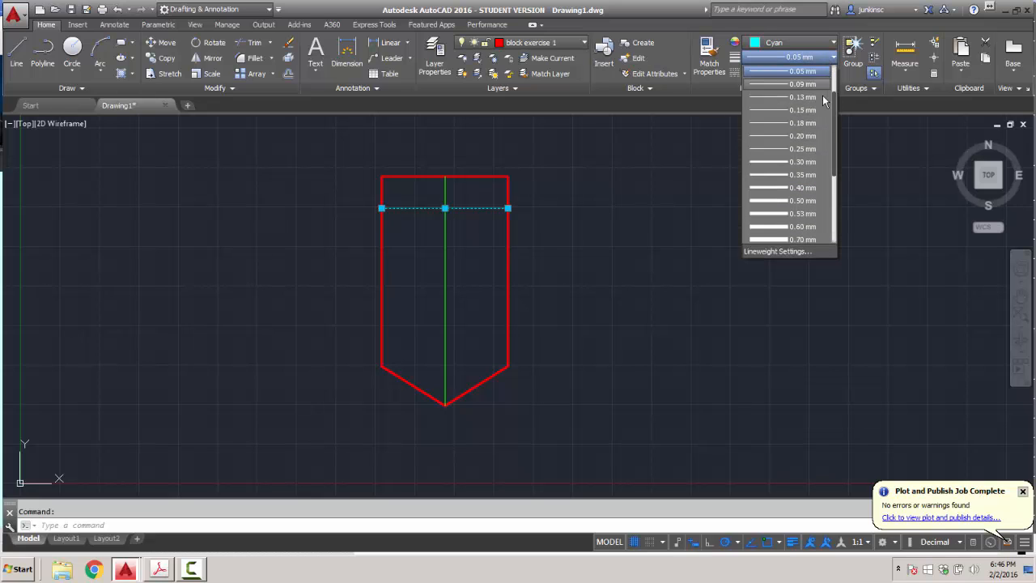
left_click(784, 135)
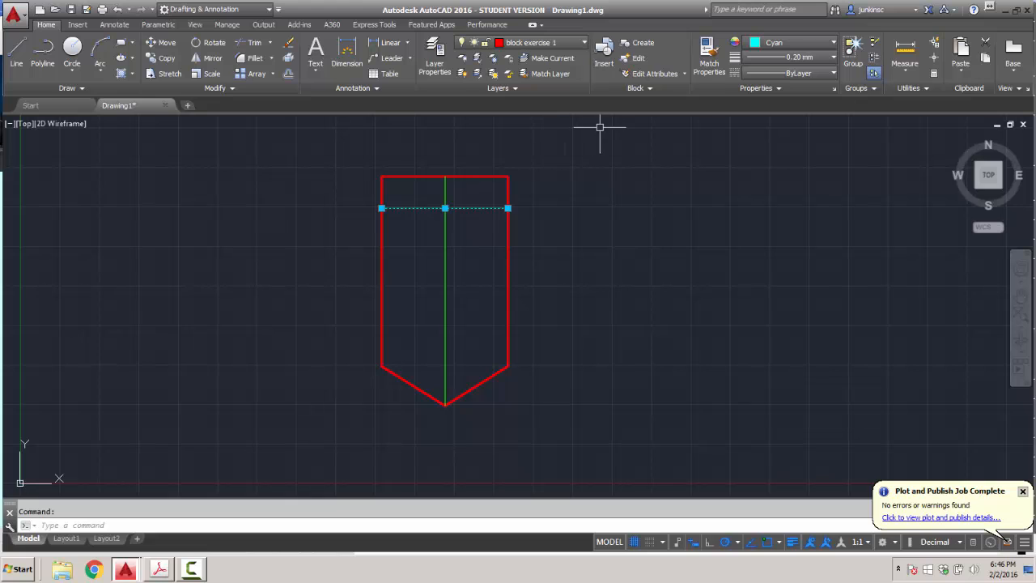
key("Escape")
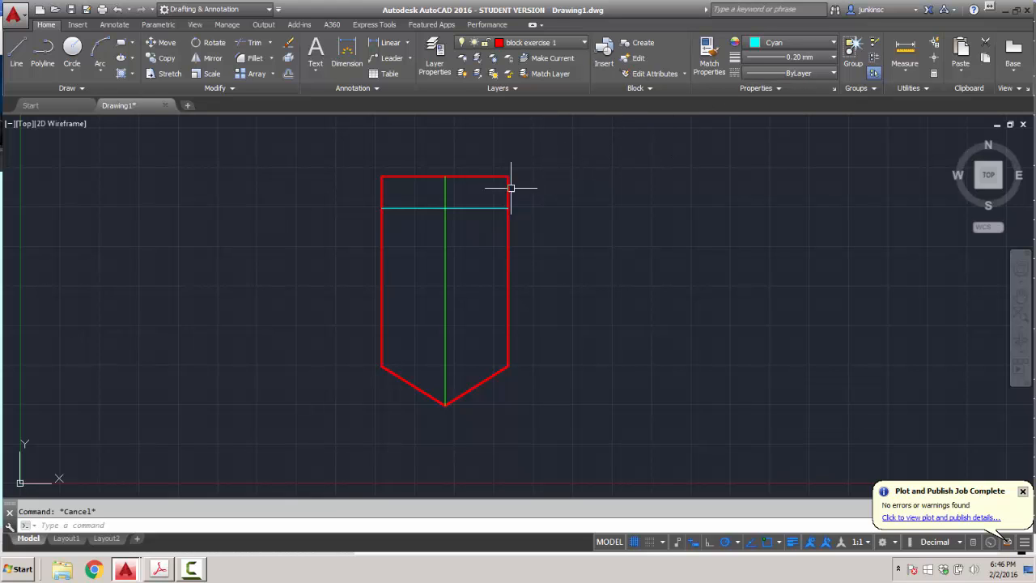
scroll(513, 155, "up", 4)
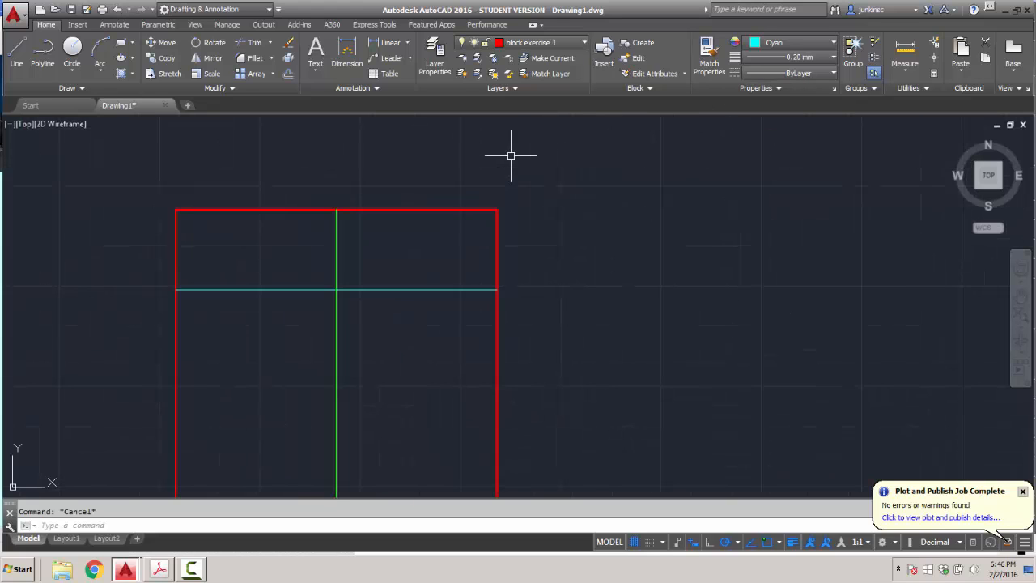
scroll(511, 154, "down", 4)
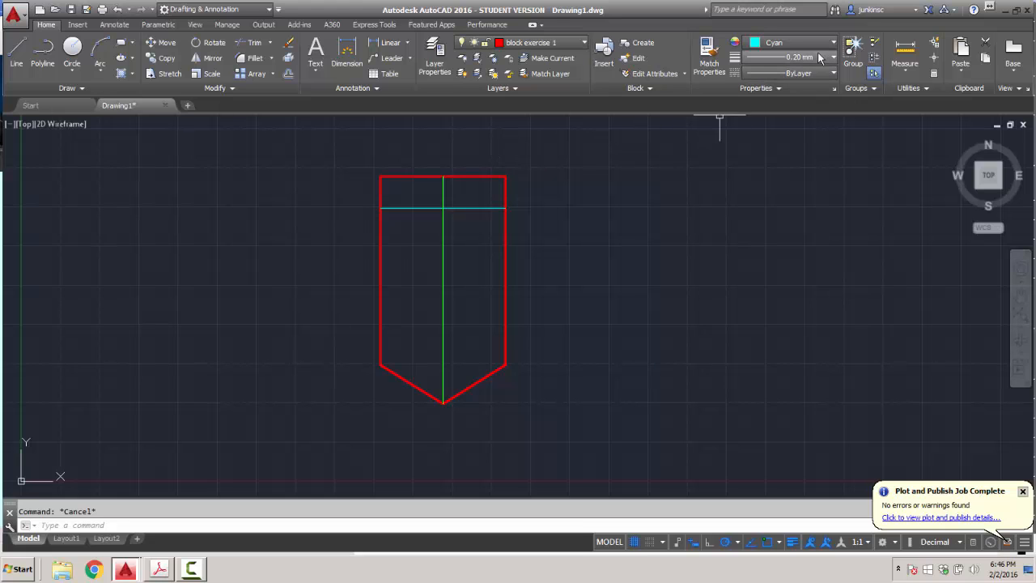
Draw a second cyan rung 2 units below the first, ending on the right edge.
left_click(16, 53)
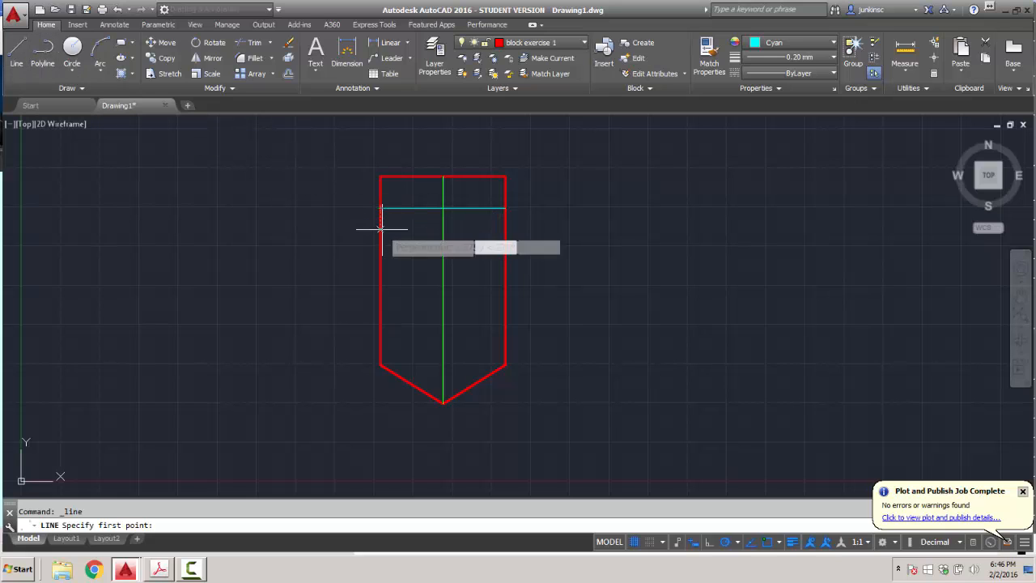
type("2")
key("Return")
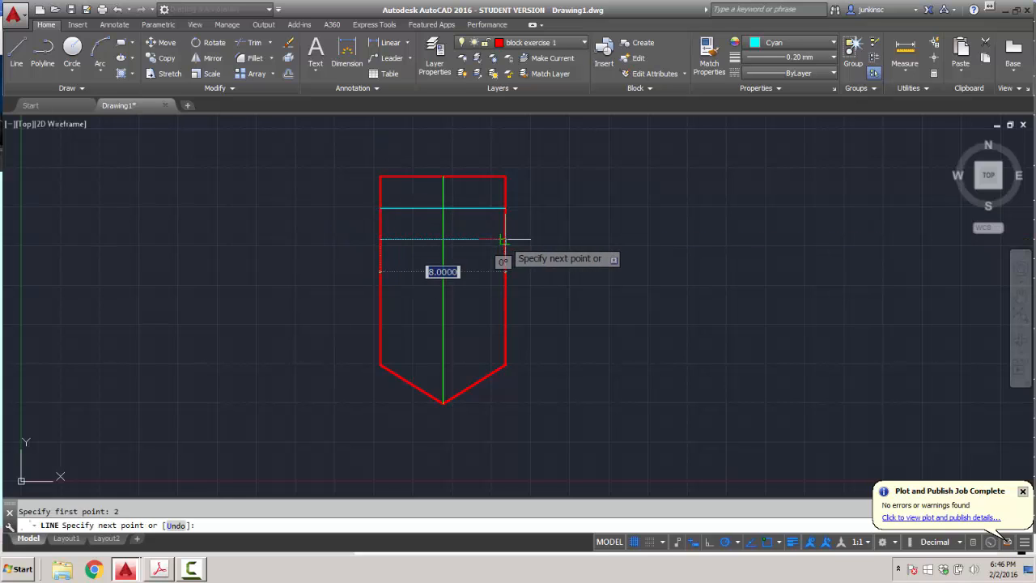
left_click(502, 240)
key("Return")
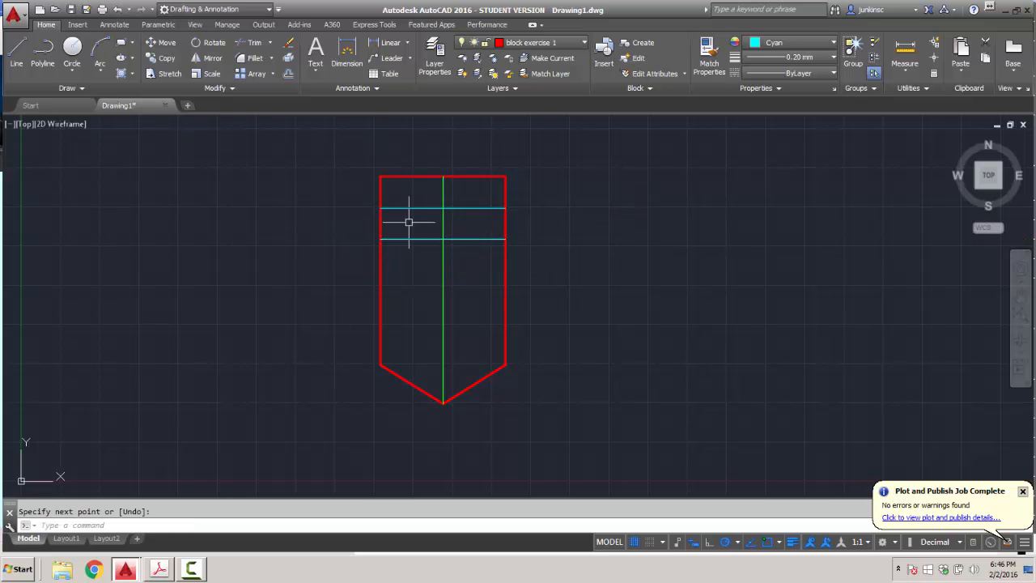
Copy the rung down at equal spacing to fill the shield to its point.
left_click(412, 239)
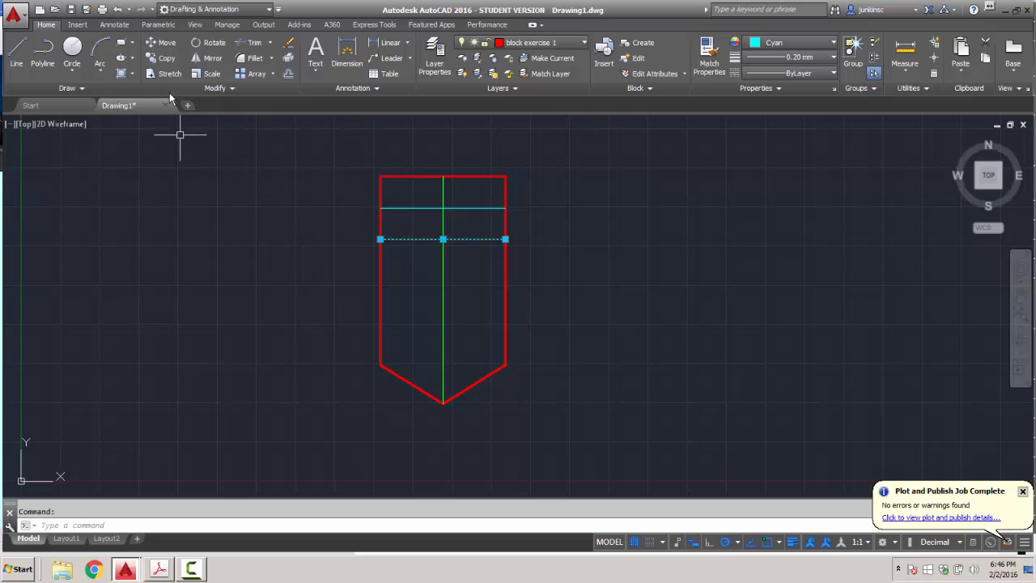
left_click(162, 58)
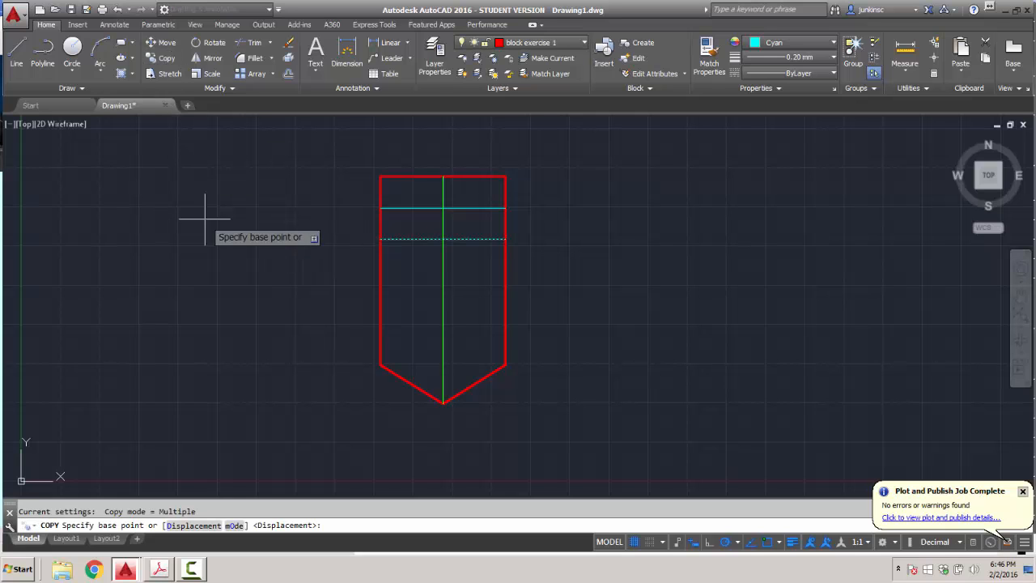
left_click(380, 208)
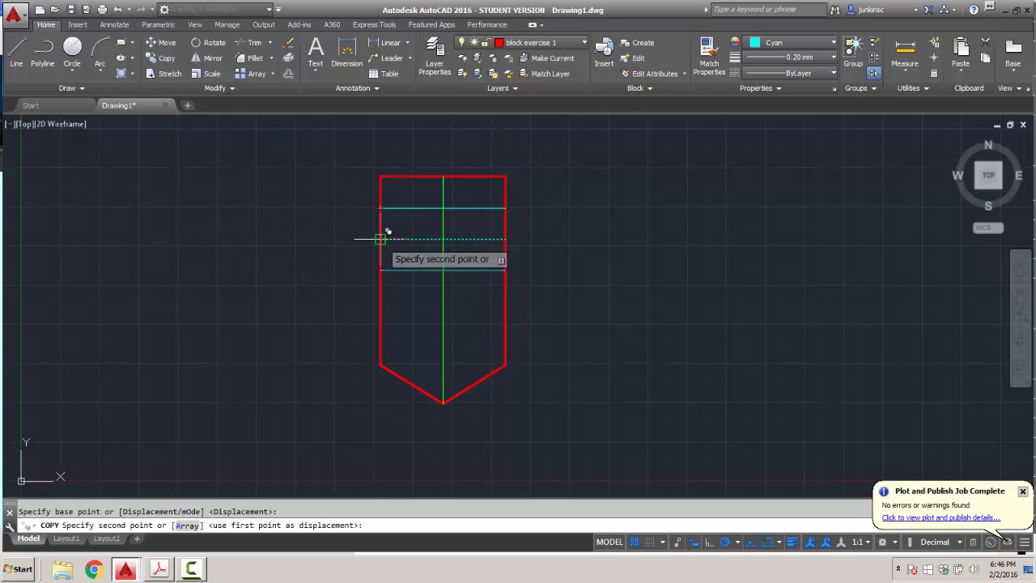
left_click(380, 239)
left_click(380, 270)
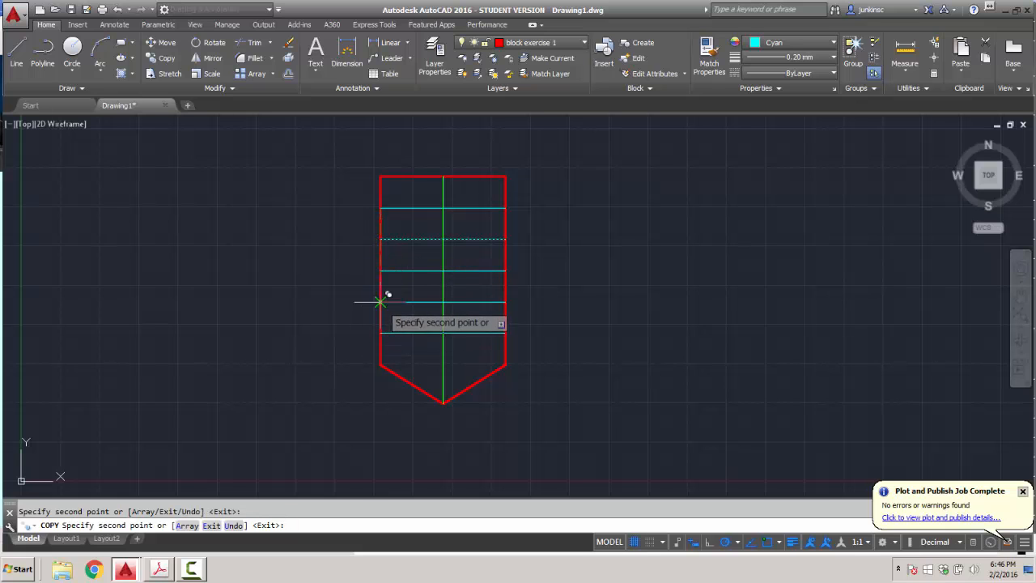
left_click(382, 296)
left_click(370, 330)
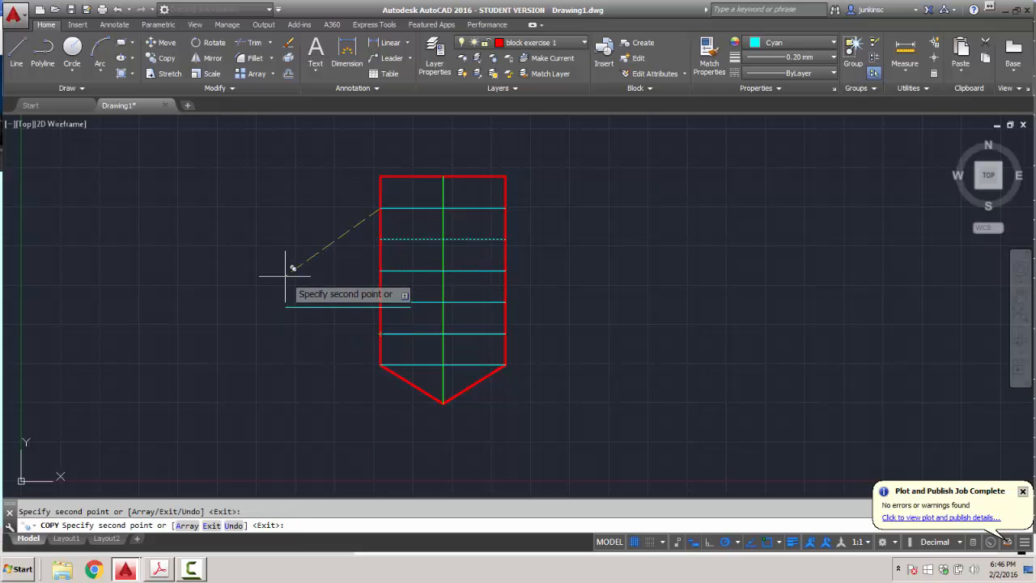
key("Return")
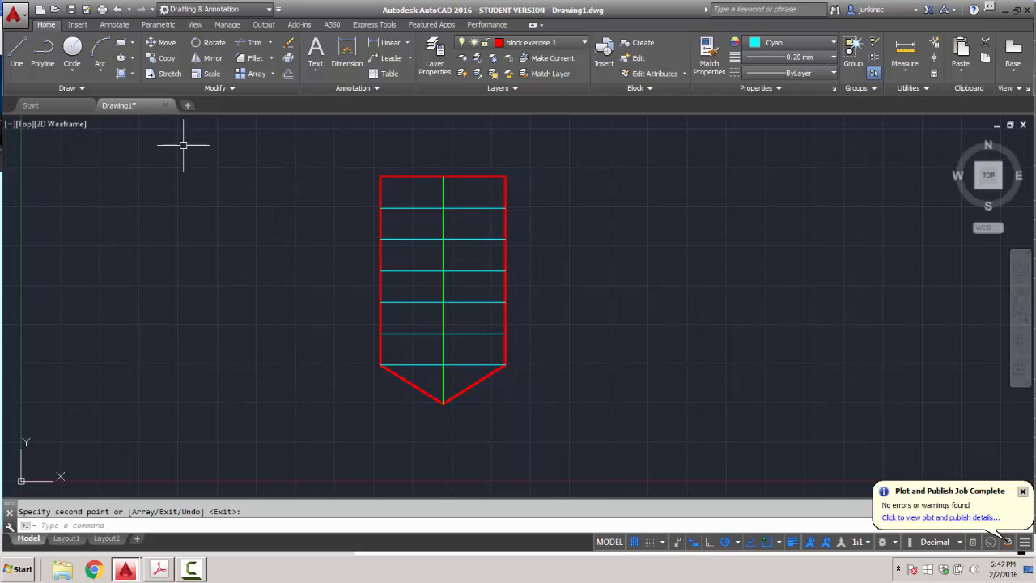
Draw a 3-unit yellow line starting 1 unit below the shield's top edge.
left_click(16, 53)
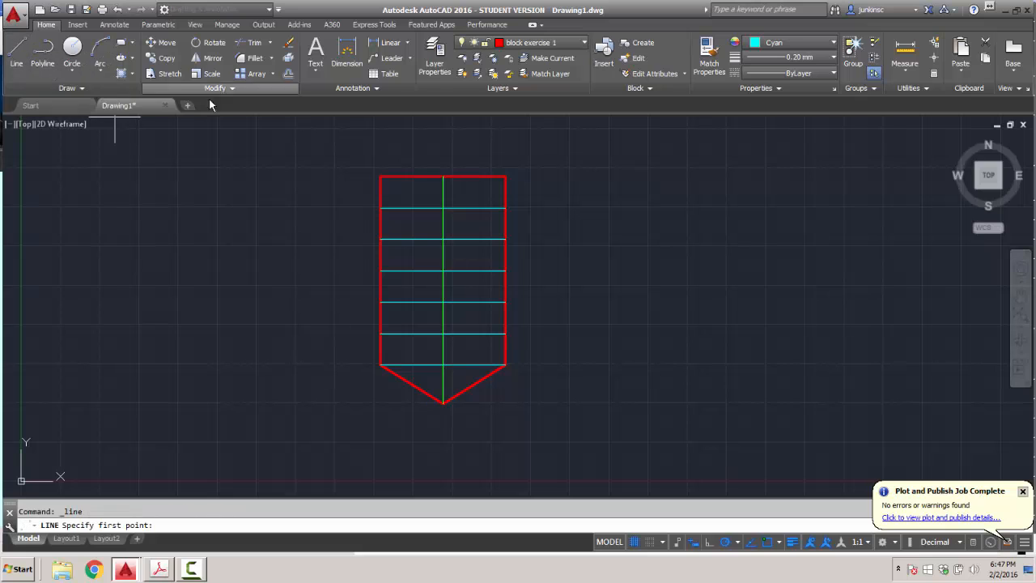
left_click(833, 42)
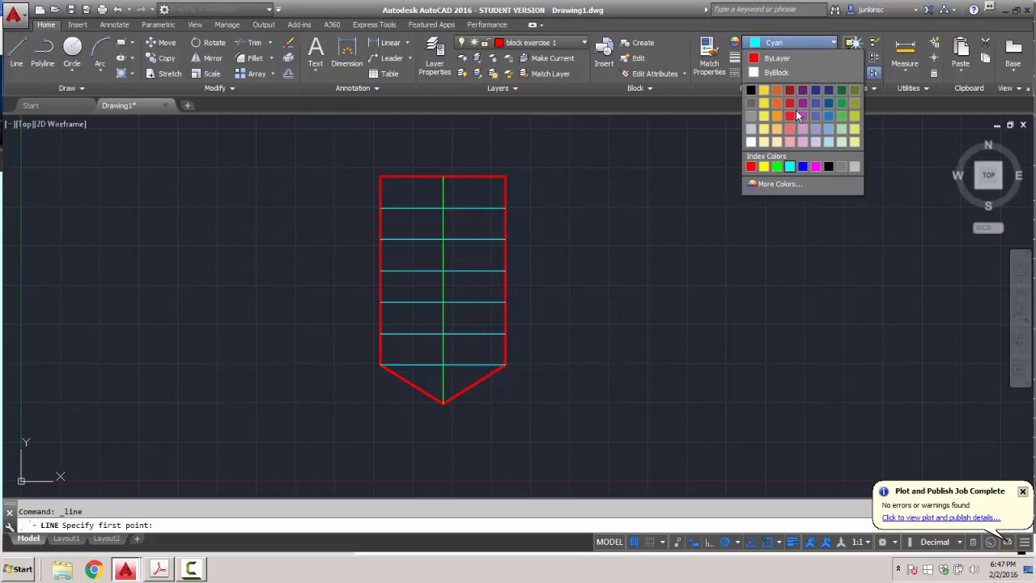
left_click(764, 166)
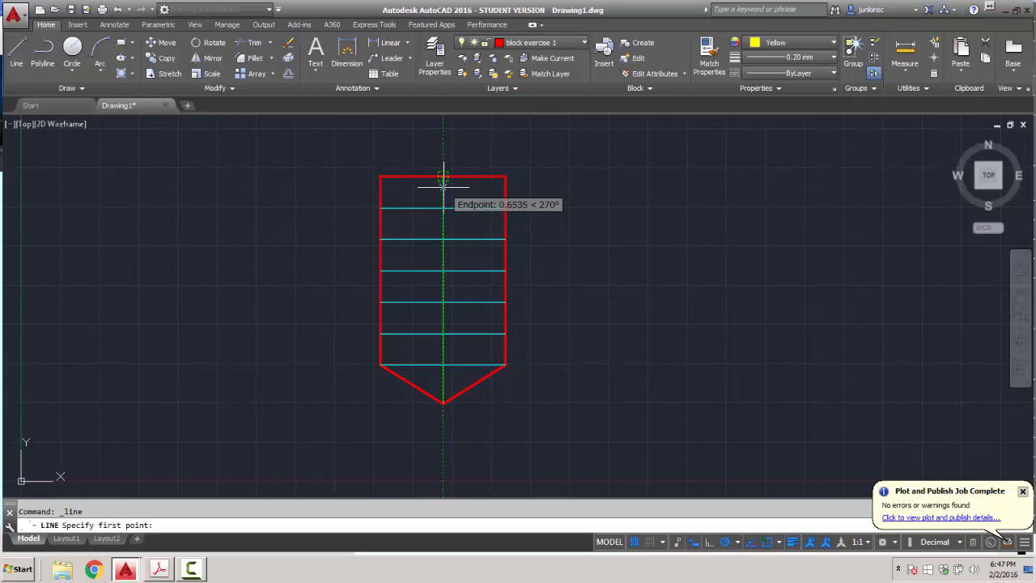
type("1")
key("Return")
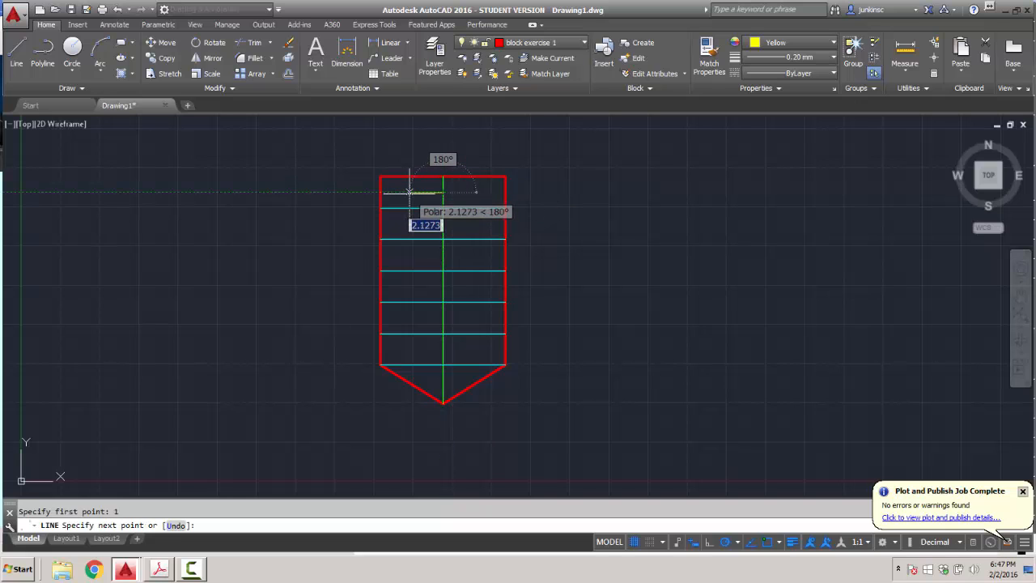
type("3")
key("Return")
key("Return")
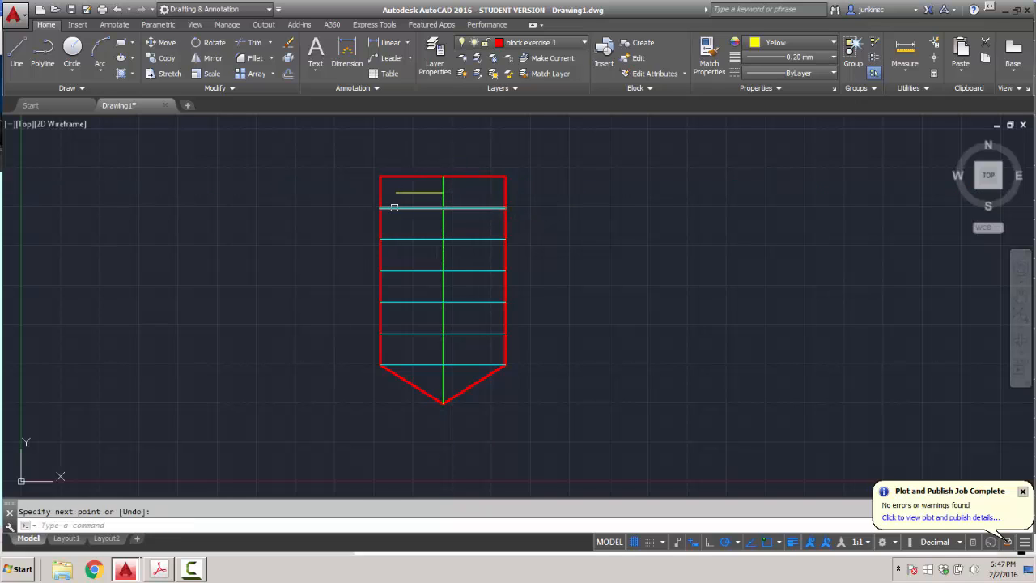
Stretch the yellow line's right end by 3 units across the green centre line.
left_click(417, 192)
left_click(443, 191)
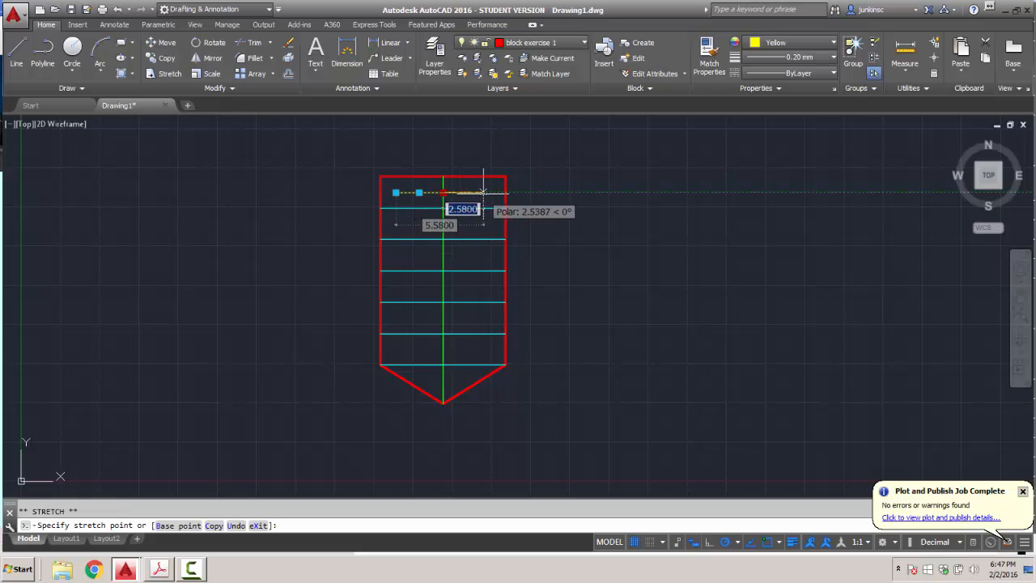
type("3")
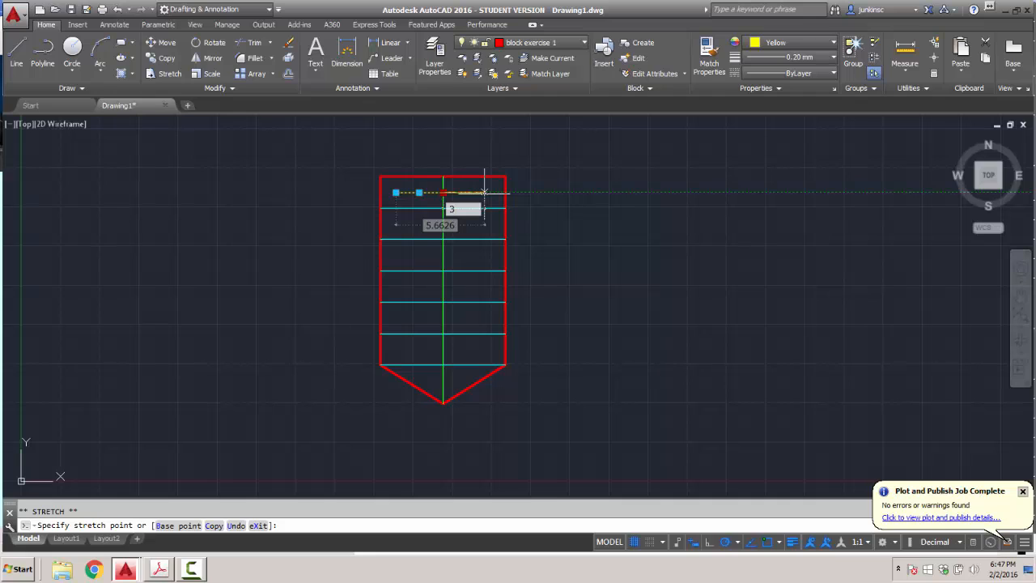
key("Return")
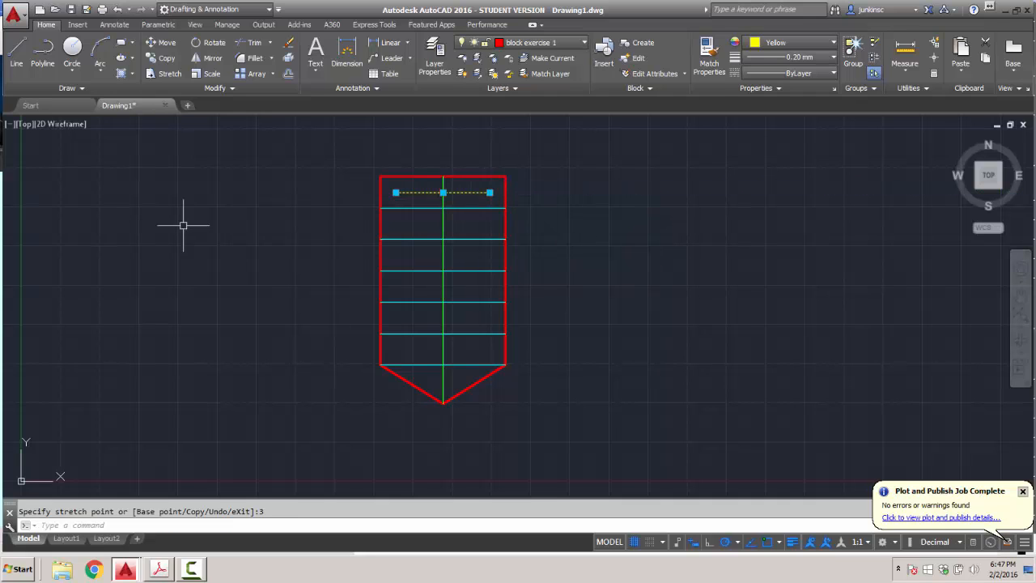
Copy the yellow rung into the five lower gaps between the cyan rungs.
left_click(161, 58)
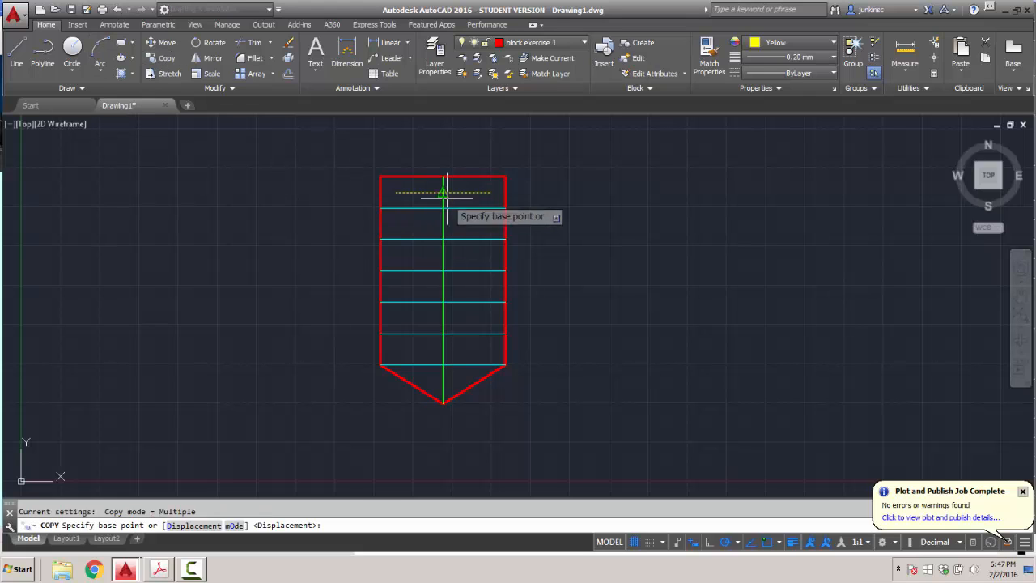
left_click(506, 207)
left_click(506, 238)
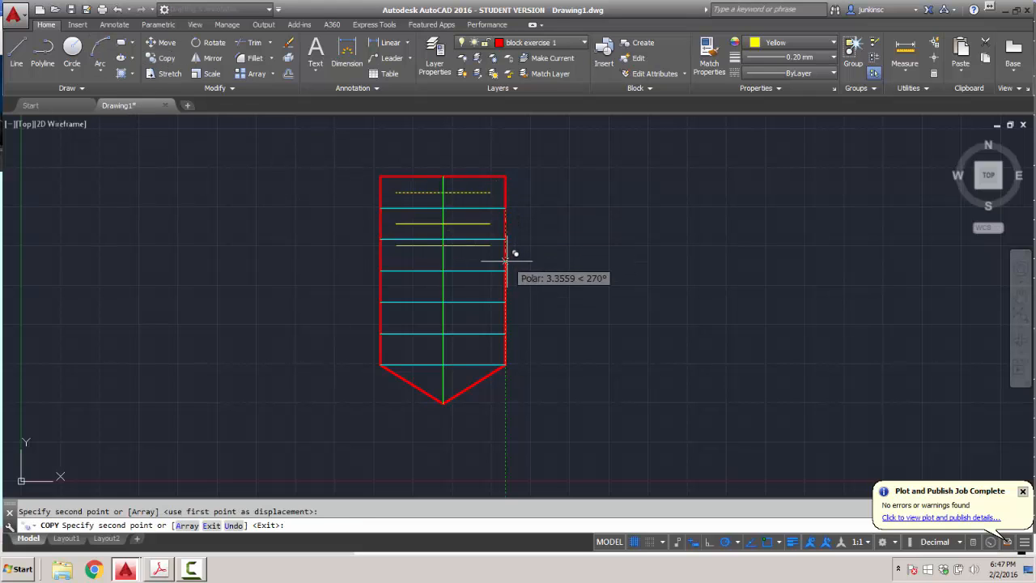
left_click(506, 270)
left_click(505, 302)
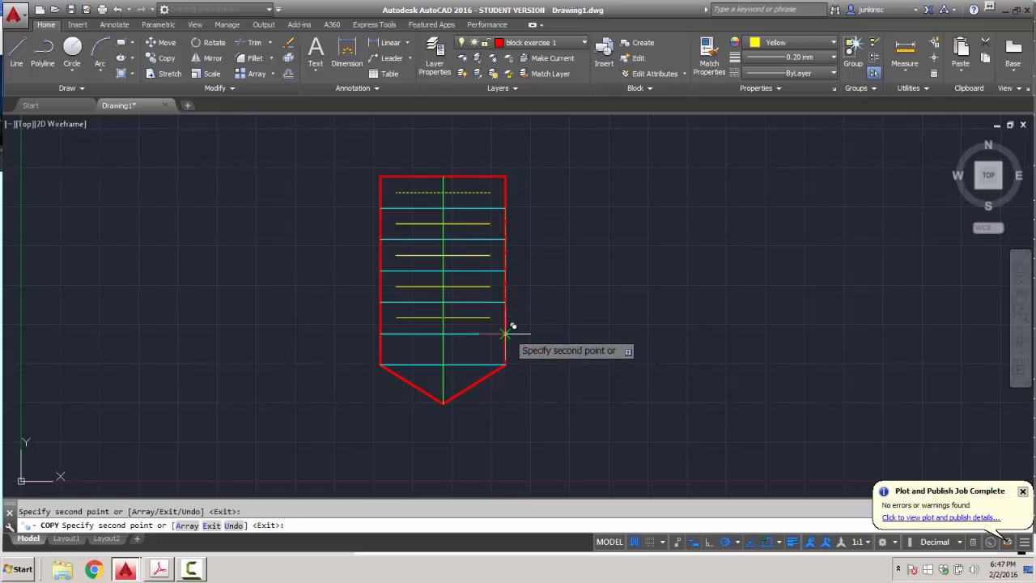
left_click(506, 332)
left_click(506, 364)
key("Return")
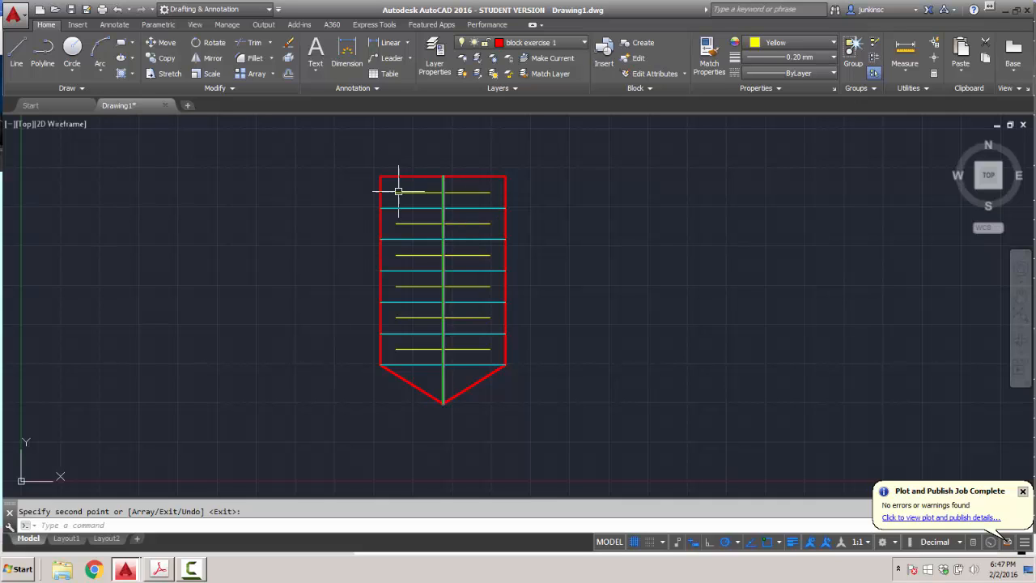
Window-select all 18 shield lines and start a new block definition from them.
left_click(357, 152)
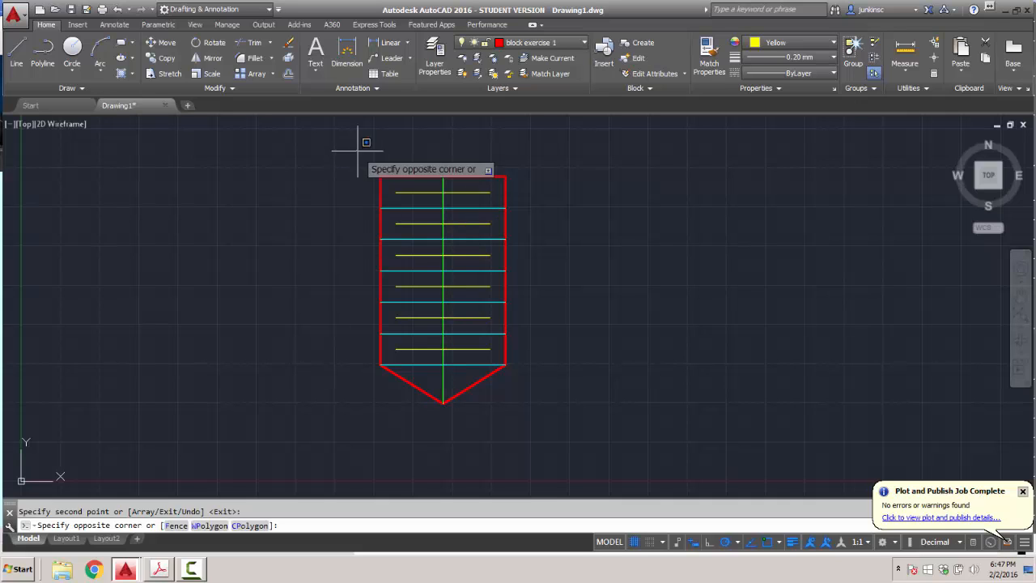
left_click(523, 430)
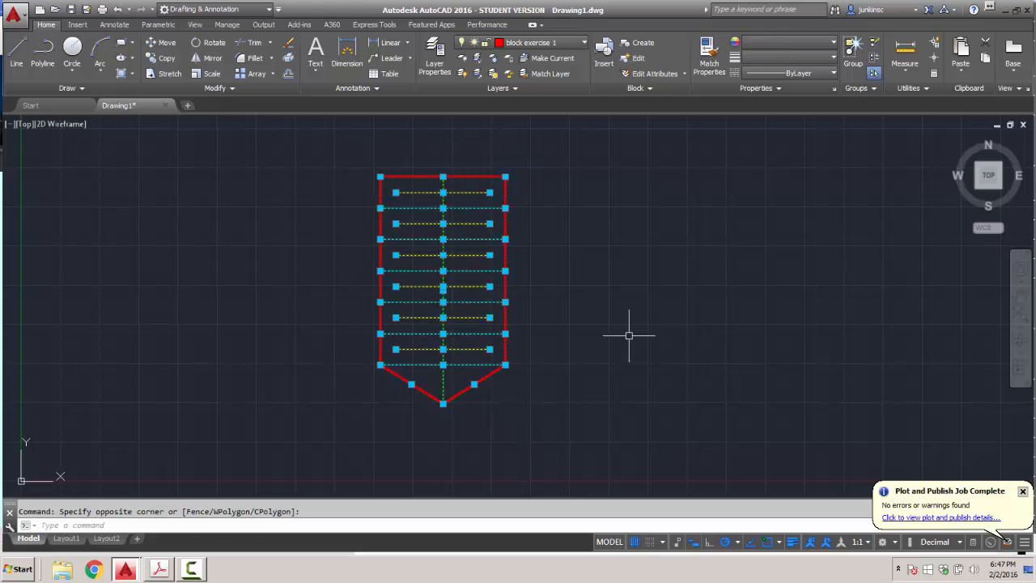
left_click(643, 45)
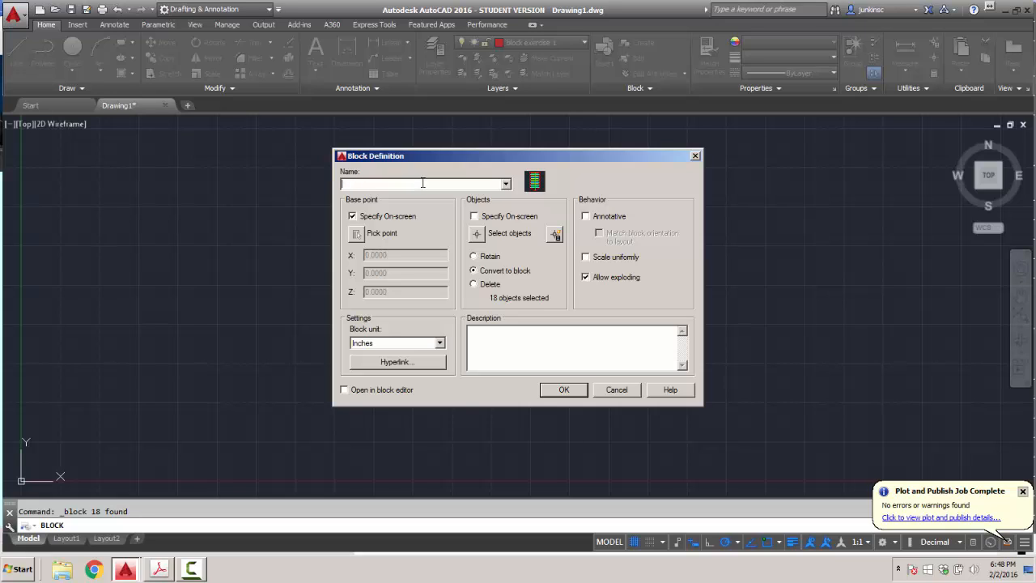
Name the block POINT THREAD, base it at the bottom tip, add description GGG, and confirm.
type("NT THREAD")
left_click(352, 216)
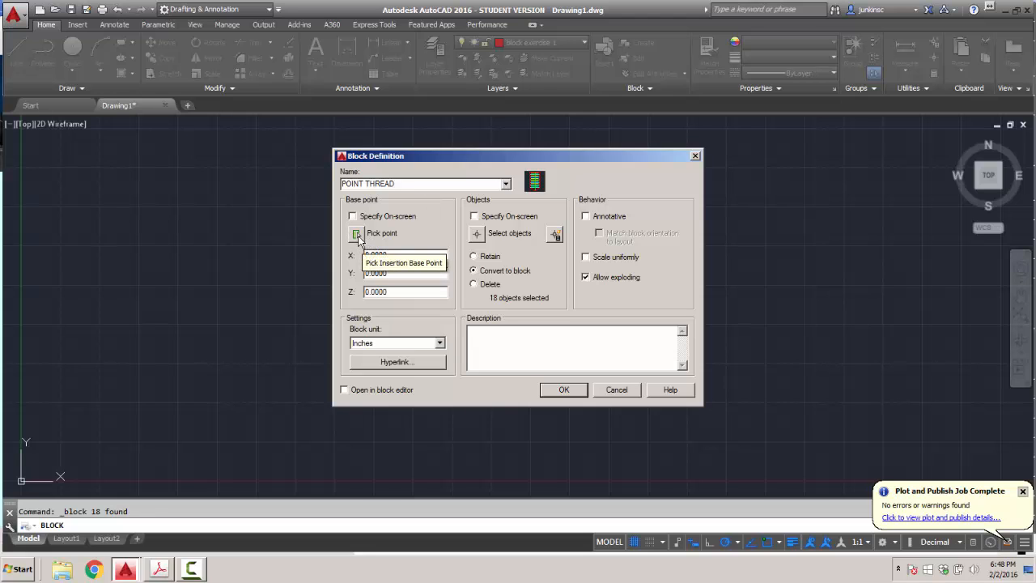
left_click(357, 234)
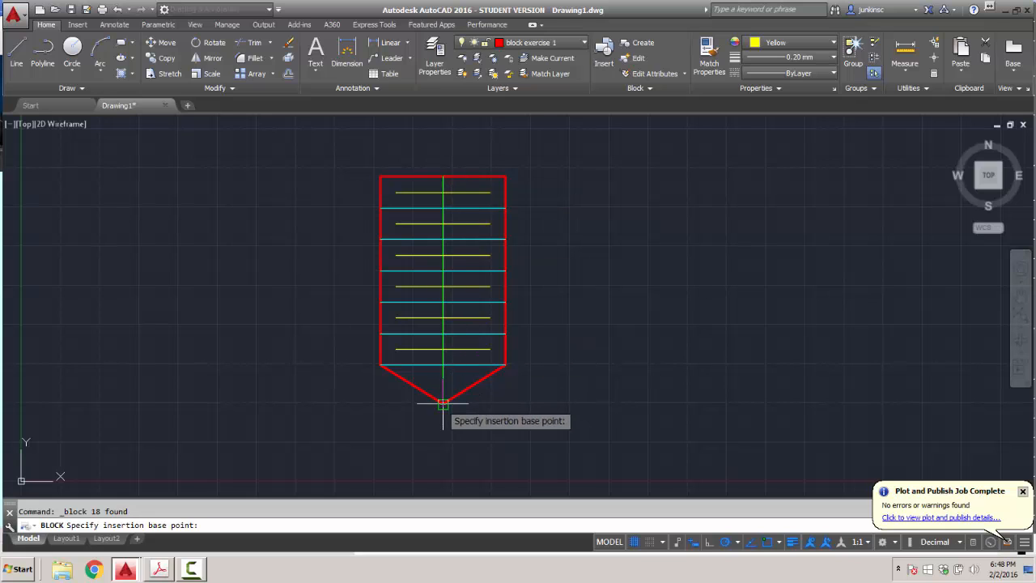
left_click(442, 402)
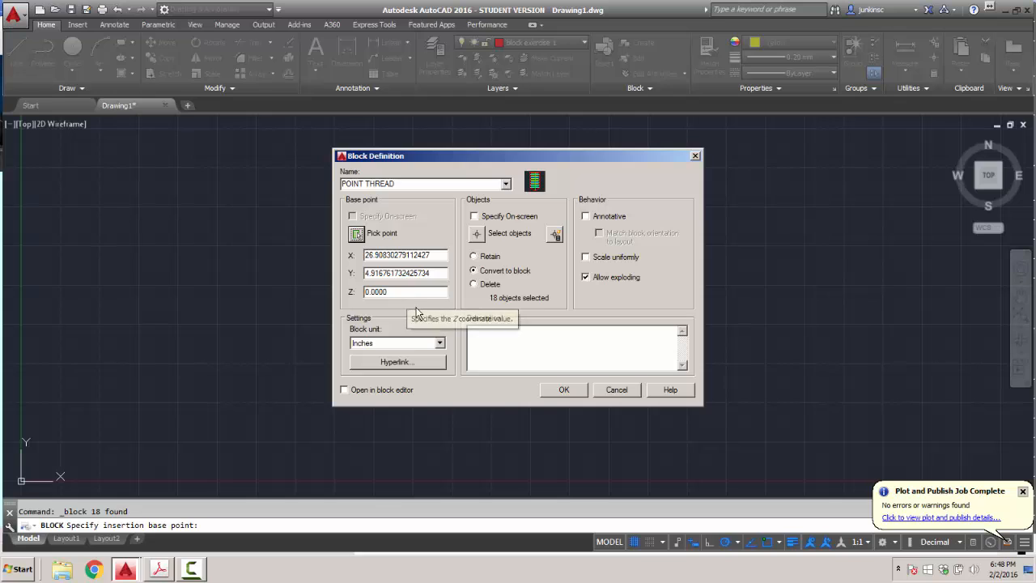
left_click(474, 216)
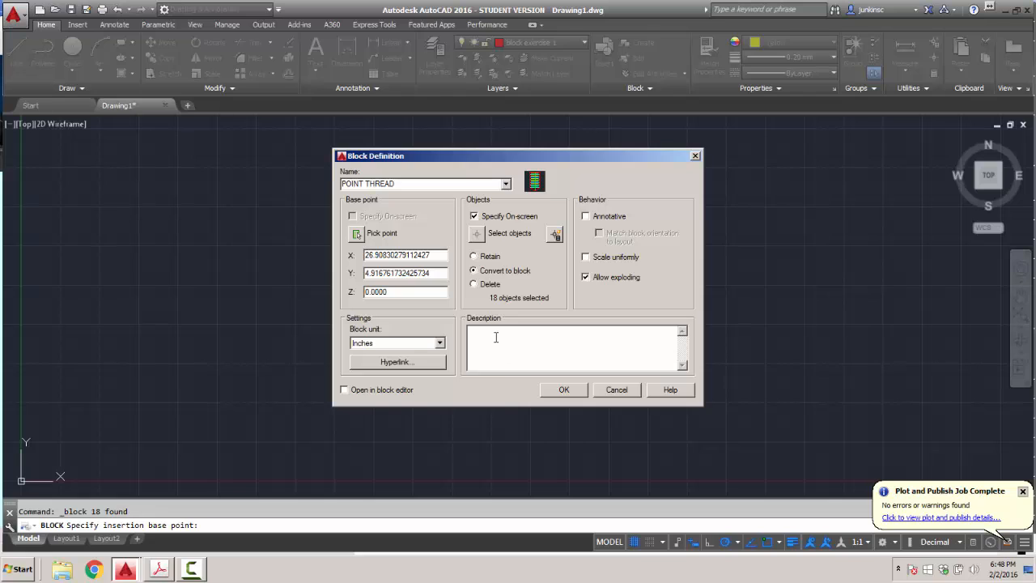
type("GGG")
left_click(564, 390)
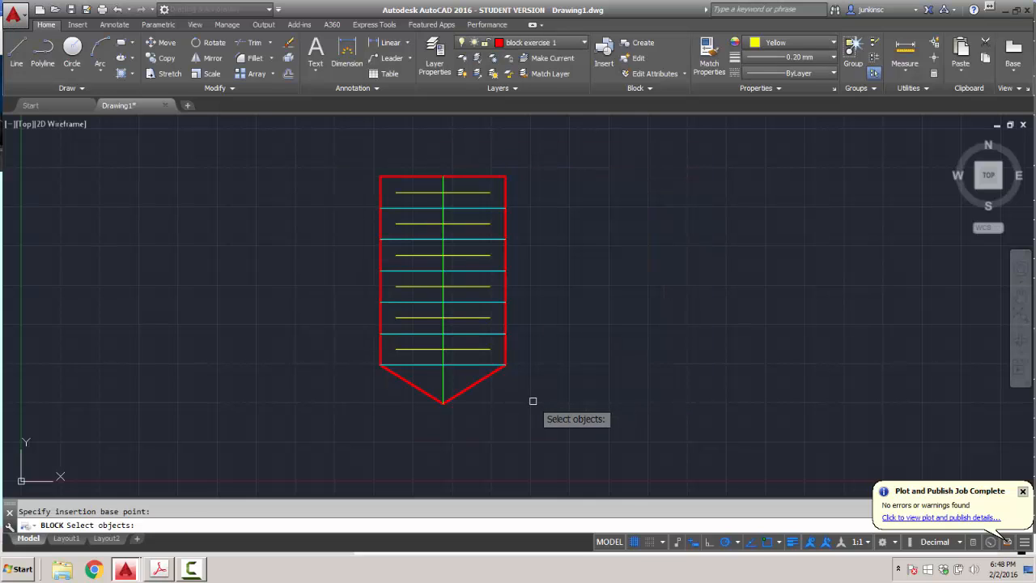
Cancel the Insert dialog and its file browser without inserting any block.
left_click(606, 65)
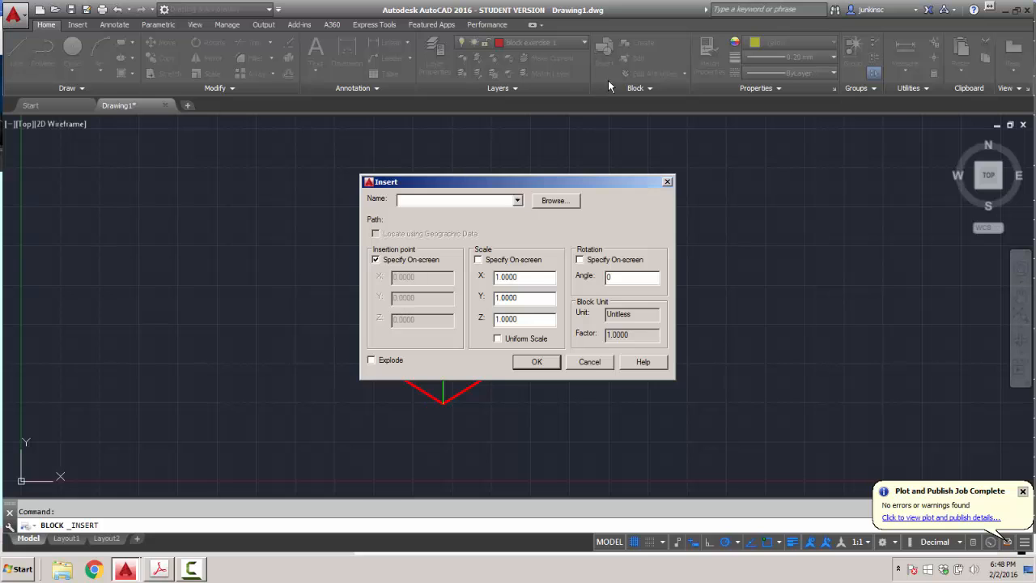
left_click(611, 368)
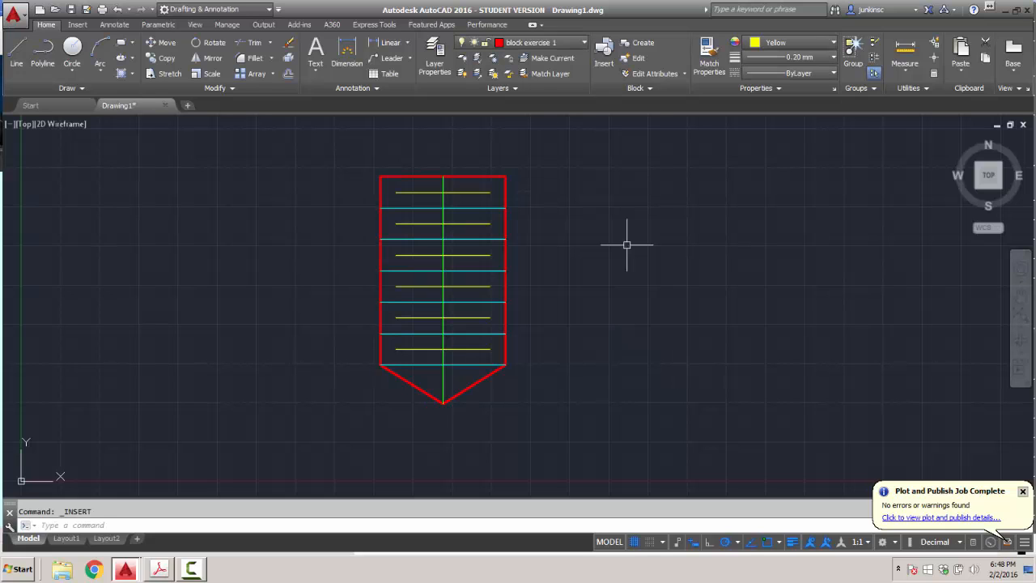
left_click(610, 64)
left_click(518, 201)
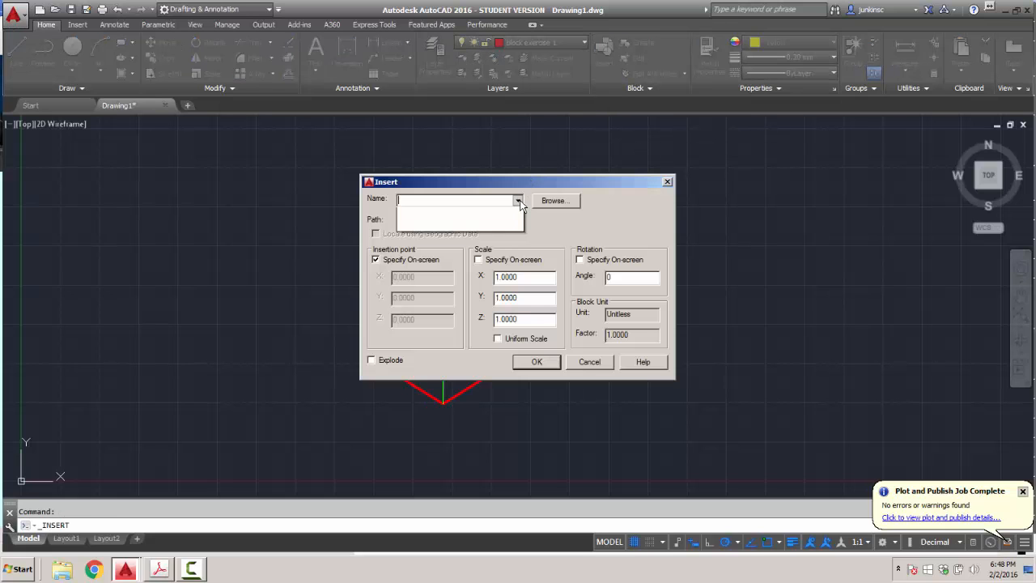
left_click(575, 204)
left_click(555, 200)
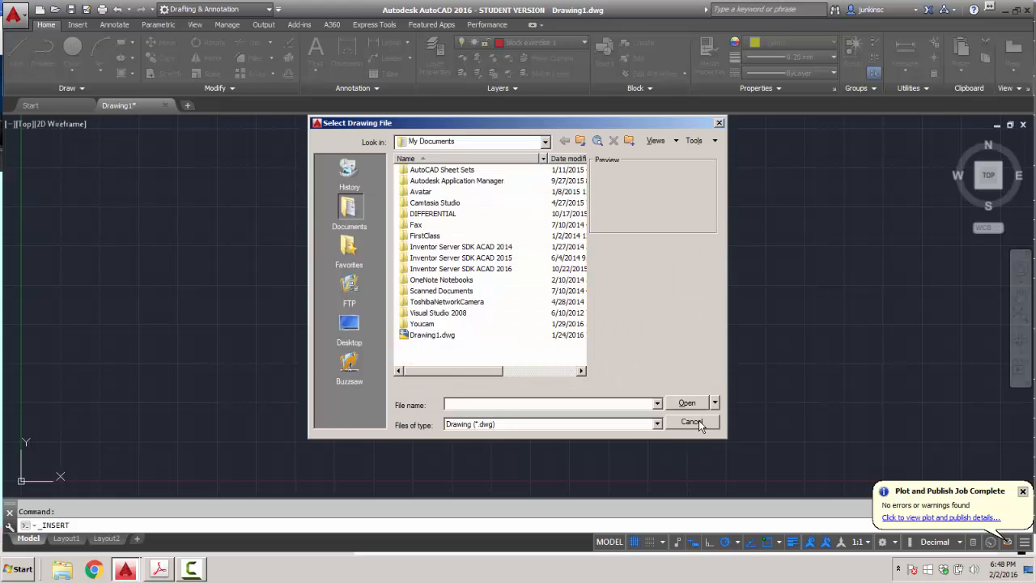
left_click(691, 421)
left_click(591, 362)
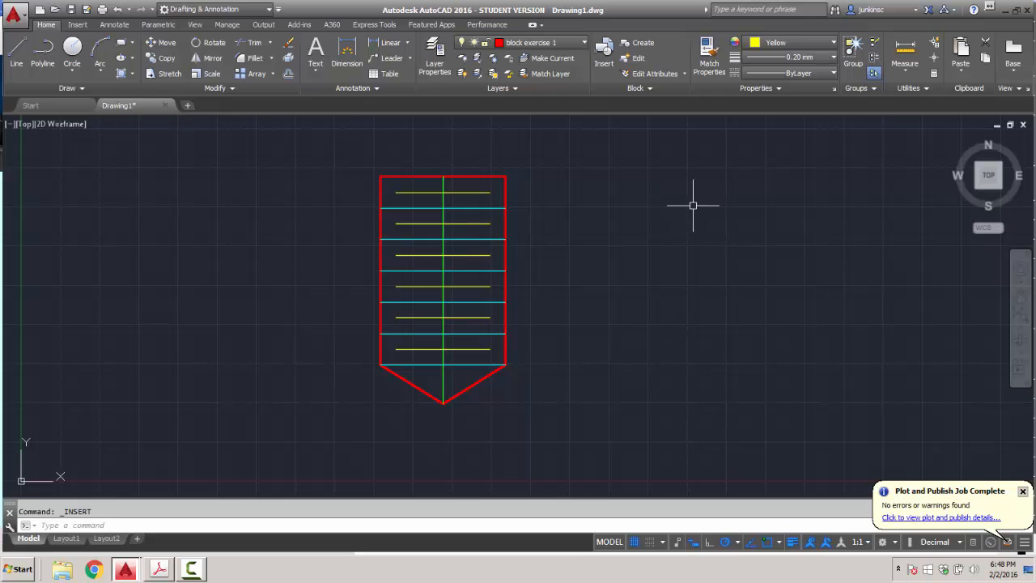
Window-select the whole pointed shape, dropping the single right-edge selection.
left_click(505, 178)
key("Escape")
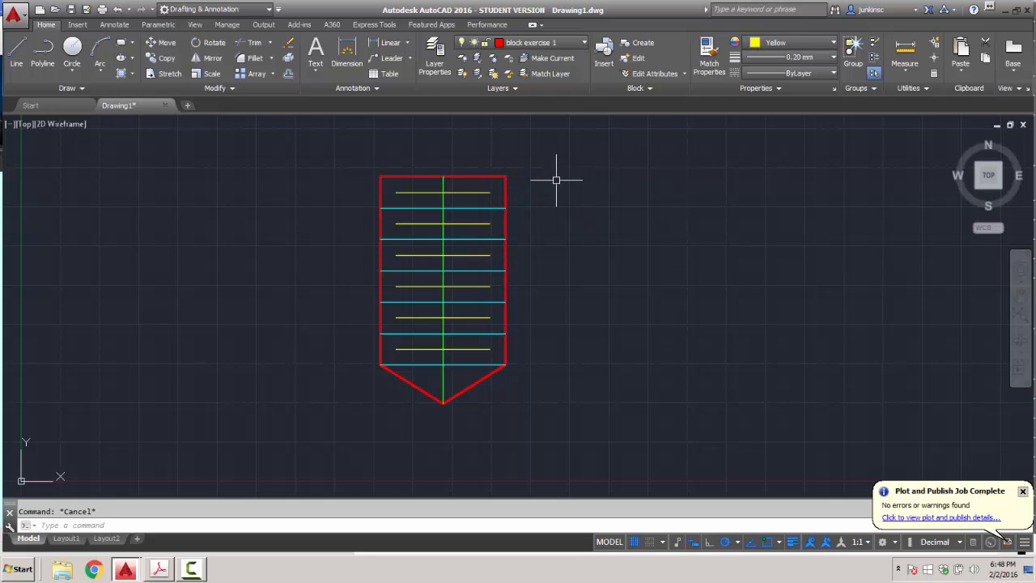
left_click(363, 156)
left_click(600, 474)
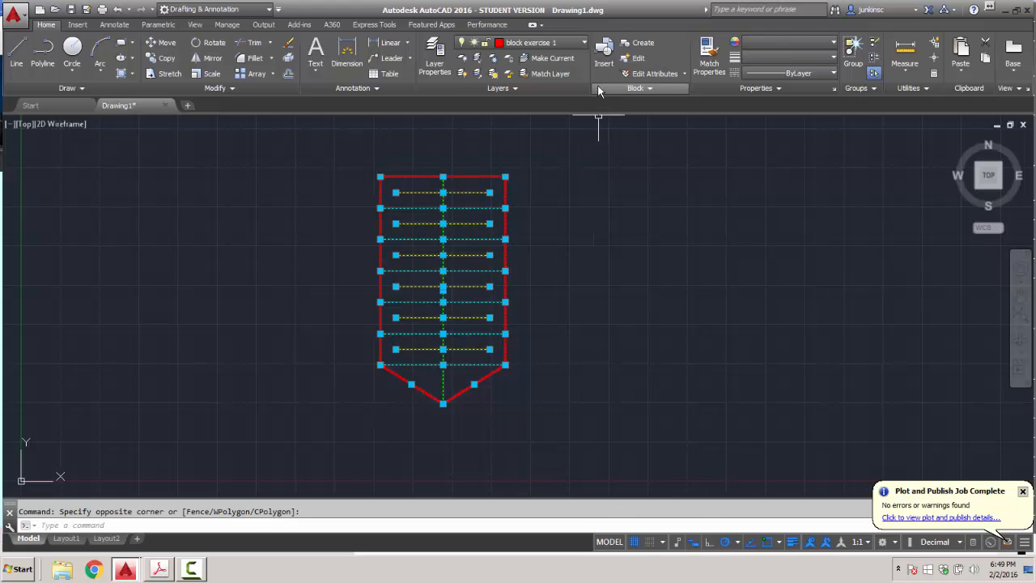
Create a block named POINTTHREAD from the selection, with its base point specified on-screen.
left_click(640, 46)
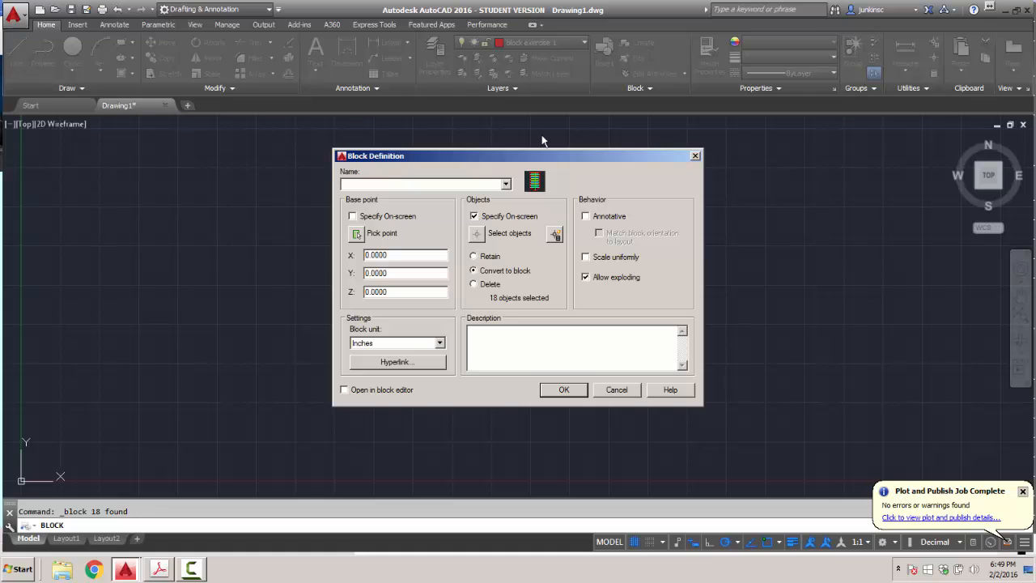
left_click(505, 184)
left_click(411, 184)
type("POINTTHREAD")
left_click(352, 217)
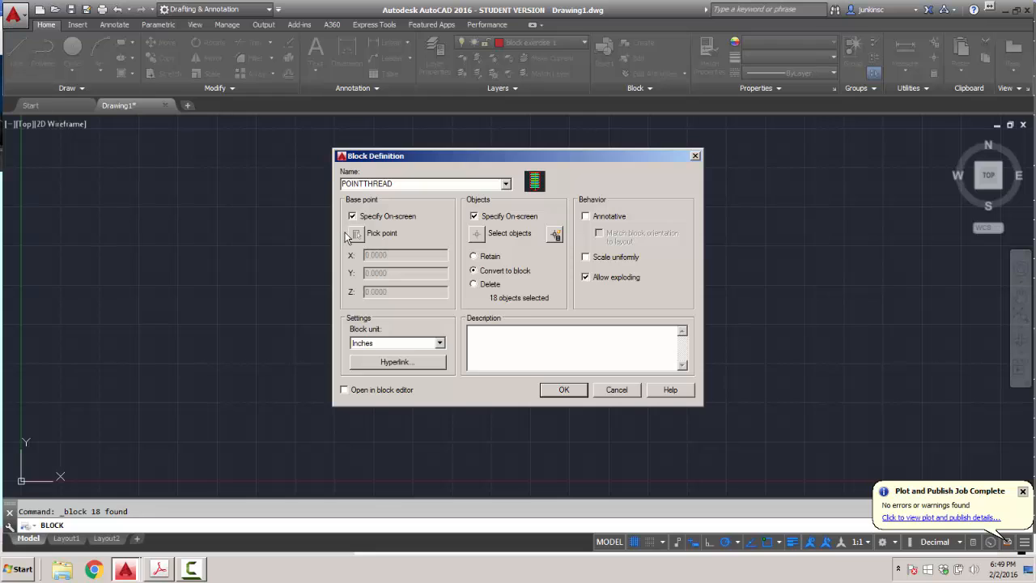
left_click(351, 216)
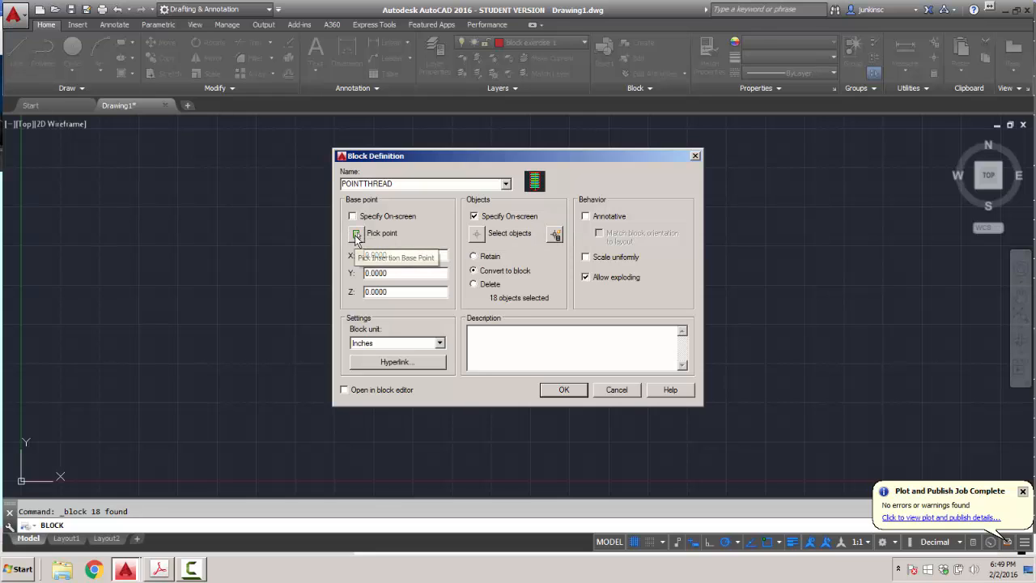
left_click(352, 216)
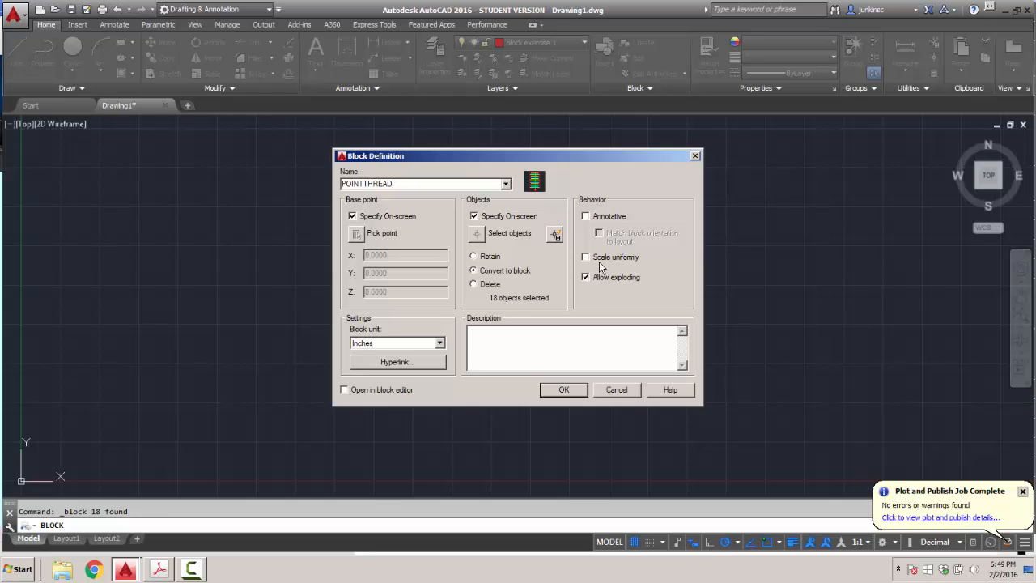
left_click(564, 391)
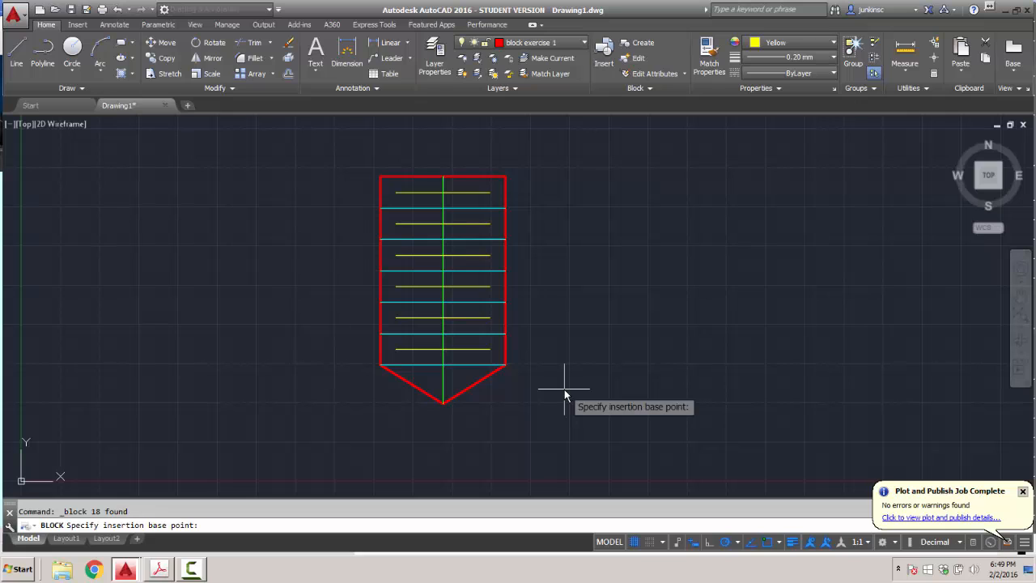
left_click(611, 71)
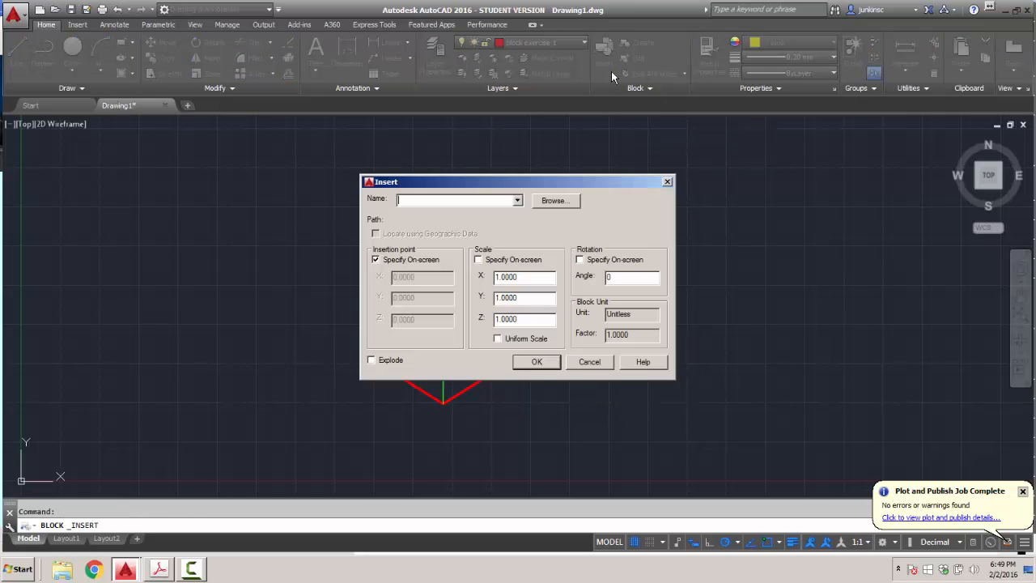
left_click(555, 201)
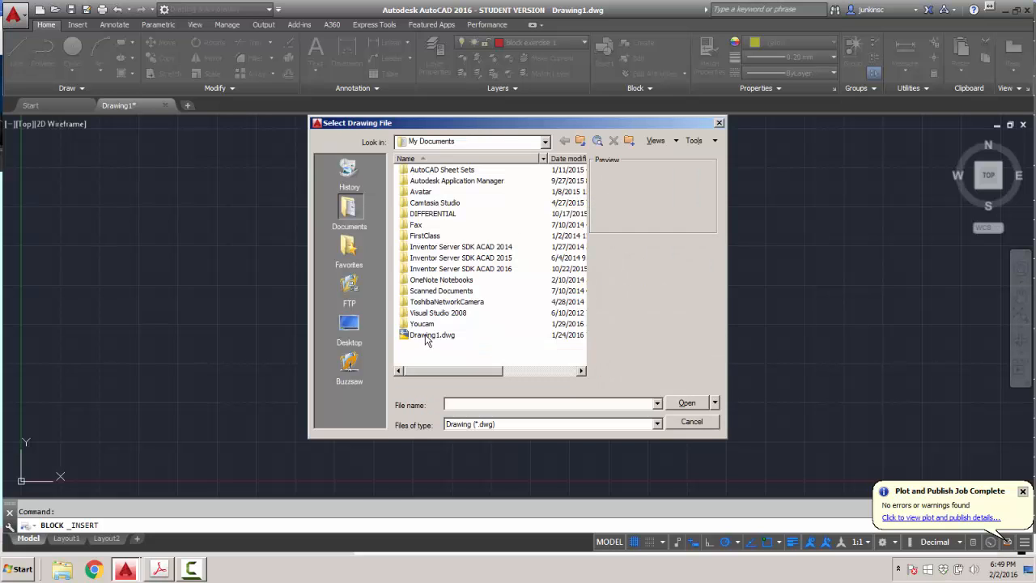
double_click(429, 334)
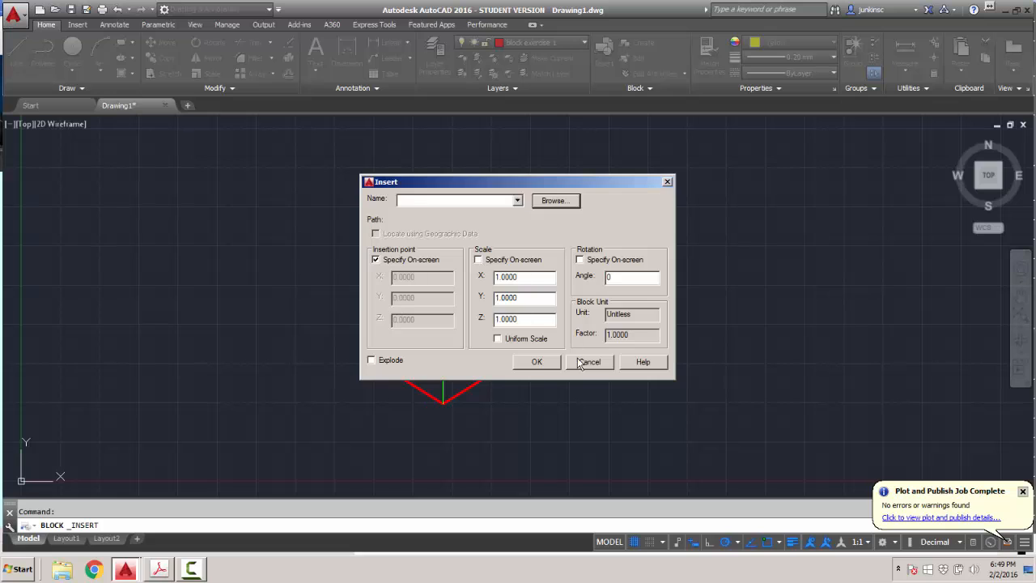
left_click(586, 360)
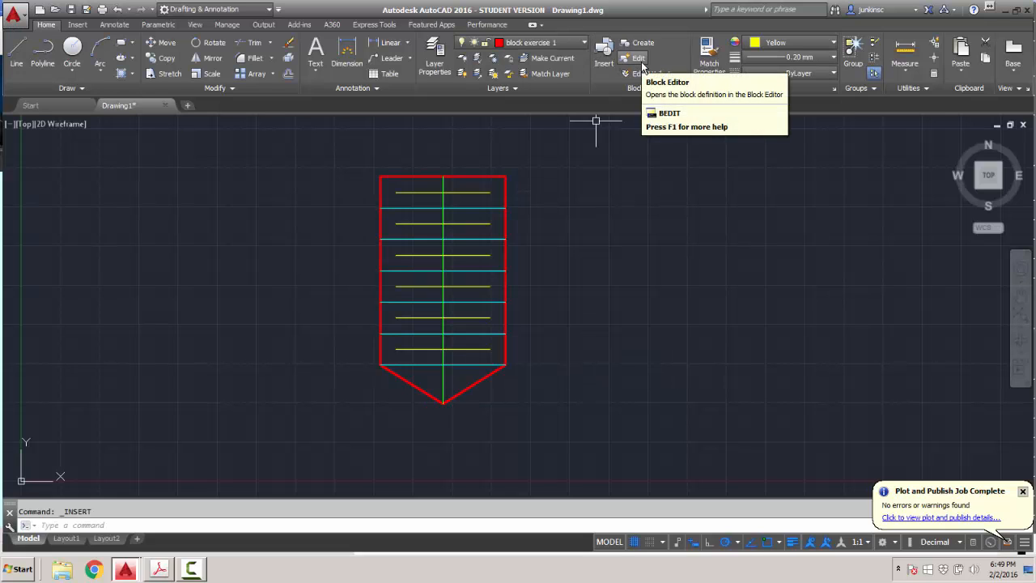
Dismiss the plot notice and define a block from the shape, based right of the bottom tip.
left_click(1023, 491)
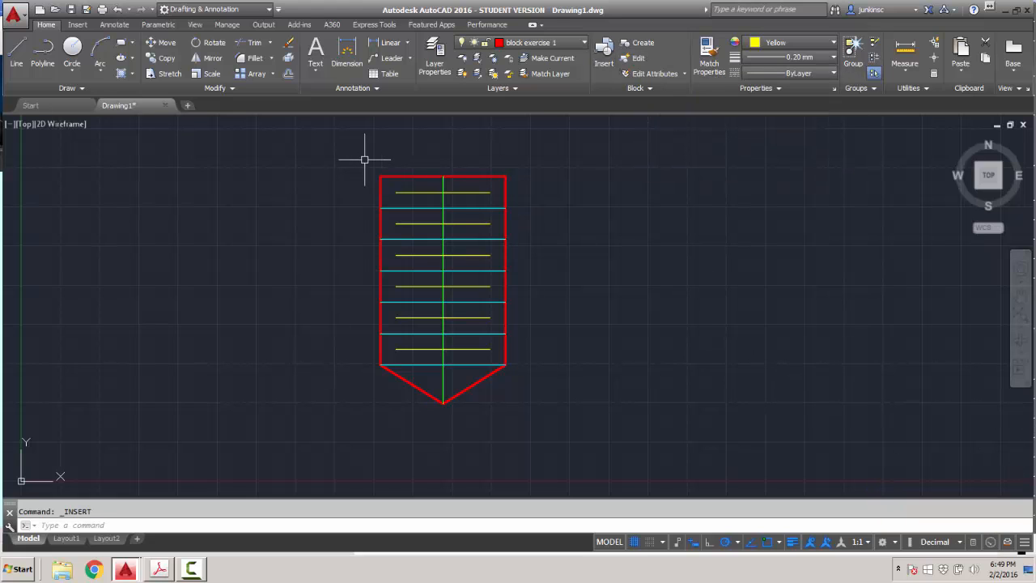
left_click(361, 159)
left_click(548, 423)
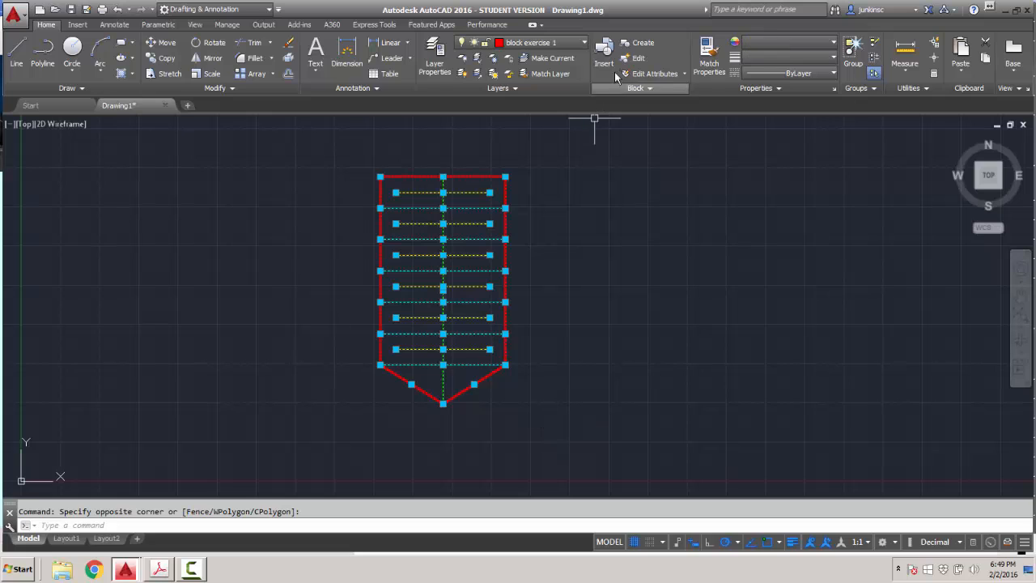
left_click(642, 43)
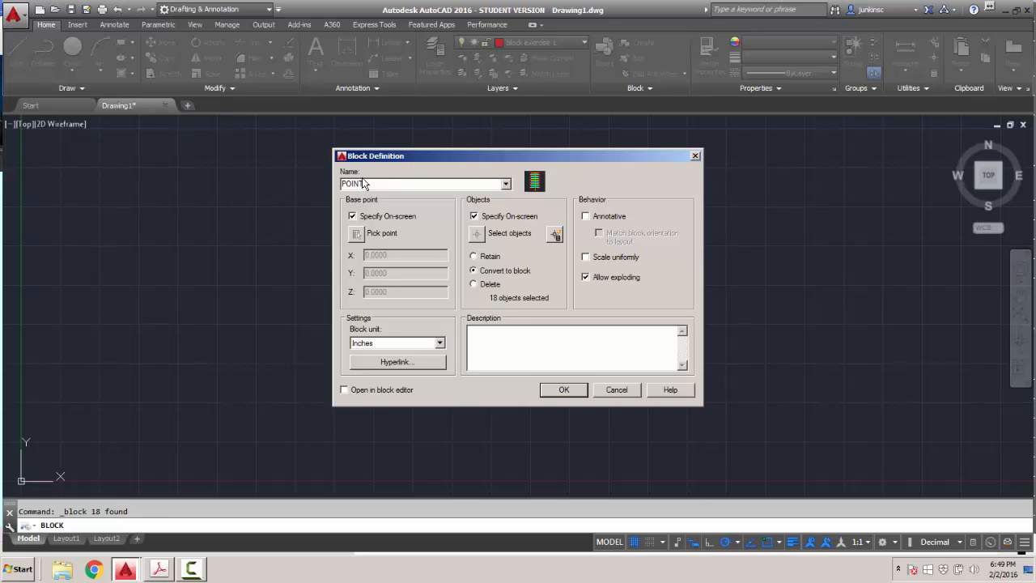
left_click(505, 184)
left_click(505, 185)
left_click(564, 391)
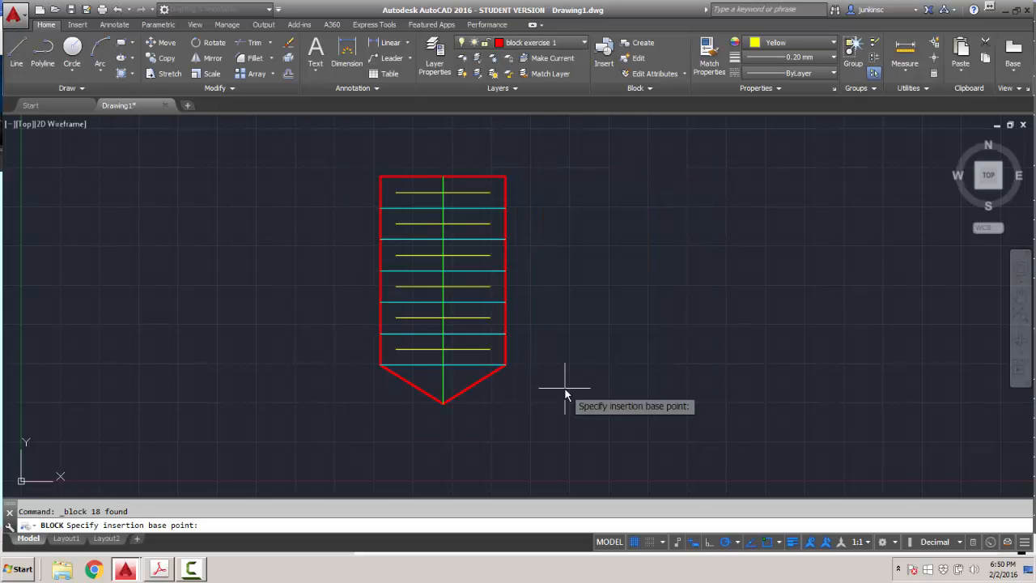
left_click(620, 342)
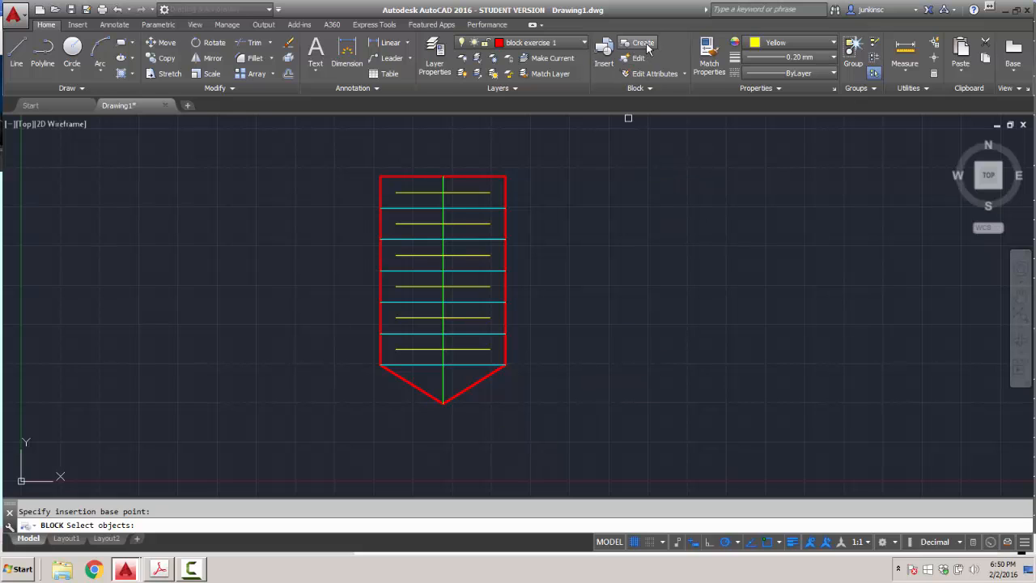
Open the Insert and Create Block dialogs, then cancel both without changes.
left_click(603, 65)
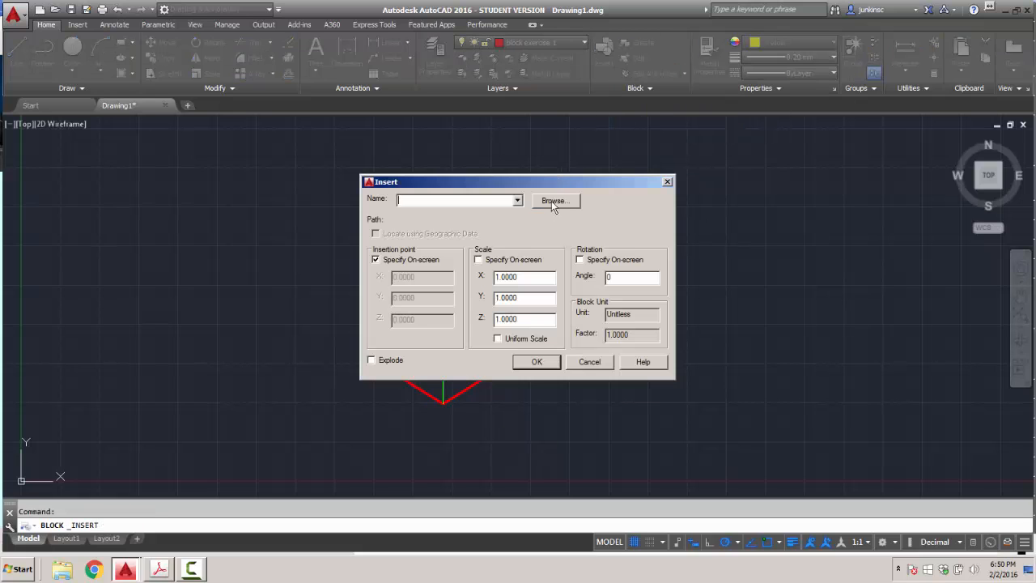
left_click(590, 362)
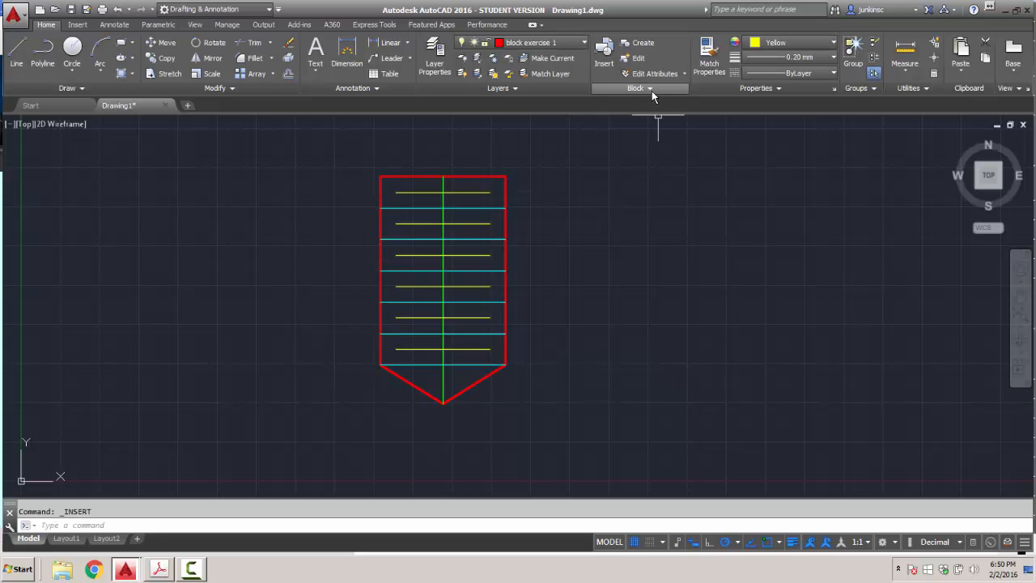
left_click(652, 89)
left_click(647, 47)
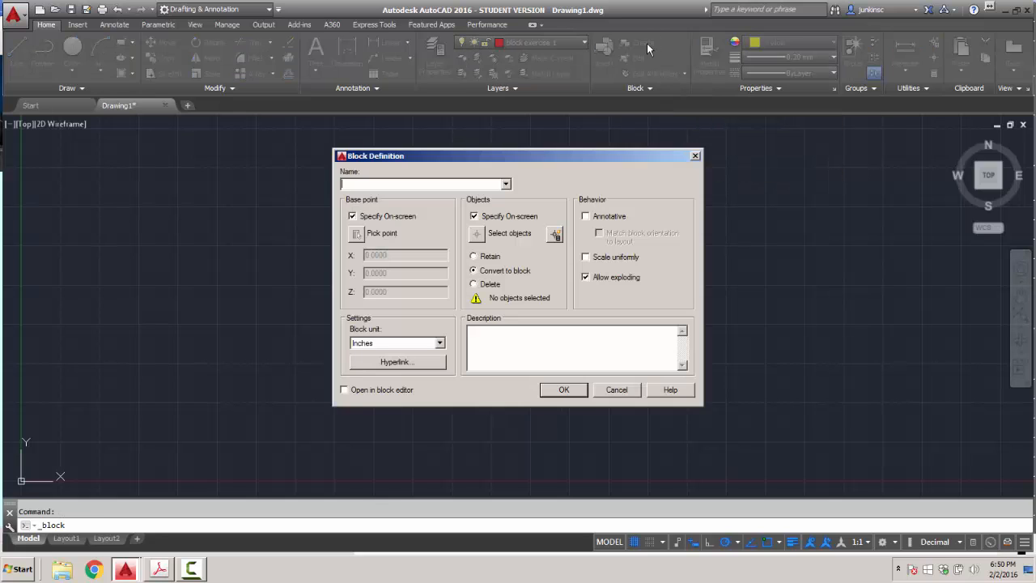
left_click(615, 391)
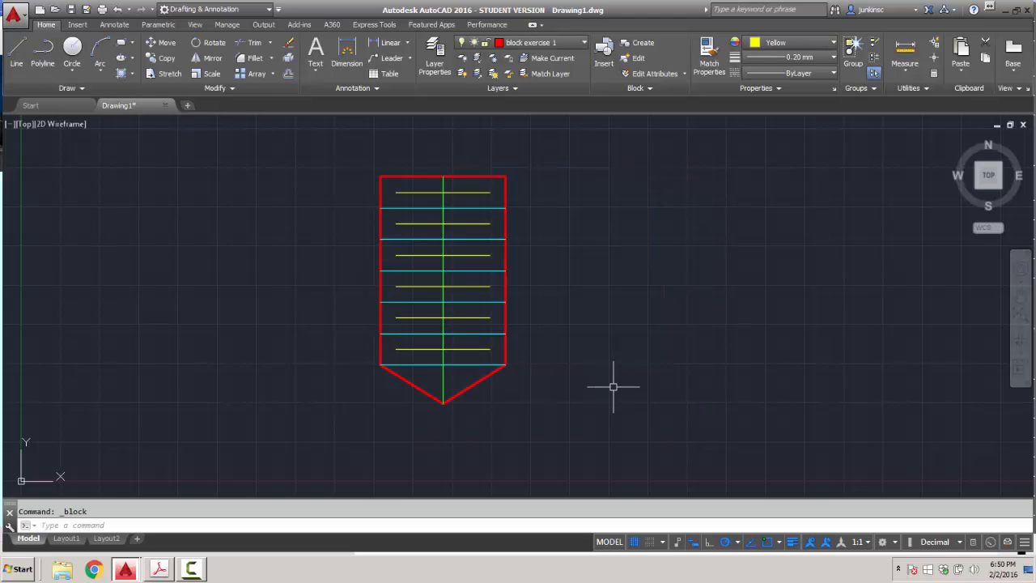
Start a block named POINT THREAD from the shield, with objects chosen on screen.
left_click(348, 149)
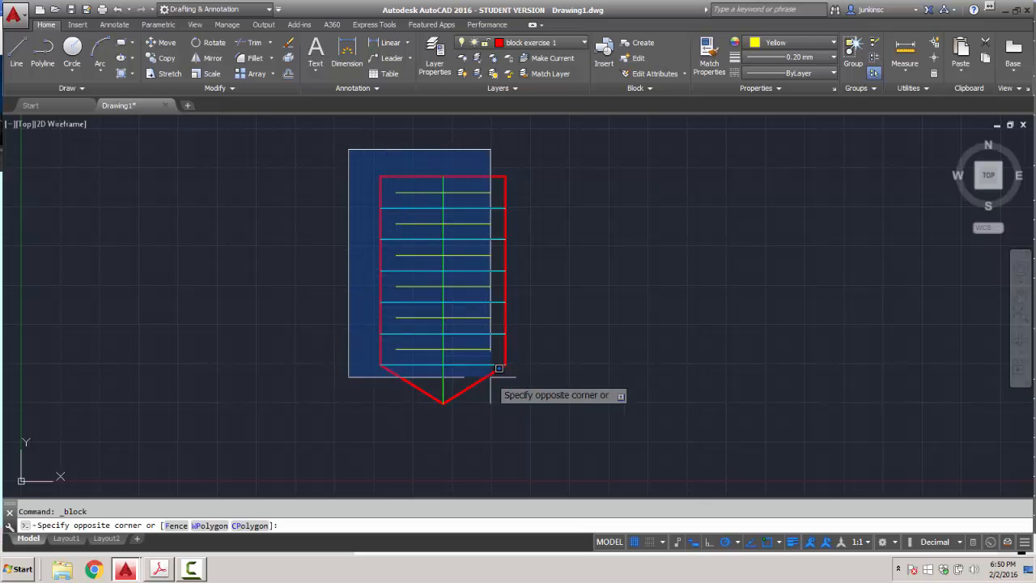
left_click(540, 416)
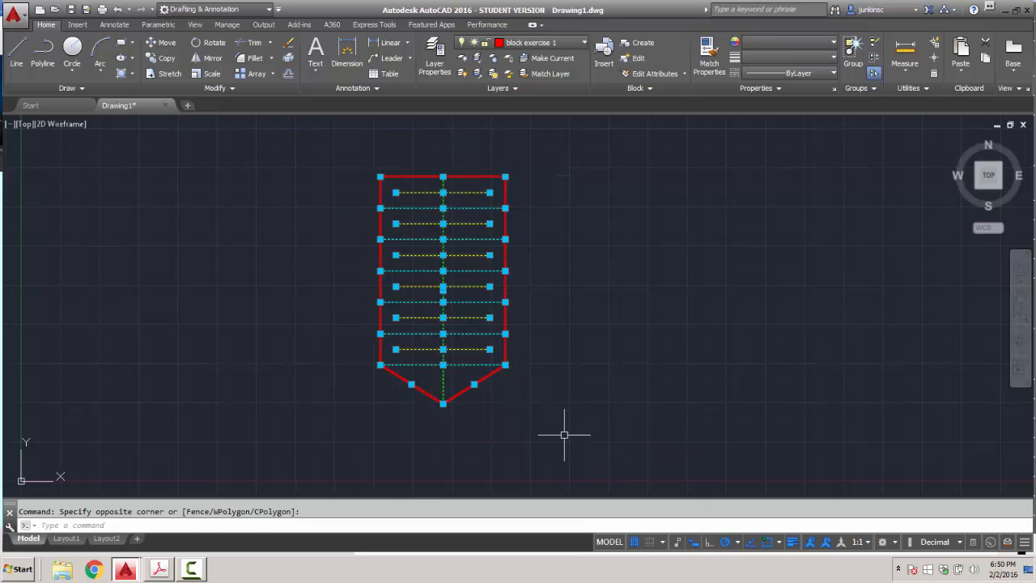
left_click(639, 43)
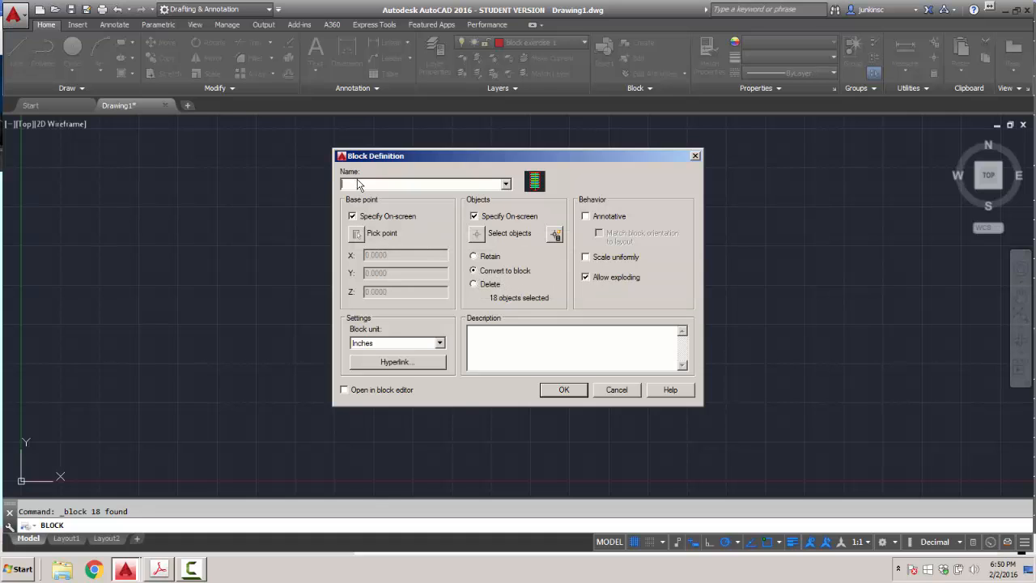
type("POINT THREAD")
left_click(474, 217)
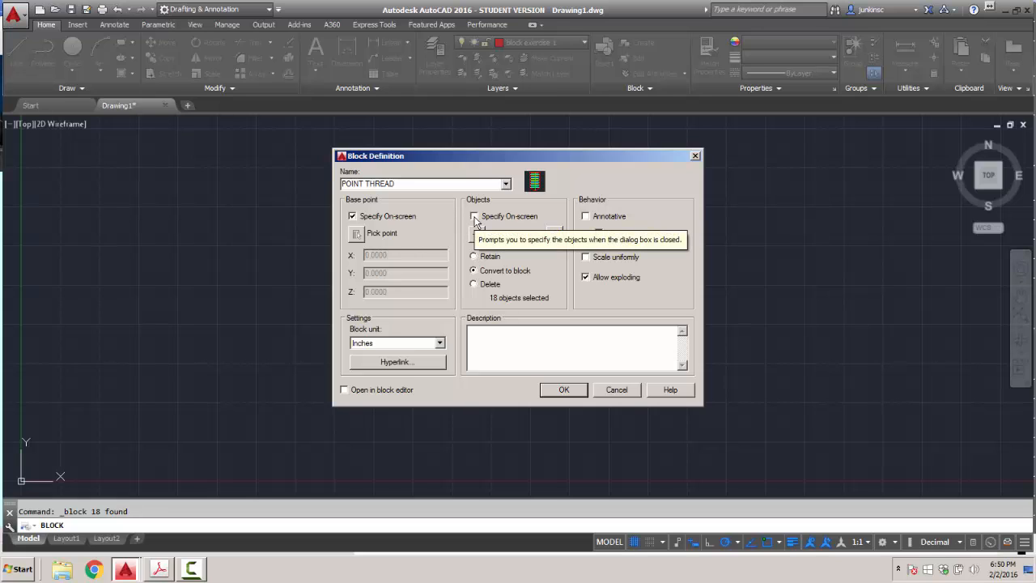
left_click(475, 216)
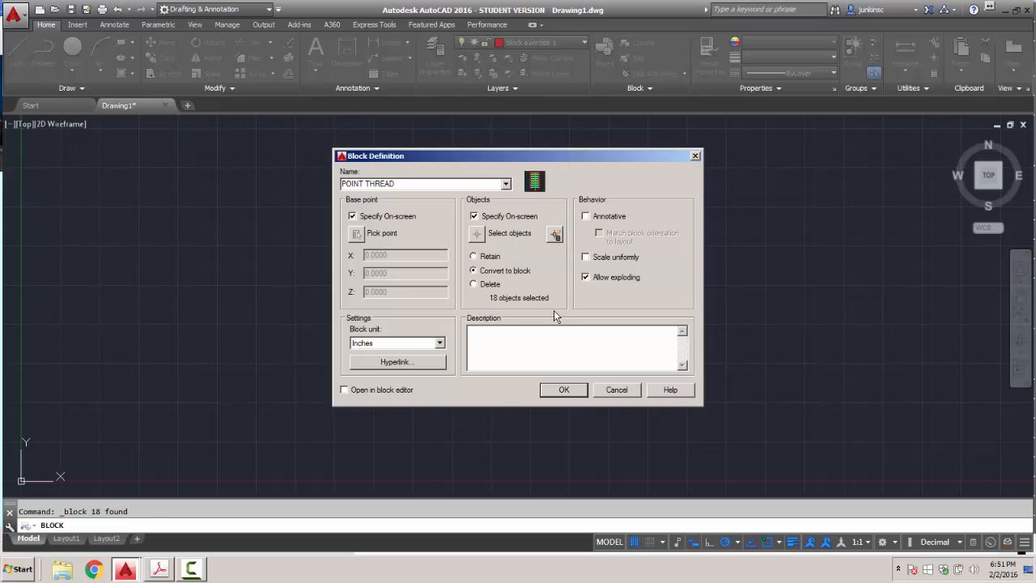
left_click(563, 391)
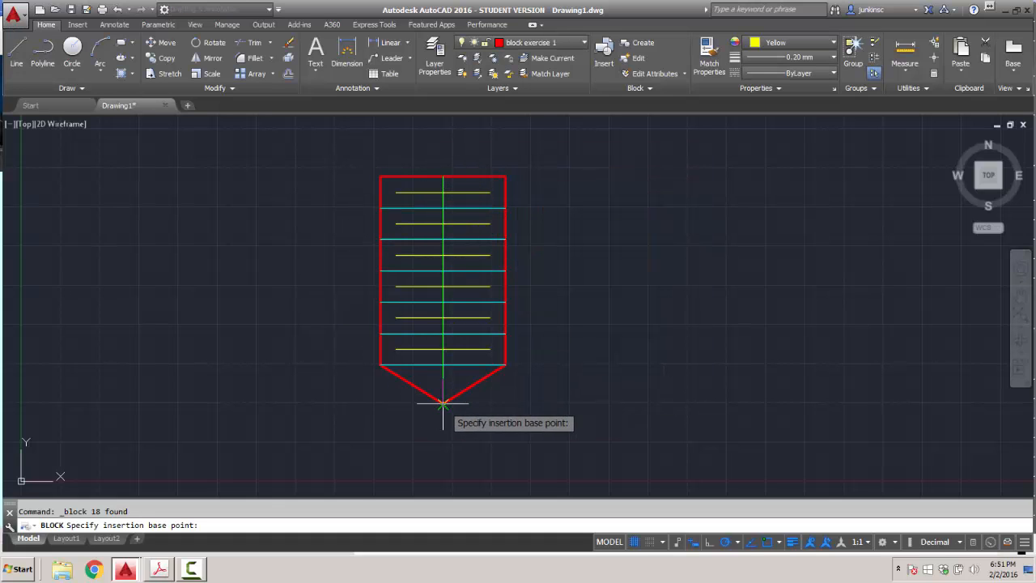
Set the base point at the shield's bottom tip and window-select all 18 objects.
left_click(442, 402)
left_click(353, 158)
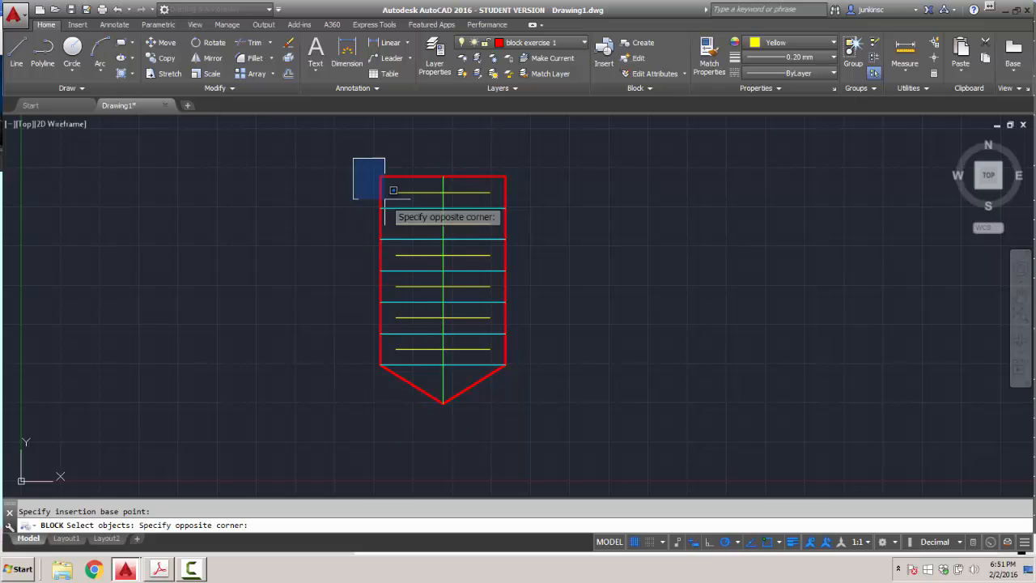
left_click(570, 429)
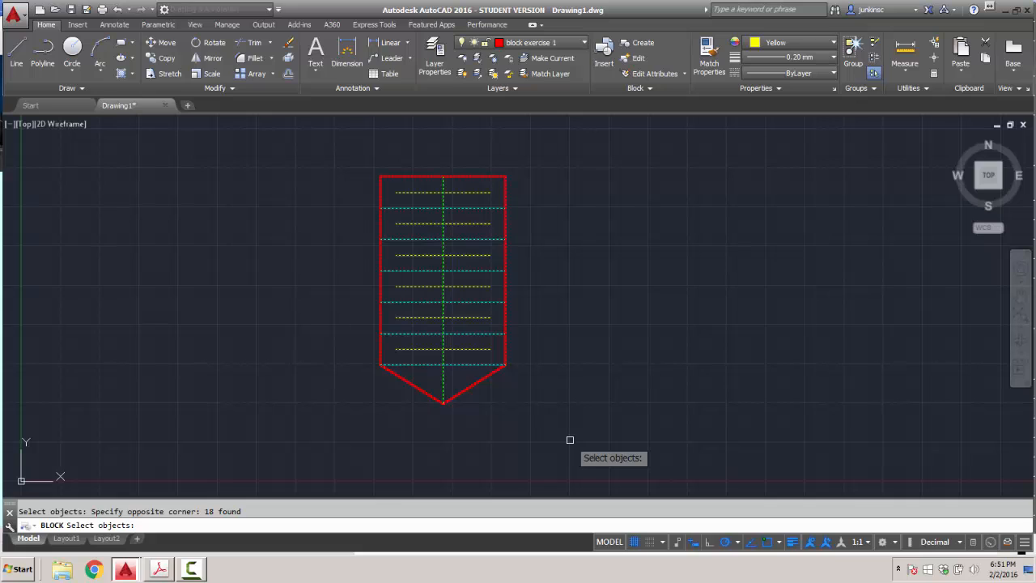
key("Return")
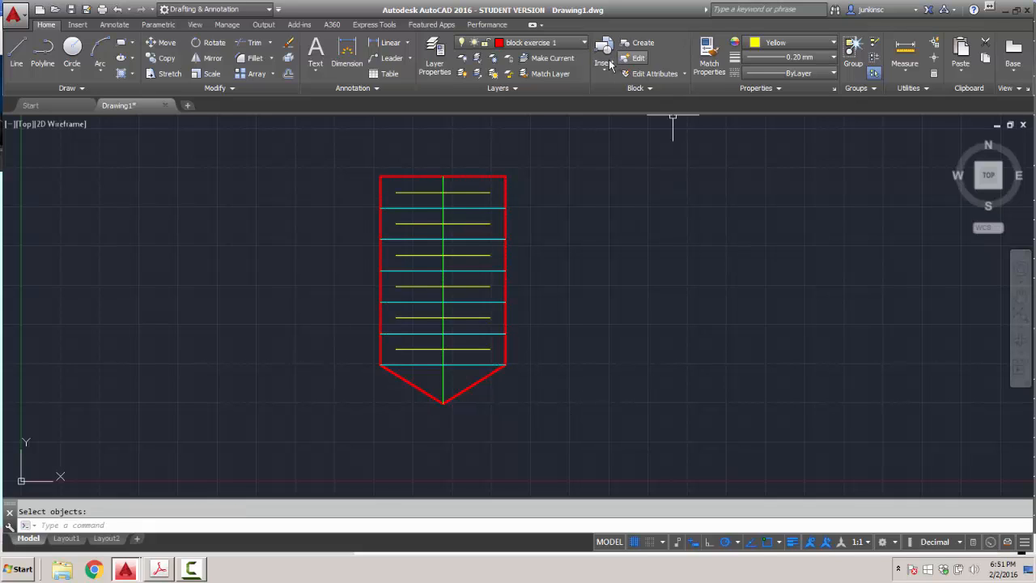
Insert two POINT THREAD copies to the right of the original shape.
left_click(607, 74)
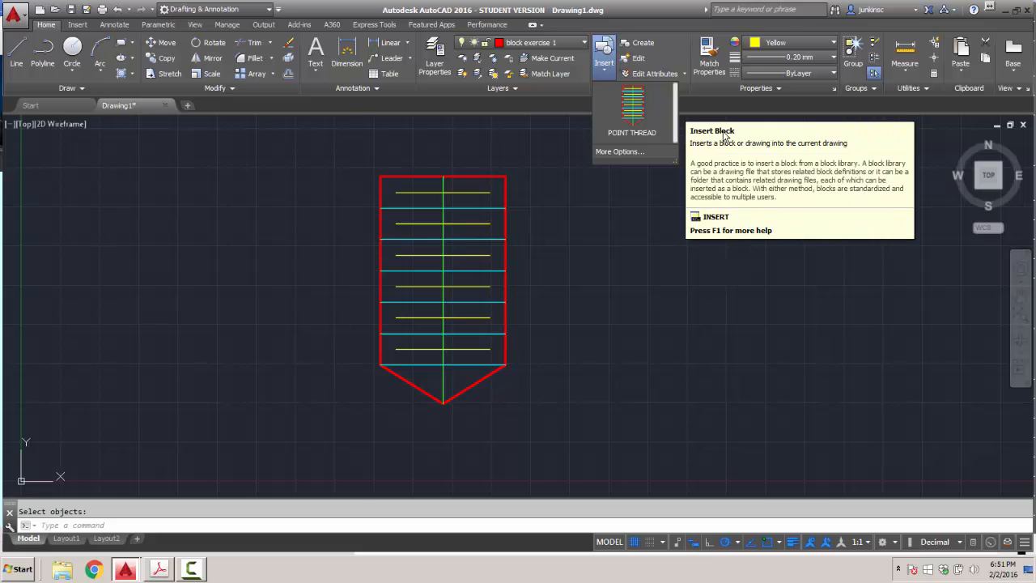
left_click(632, 118)
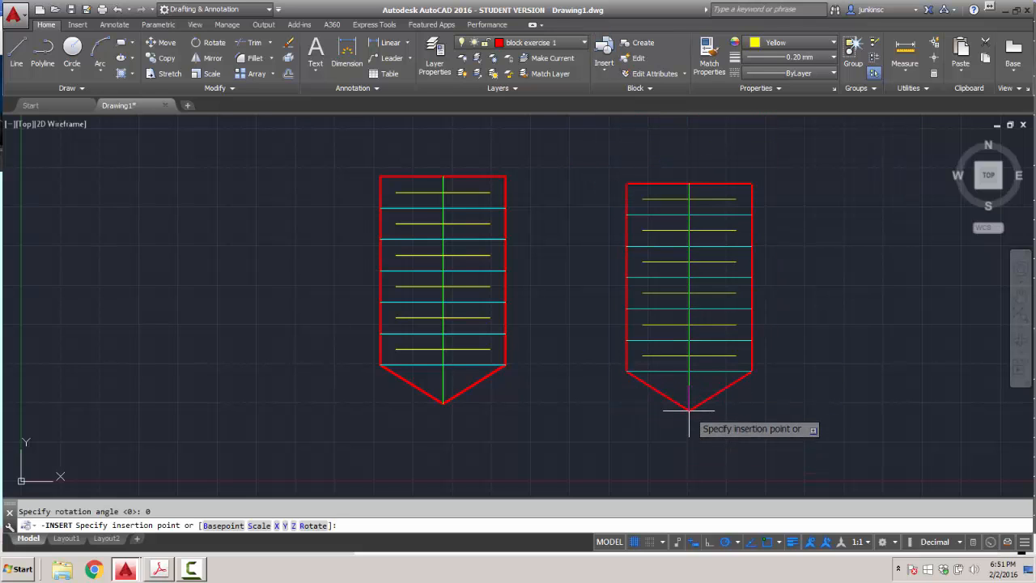
left_click(689, 410)
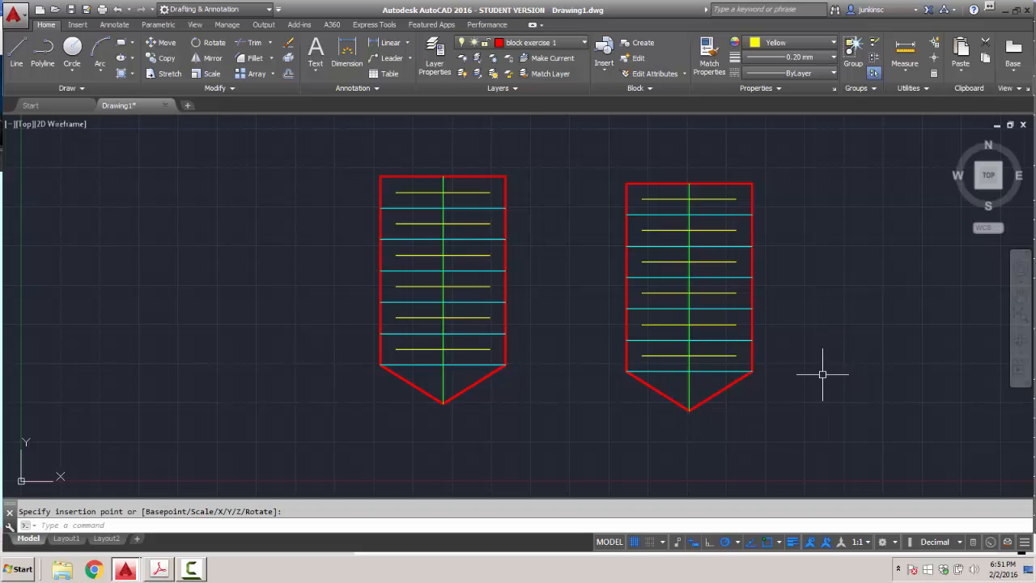
left_click(604, 71)
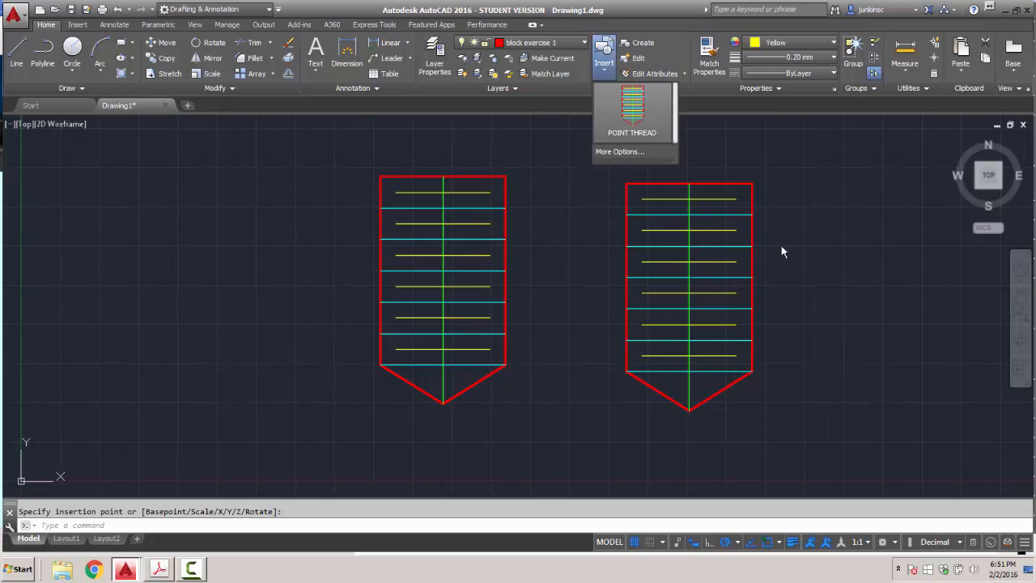
left_click(631, 130)
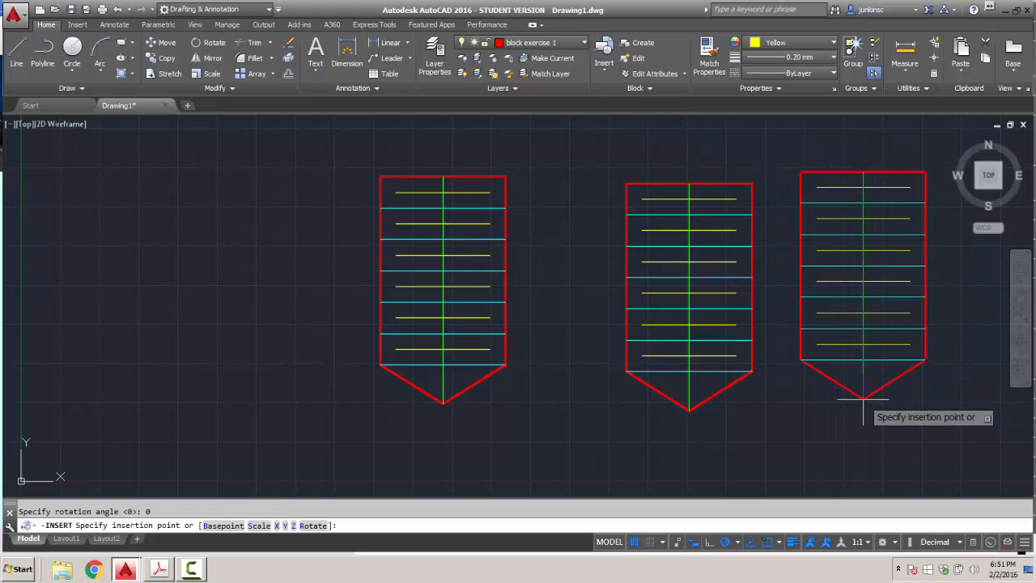
left_click(863, 398)
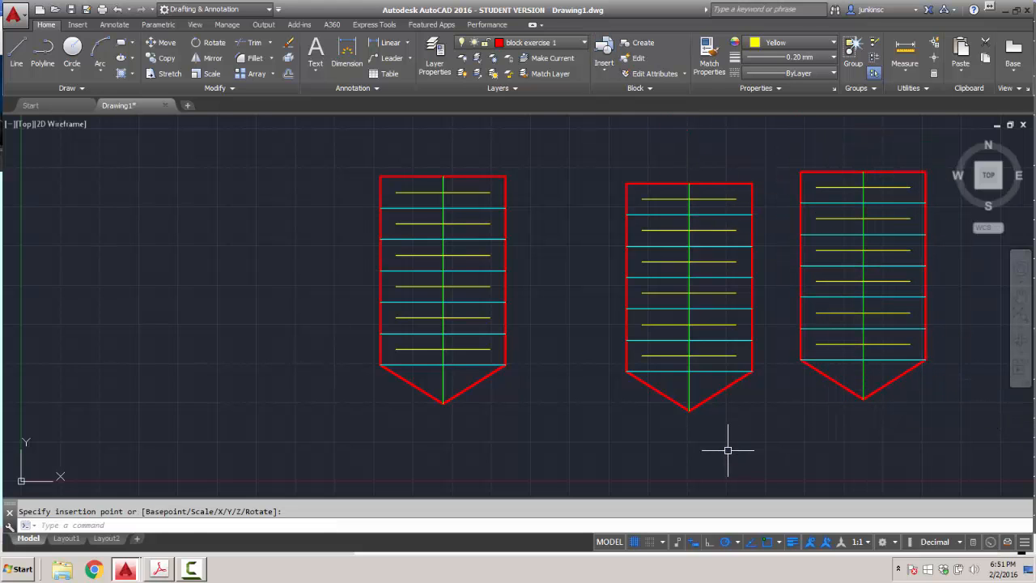
left_click(605, 72)
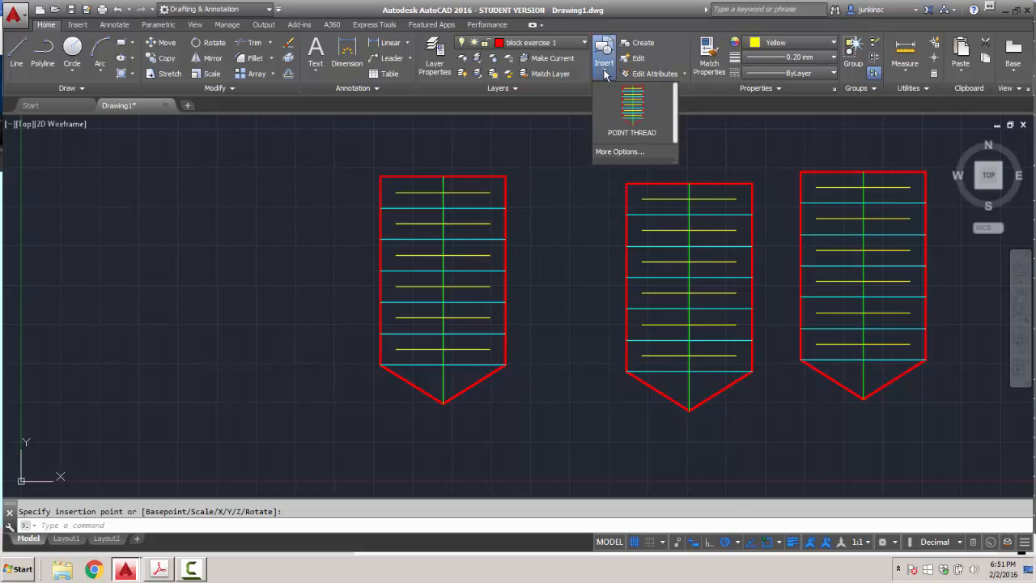
left_click(634, 153)
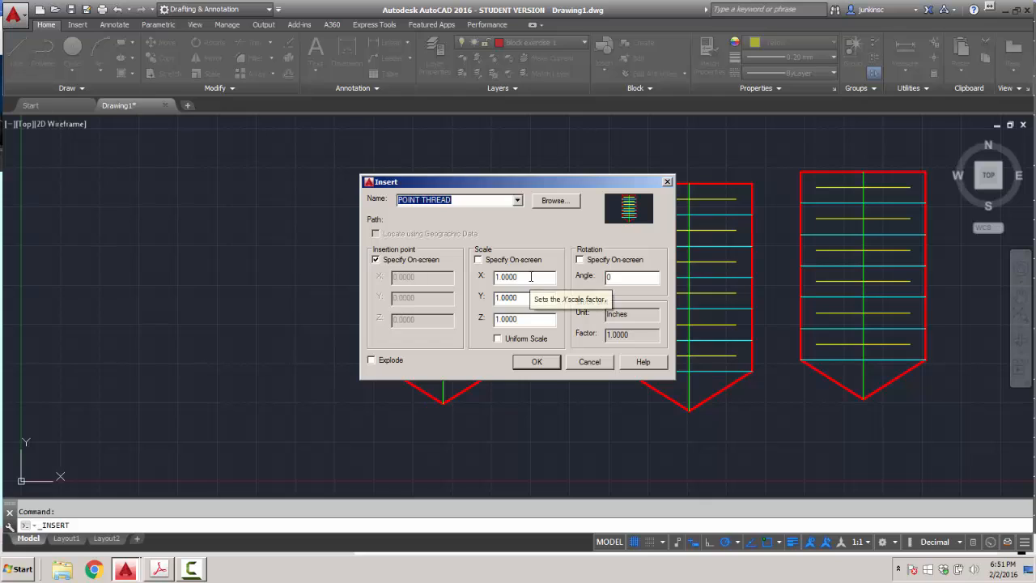
Insert a POINT THREAD copy with X scale 2 on the left side.
left_click(499, 277)
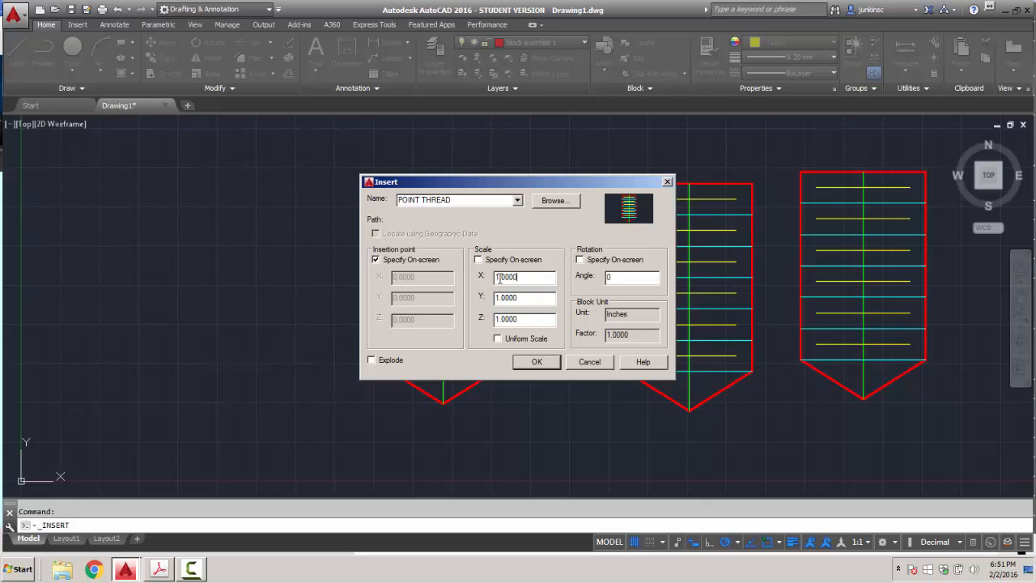
double_click(499, 276)
type("2")
key("Return")
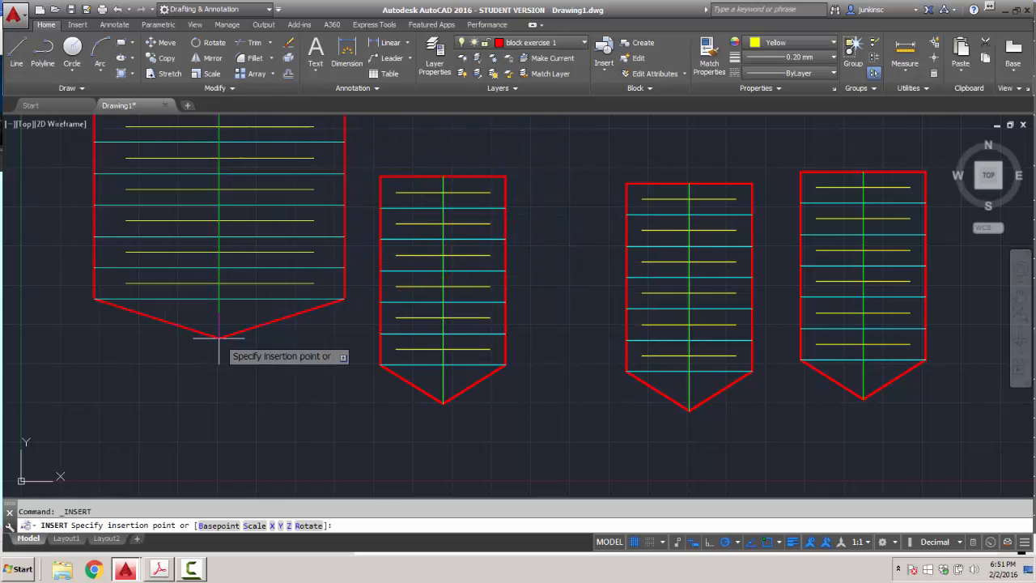
left_click(199, 405)
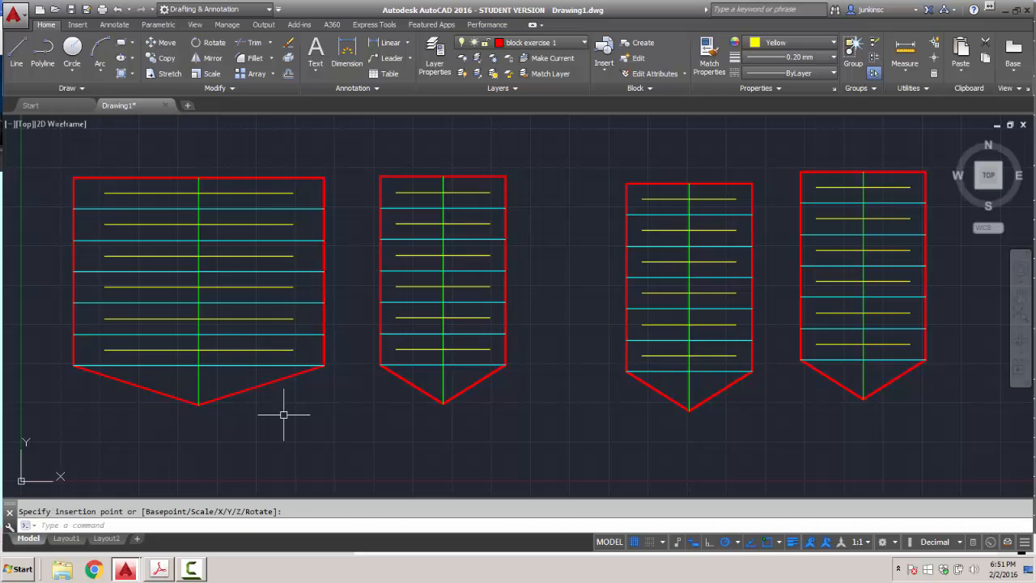
Insert another POINT THREAD copy with Y scale 2 at the far right.
scroll(282, 411, "down", 5)
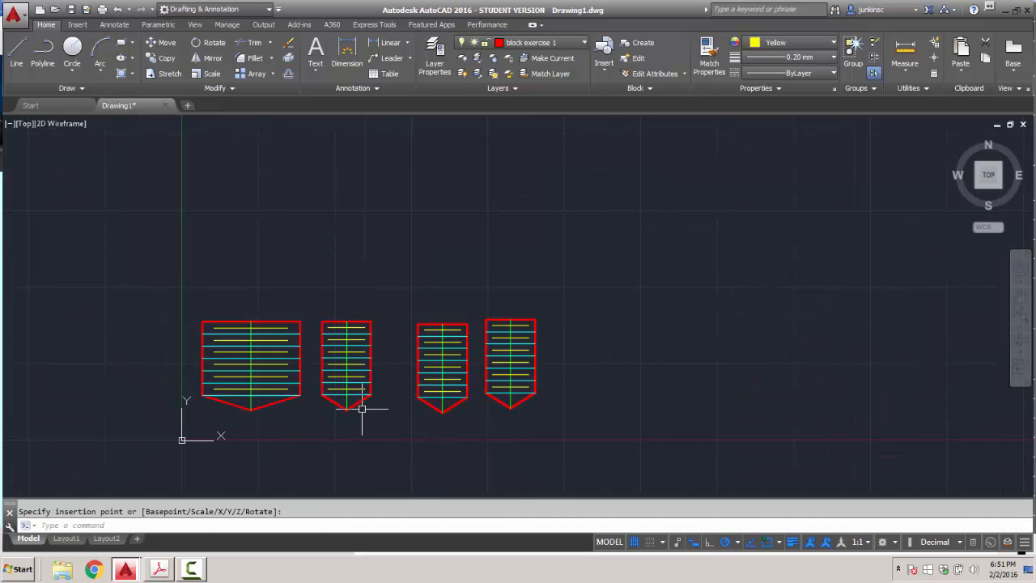
left_click(604, 63)
left_click(619, 152)
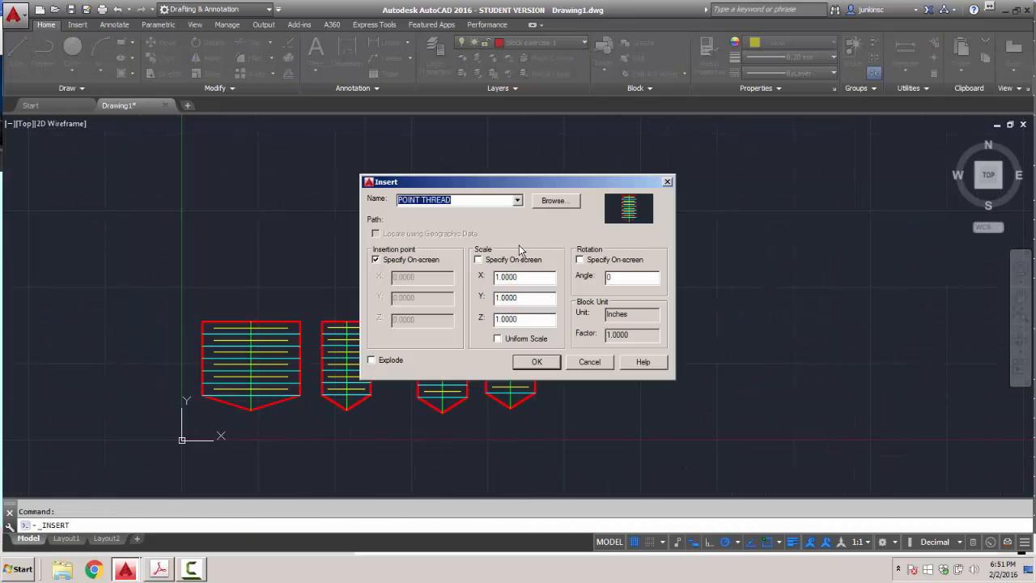
left_click_drag(524, 298, 477, 301)
type("2")
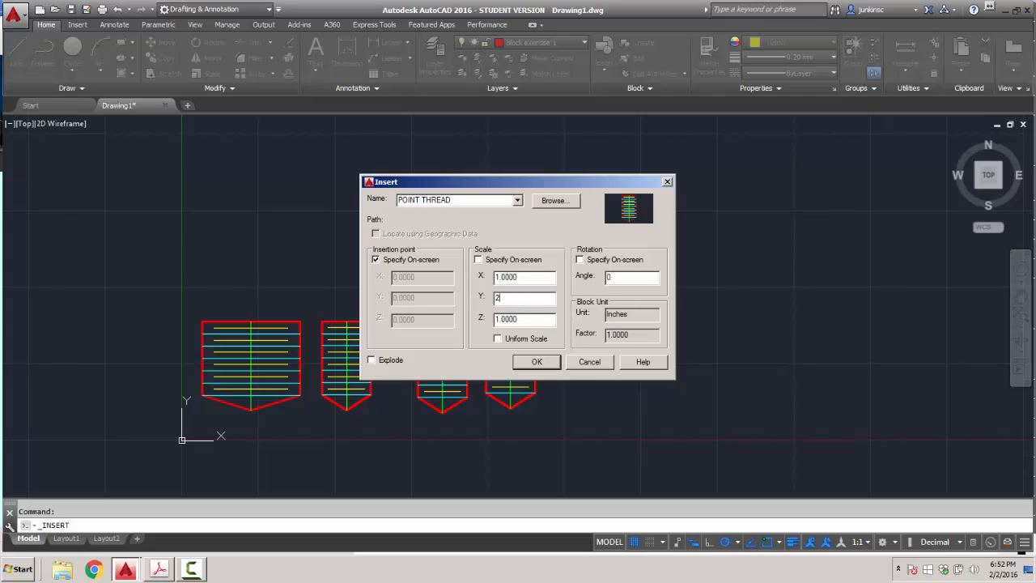
left_click(535, 361)
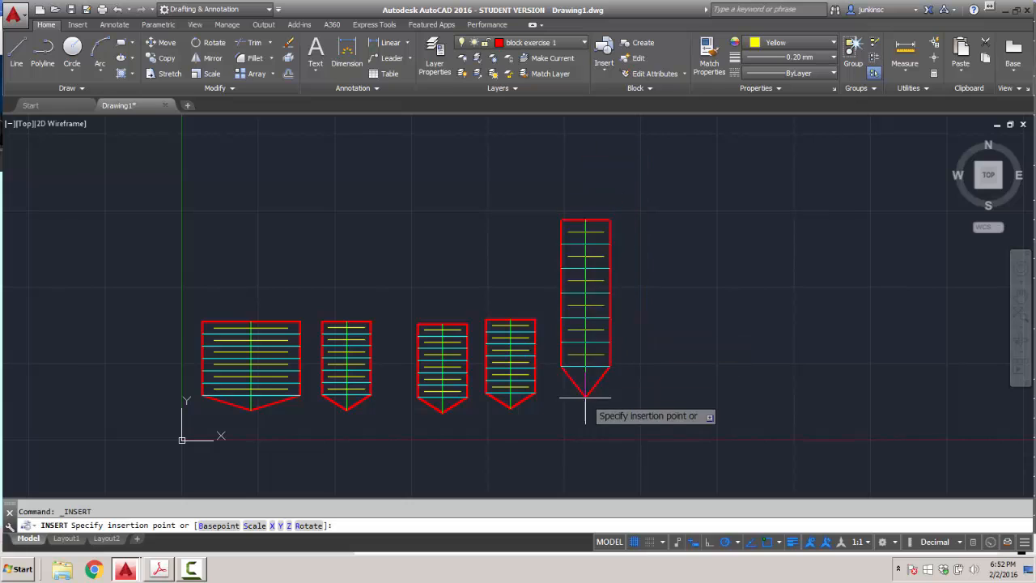
left_click(680, 335)
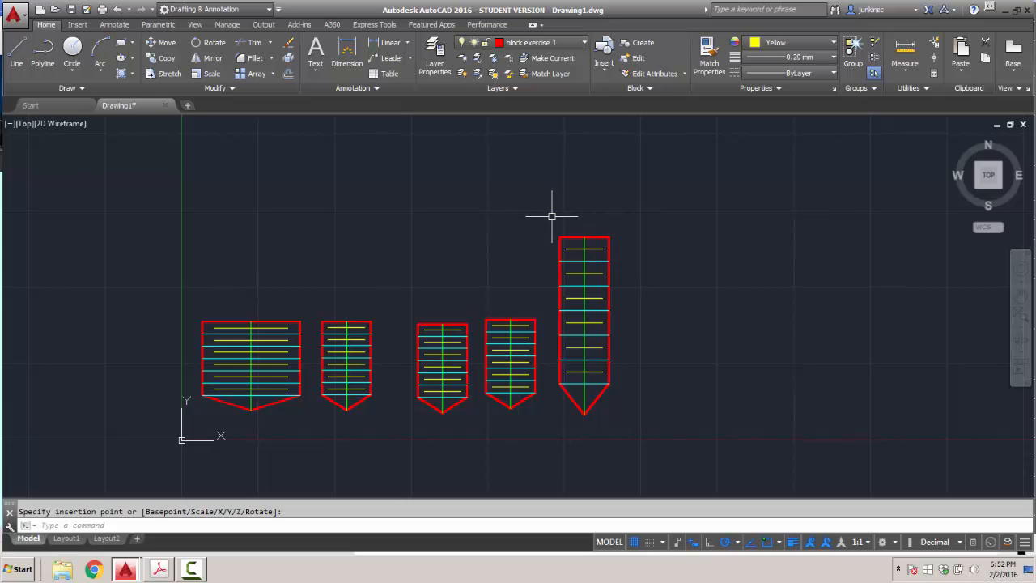
Cancel the window selection and enter WBLOCK to write objects to a file.
left_click(551, 216)
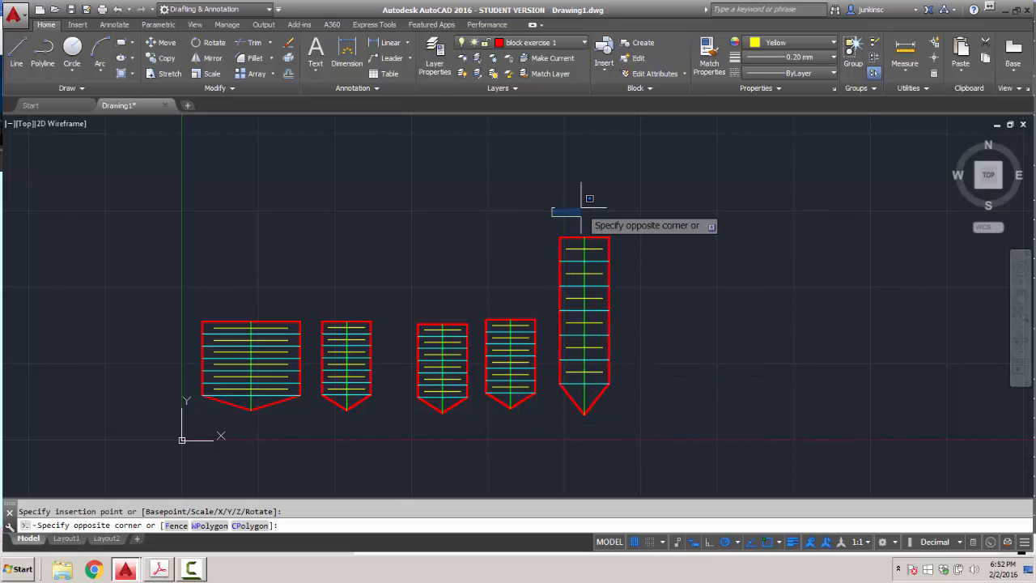
key("Escape")
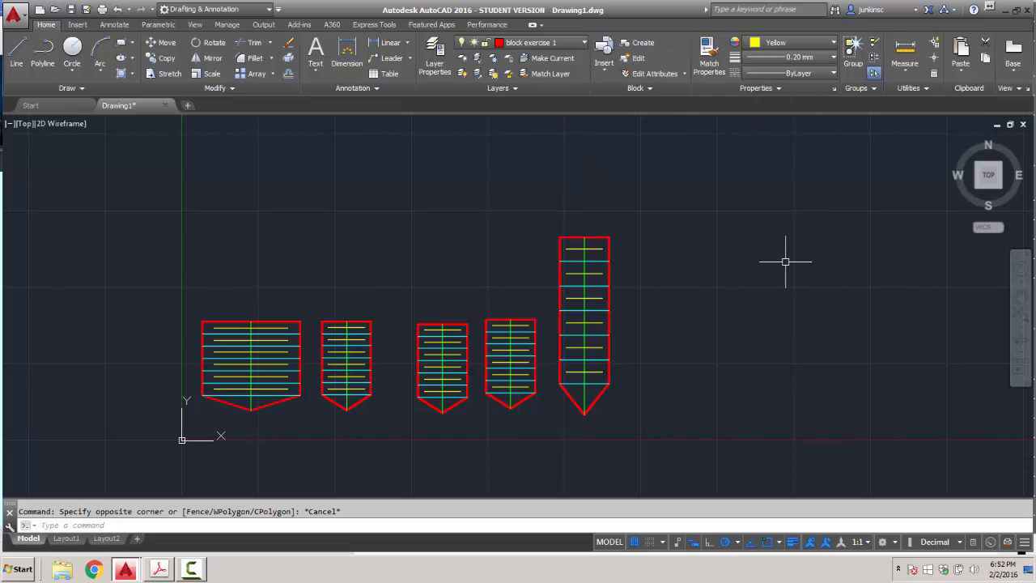
type("WBLOCK")
key("Return")
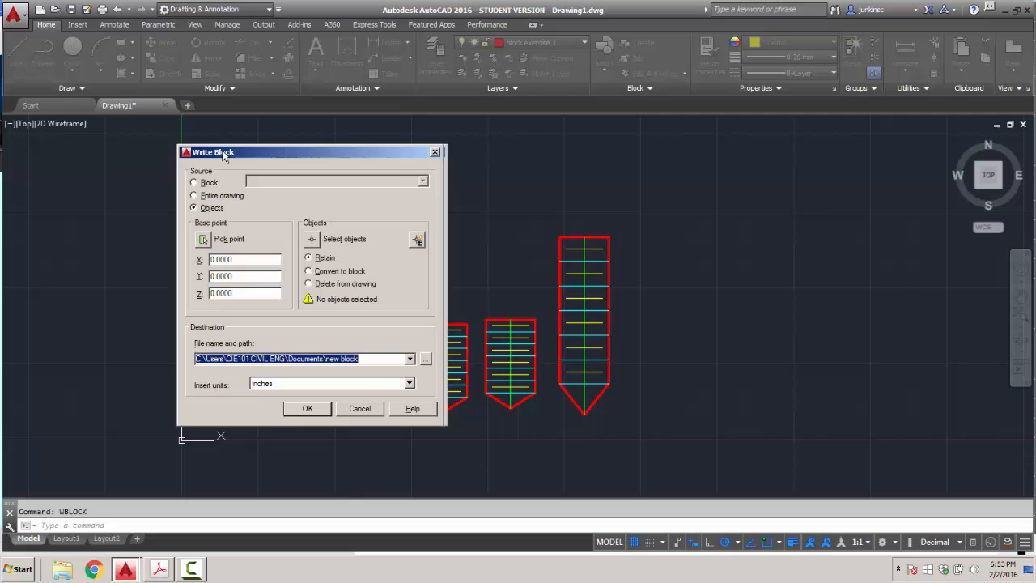
left_click_drag(247, 152, 214, 155)
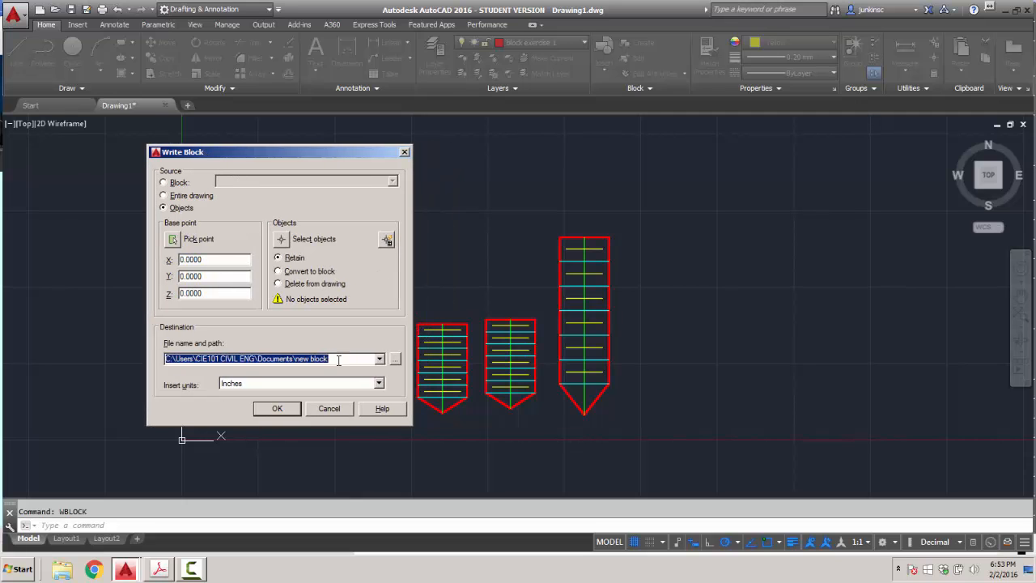
left_click(395, 359)
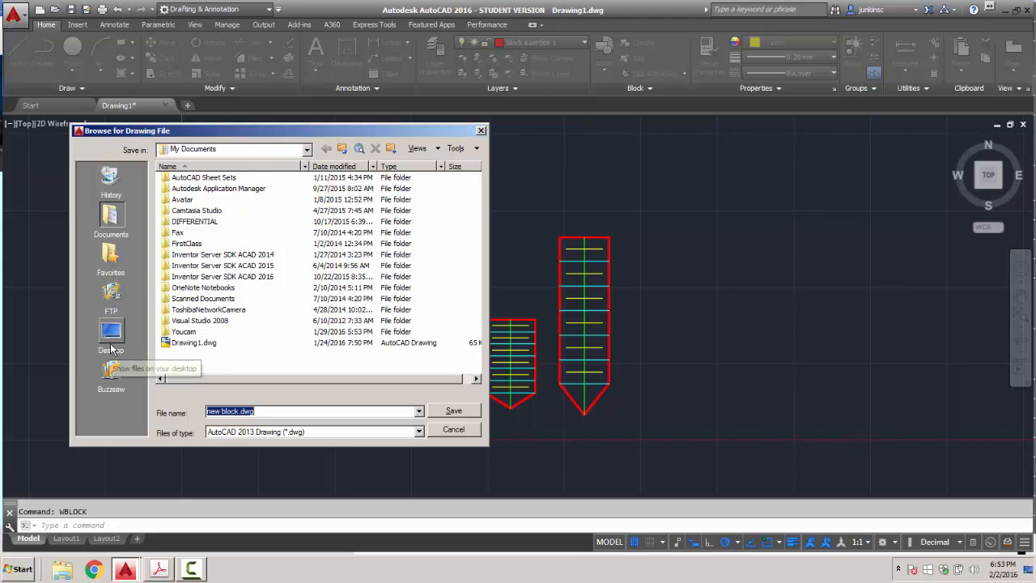
left_click(111, 347)
double_click(199, 331)
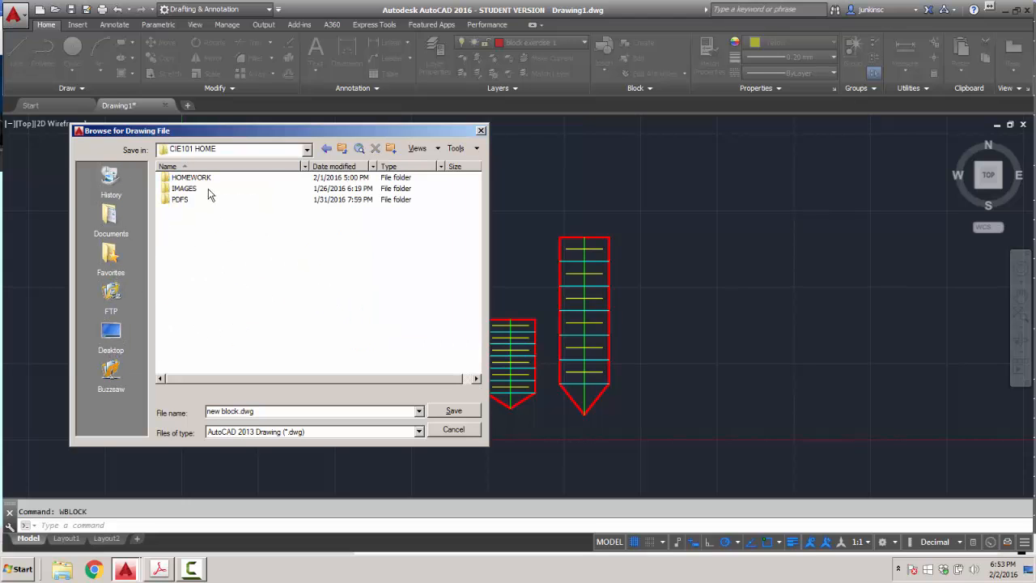
right_click(211, 226)
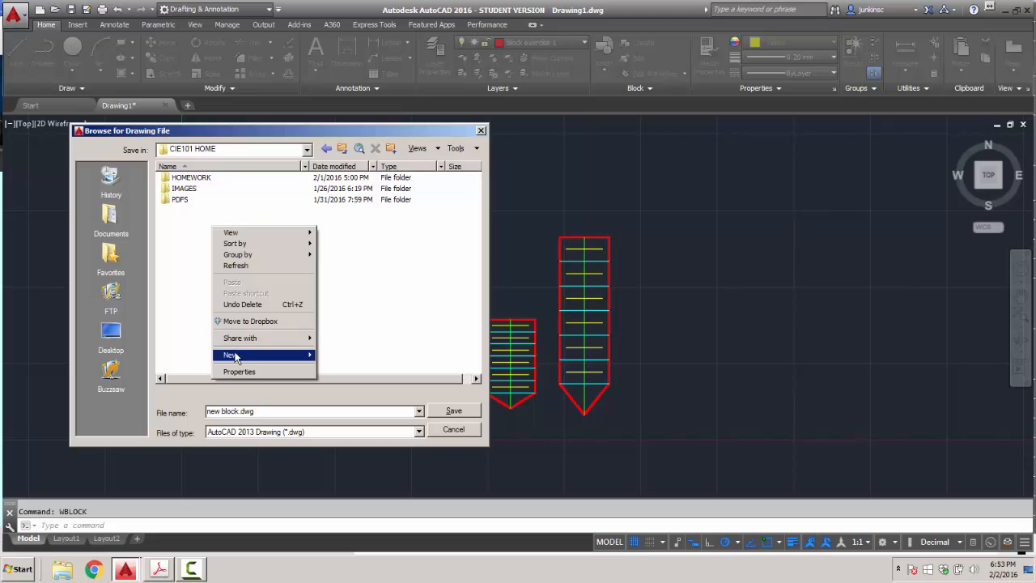
mouse_move(233, 356)
left_click(332, 356)
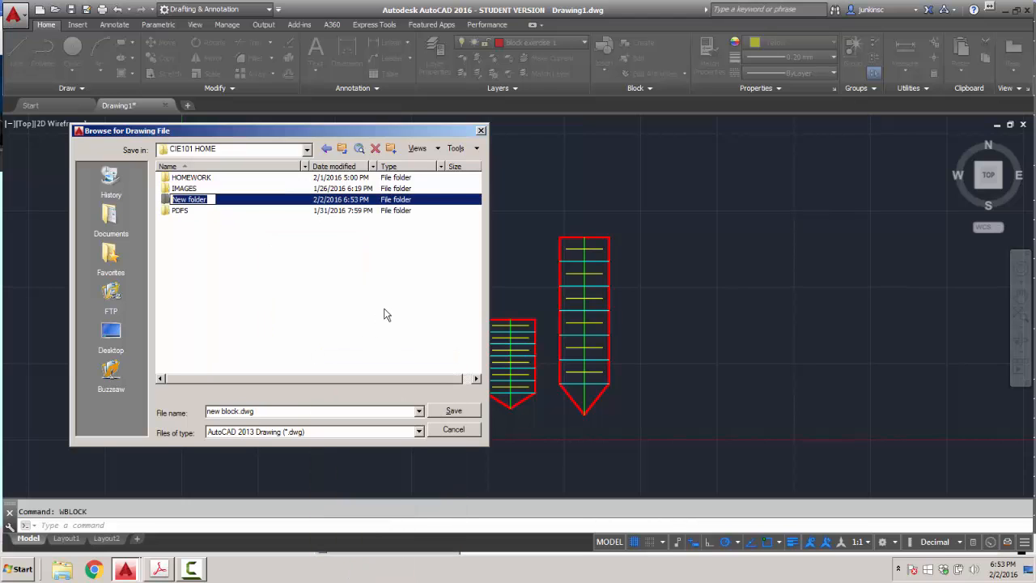
type("BLOCKS")
key("Return")
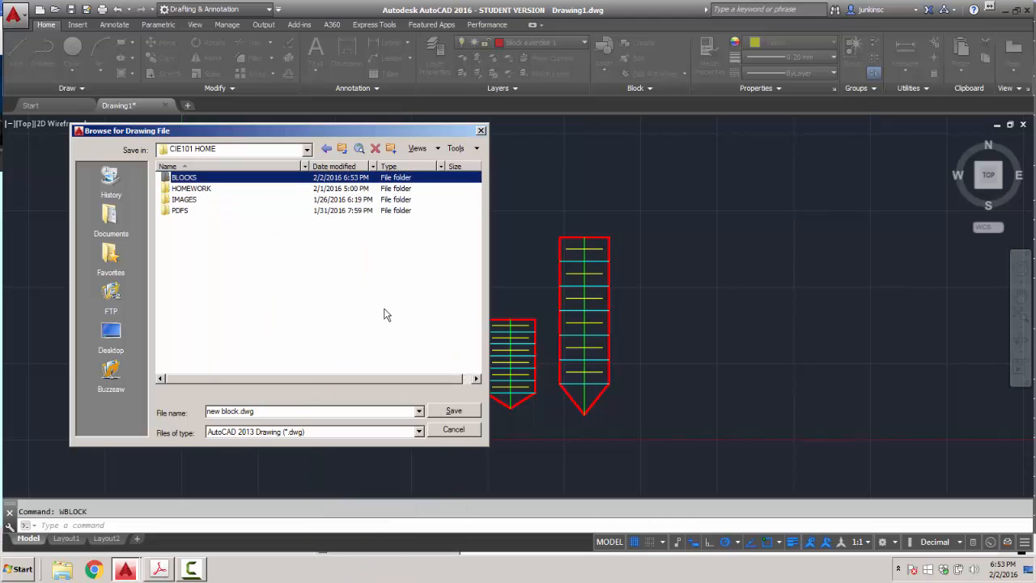
double_click(182, 178)
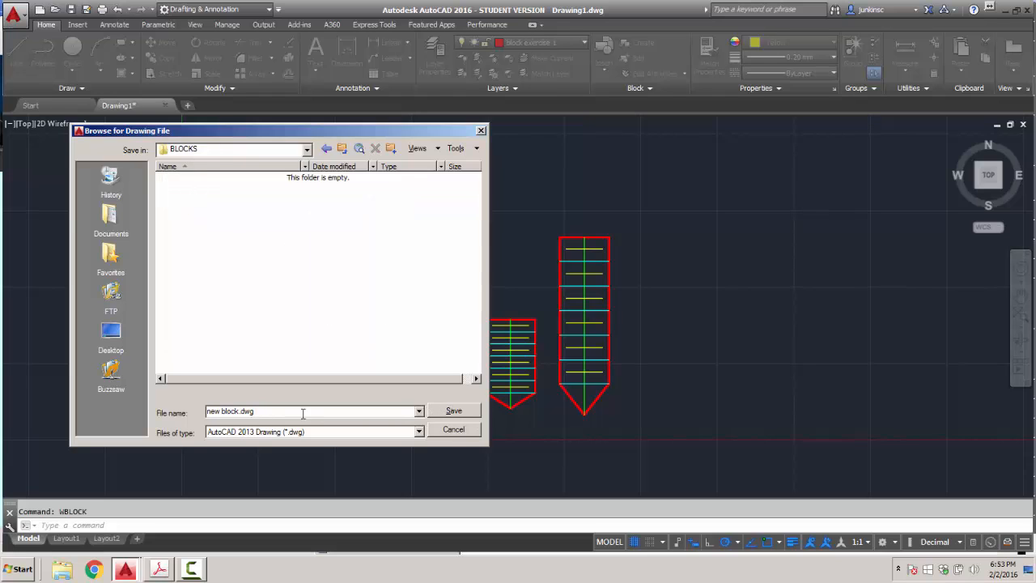
Try the POINT THREAD block as Write Block source, then revert to Objects.
left_click(458, 430)
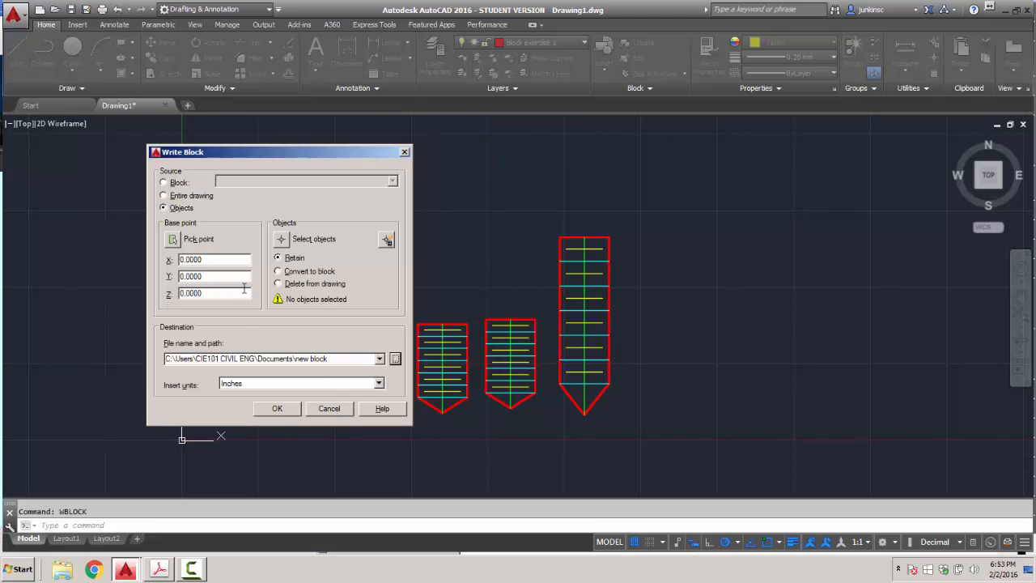
left_click(166, 184)
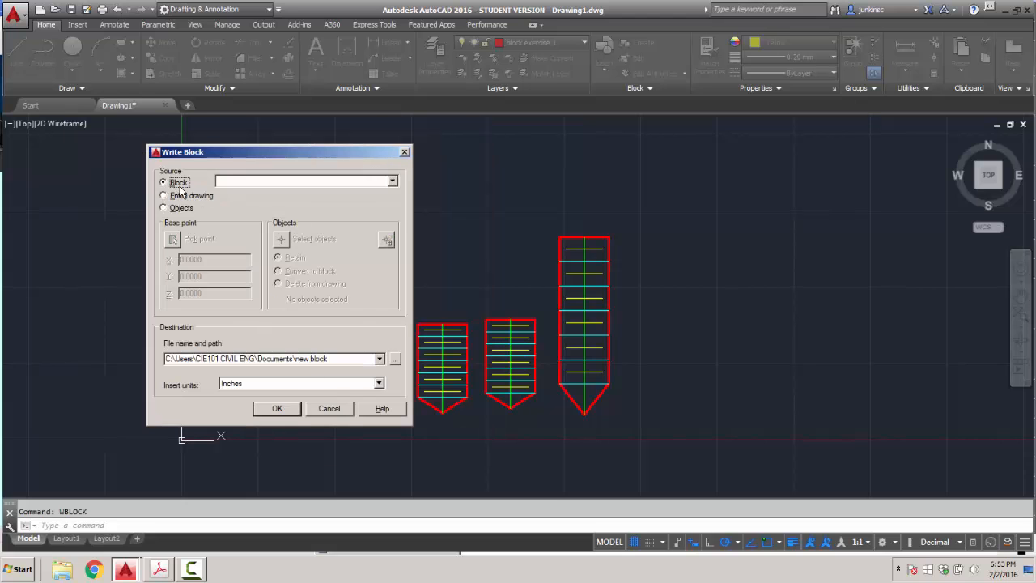
left_click(234, 181)
left_click(252, 195)
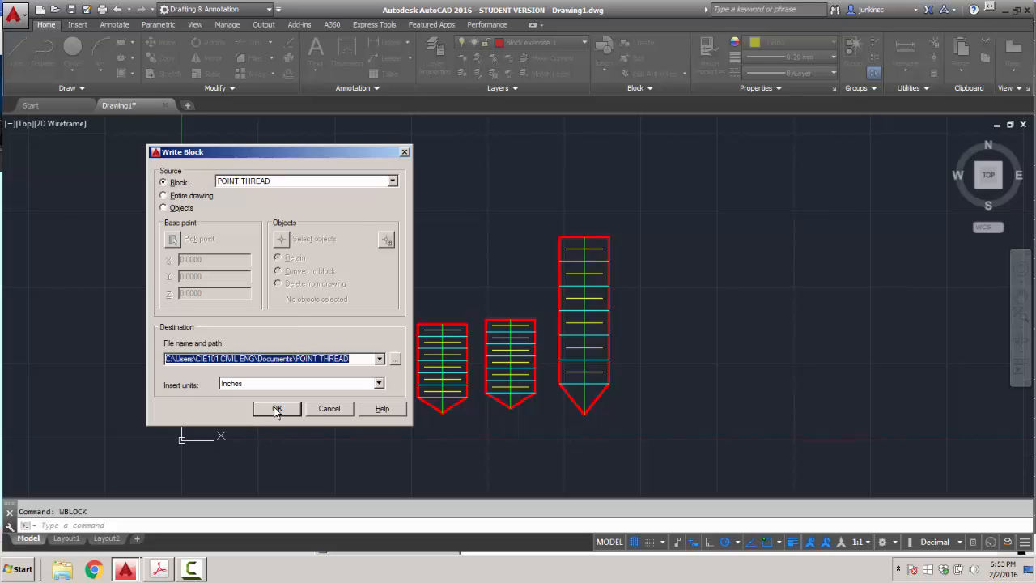
left_click(163, 208)
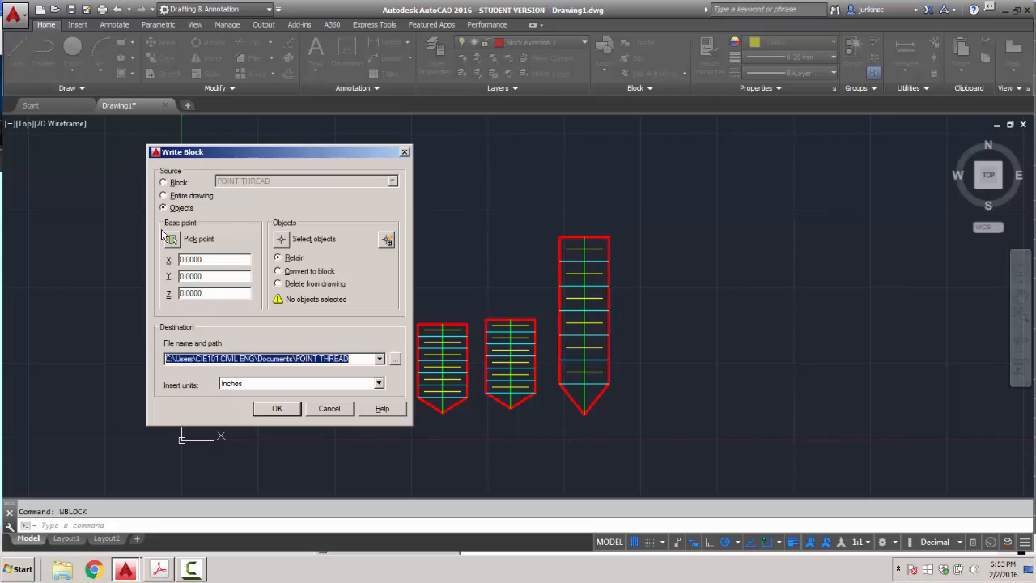
left_click(276, 410)
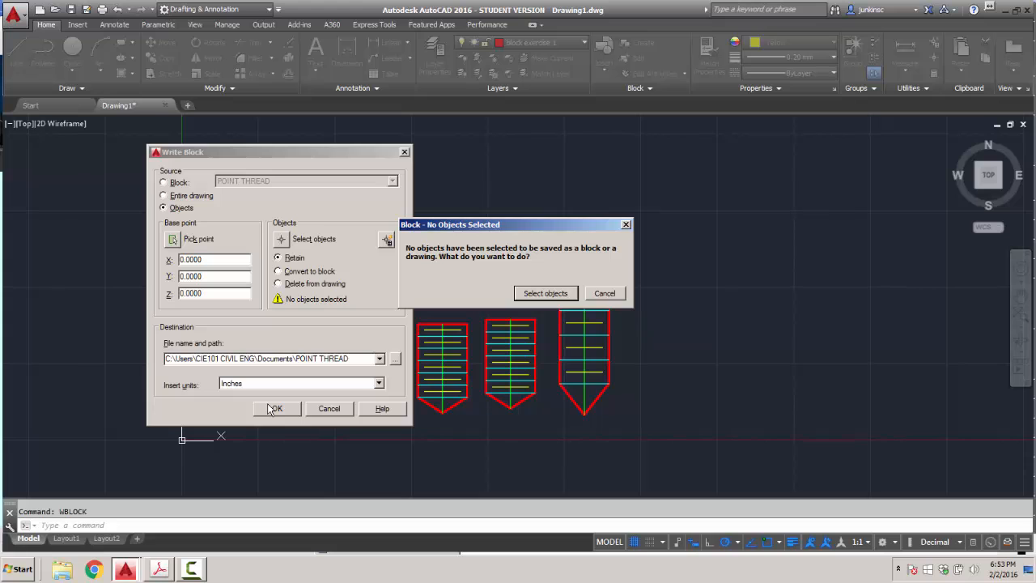
Window-select the tall shape, set its tip as base point, and write the file.
left_click(542, 295)
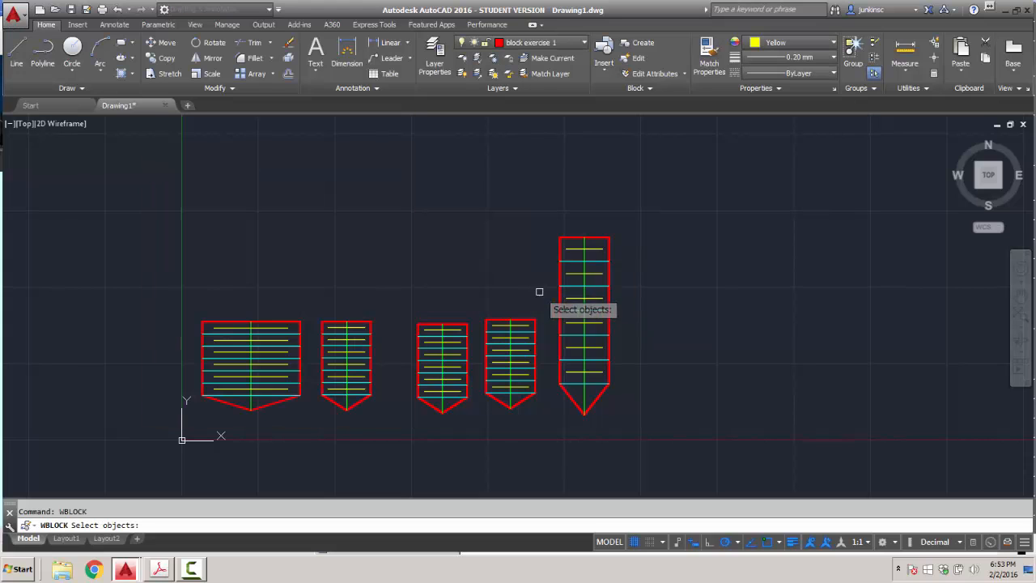
left_click(538, 221)
left_click(634, 434)
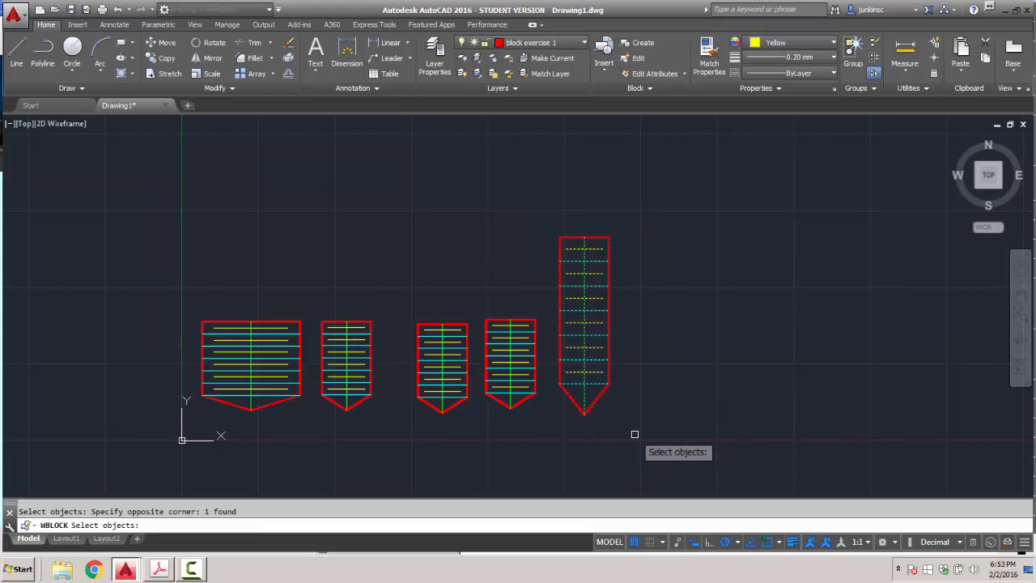
key("Return")
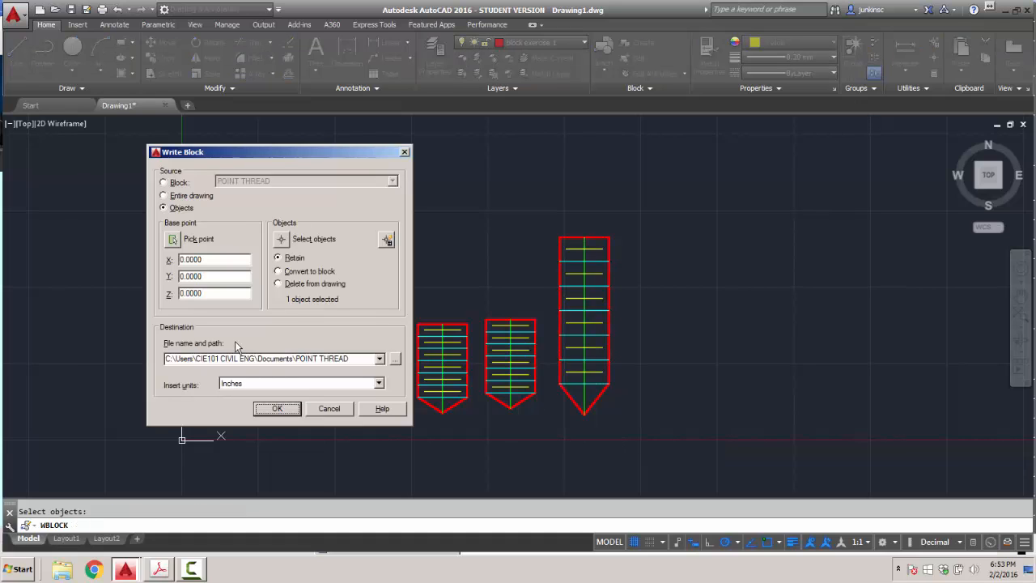
left_click(172, 240)
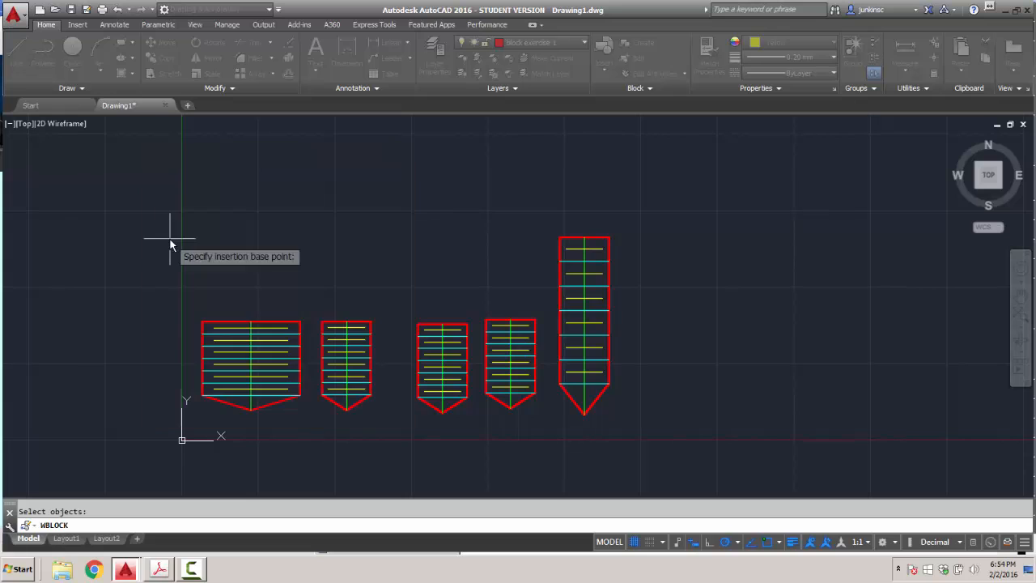
left_click(576, 416)
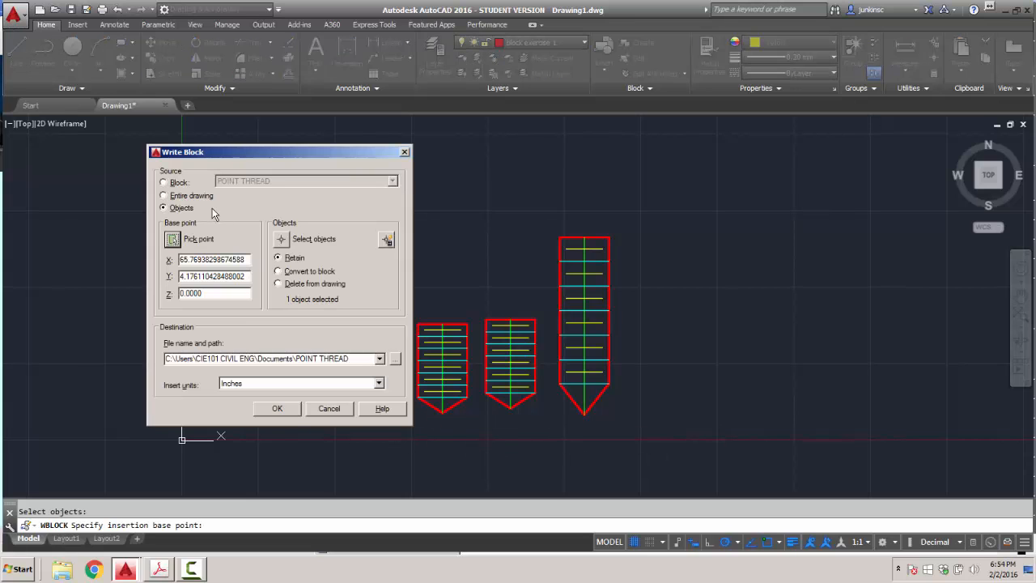
left_click(279, 409)
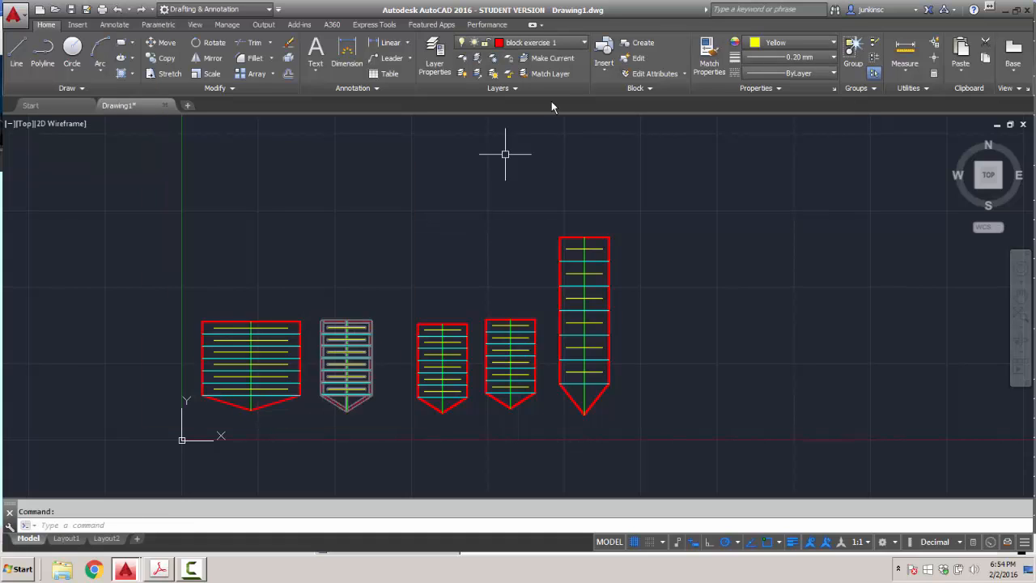
Discard Drawing1's changes and open a new Drawing2 based on acad.dwt.
left_click(1028, 11)
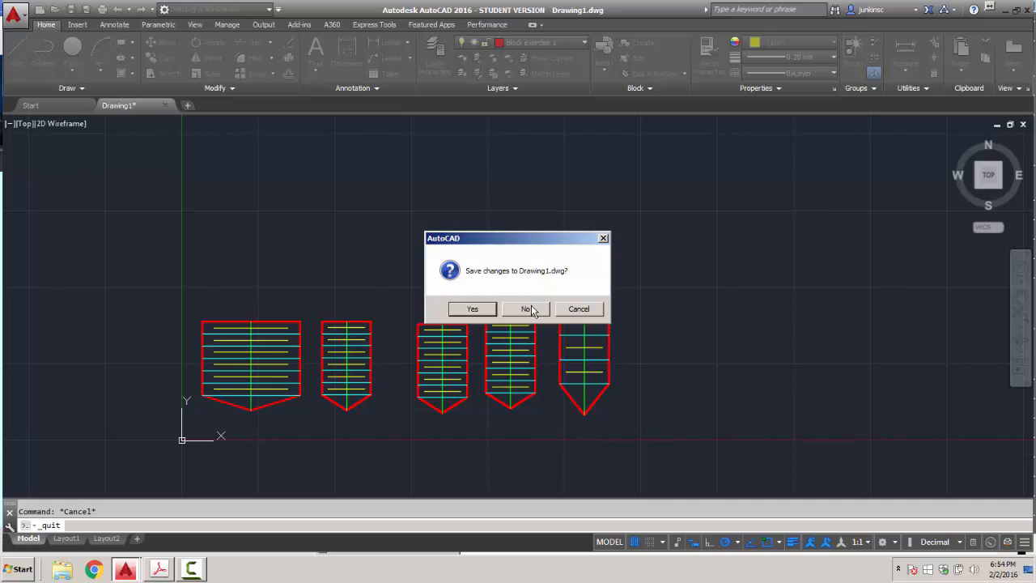
left_click(578, 309)
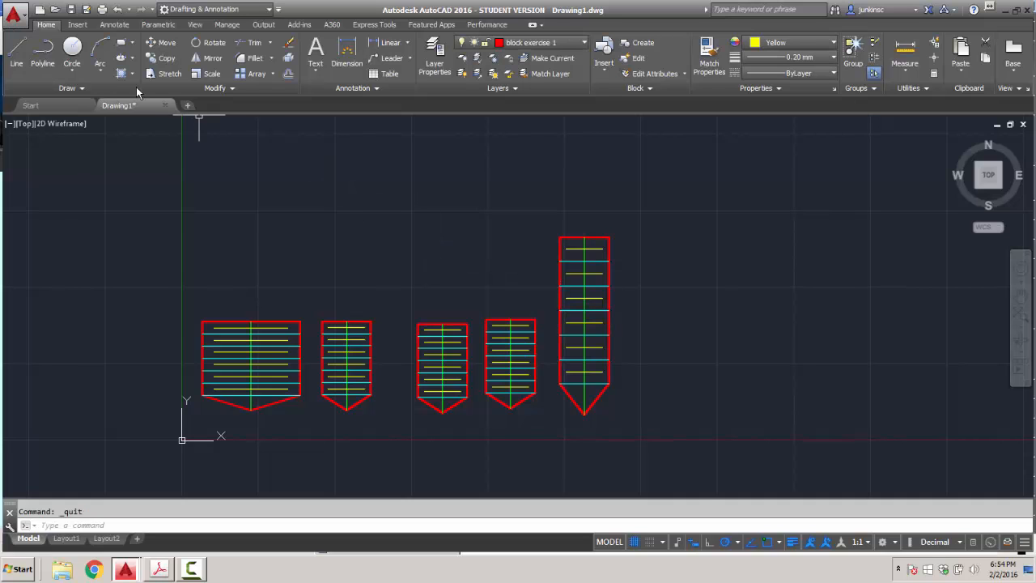
left_click(20, 27)
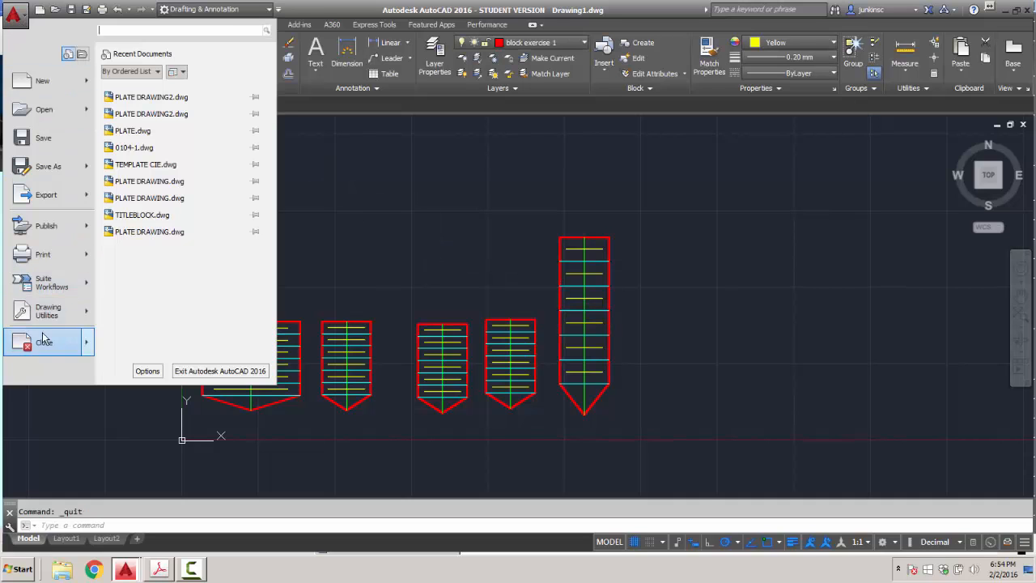
key("Escape")
left_click(522, 308)
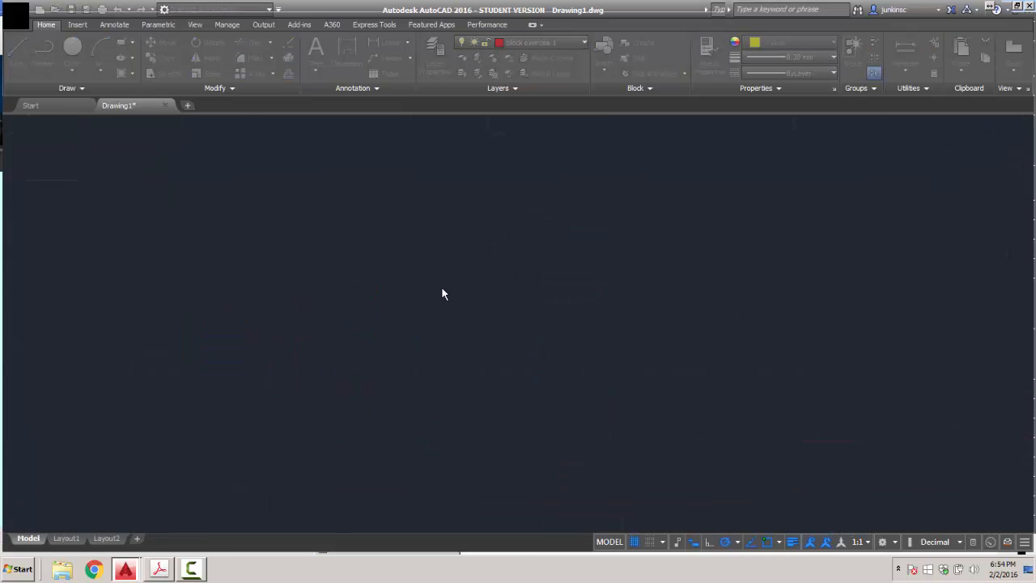
left_click(39, 9)
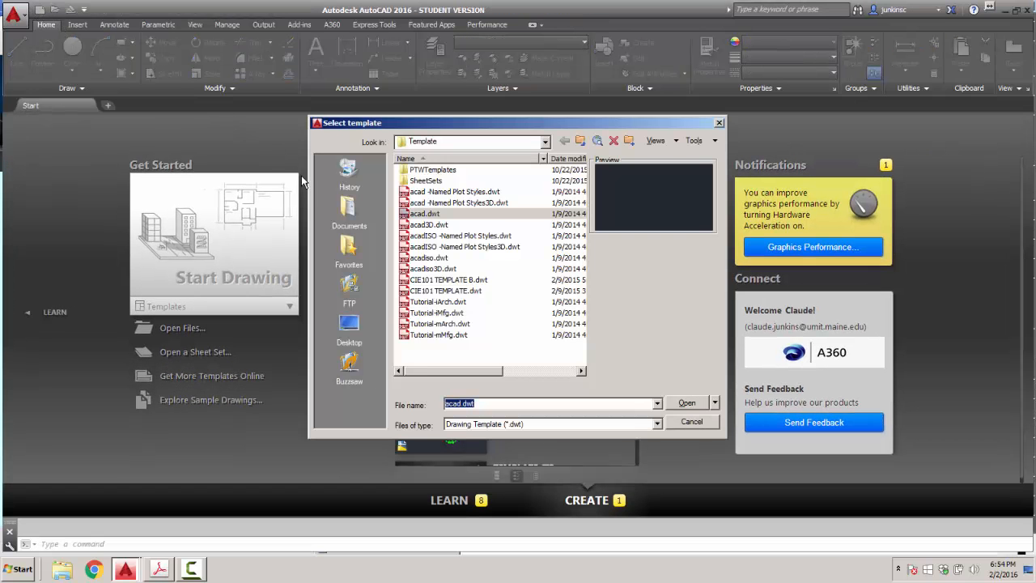
left_click(686, 402)
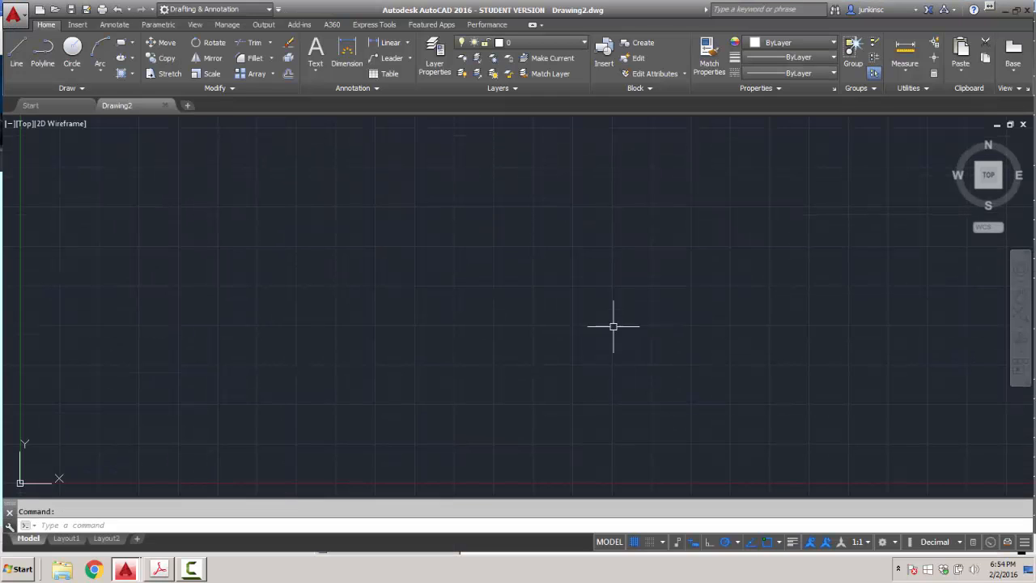
left_click(605, 58)
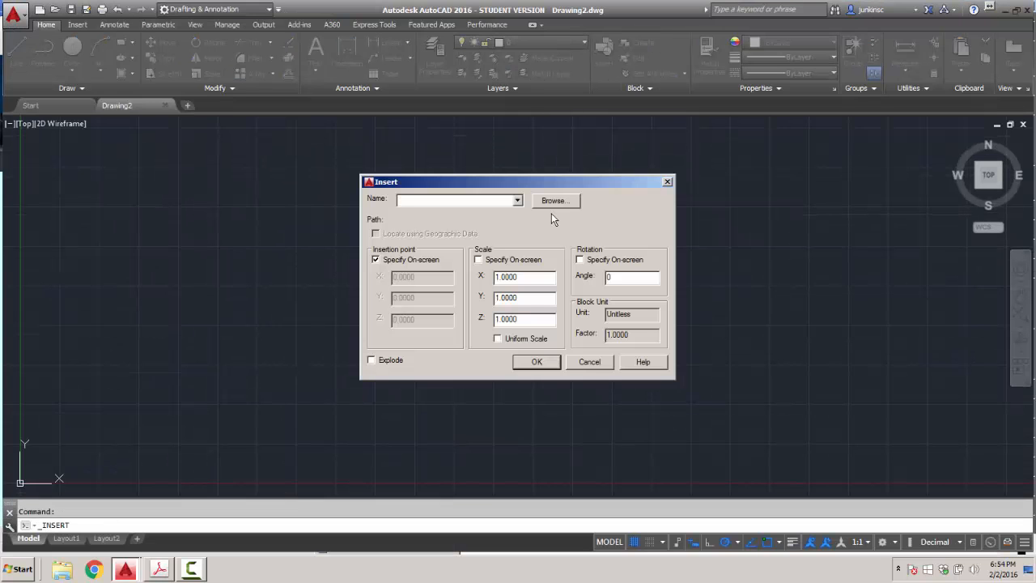
left_click(518, 201)
left_click(544, 203)
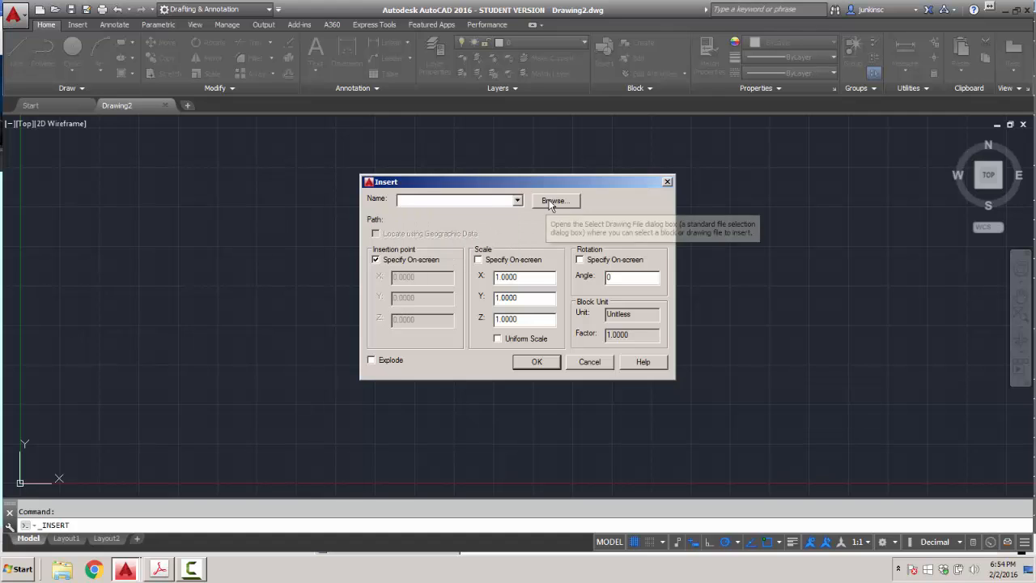
left_click(549, 202)
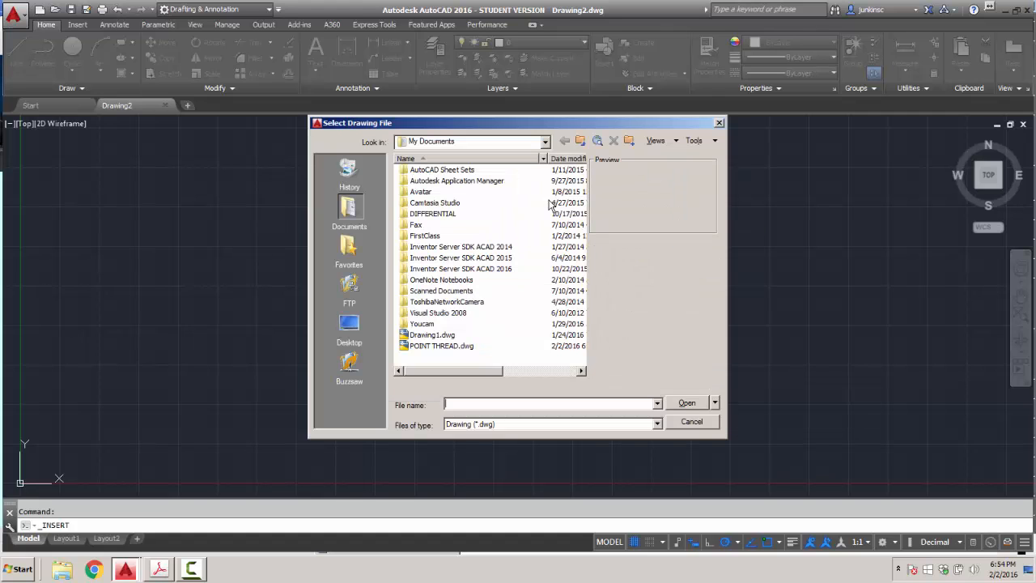
left_click(544, 143)
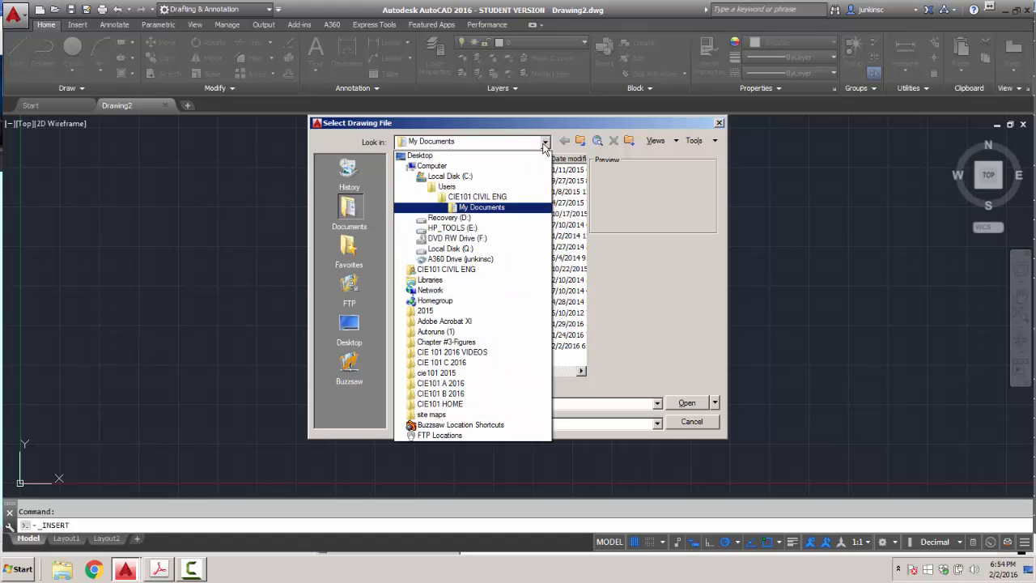
left_click(445, 155)
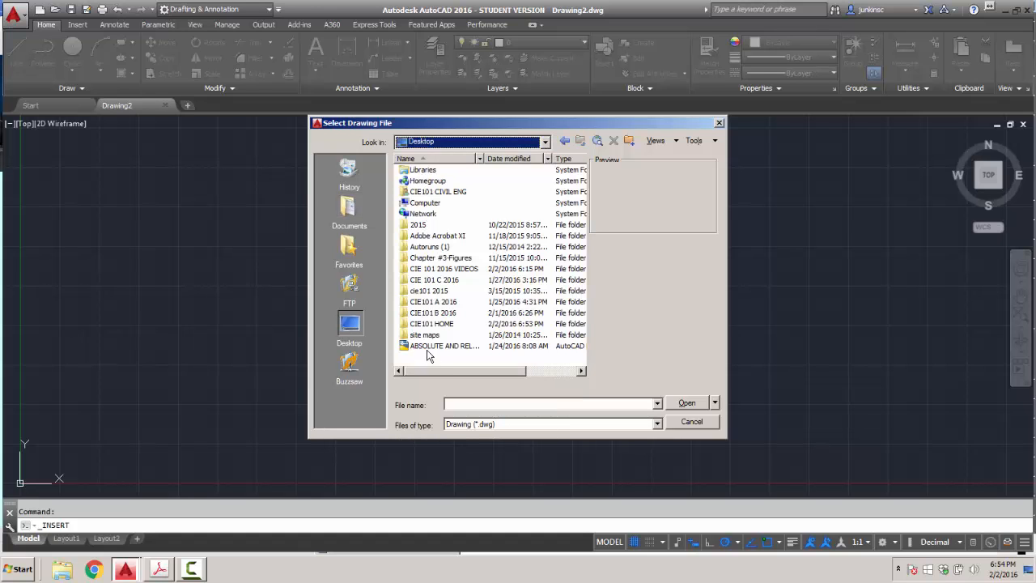
double_click(431, 324)
double_click(421, 170)
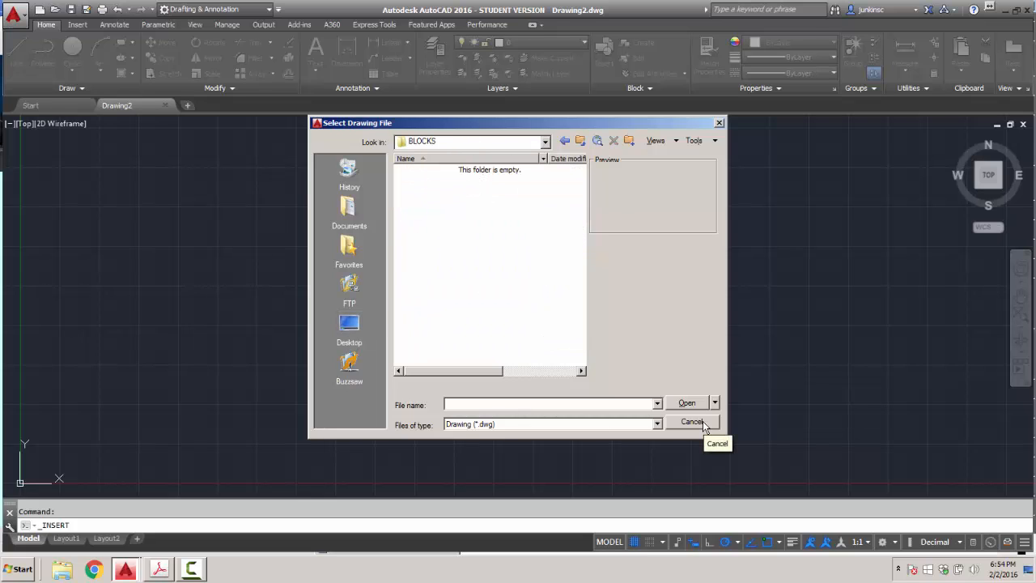
left_click(580, 142)
left_click(579, 141)
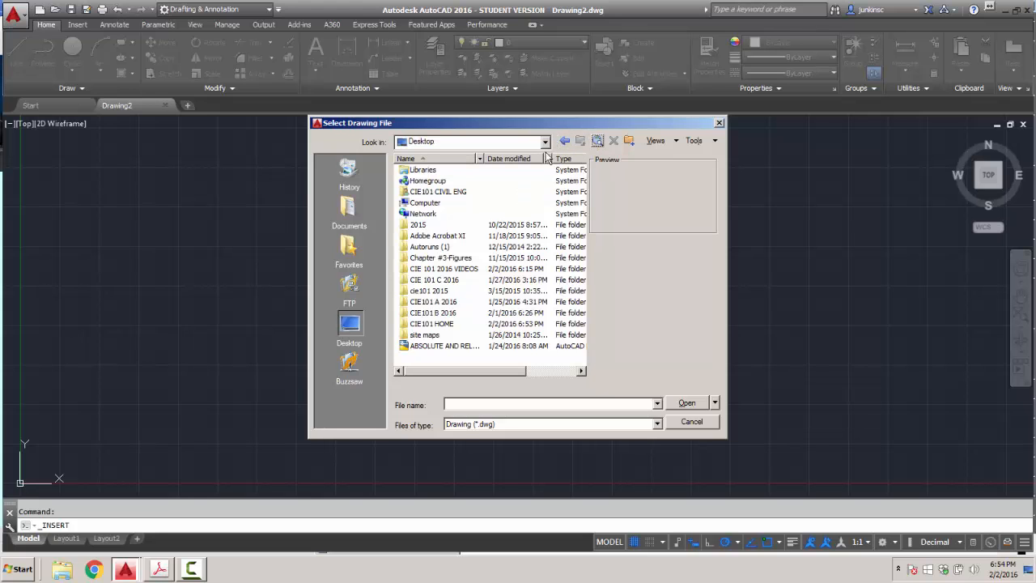
double_click(431, 324)
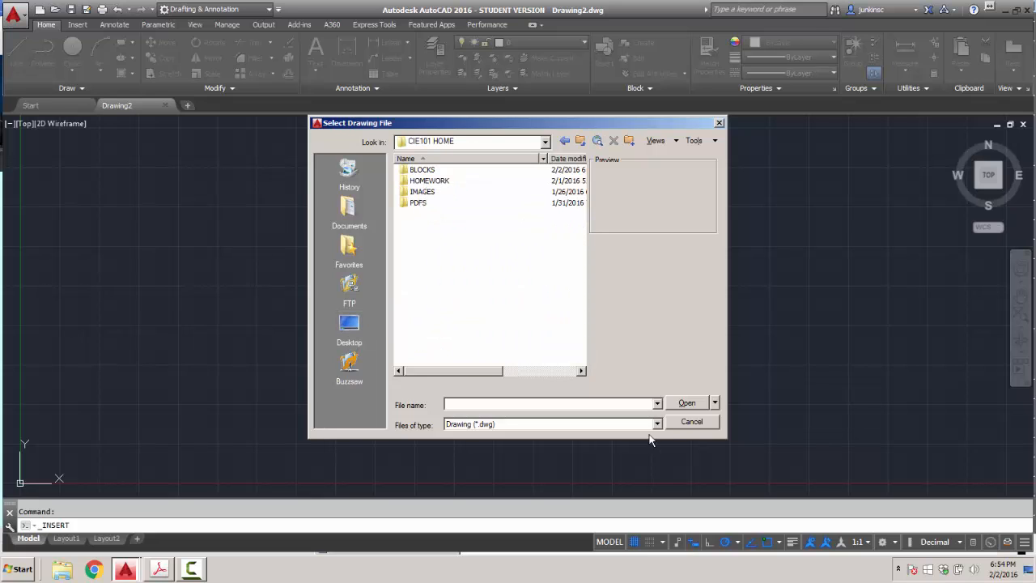
left_click(689, 423)
left_click(590, 361)
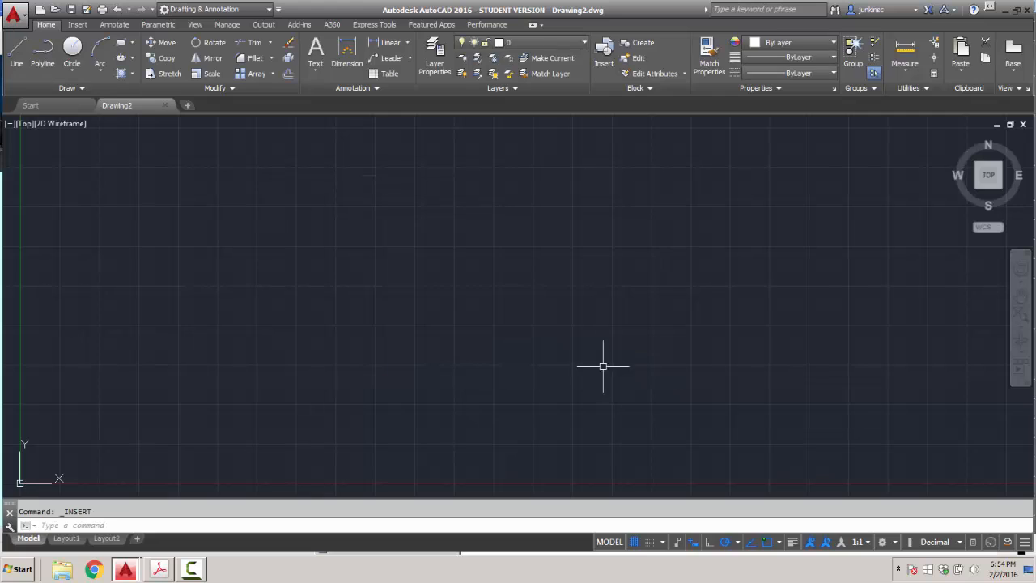
key("ctrl+z")
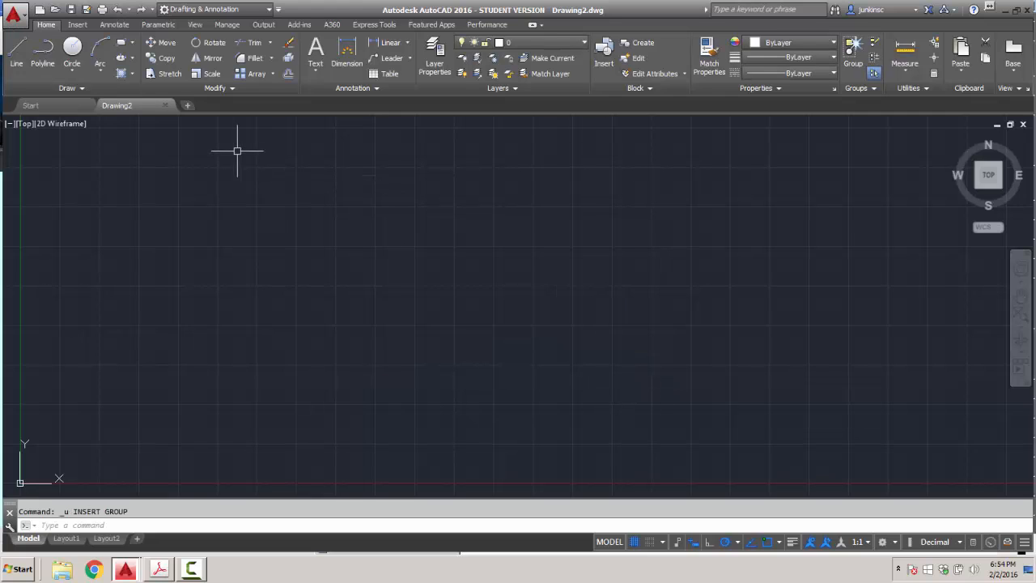
Open PLATE.dwg from the recent documents list.
left_click(14, 15)
mouse_move(47, 108)
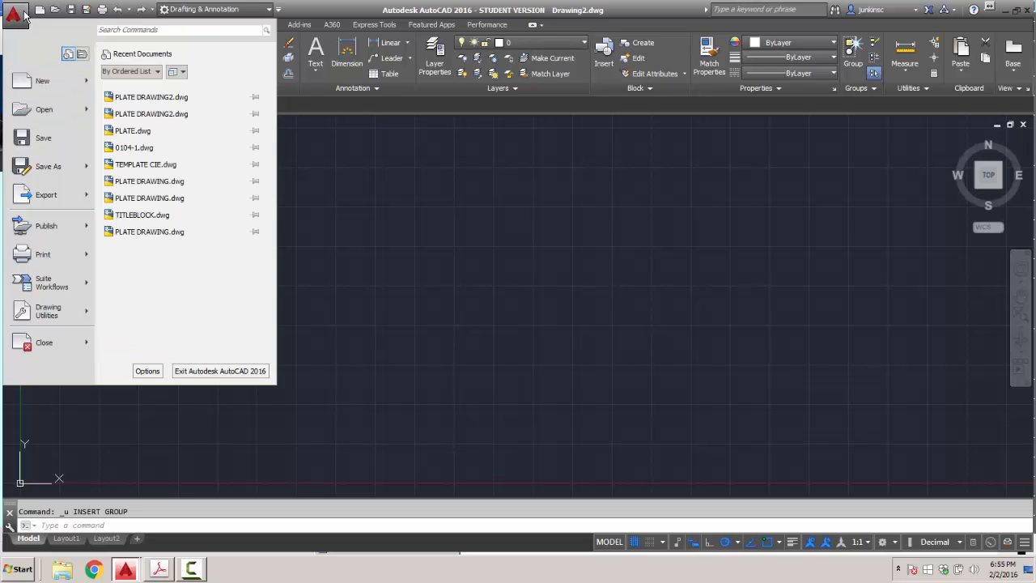
left_click(132, 131)
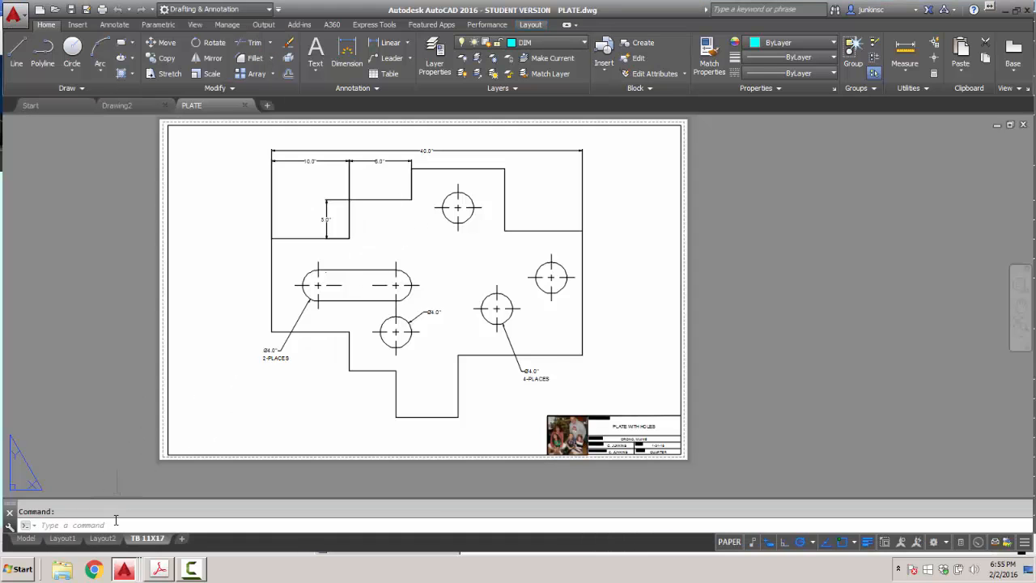
Switch from the 11x17 layout to model space and center the small dimensioned plate.
left_click(26, 538)
scroll(351, 412, "down", 4)
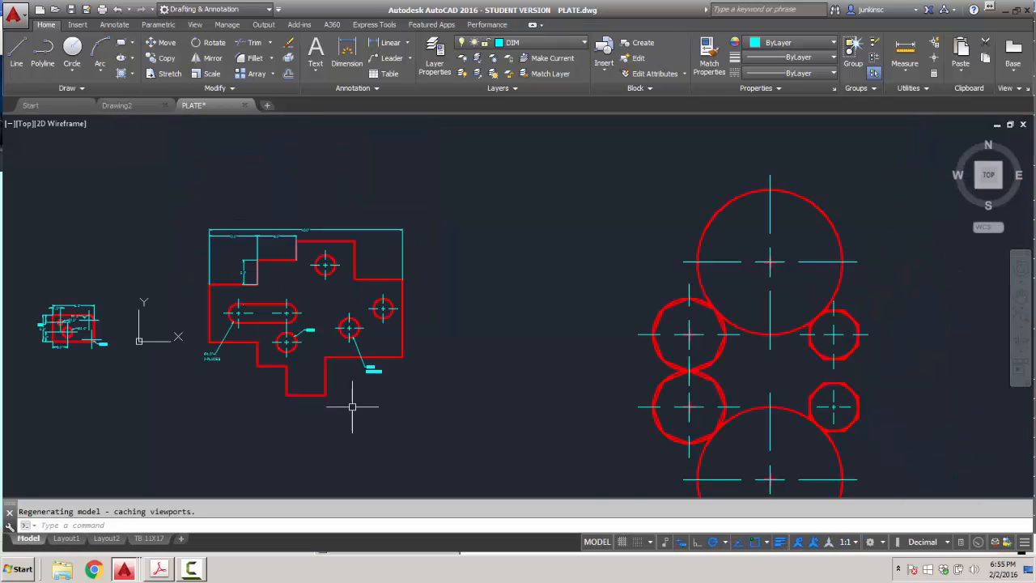
scroll(203, 336, "up", 6)
middle_click_drag(171, 331, 380, 259)
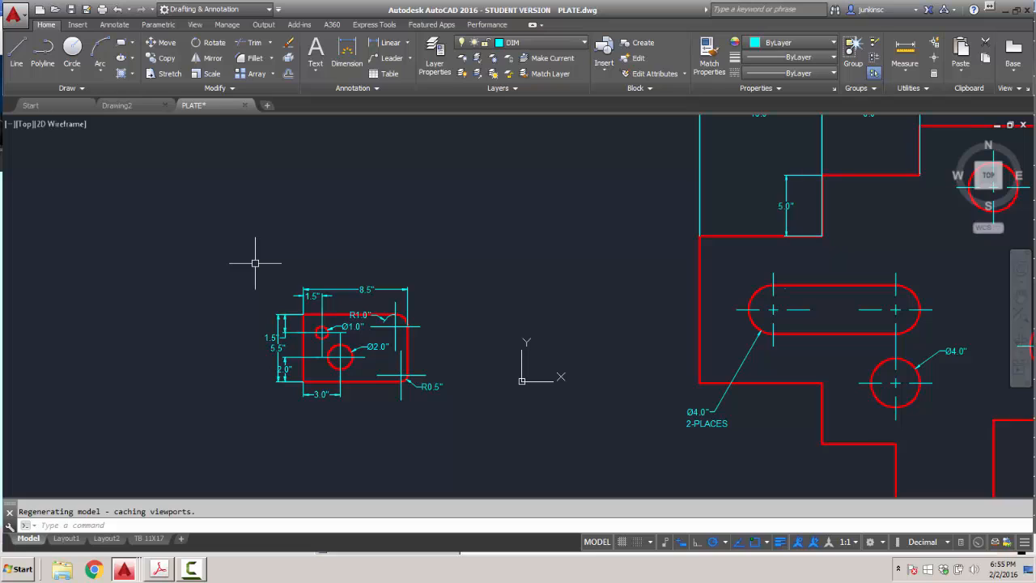
Define block PLATE from the plate's 18 objects, with its base point at the lower-left corner.
left_click(652, 44)
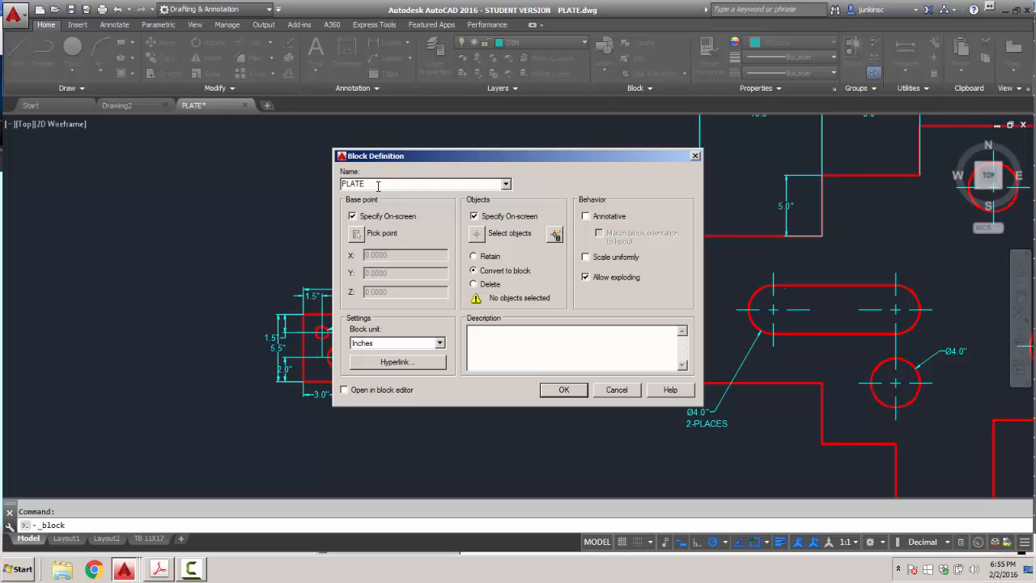
left_click(564, 390)
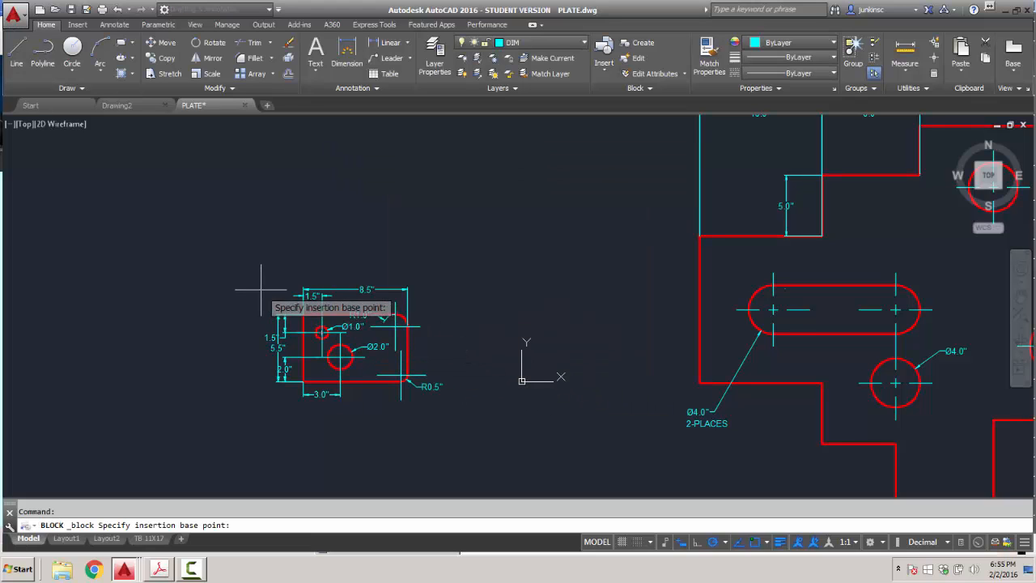
left_click(303, 380)
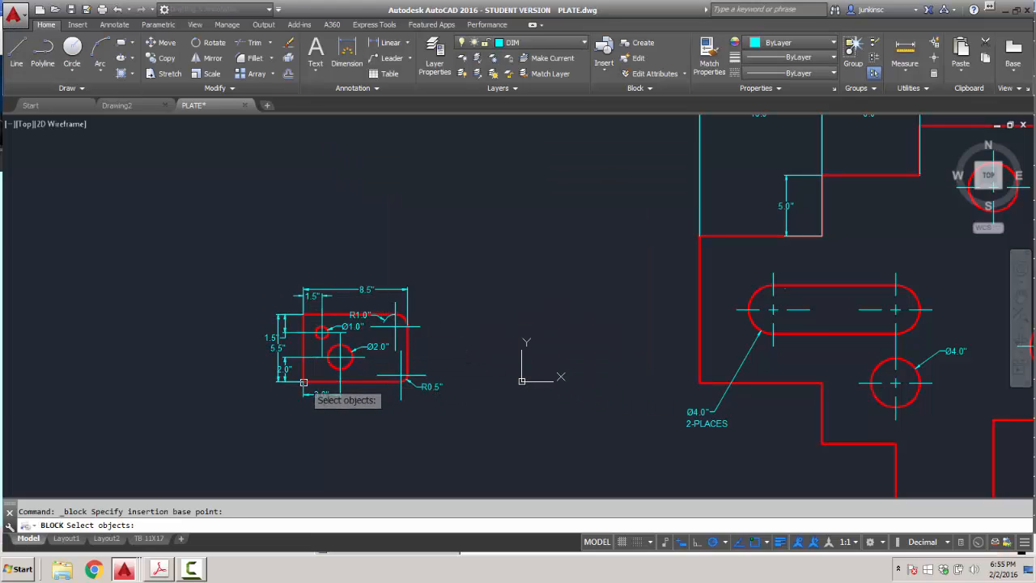
left_click(256, 253)
left_click(462, 423)
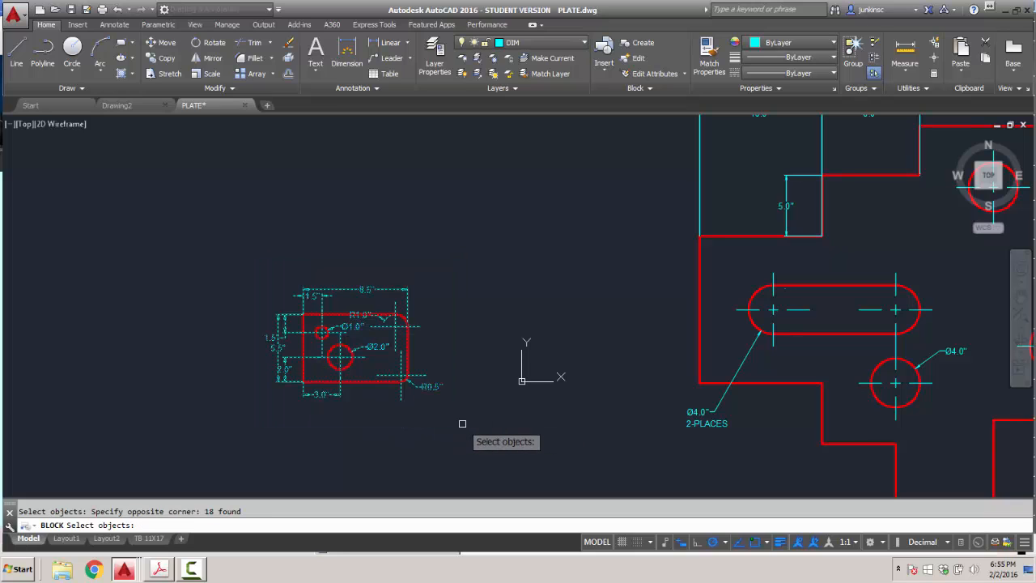
key("Return")
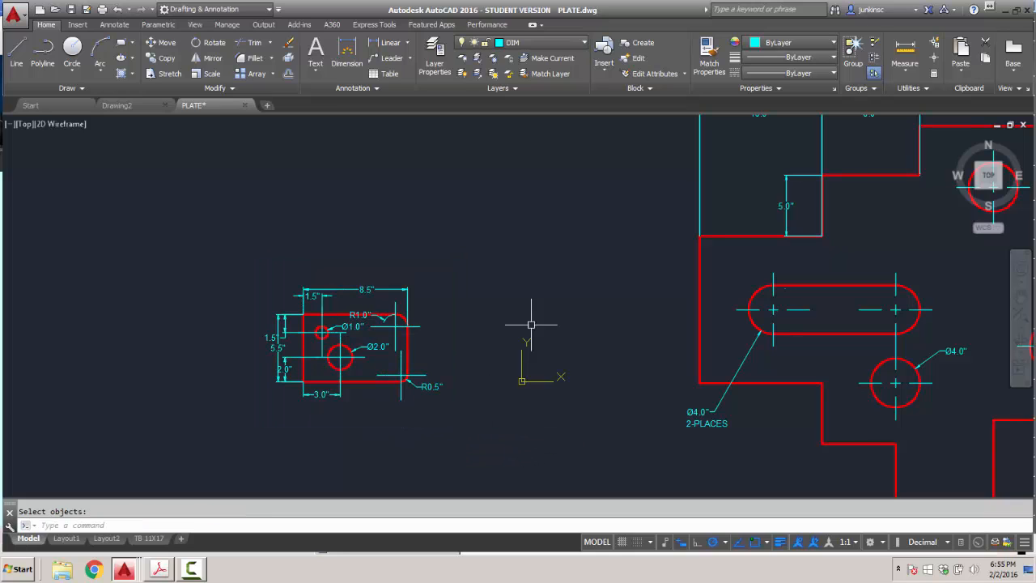
Insert one PLATE block copy above the original plate drawing.
left_click(605, 75)
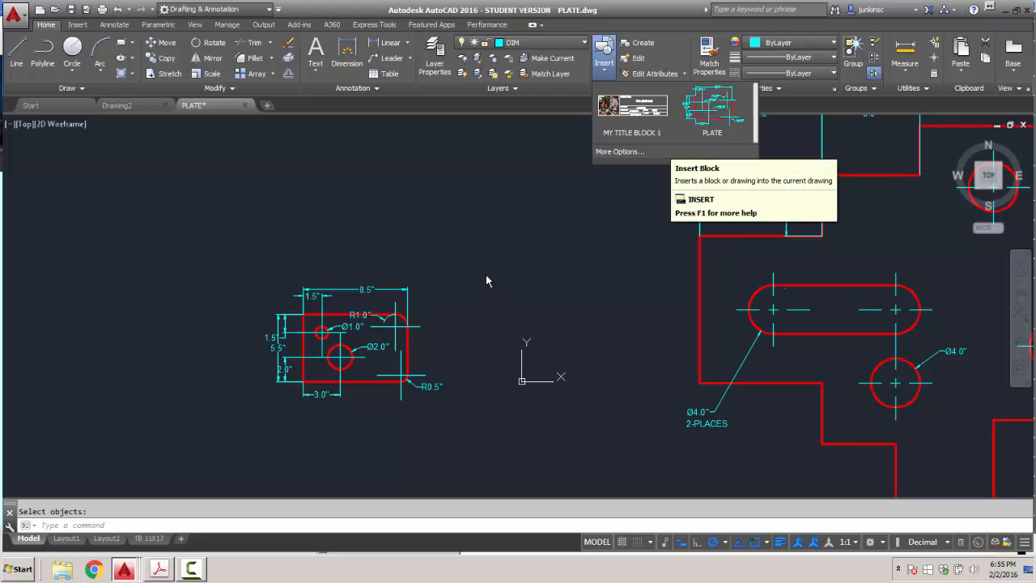
left_click(712, 105)
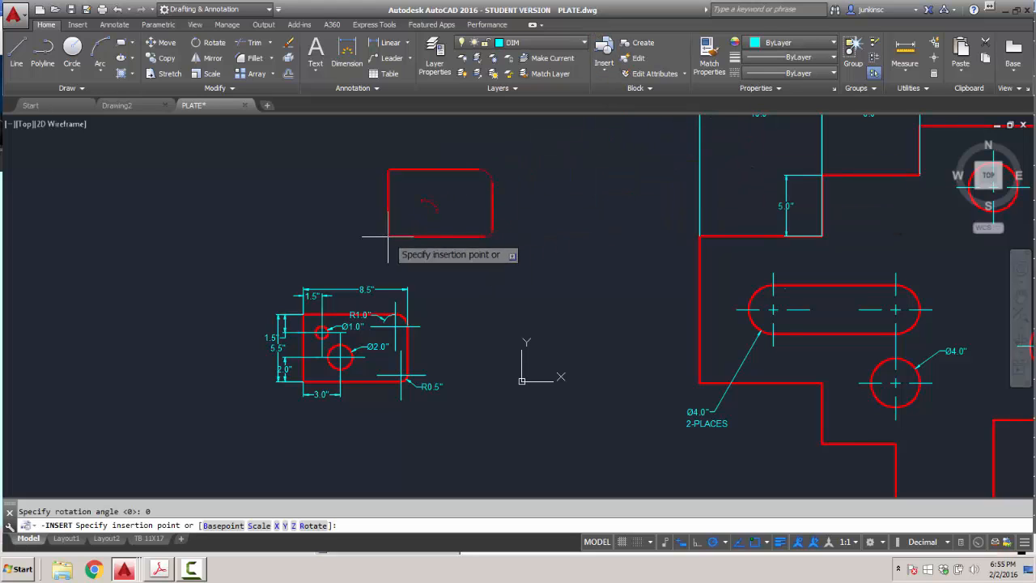
left_click(330, 230)
key("Escape")
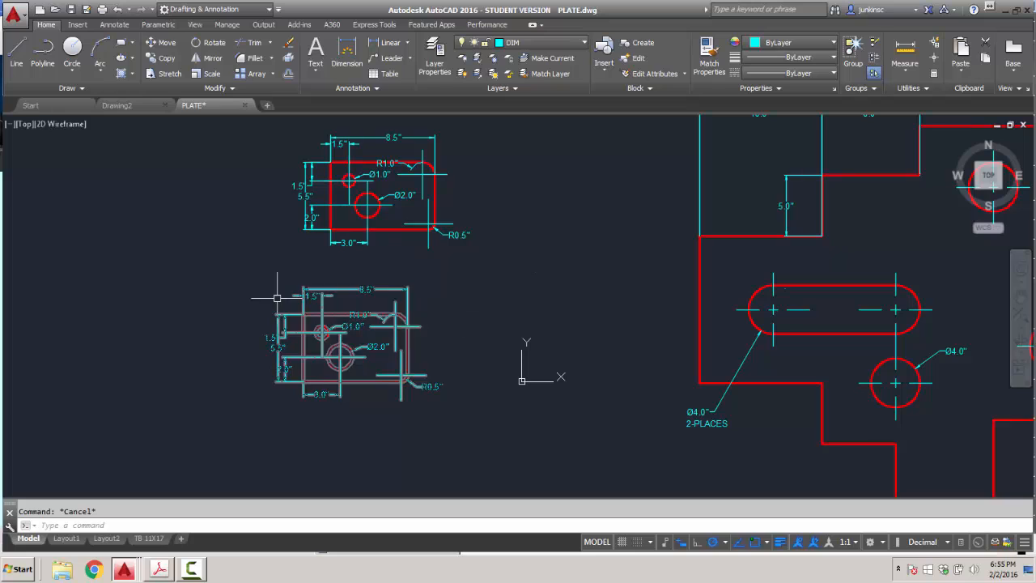
type("WBLOCK")
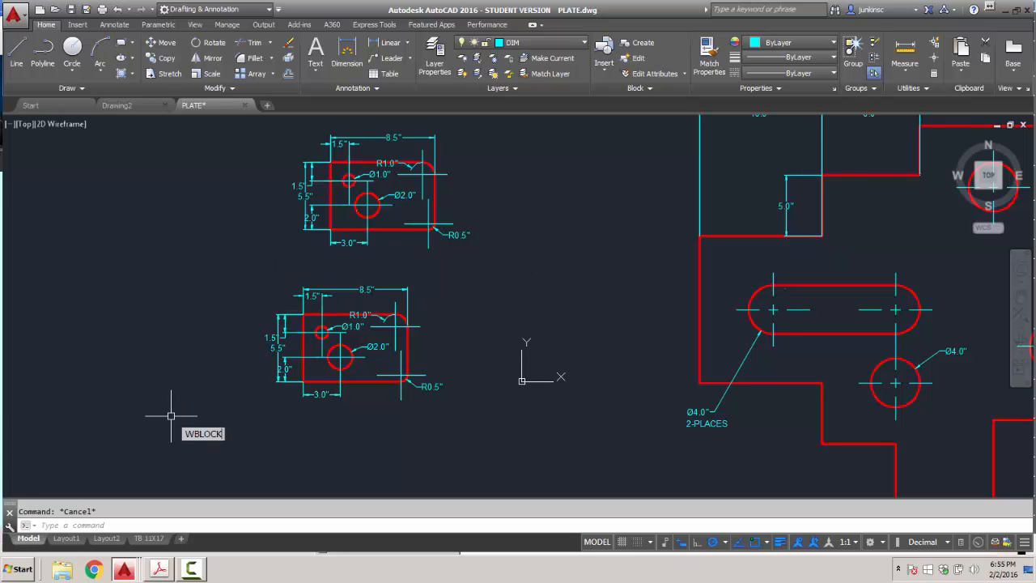
key("Return")
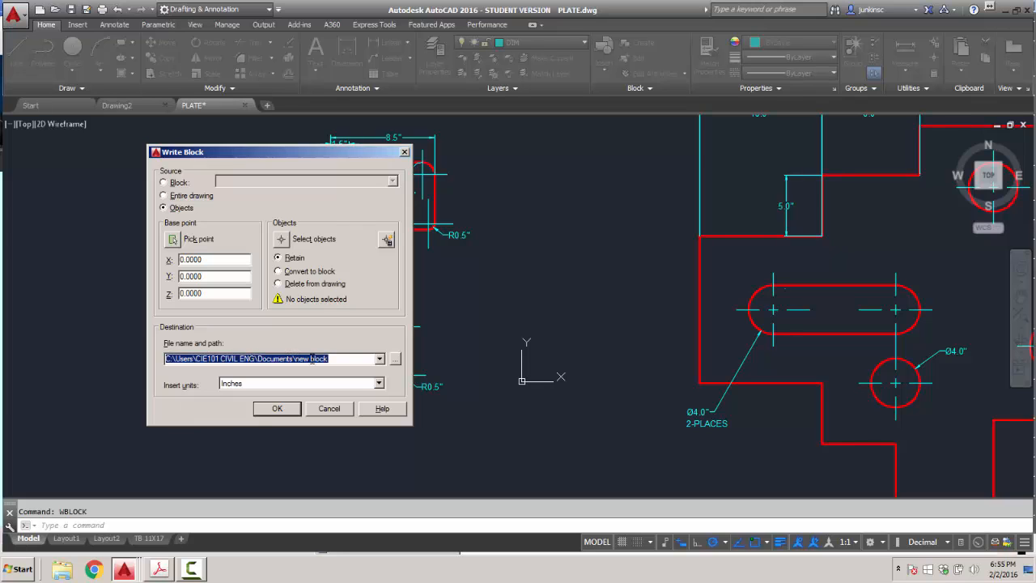
left_click(379, 359)
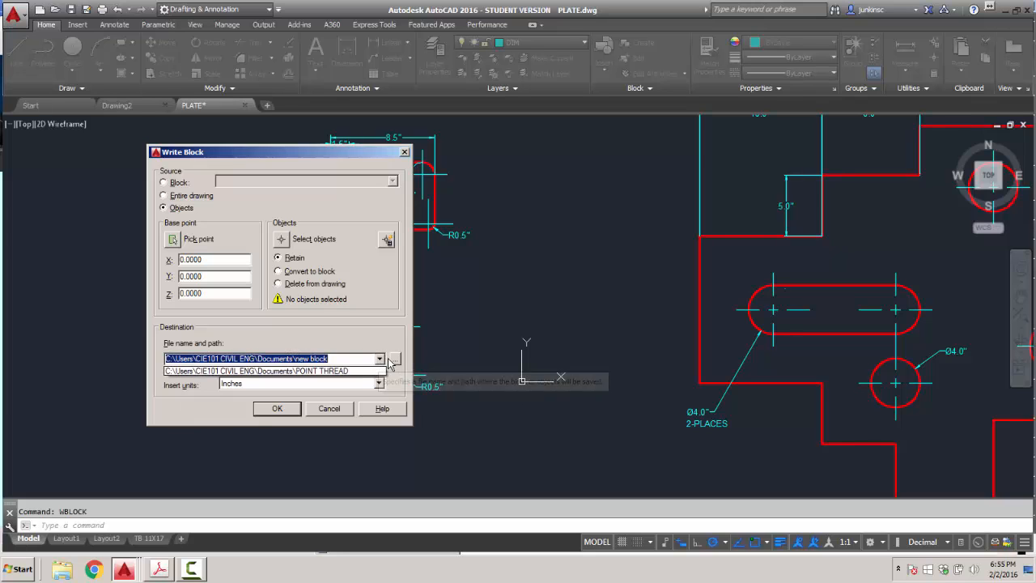
left_click(396, 359)
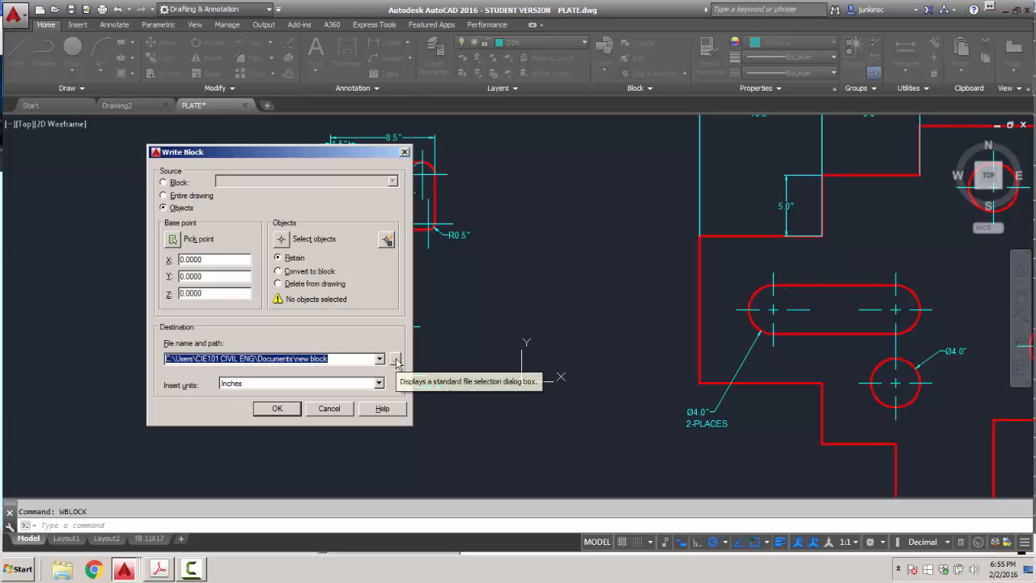
left_click(396, 359)
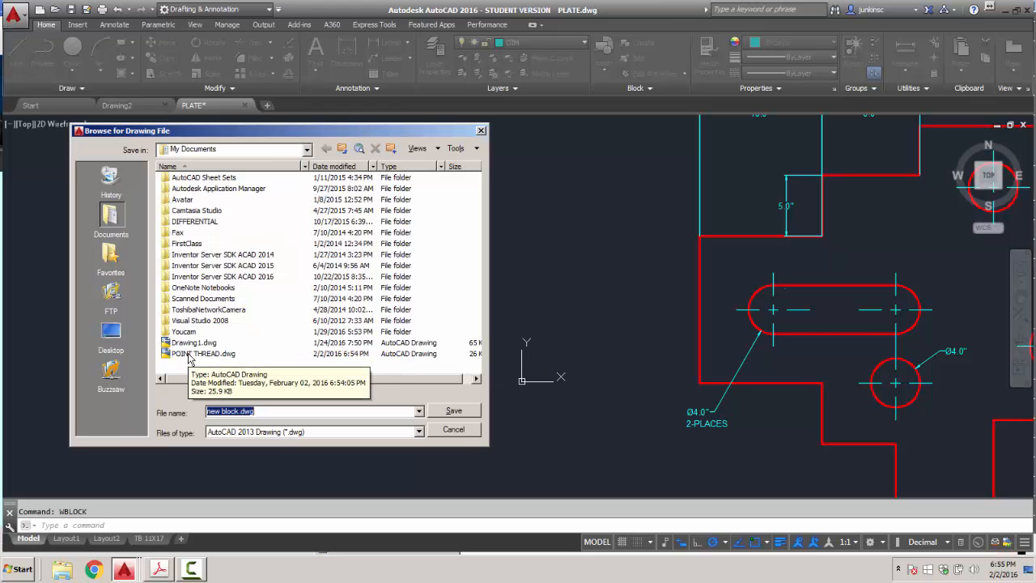
left_click(307, 149)
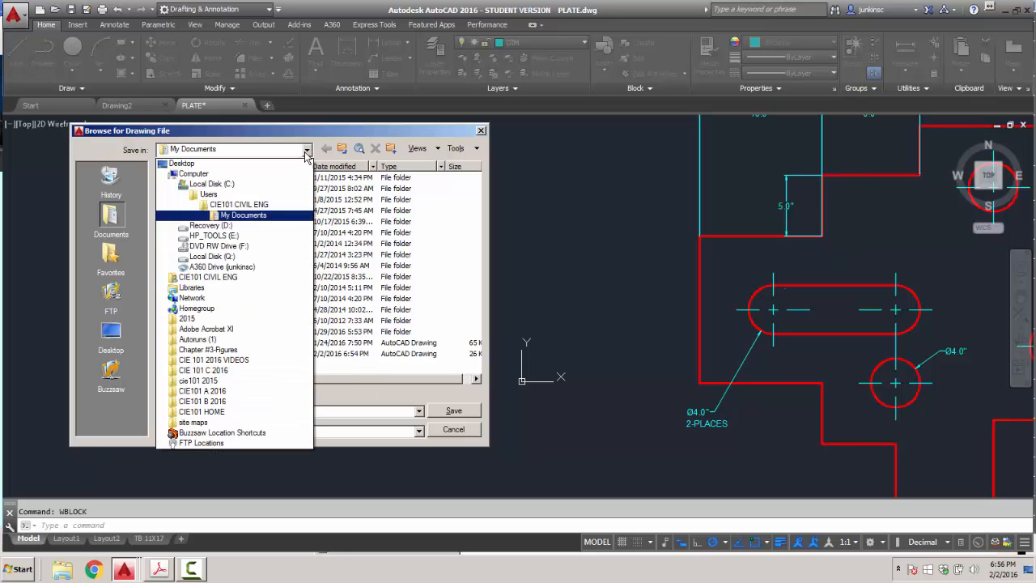
left_click(194, 163)
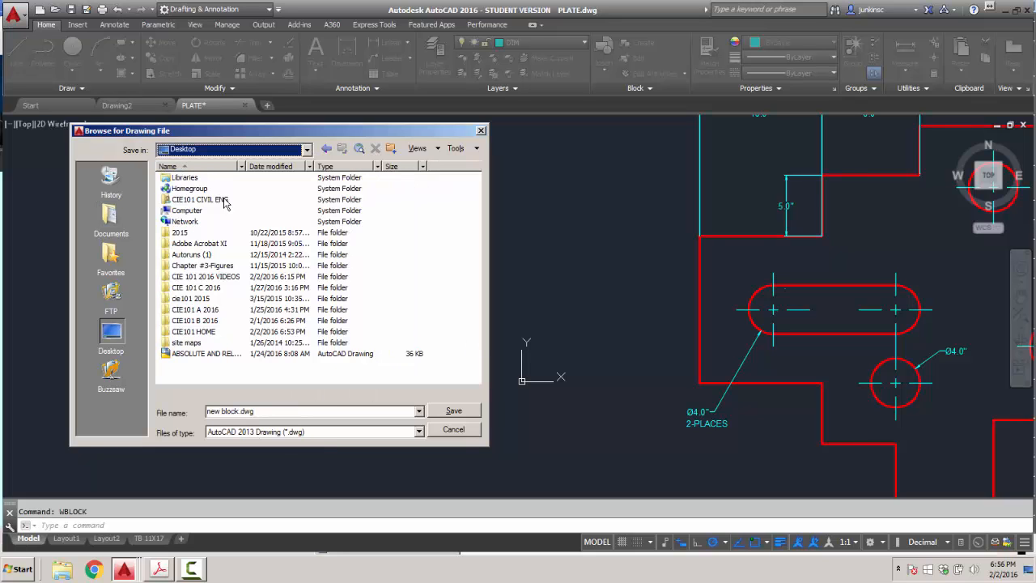
left_click(450, 430)
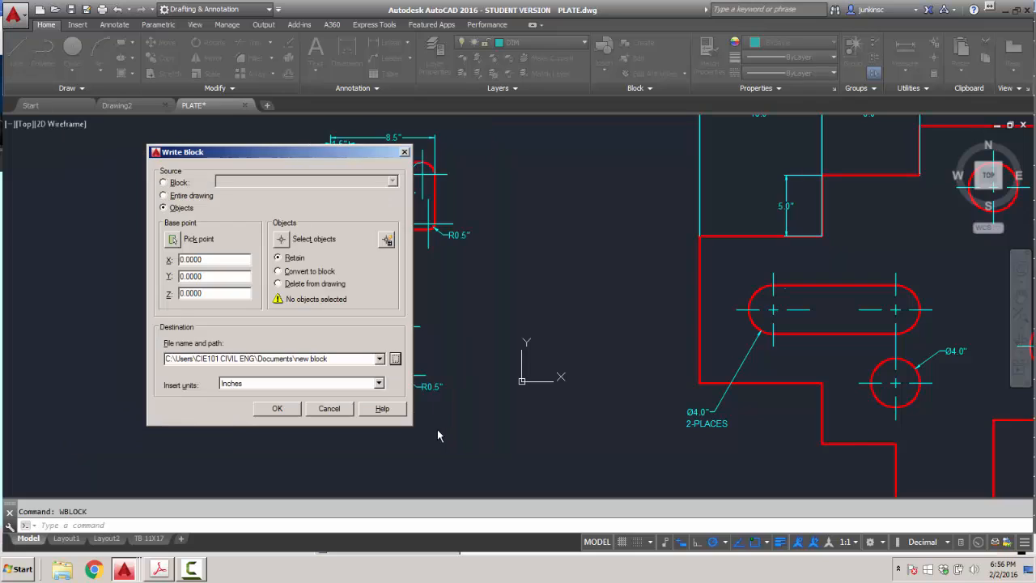
left_click(328, 409)
left_click(606, 69)
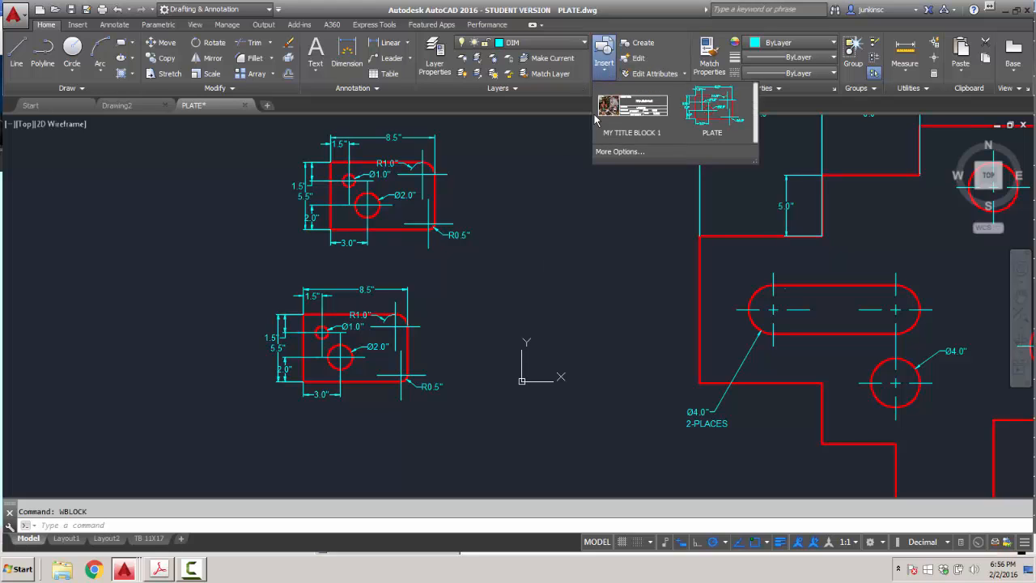
left_click(638, 148)
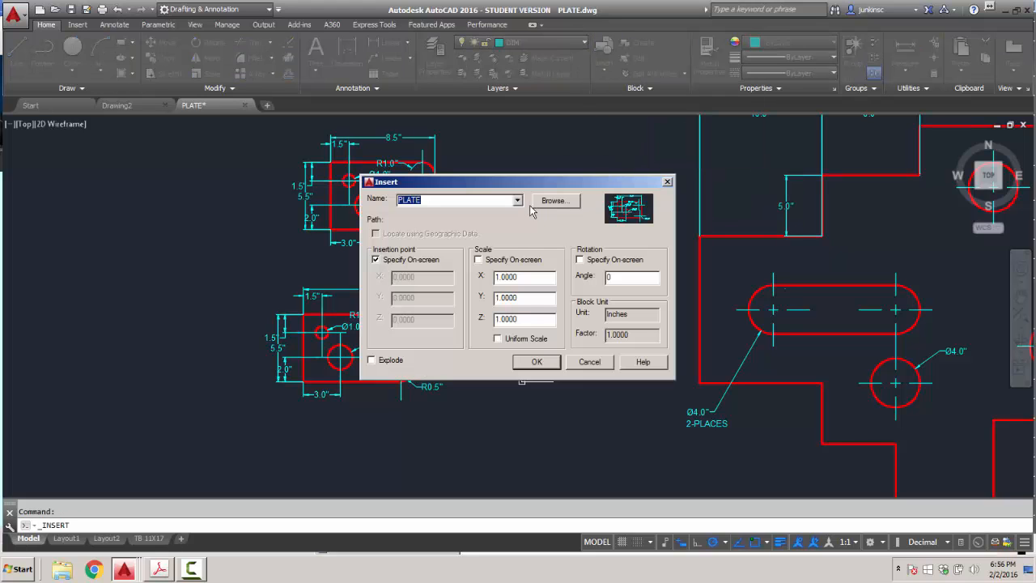
left_click(555, 201)
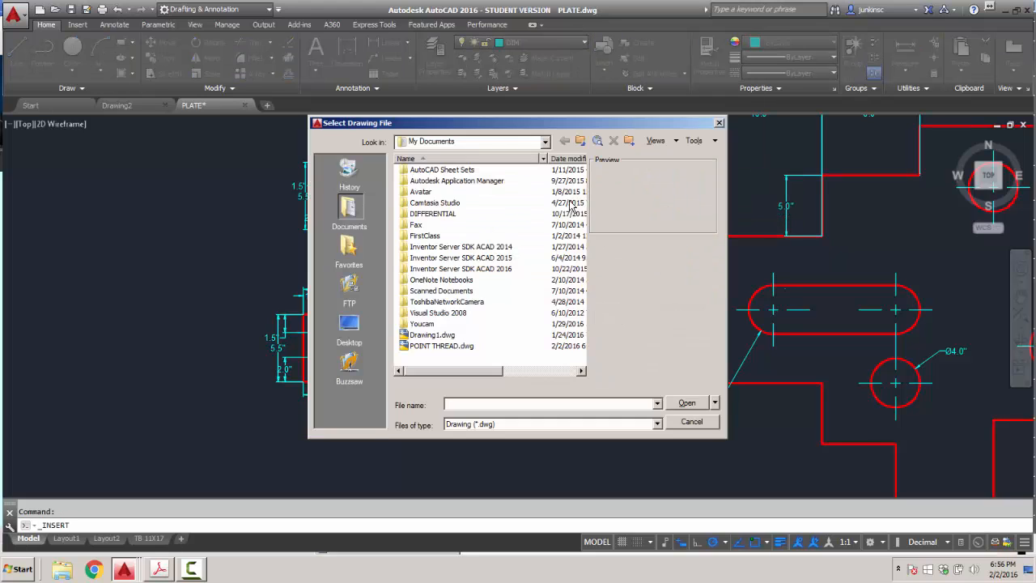
left_click(441, 345)
left_click(686, 403)
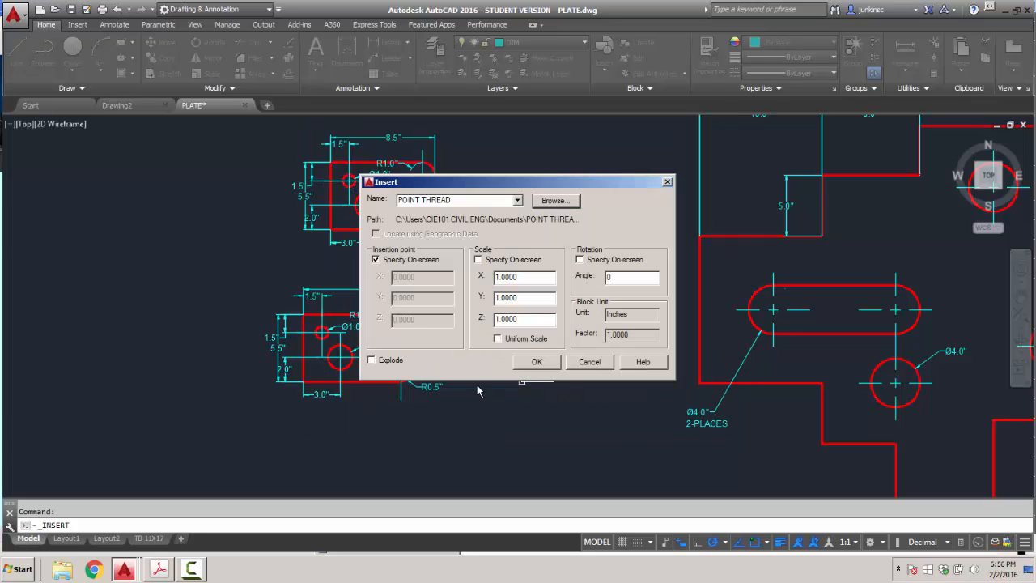
left_click(536, 364)
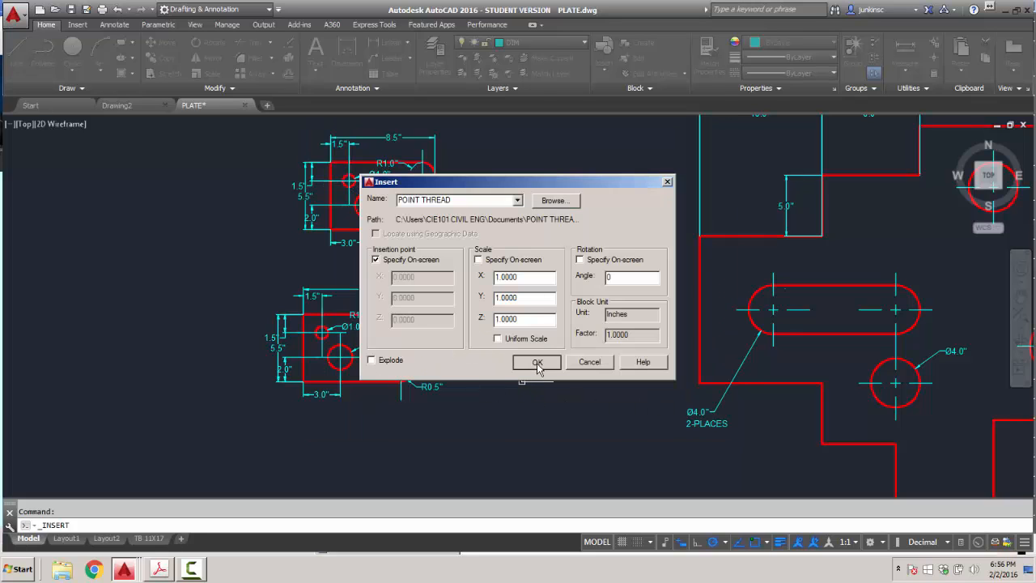
left_click(206, 296)
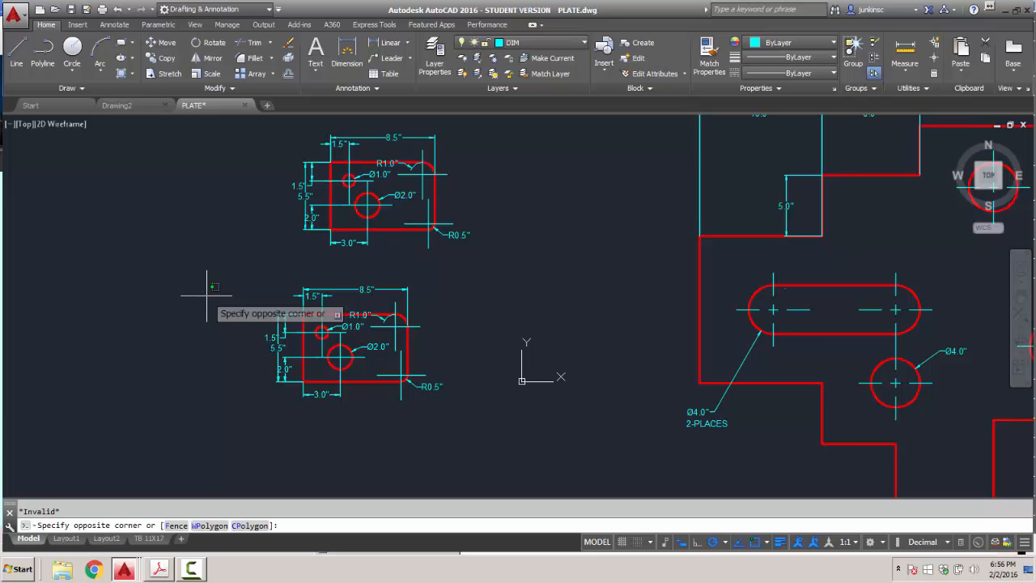
left_click(604, 61)
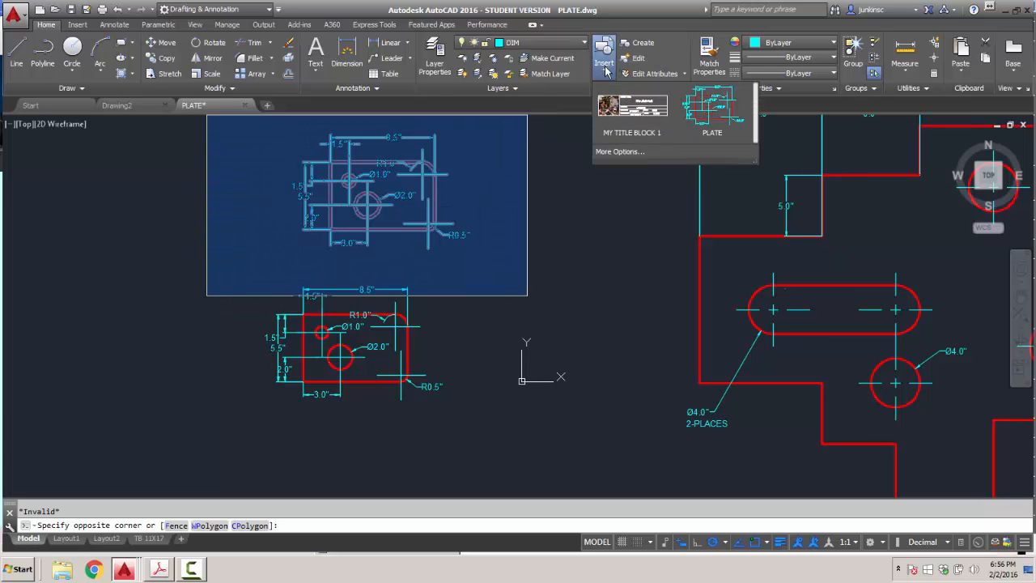
left_click(623, 151)
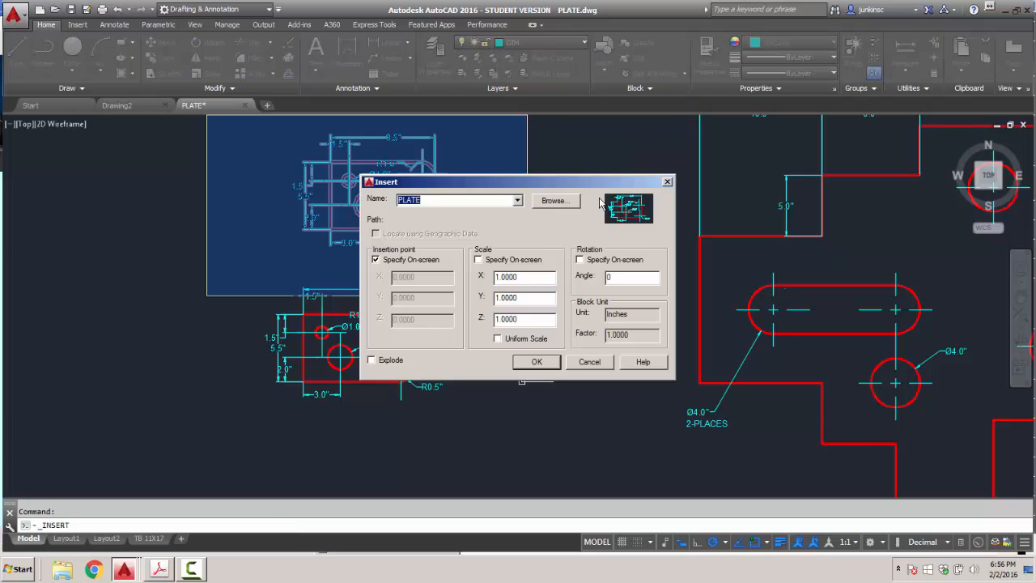
left_click(555, 202)
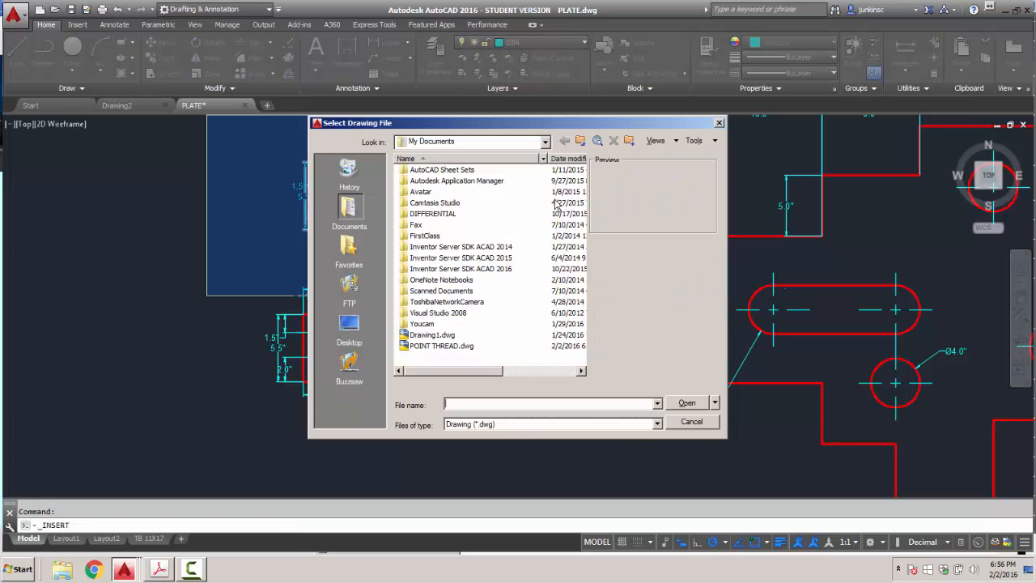
left_click(440, 347)
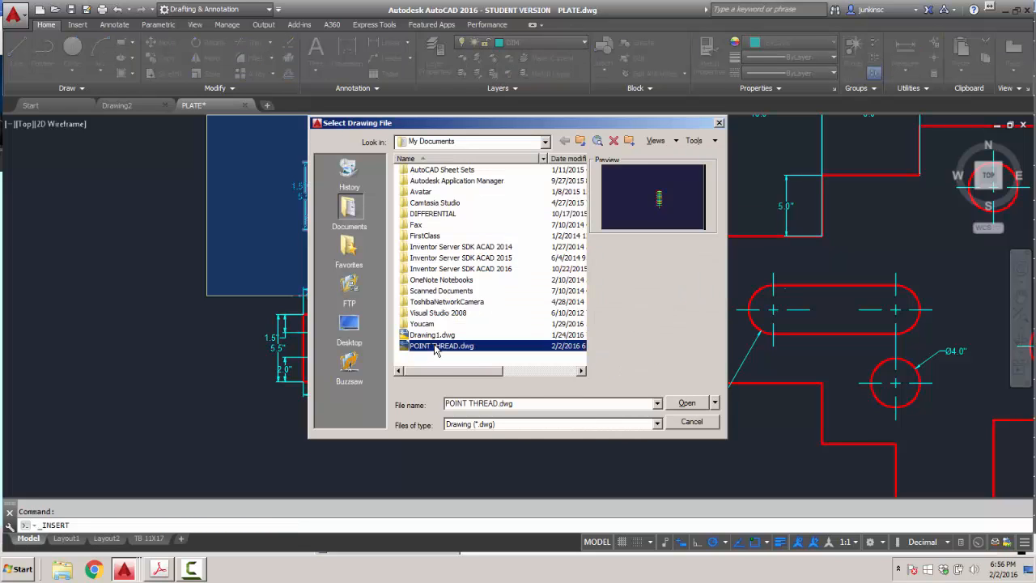
left_click(693, 405)
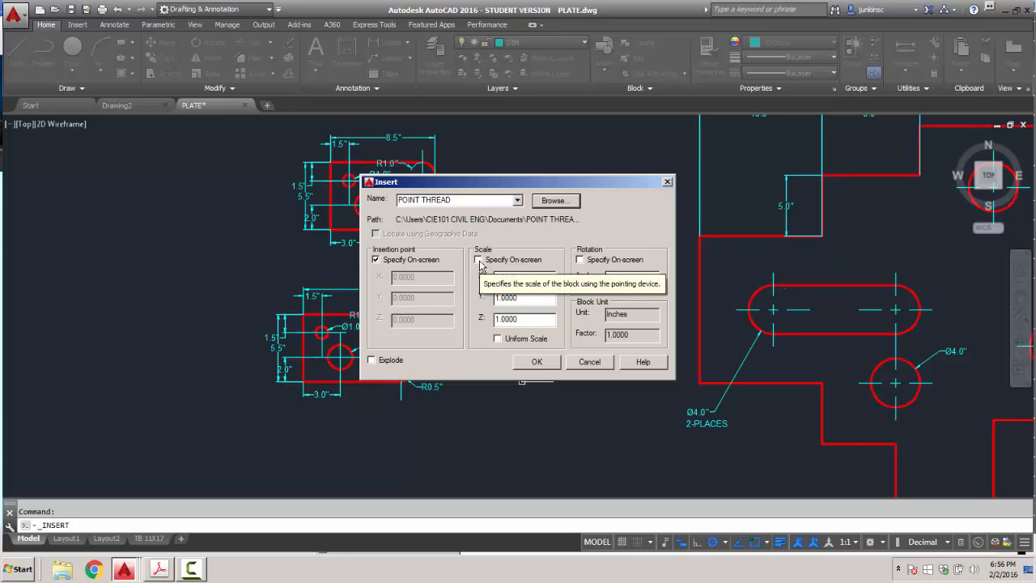
left_click(536, 362)
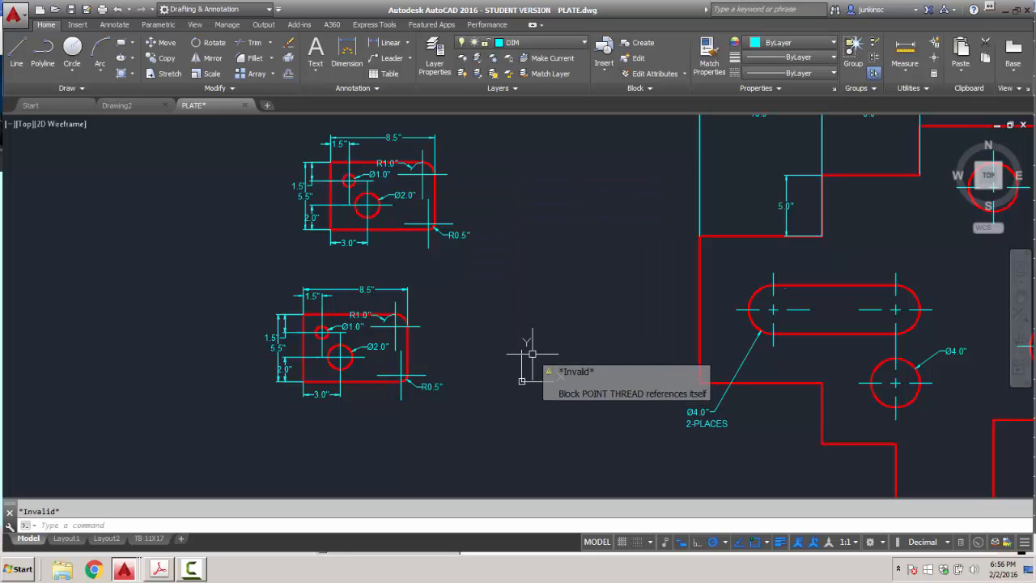
left_click(544, 300)
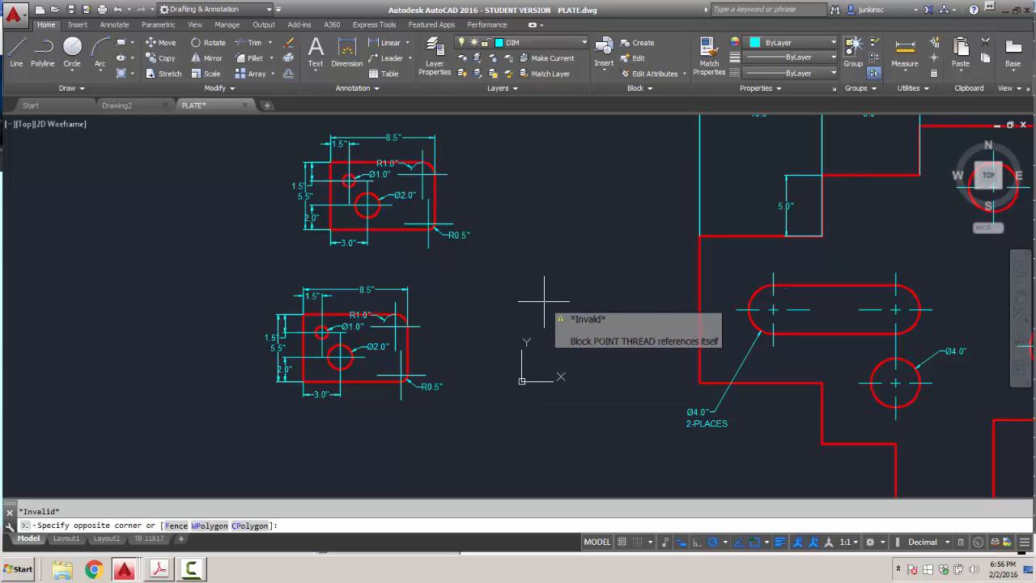
key("Escape")
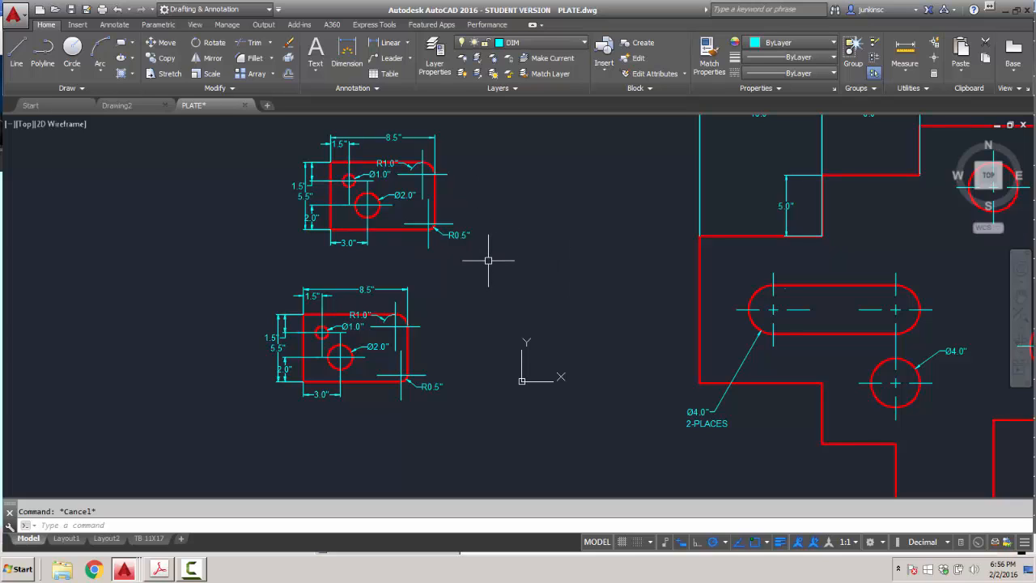
Open the Write Block dialog with the WBLOCK command.
type("WBLOCK")
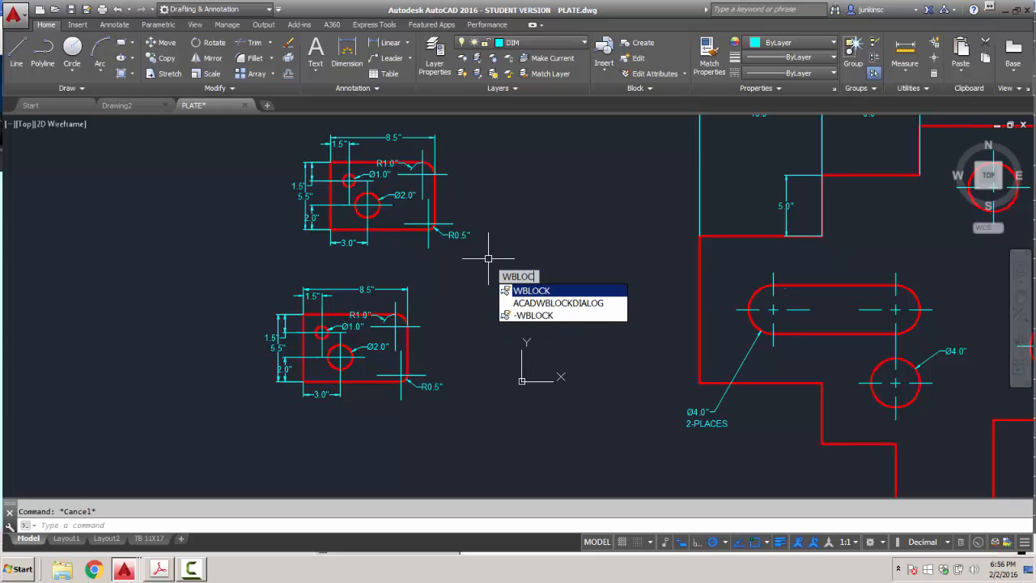
key("Return")
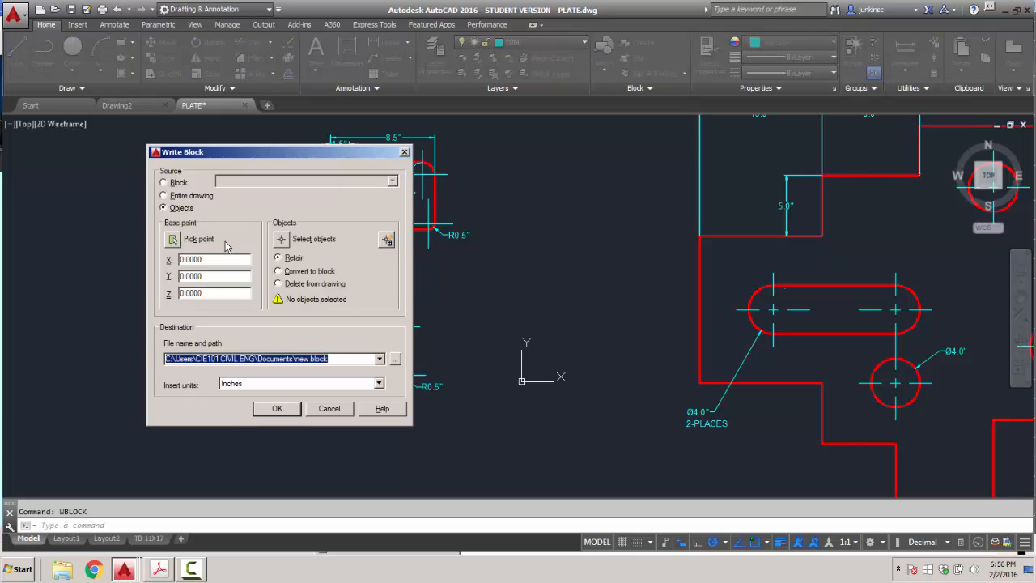
left_click(380, 360)
left_click(380, 361)
Set the destination file to PLATE.dwg in Desktop > CIE101 HOME > BLOCKS.
left_click(395, 363)
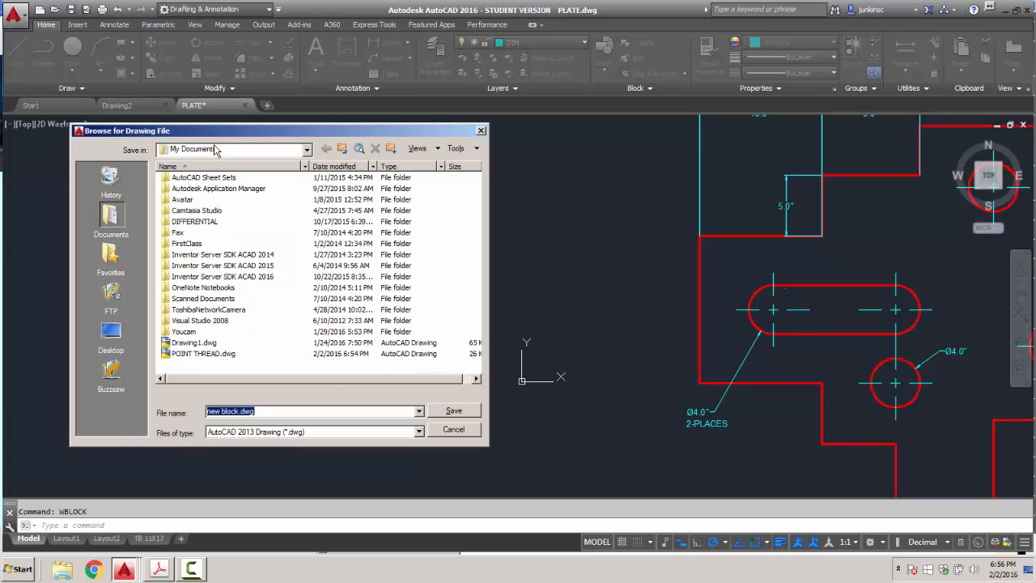
left_click(117, 349)
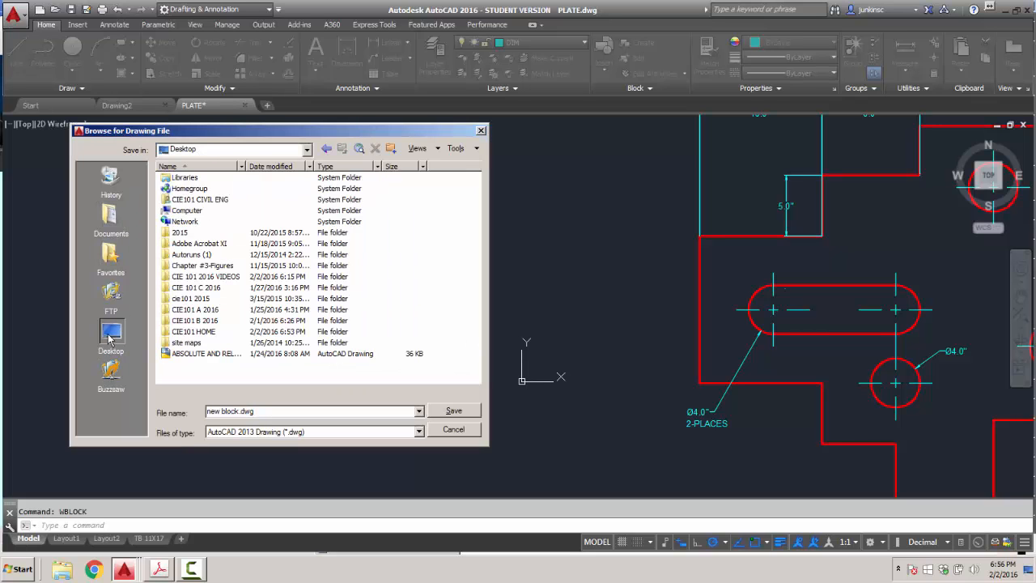
double_click(187, 331)
double_click(183, 177)
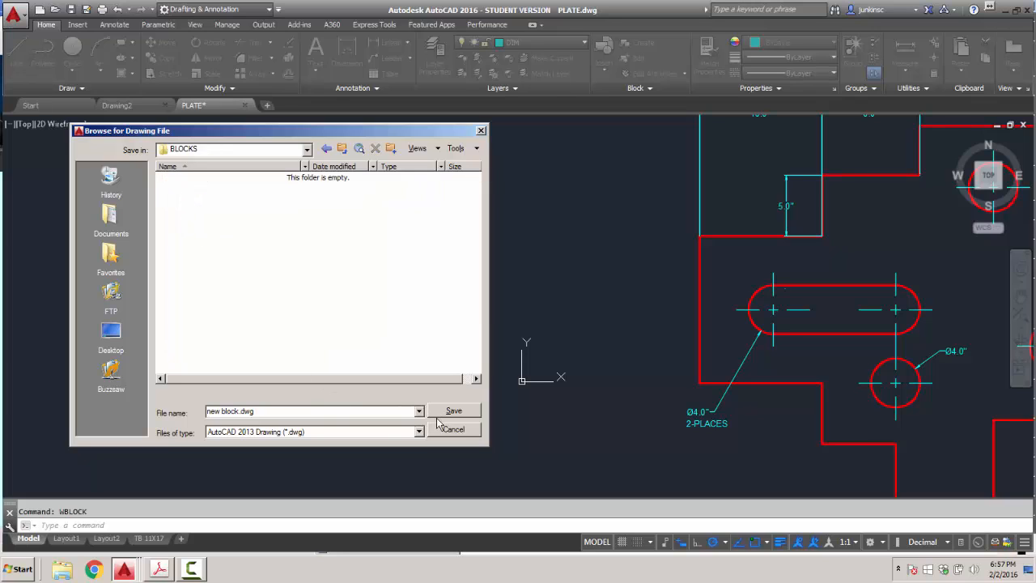
triple_click(239, 411)
left_click_drag(239, 411, 172, 412)
type("PLATE")
left_click(454, 411)
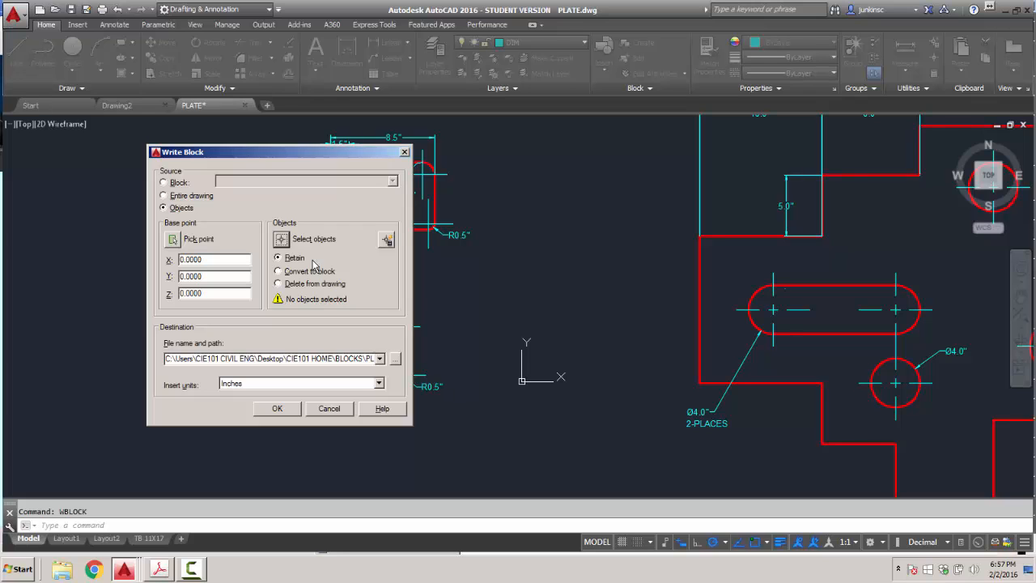
Window-select the upper plate drawing as the objects to write out.
left_click(280, 239)
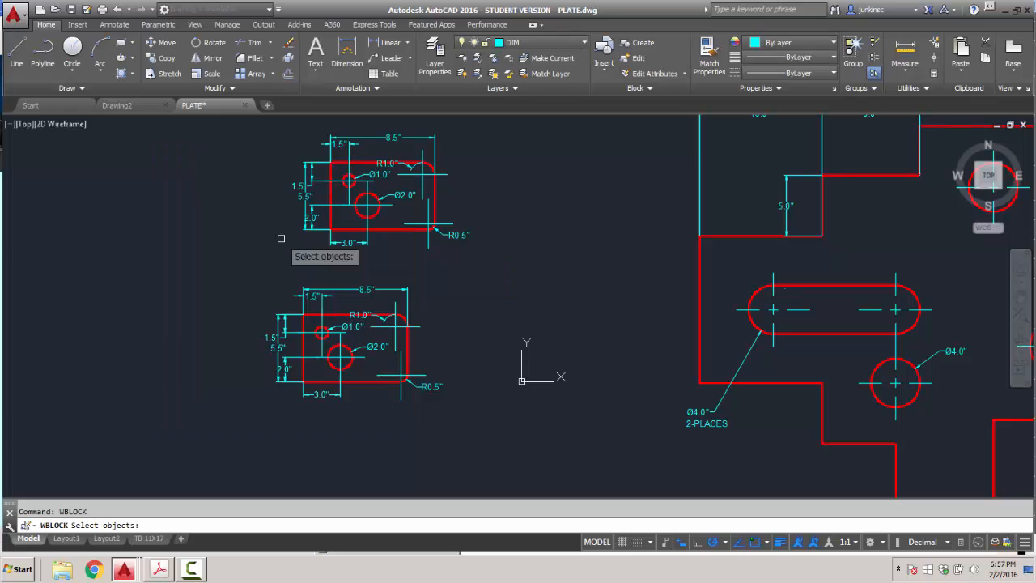
left_click(288, 145)
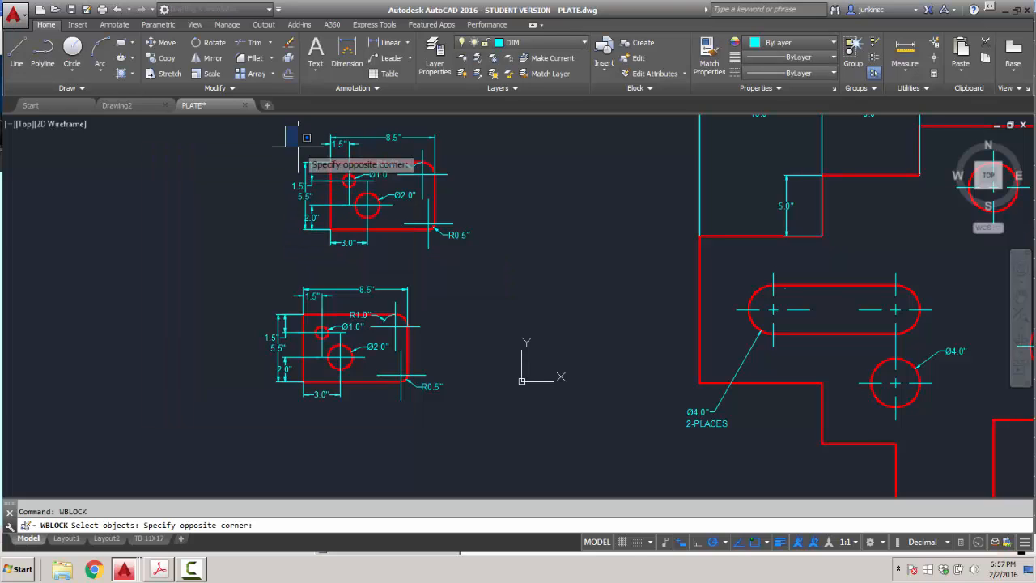
left_click(498, 264)
key("Return")
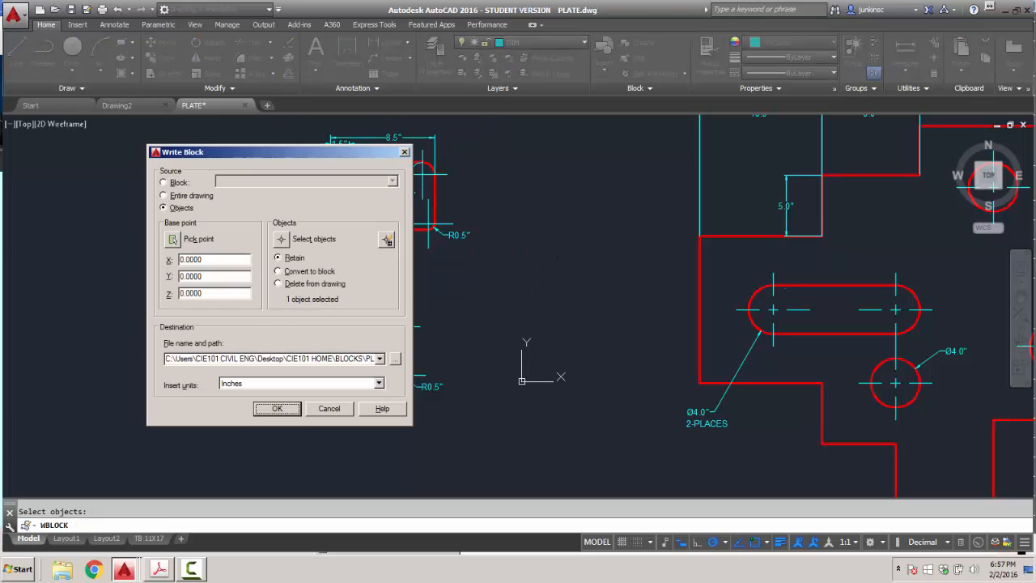
Set the base point at the upper plate's lower-left corner and export PLATE.dwg.
left_click(171, 242)
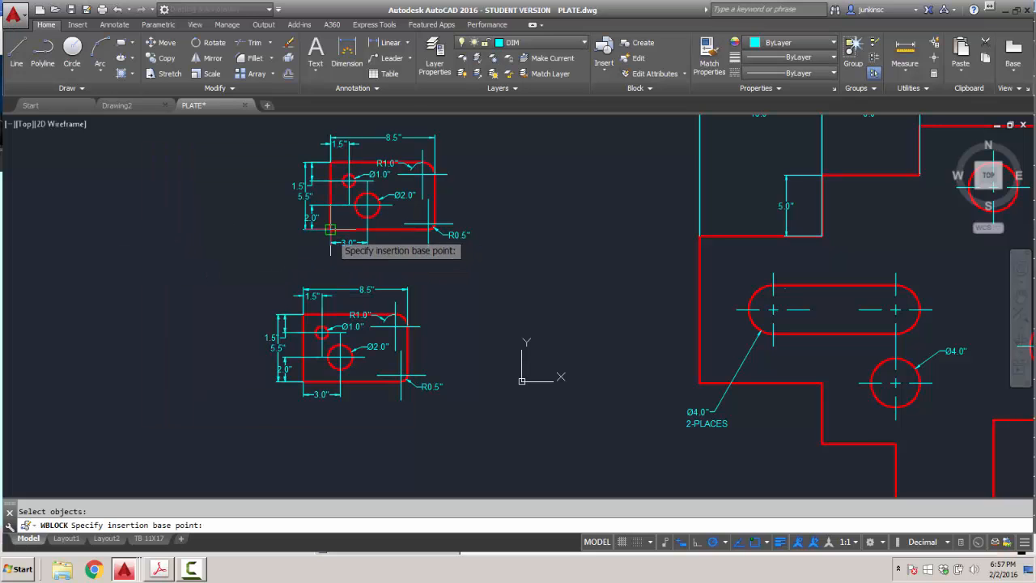
left_click(333, 233)
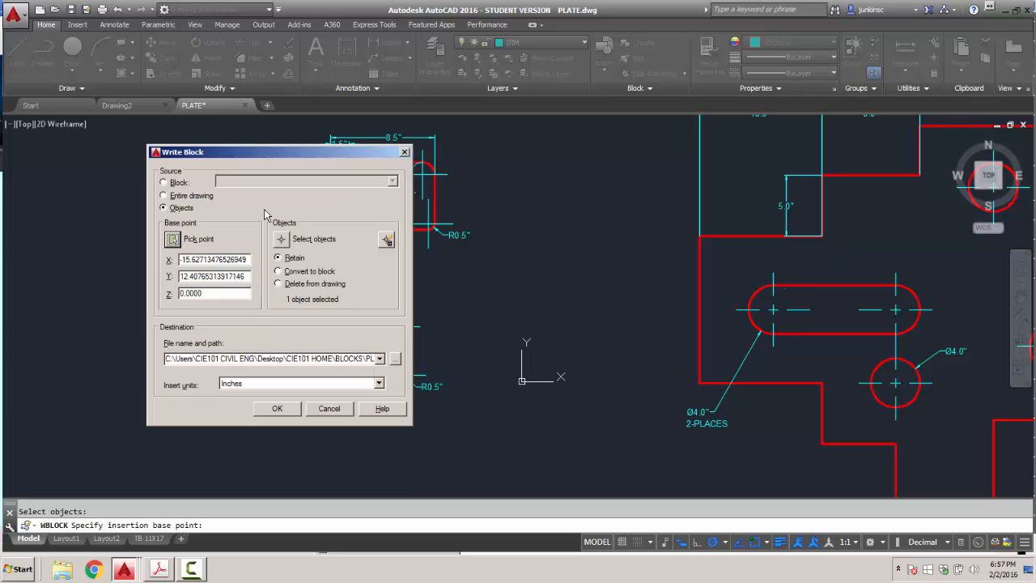
left_click(276, 407)
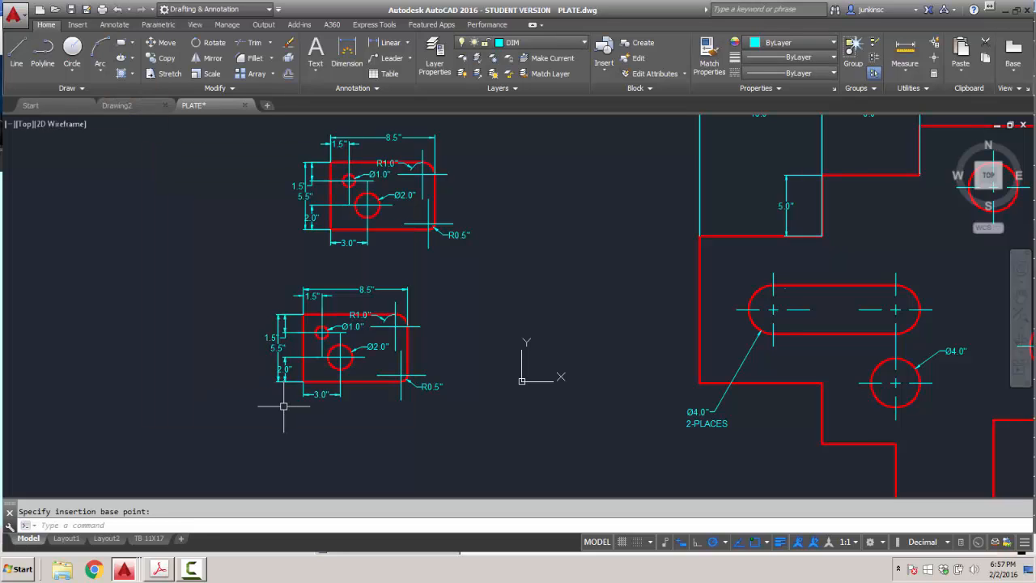
Close PLATE.dwg without saving changes.
left_click(18, 12)
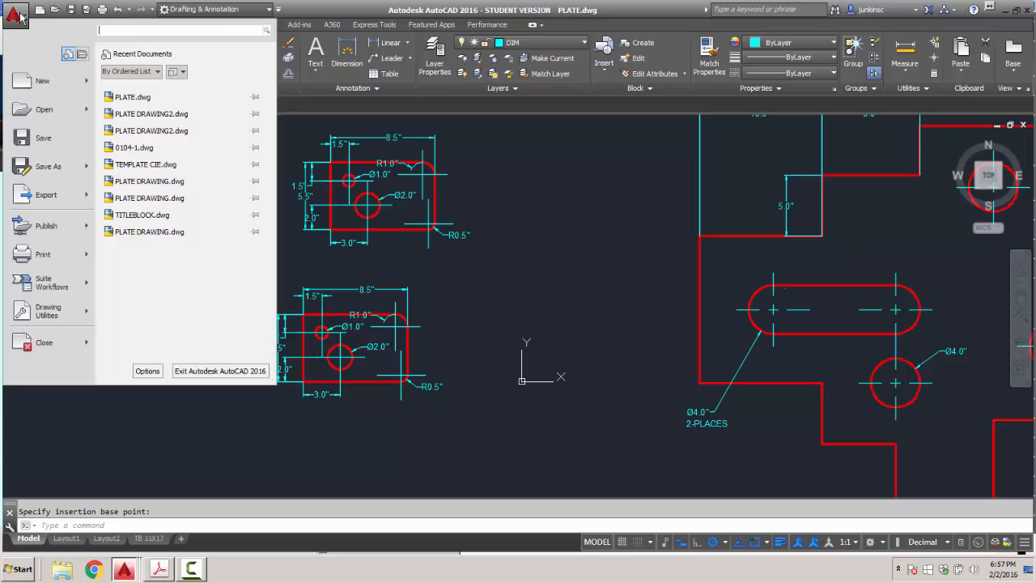
left_click(44, 343)
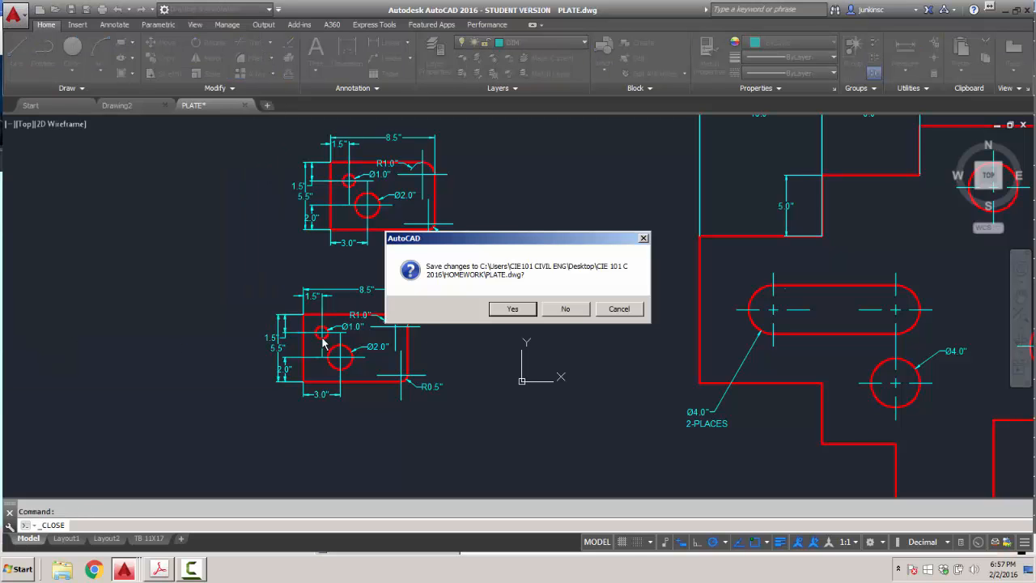
left_click(562, 311)
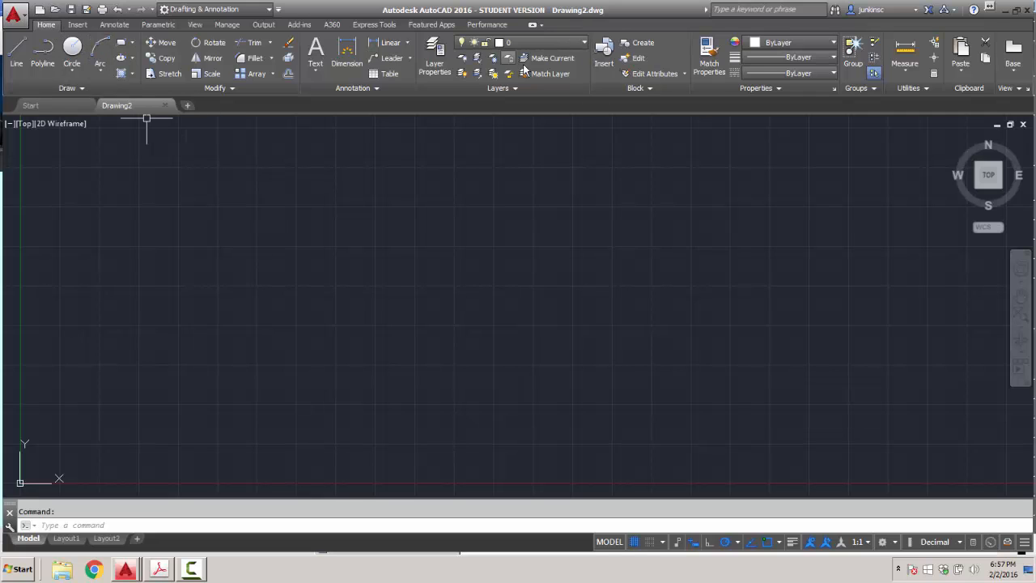
Insert PLATE.dwg from Desktop > CIE101 HOME > BLOCKS into Drawing2.
left_click(612, 72)
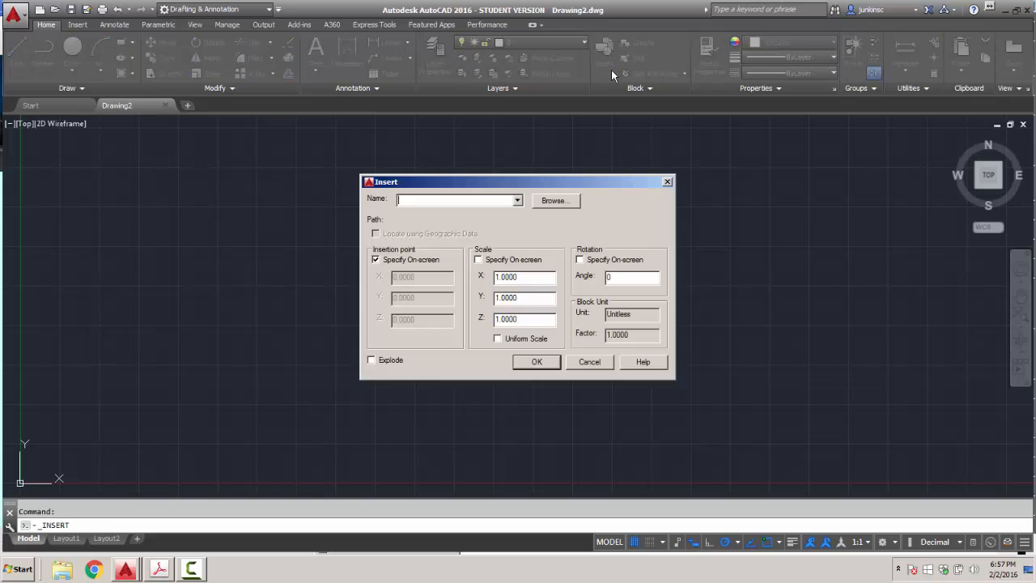
left_click(551, 201)
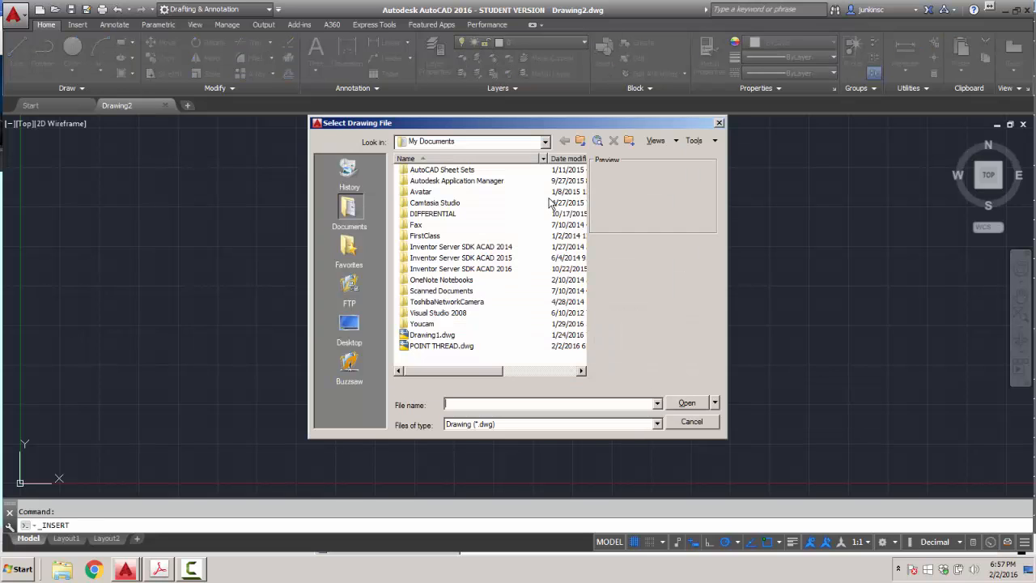
left_click(545, 142)
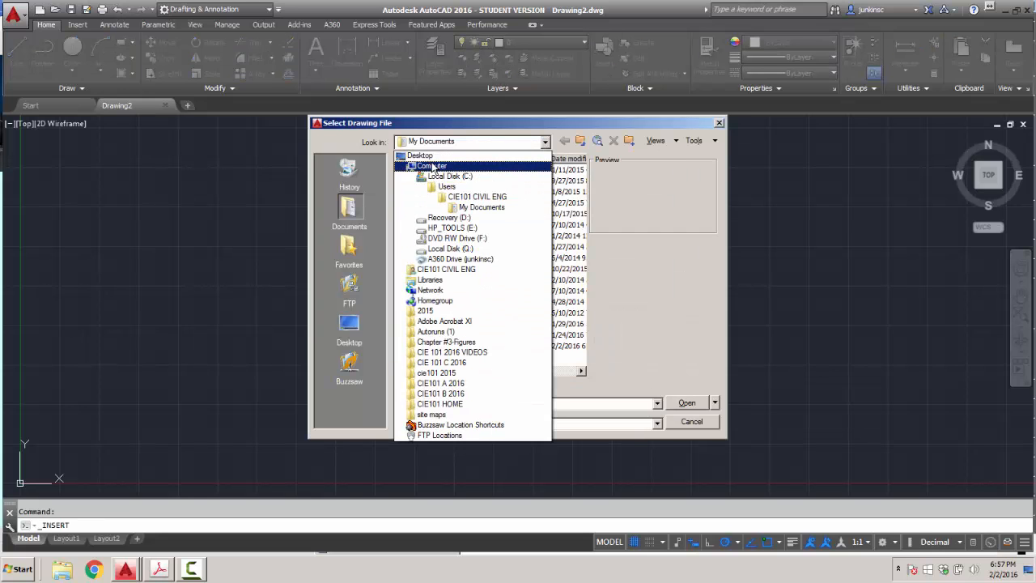
left_click(428, 153)
double_click(429, 328)
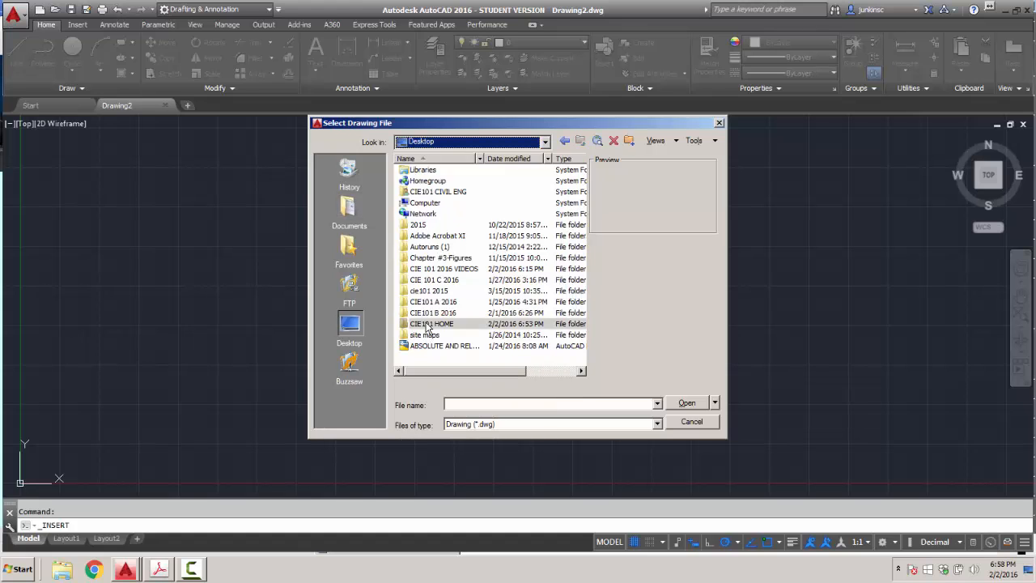
double_click(421, 170)
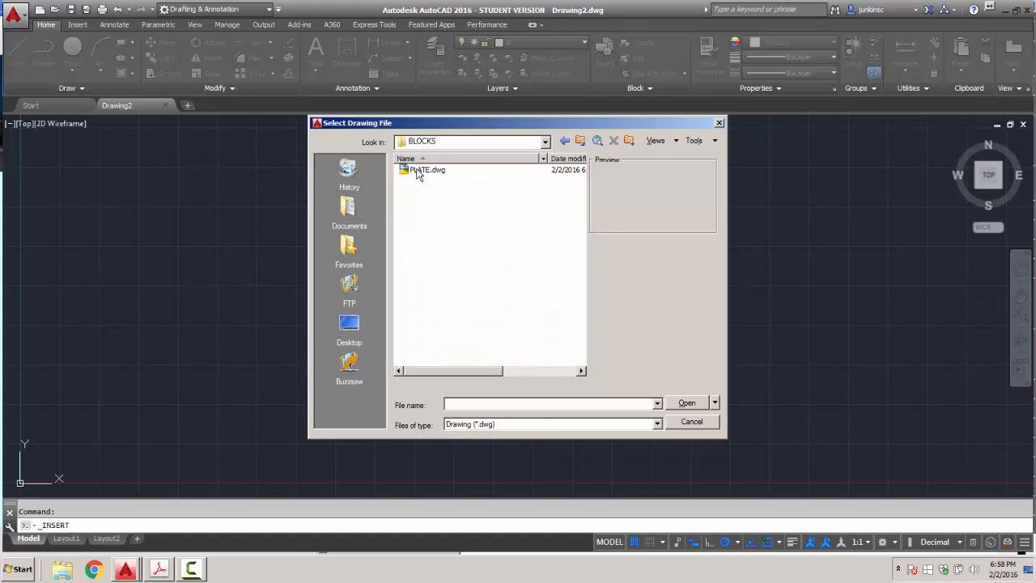
left_click(417, 175)
left_click(685, 402)
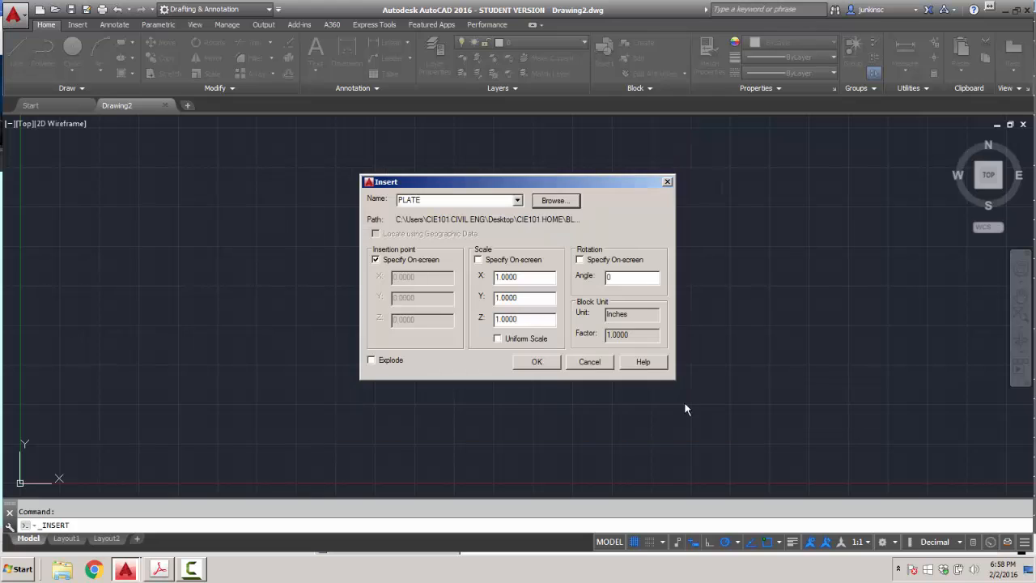
left_click(536, 362)
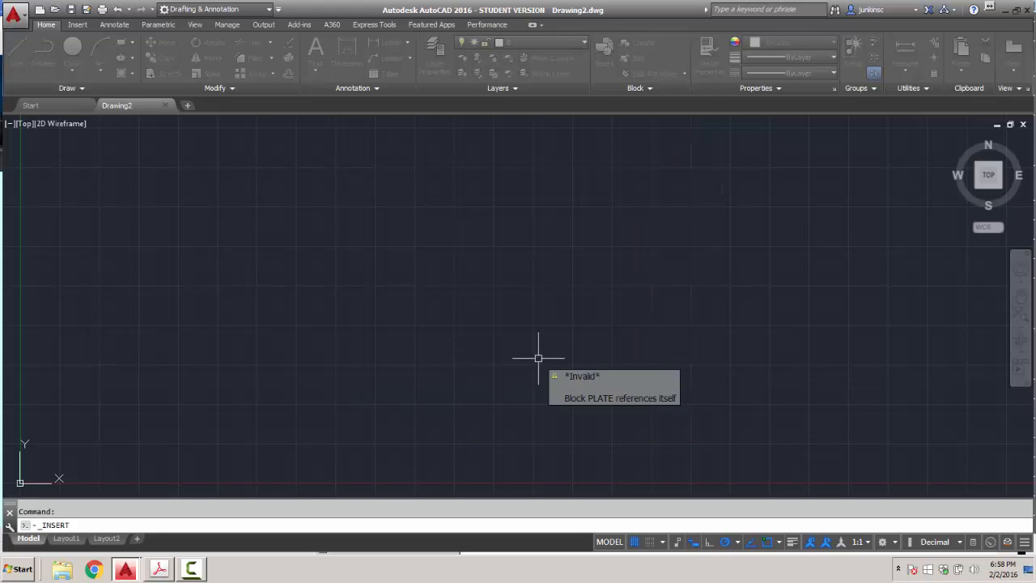
Cancel the stray selection window and zoom to the drawing extents.
left_click(458, 305)
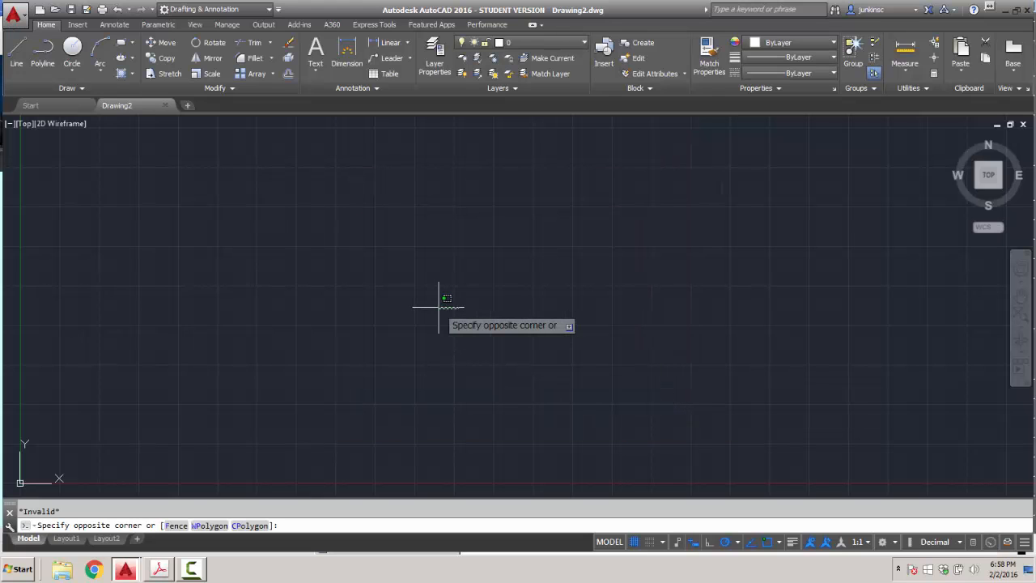
left_click(437, 306)
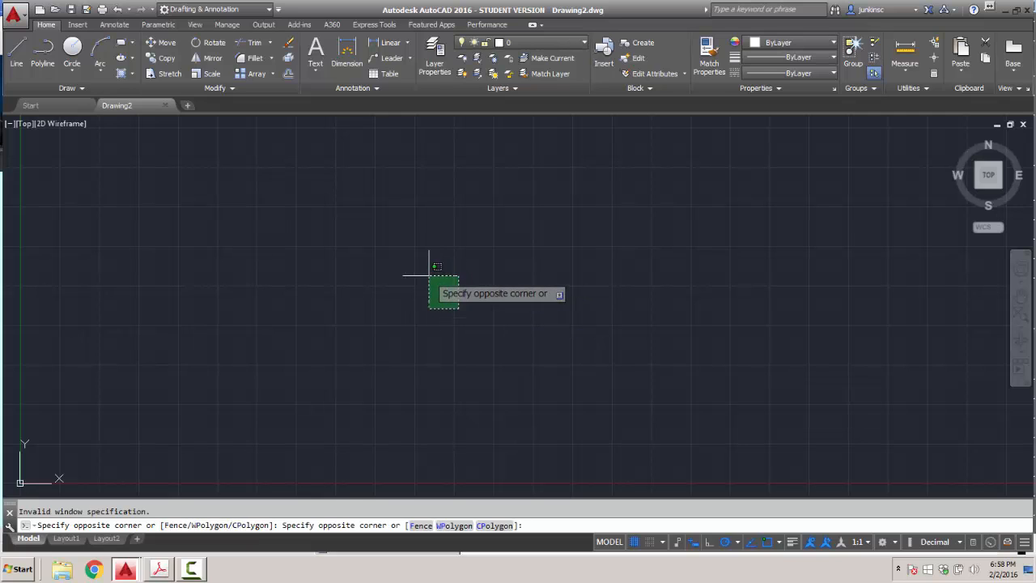
key("Escape")
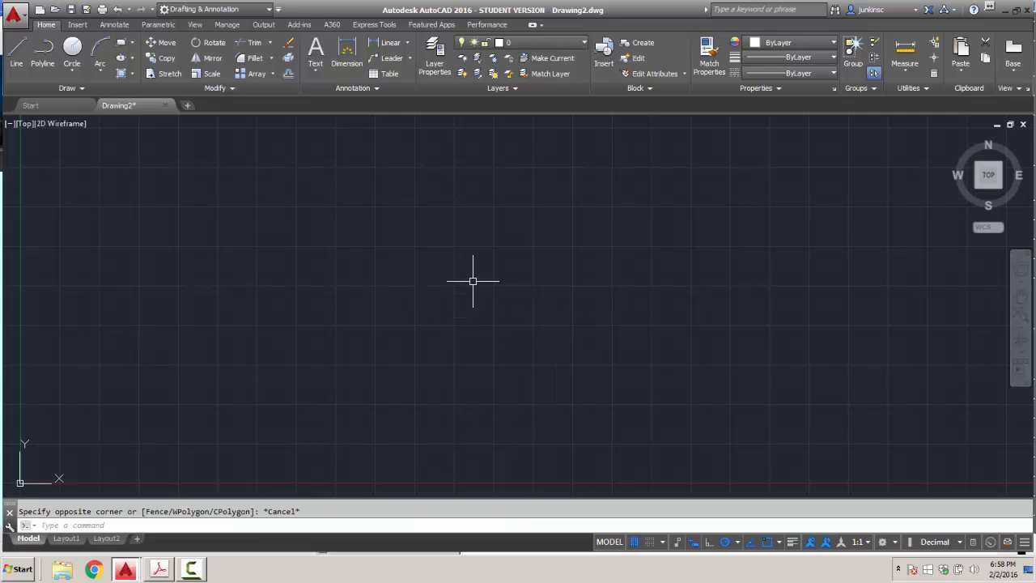
middle_click(472, 280)
middle_click(473, 281)
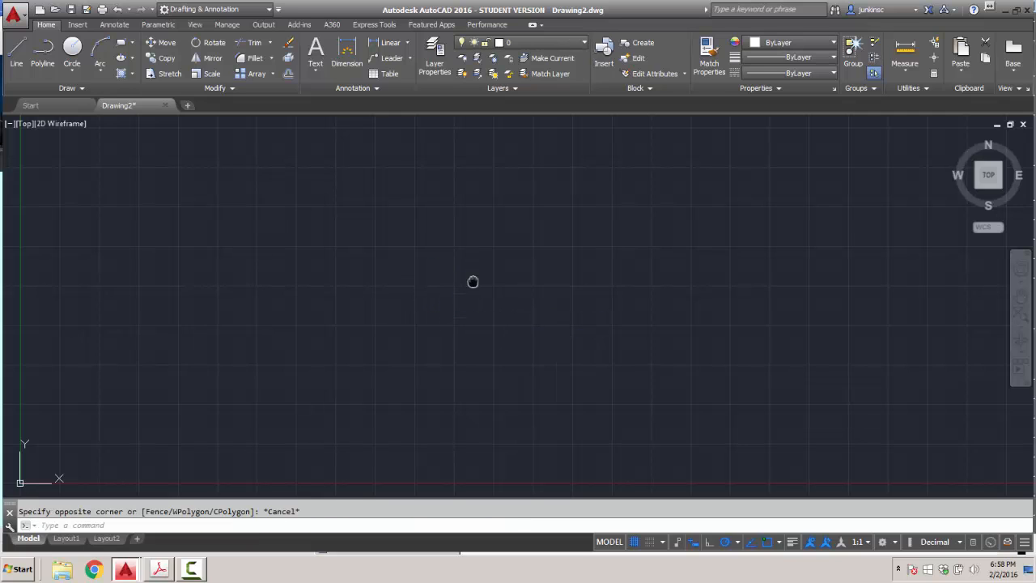
left_click(610, 69)
left_click(538, 203)
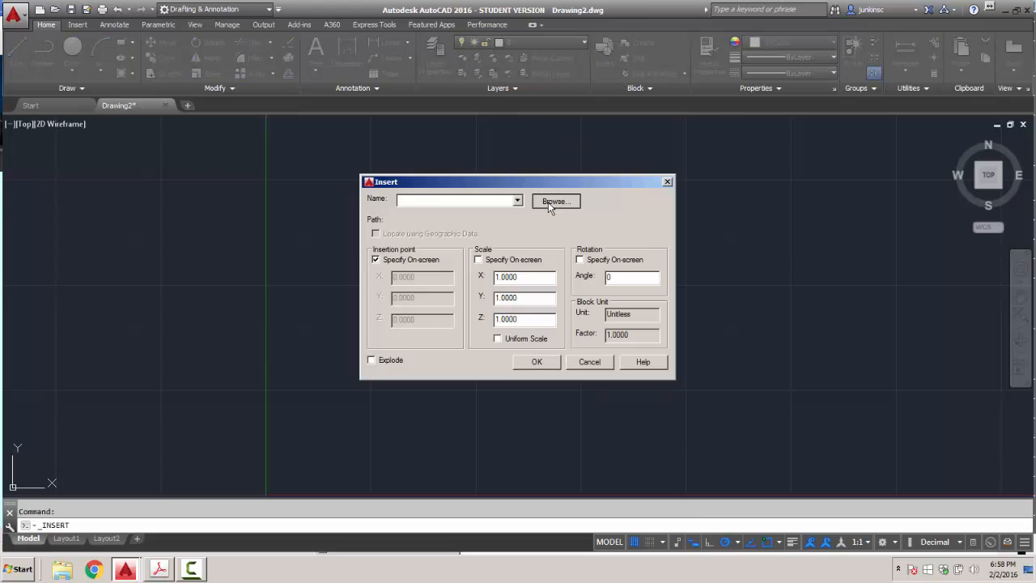
left_click(429, 177)
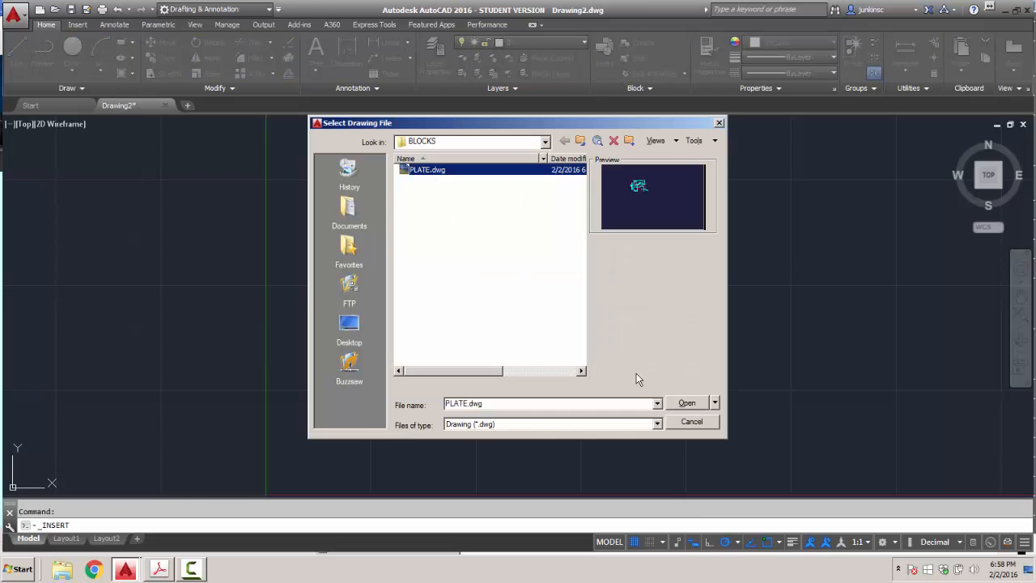
left_click(687, 404)
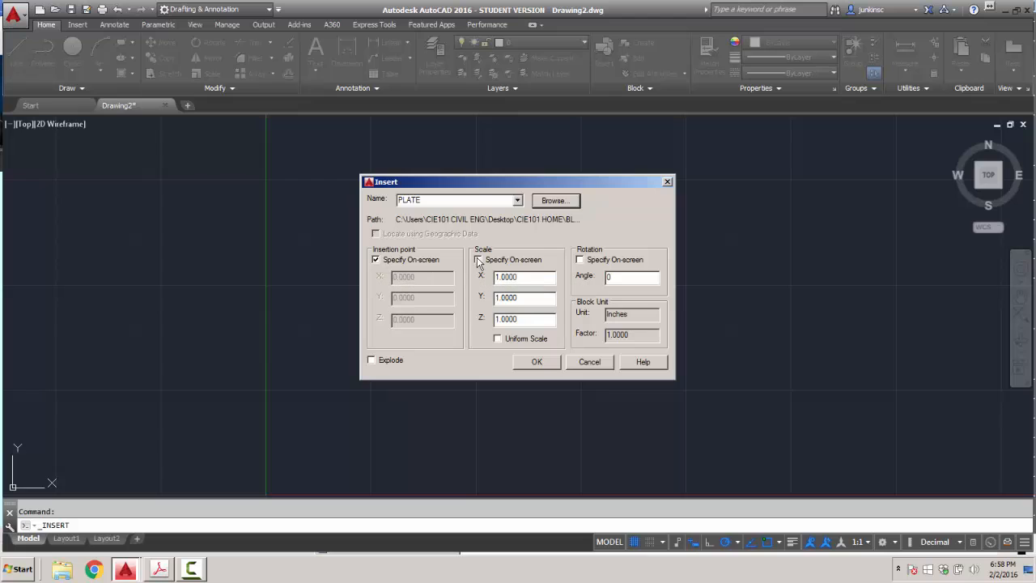
left_click(536, 363)
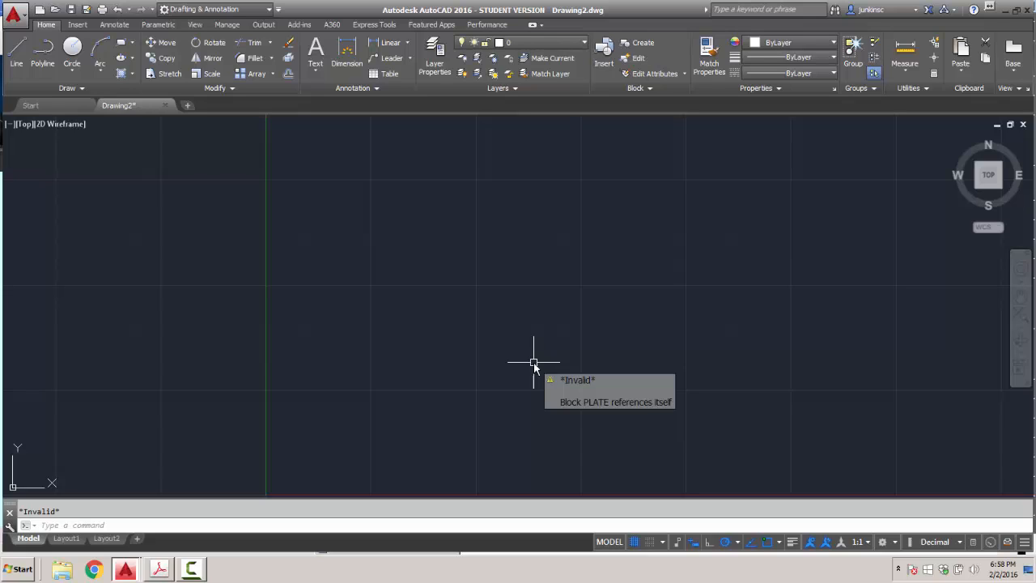
key("Escape")
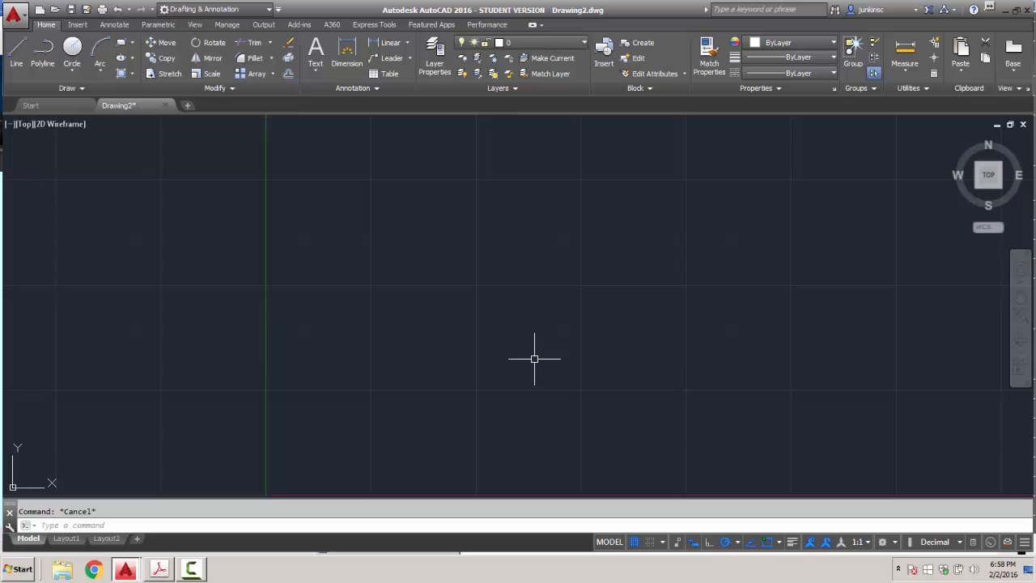
left_click(14, 14)
Close Drawing2 without saving and start a new drawing from acad.dwt.
left_click(44, 344)
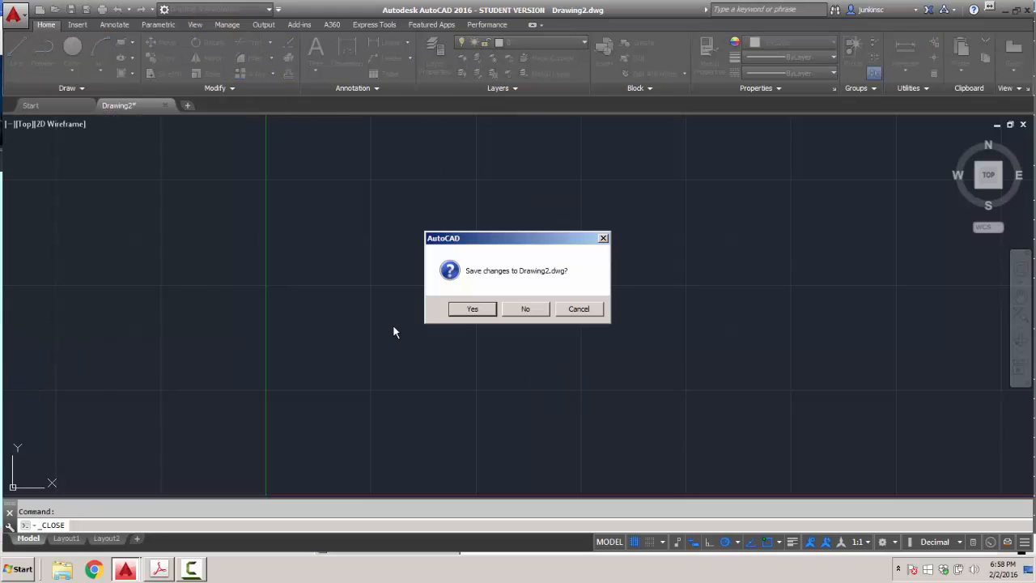
left_click(524, 309)
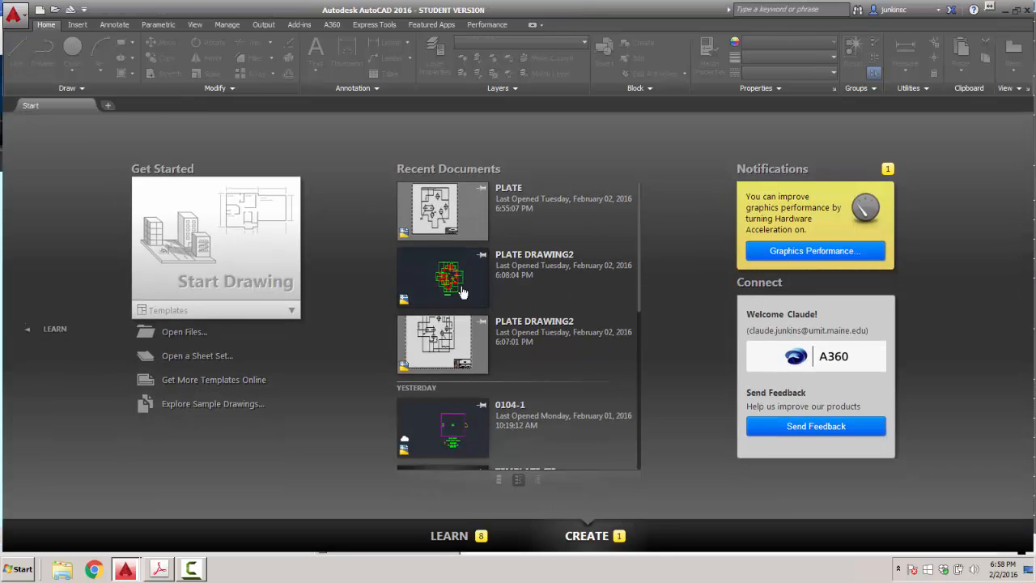
left_click(40, 9)
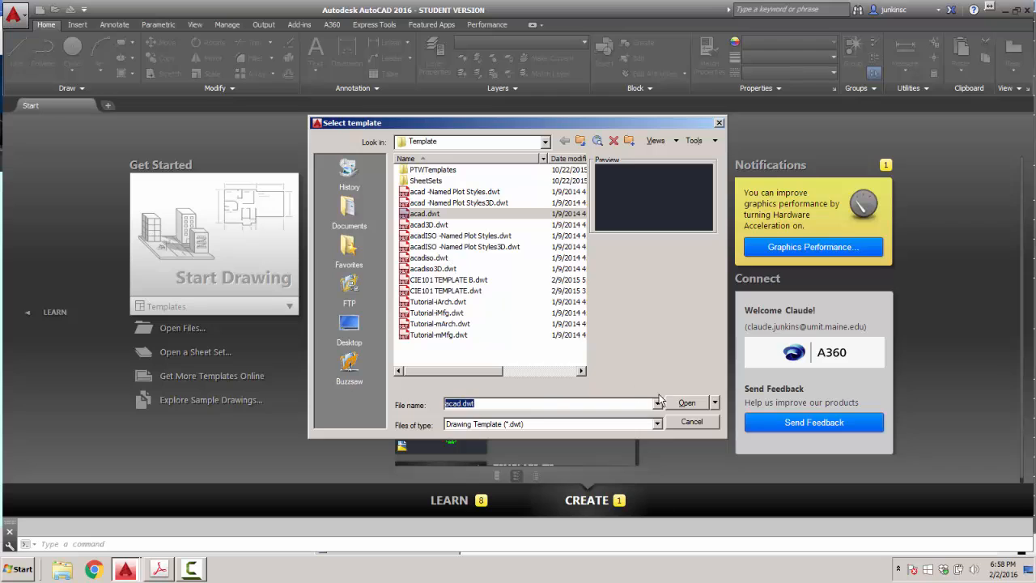
left_click(686, 402)
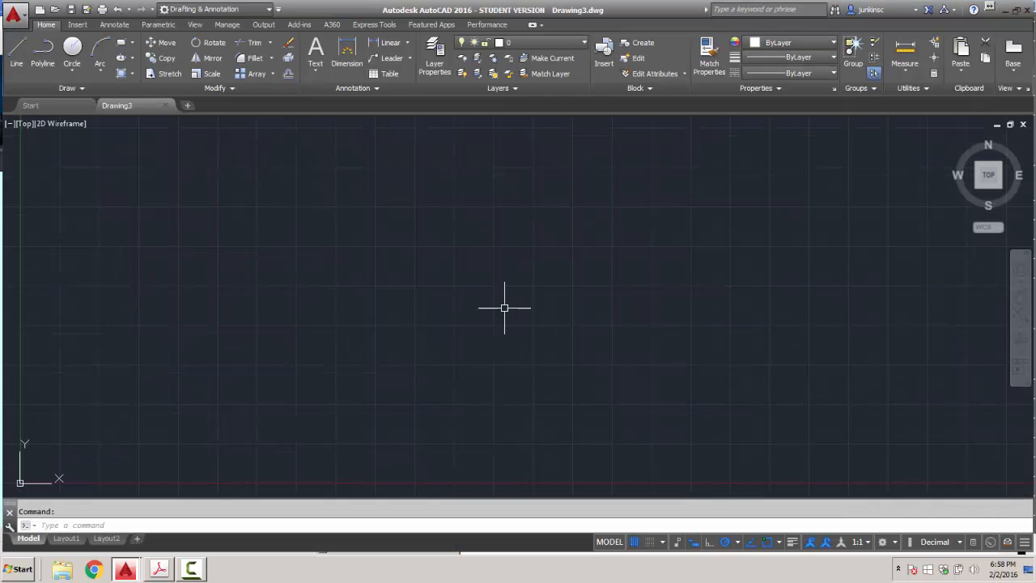
Try inserting PLATE.dwg from BLOCKS, which fails as self-referencing, then cancel.
left_click(595, 71)
left_click(566, 201)
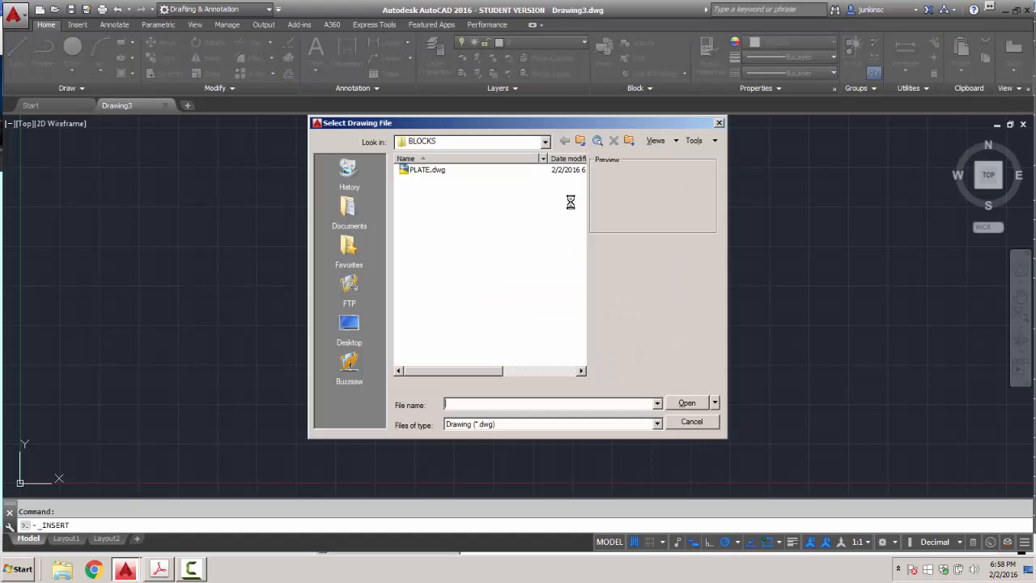
left_click(442, 173)
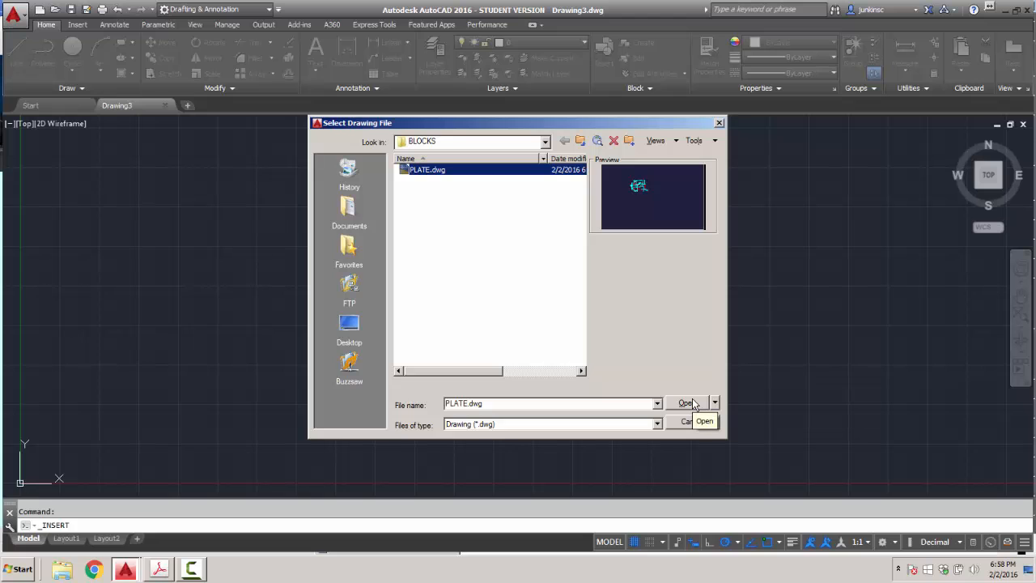
double_click(421, 171)
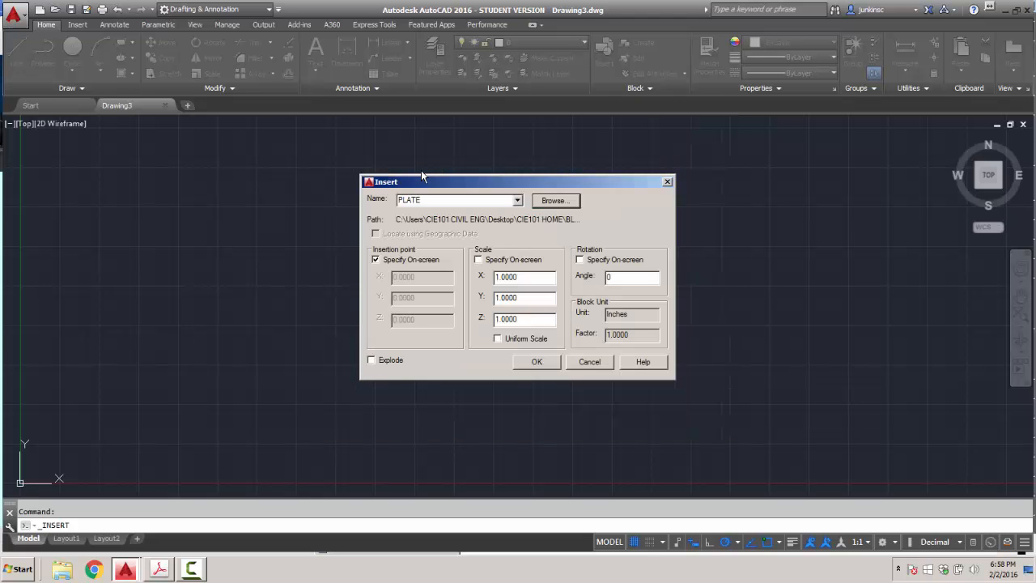
left_click(533, 361)
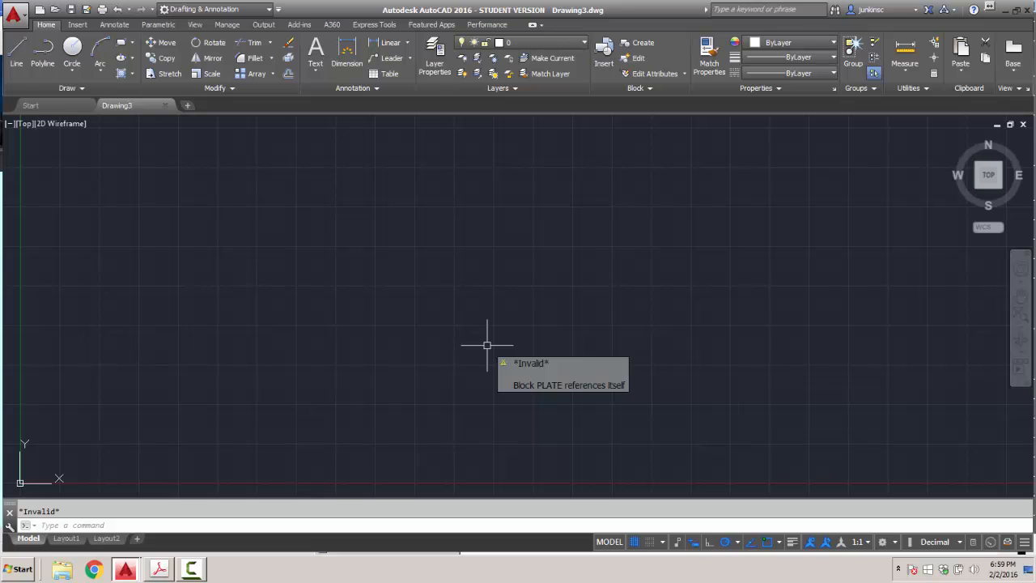
key("Return")
key("Escape")
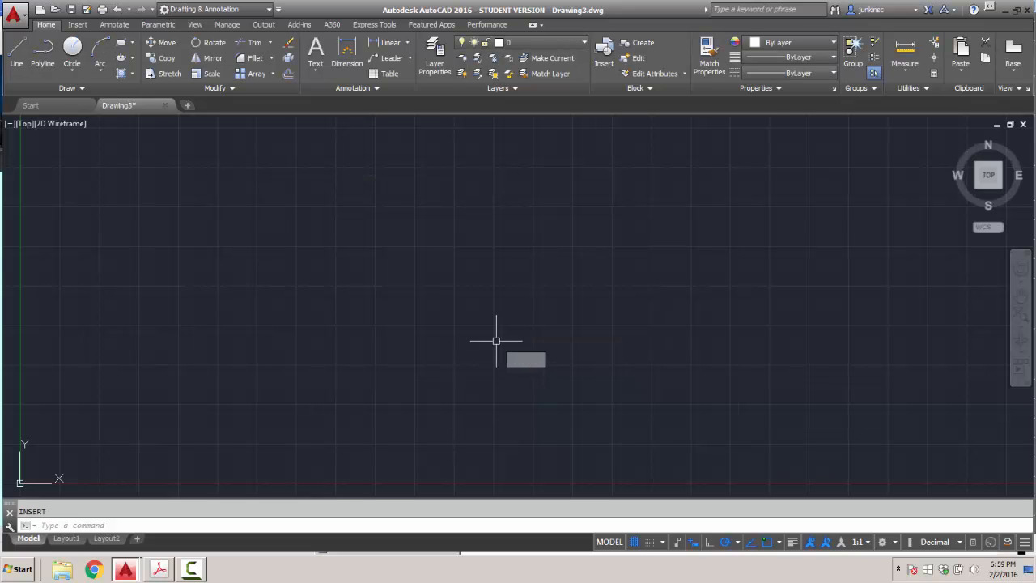
left_click(975, 9)
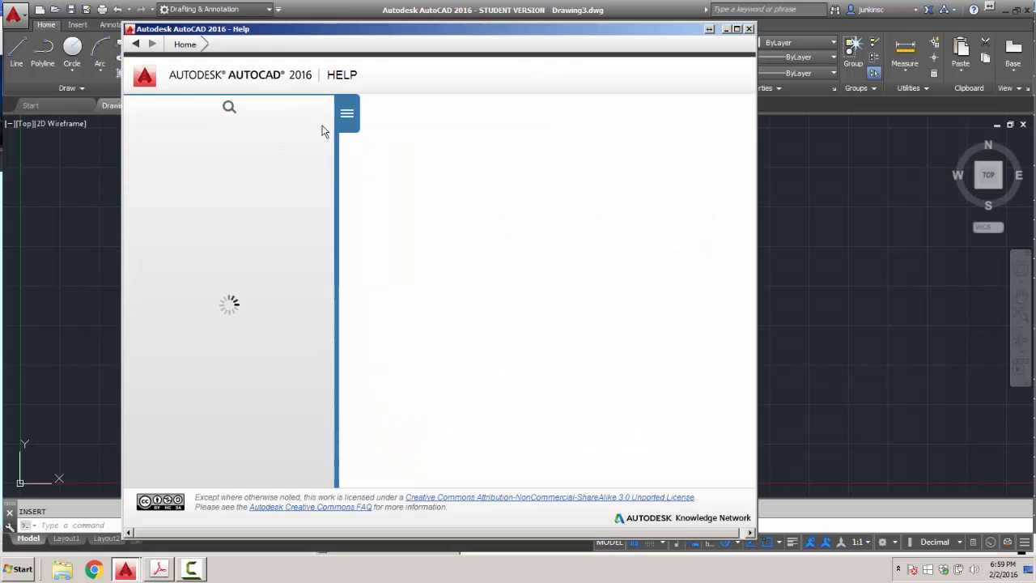
left_click(184, 135)
type("BL")
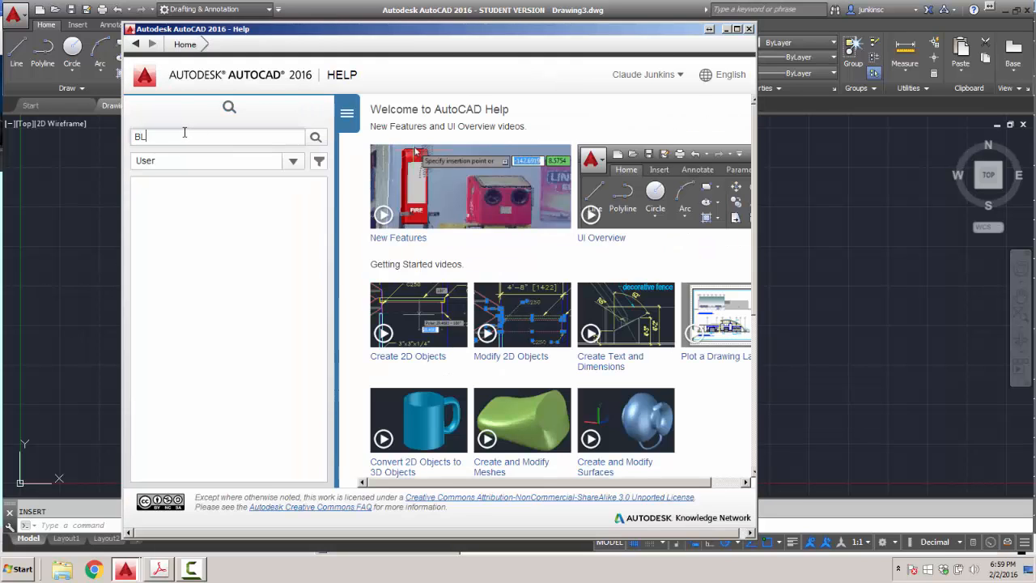
type("OCK REFERECN")
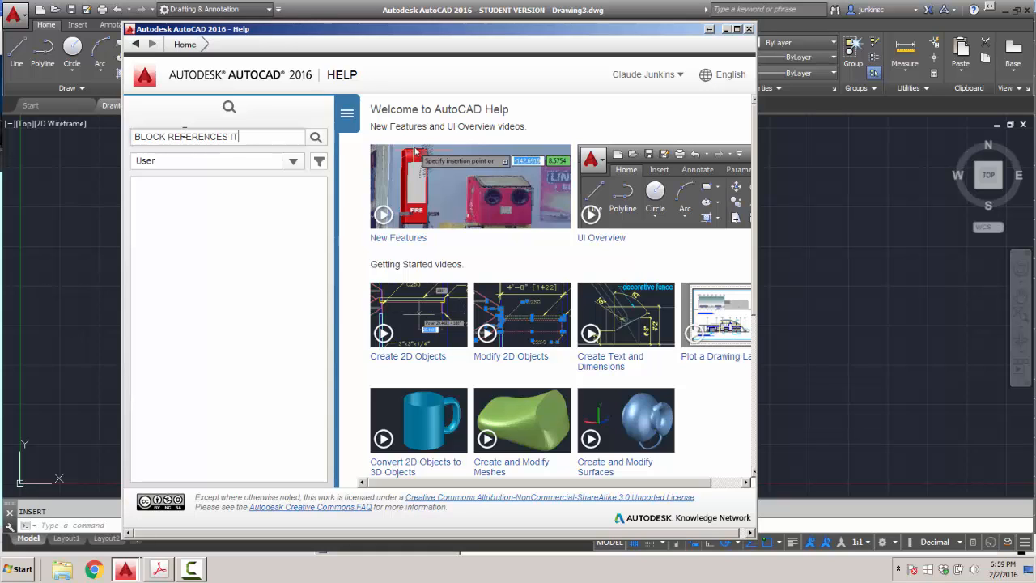
key("Return")
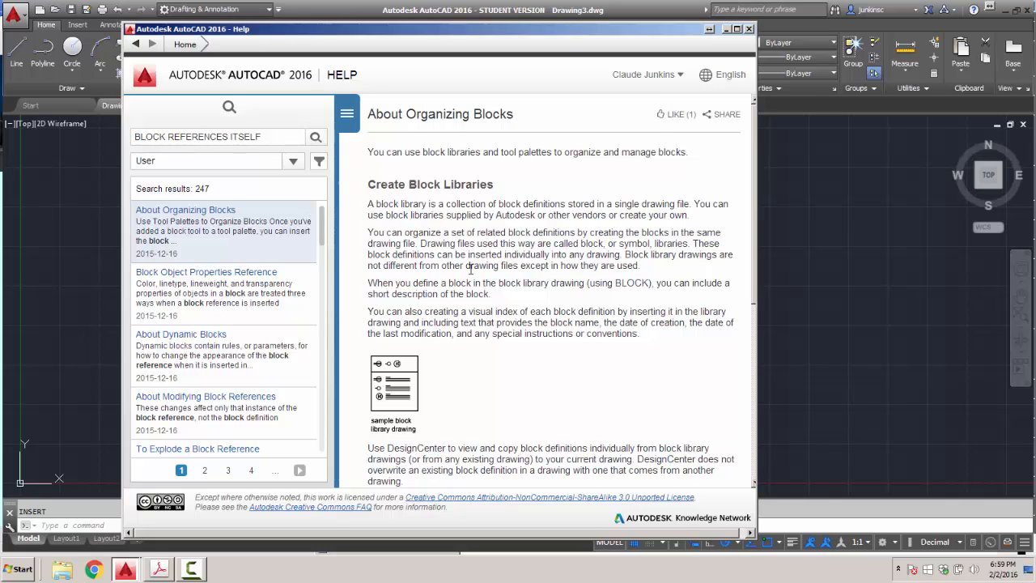
scroll(470, 275, "down", 3)
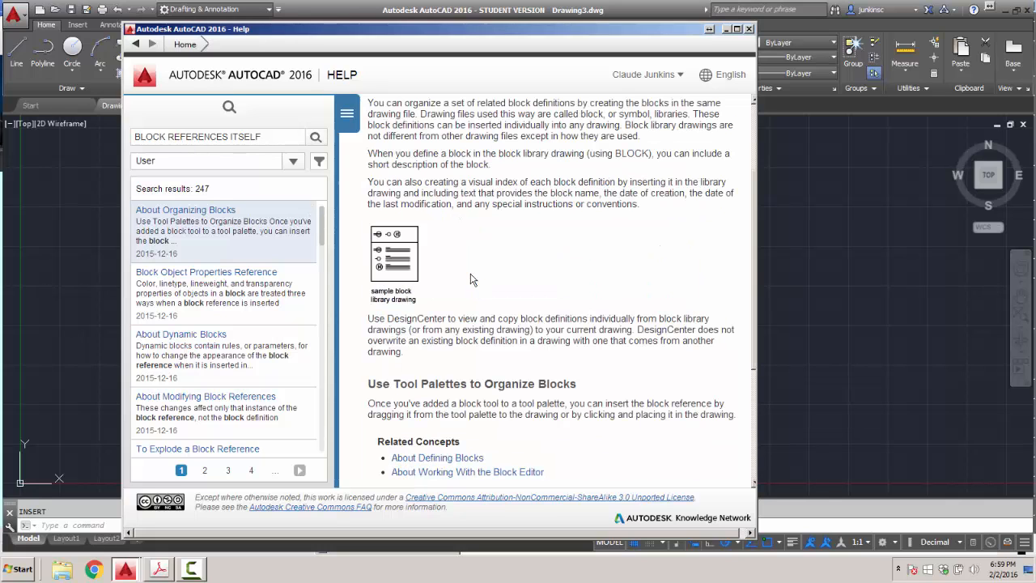
scroll(471, 279, "down", 2)
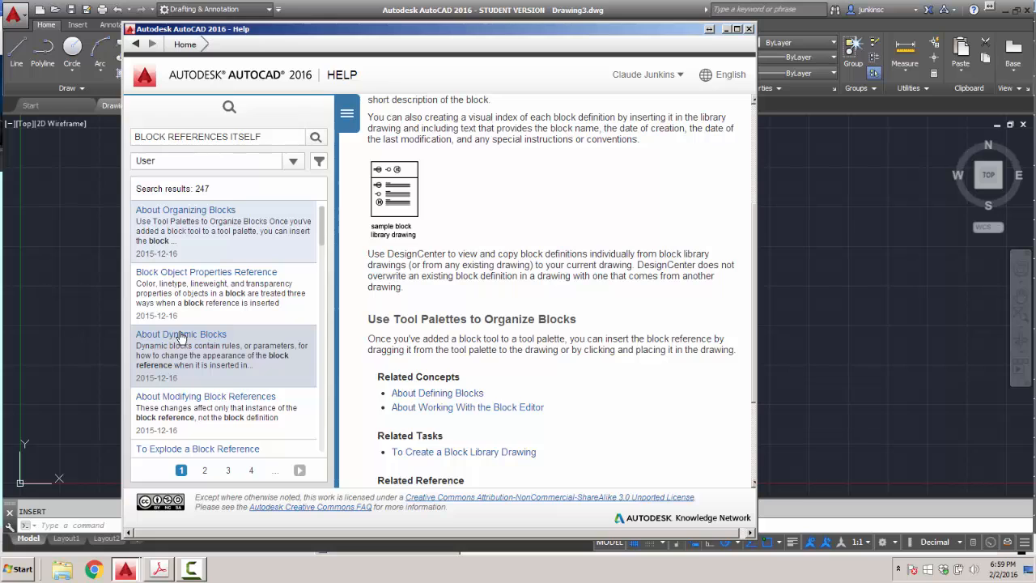
left_click(181, 336)
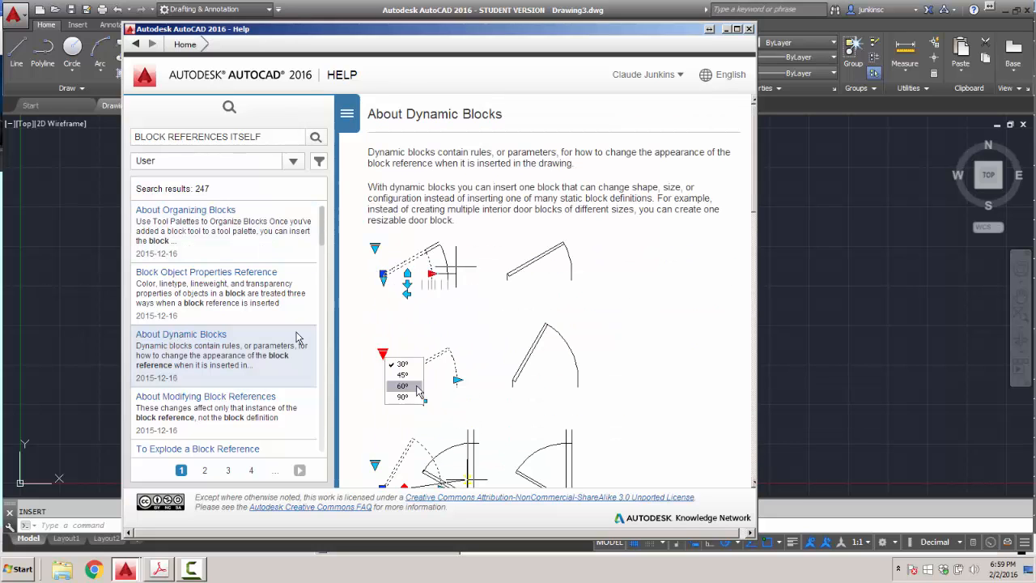
scroll(396, 317, "down", 1)
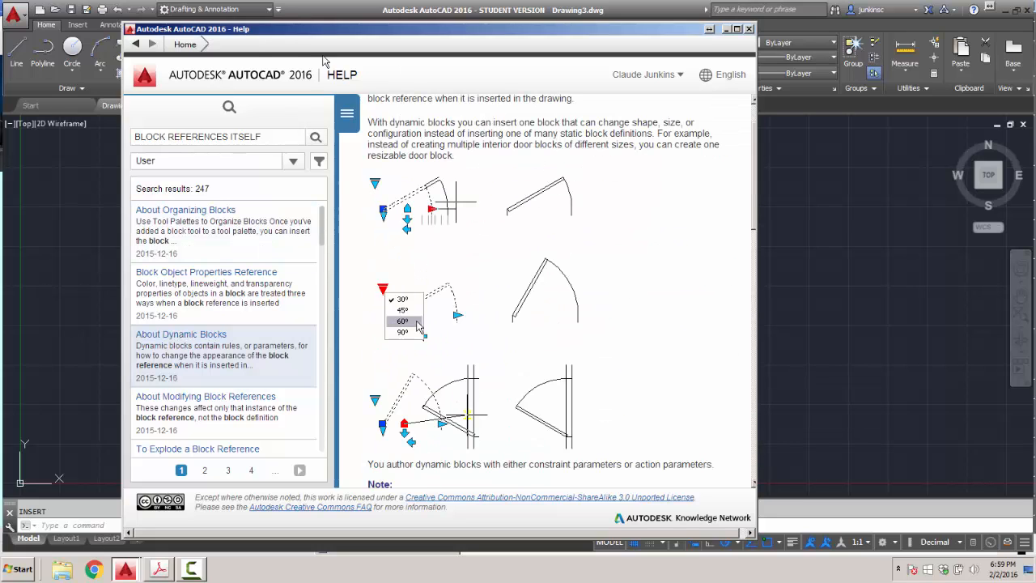
left_click(748, 28)
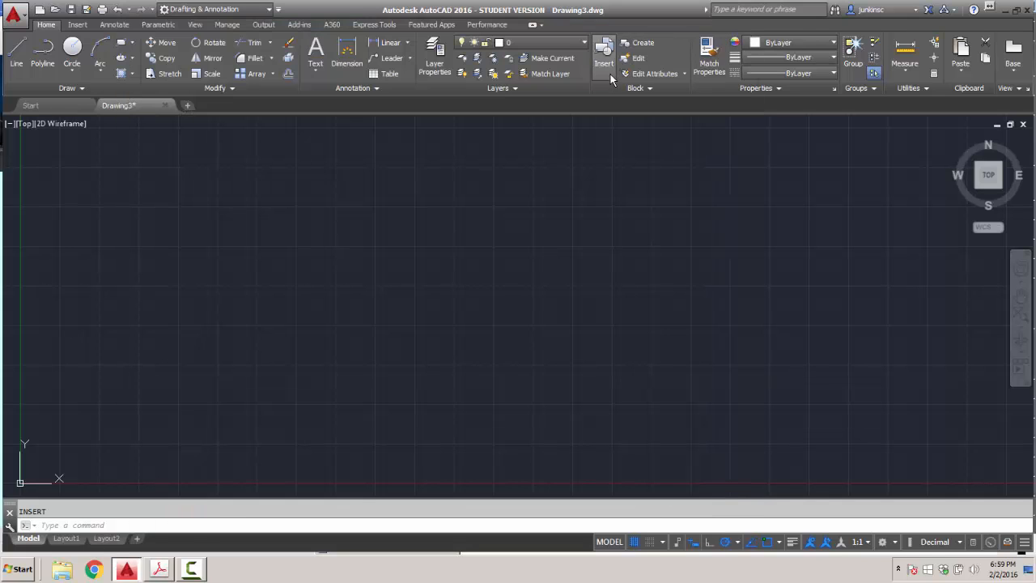
Insert PLATE.dwg from BLOCKS with Explode ticked, placed in the middle of the canvas.
left_click(602, 61)
left_click(519, 199)
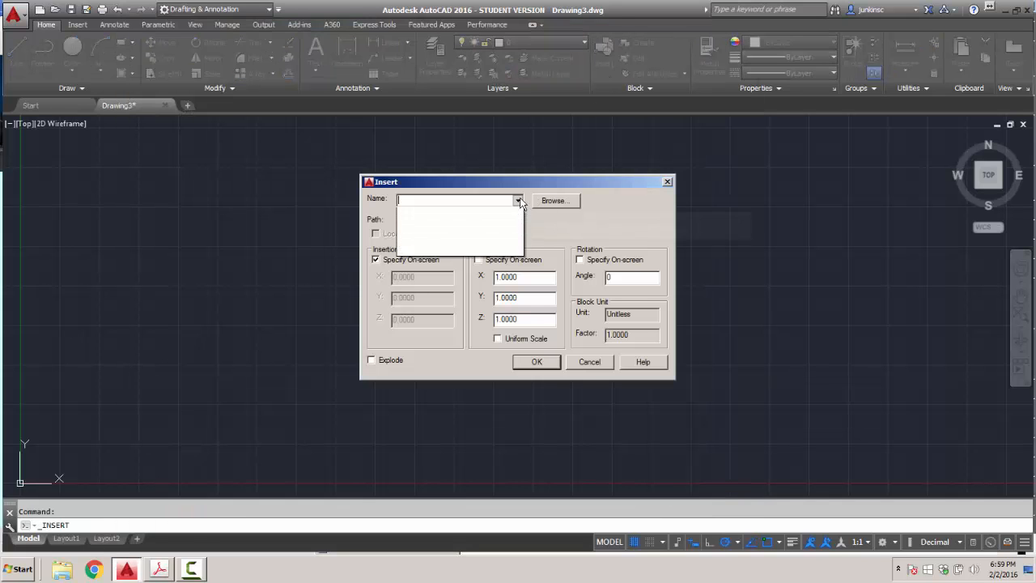
left_click(575, 199)
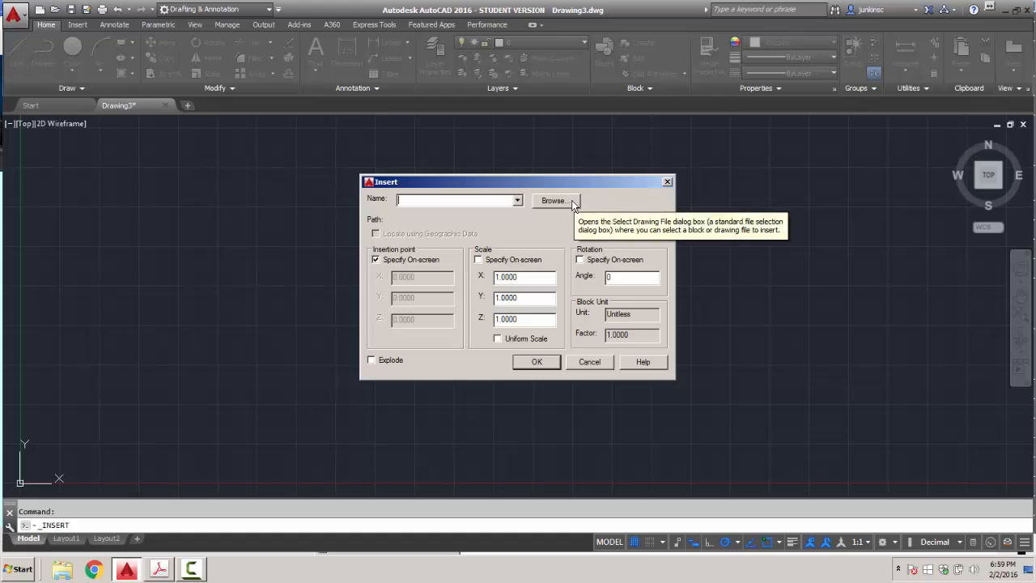
left_click(572, 200)
left_click(430, 171)
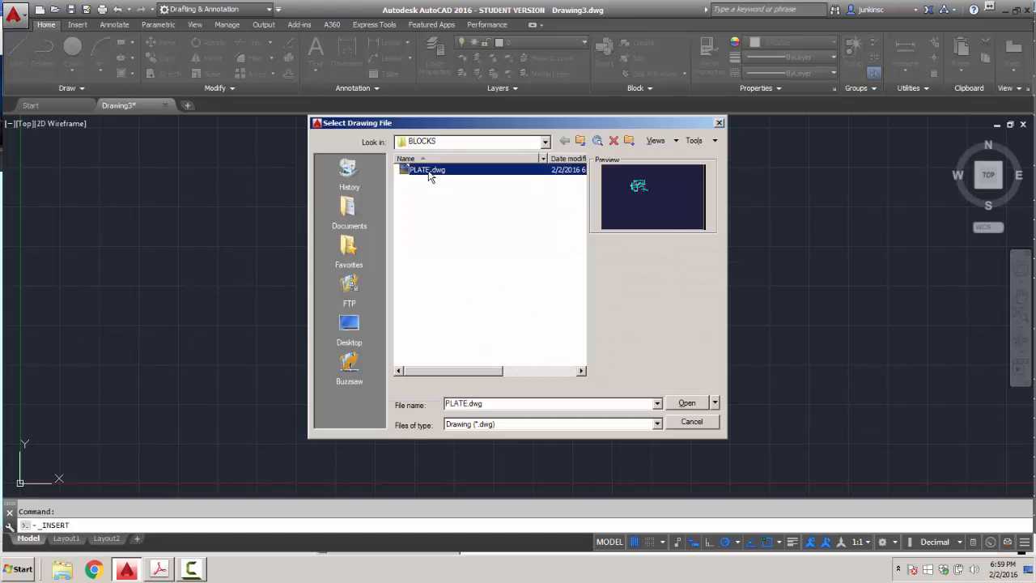
double_click(430, 171)
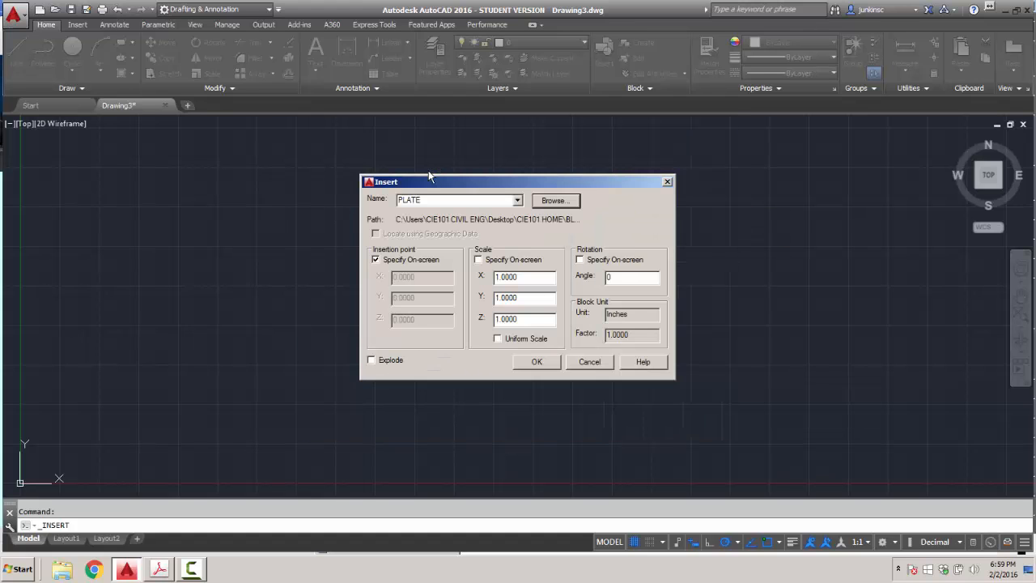
left_click(371, 360)
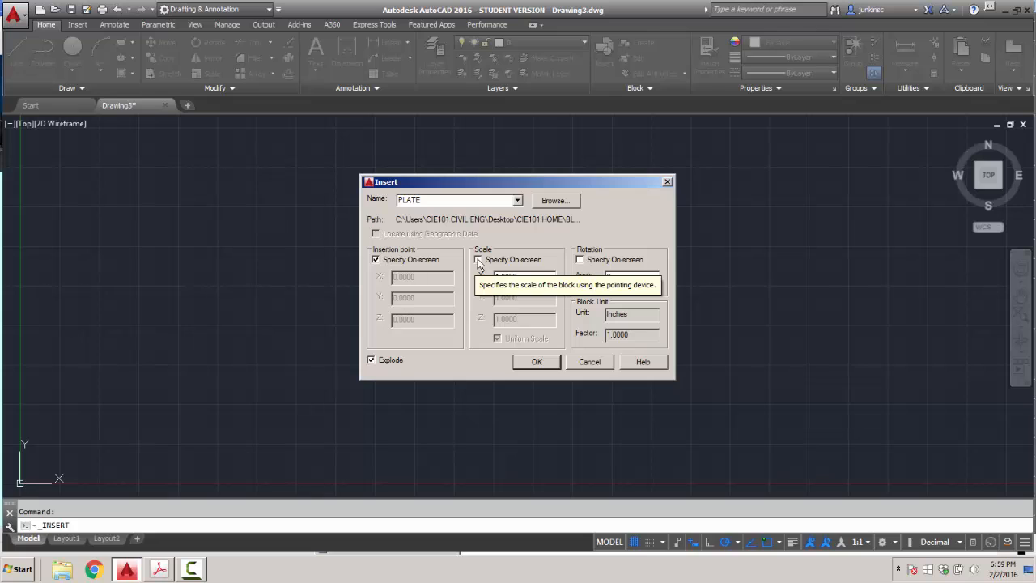
left_click(536, 361)
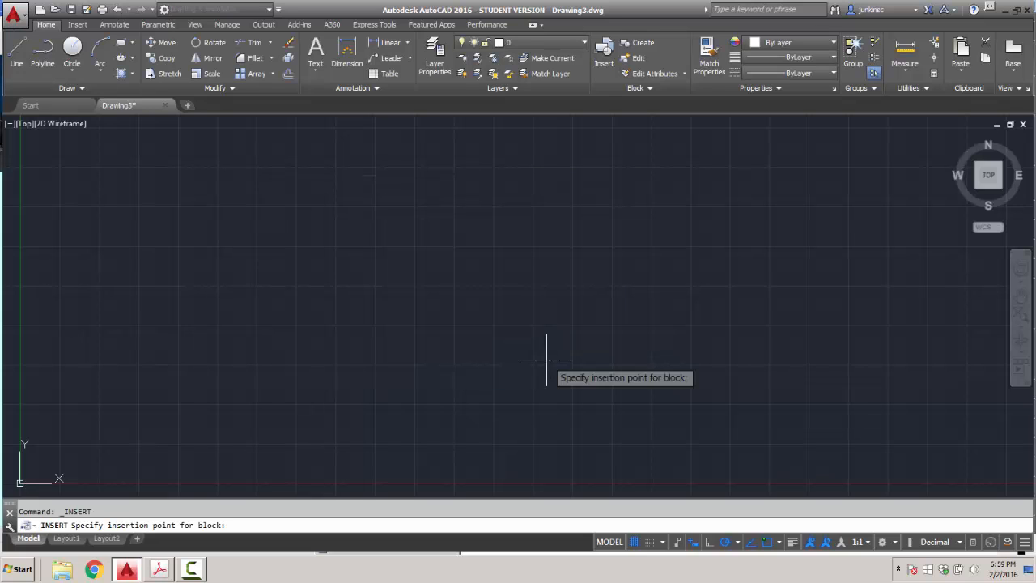
left_click(509, 333)
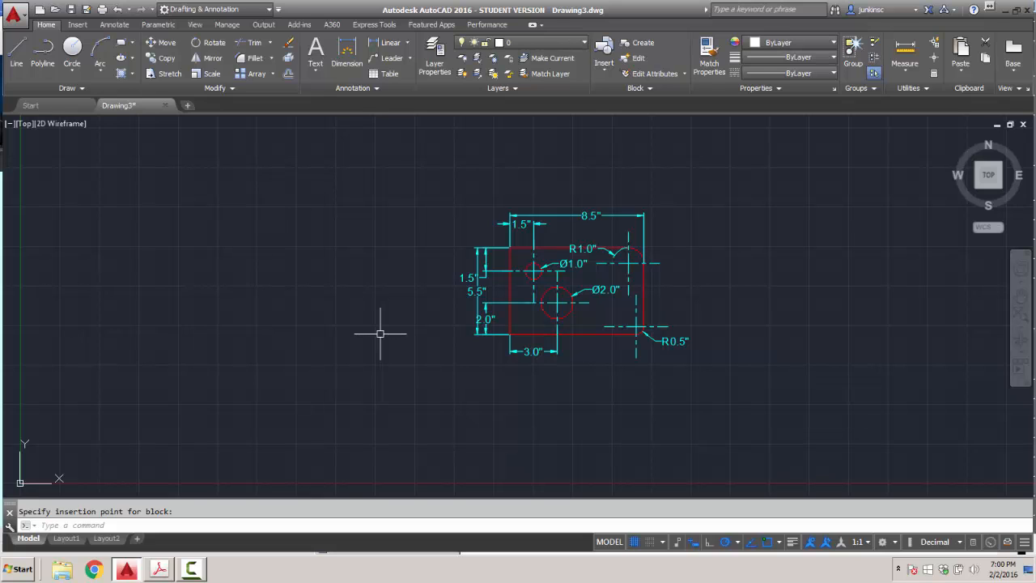
Try inserting the PLATE block straight from the Insert gallery.
left_click(604, 65)
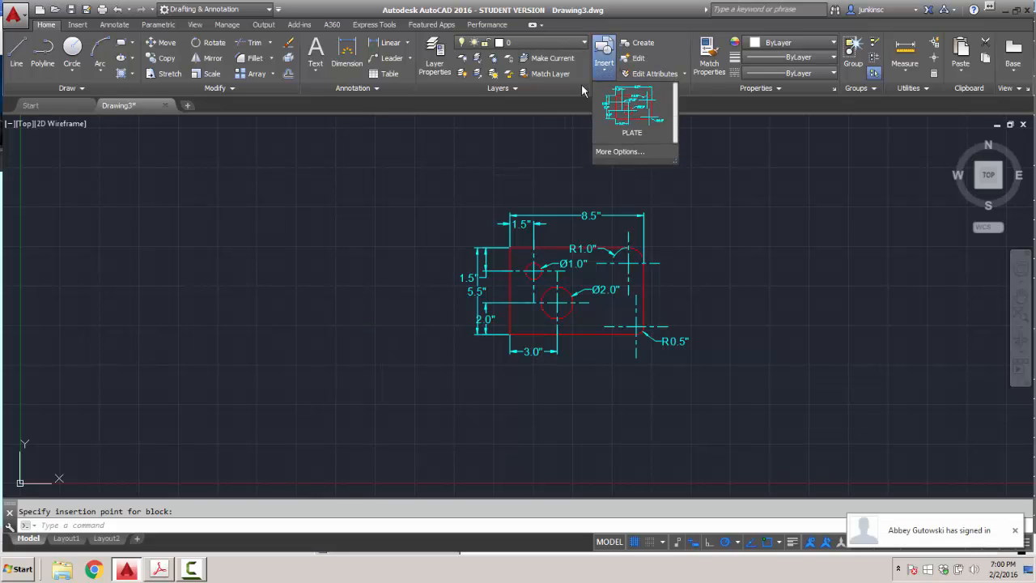
left_click(629, 153)
left_click(536, 360)
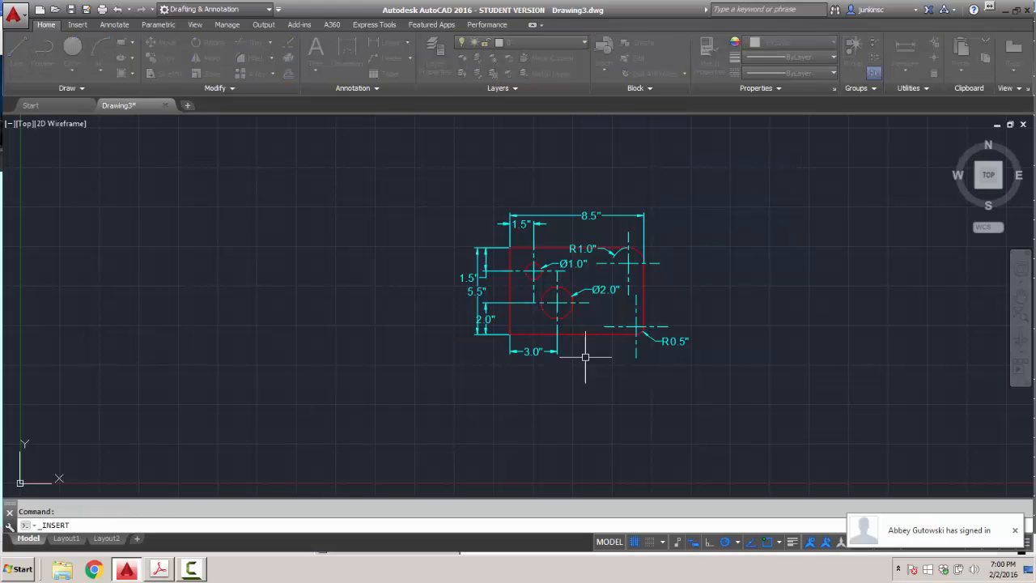
left_click(589, 351)
Reload PLATE.dwg, choose Redefine block, and place a second plate right of the first.
left_click(606, 69)
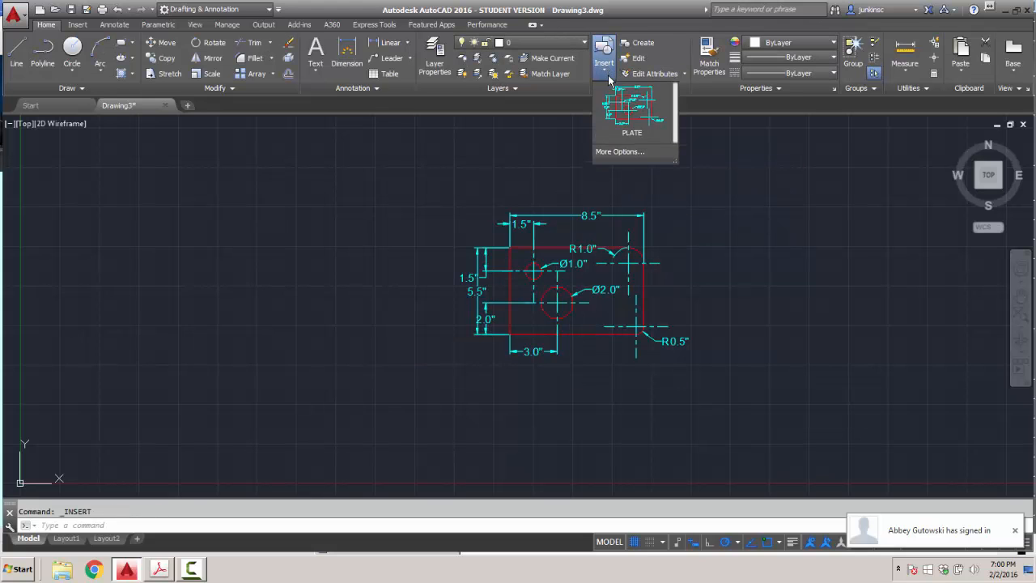
left_click(636, 152)
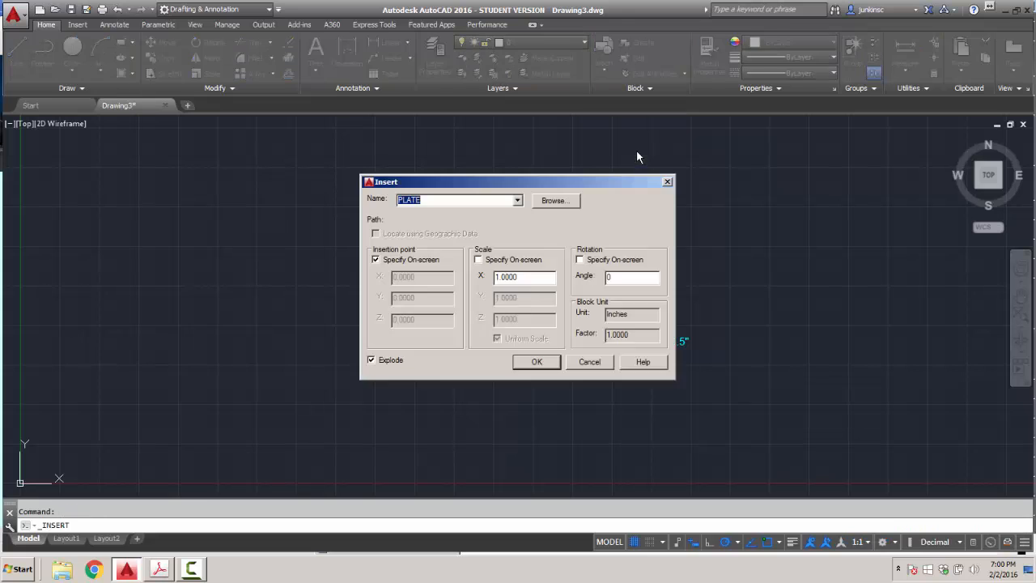
left_click(555, 200)
left_click(428, 169)
left_click(686, 402)
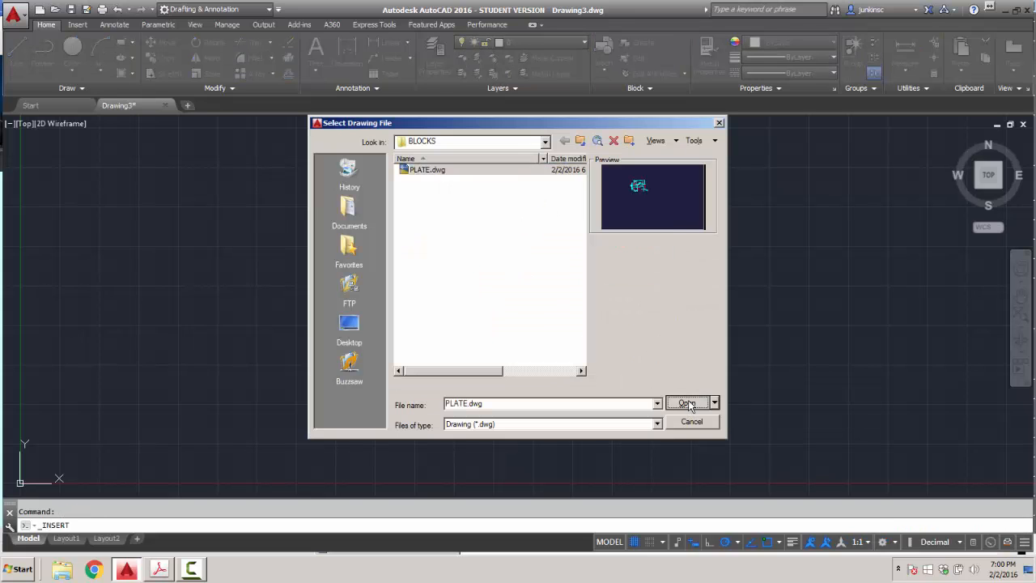
left_click(534, 363)
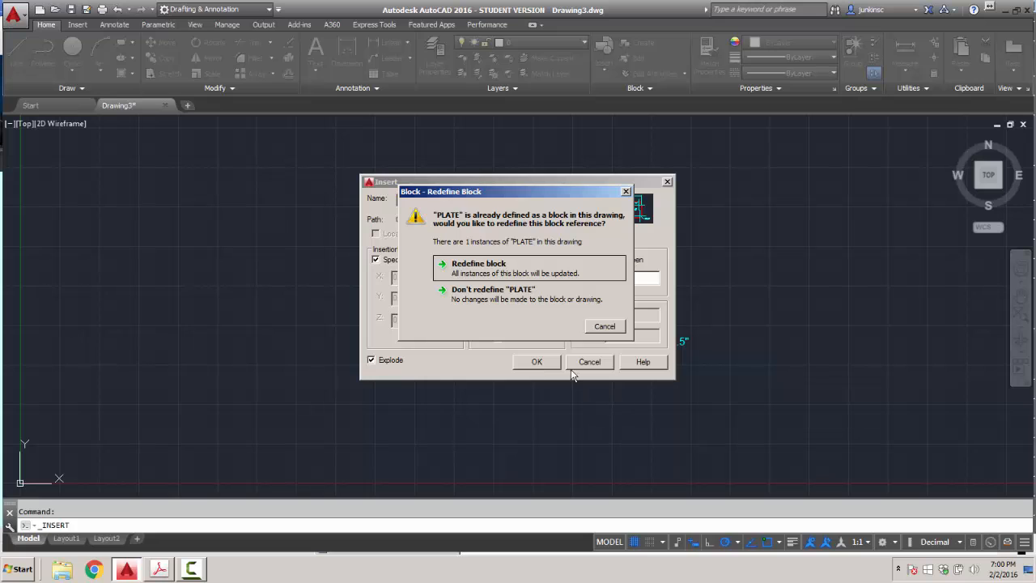
left_click(494, 269)
left_click(756, 306)
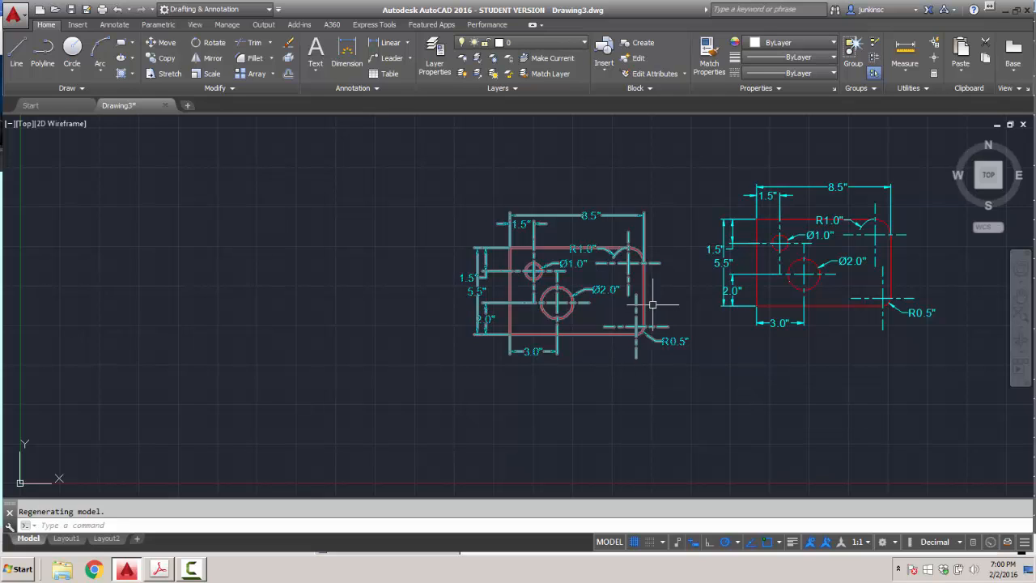
Set LTSCALE to 0.5 for finer hidden and centre line dashes.
type("LT")
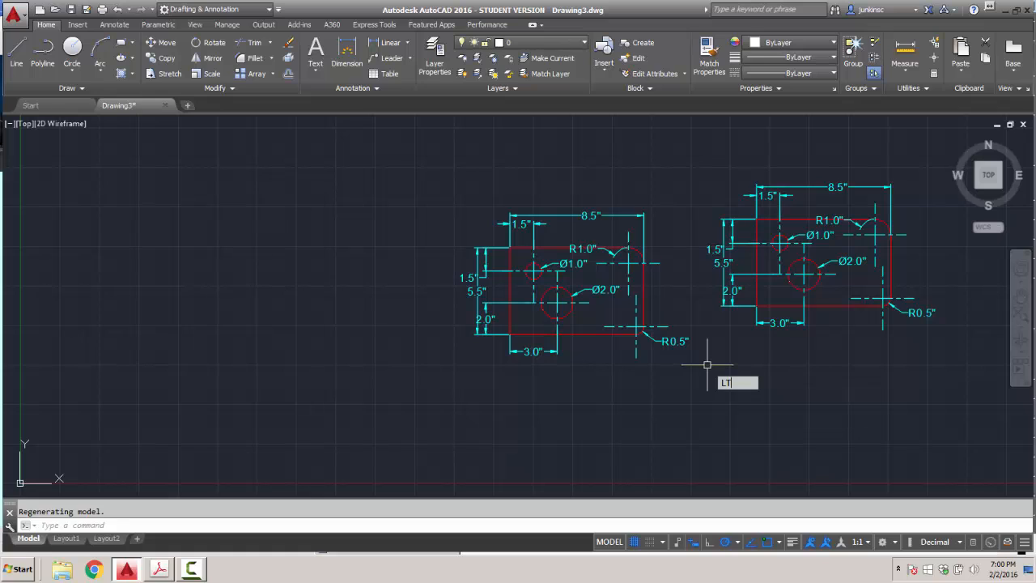
type("SCALE")
key("Return")
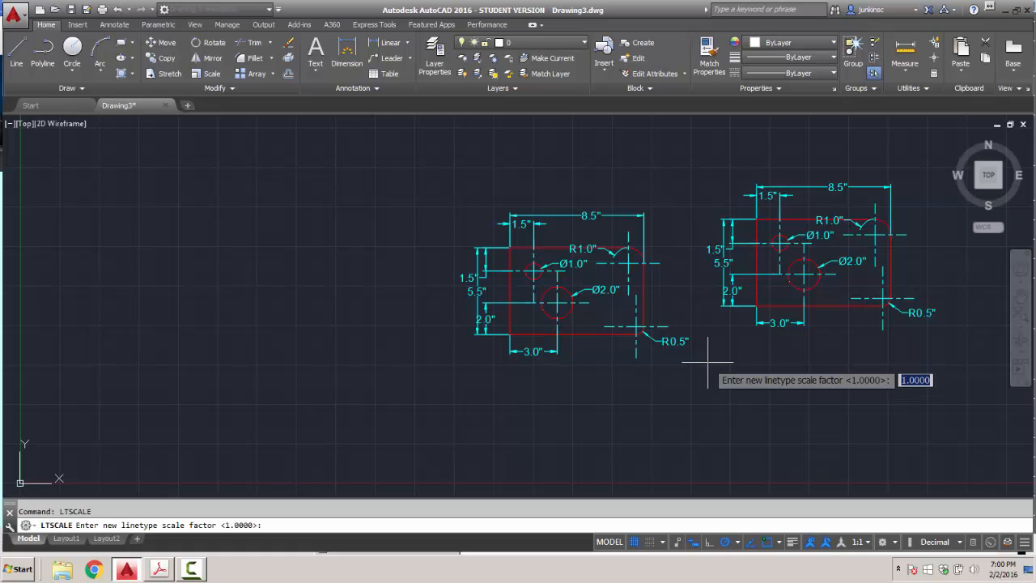
type(".5")
key("Return")
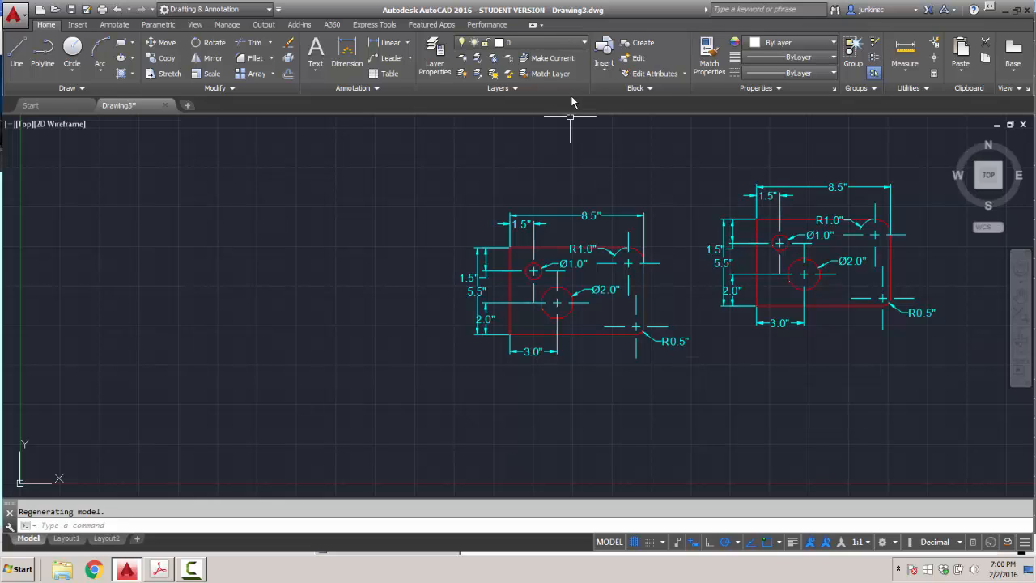
Window-select the left plate drawing.
left_click(603, 71)
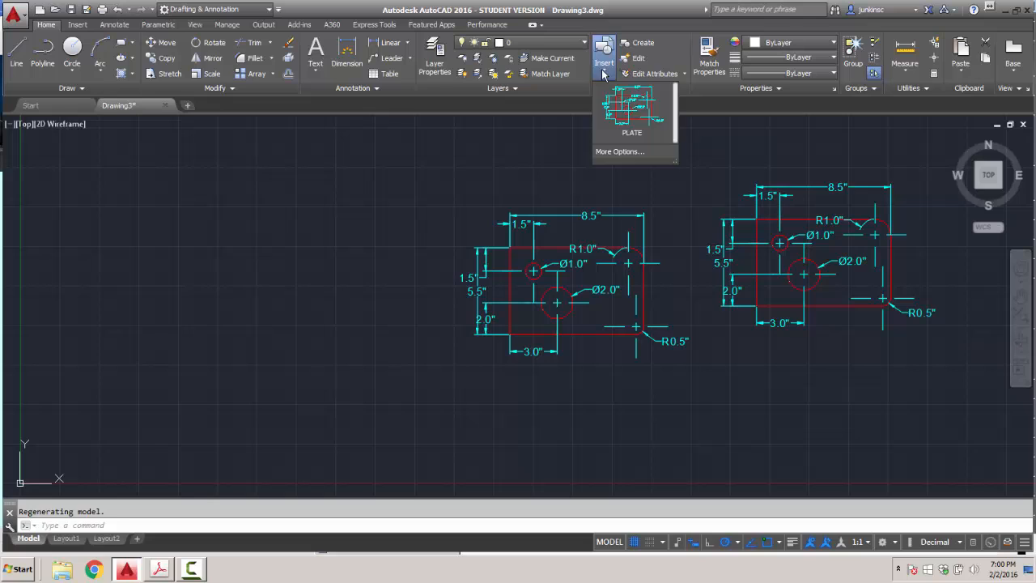
left_click(434, 146)
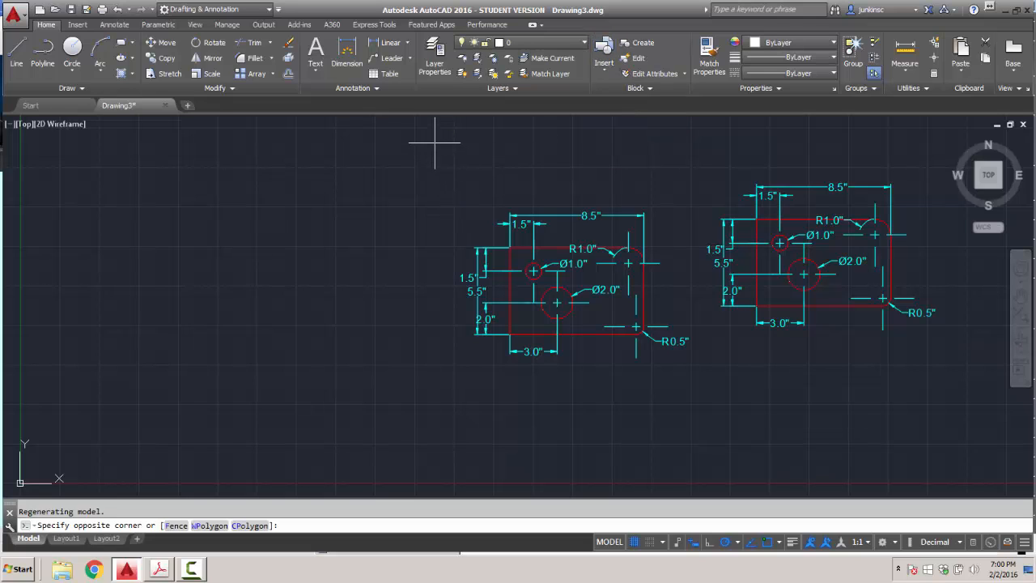
left_click(694, 357)
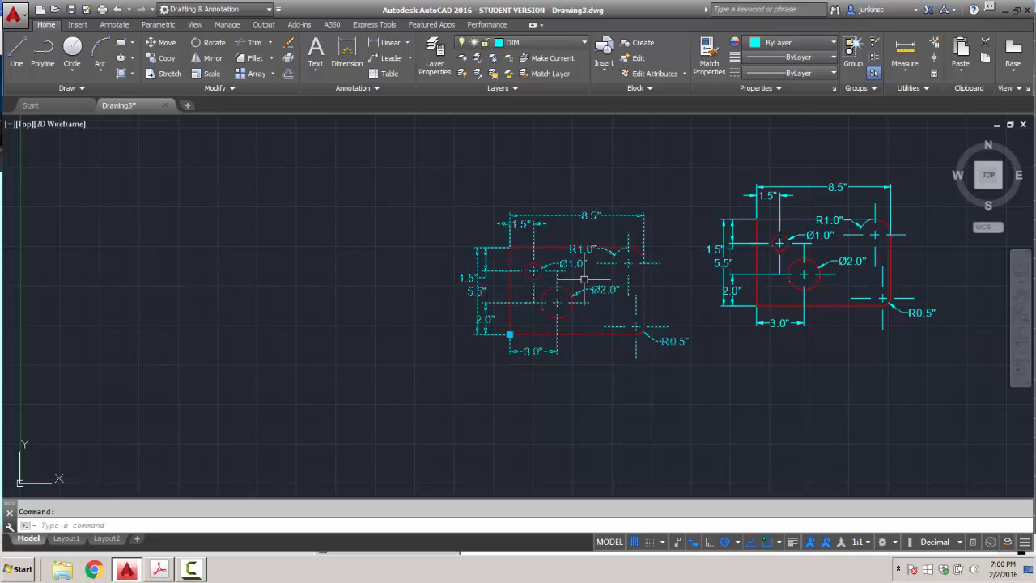
Explode the left plate block with EXPLODE, then check that its top, right and bottom edges are separate lines.
type("E")
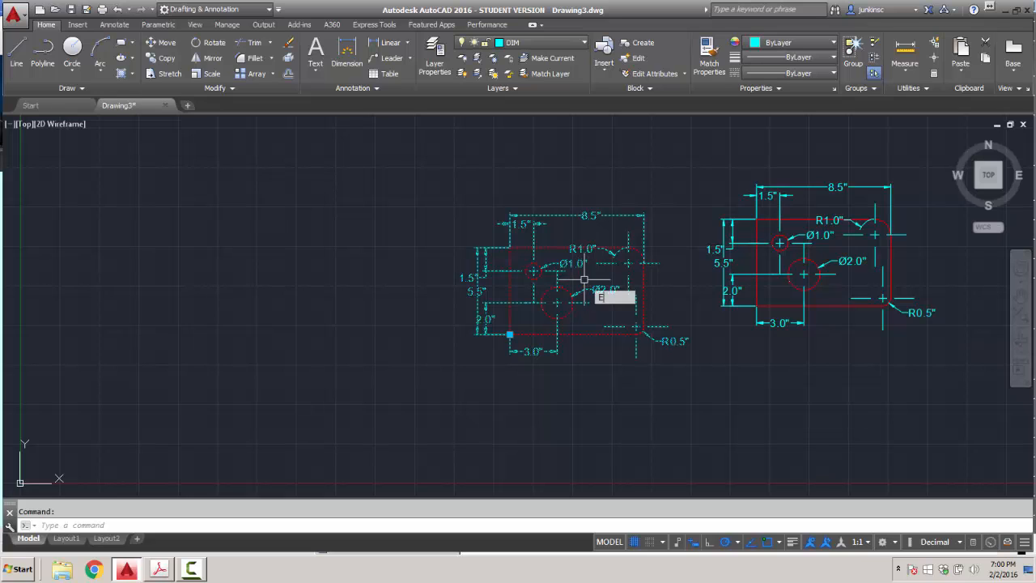
type("XPLODE")
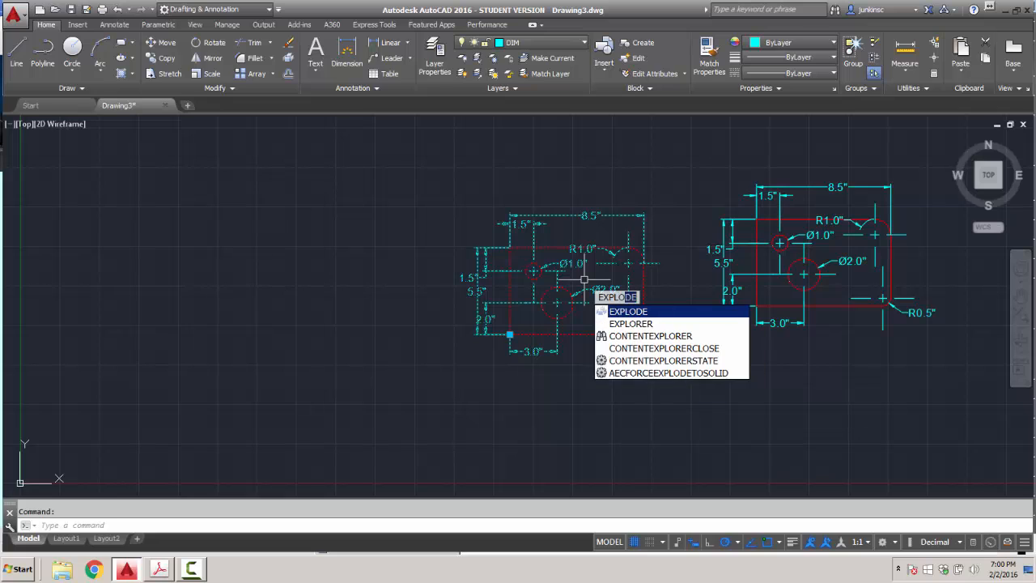
key("Return")
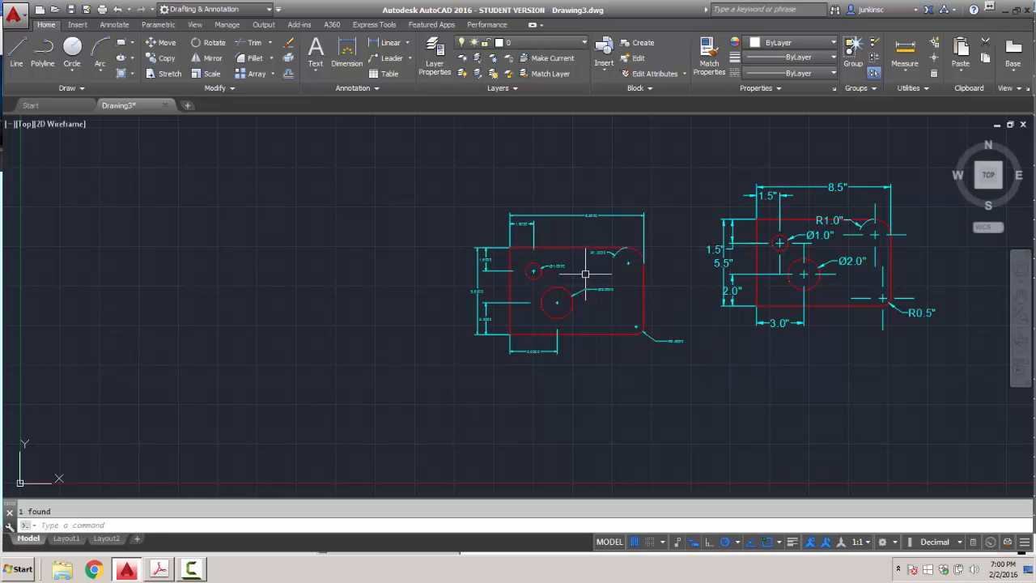
left_click(608, 247)
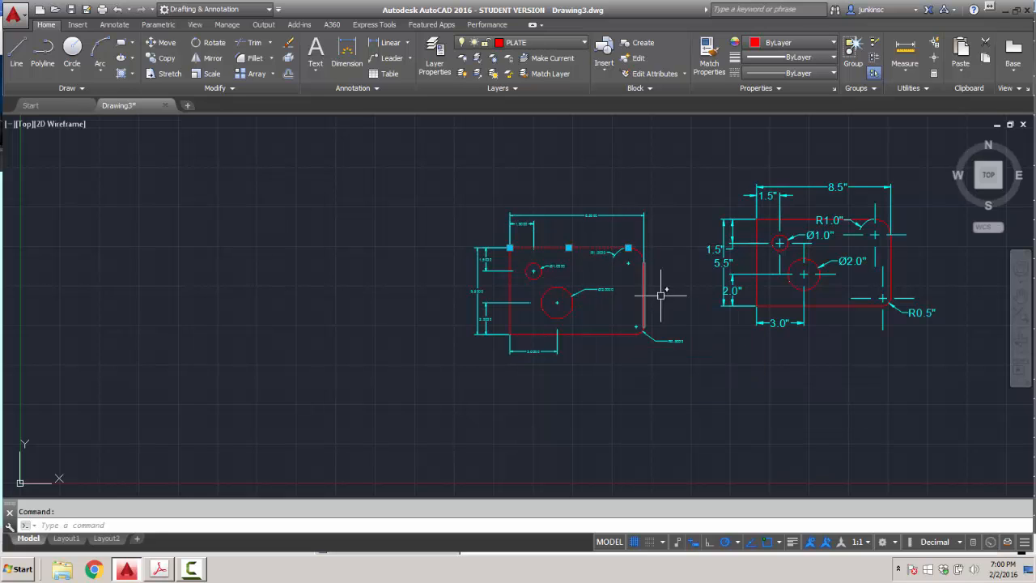
left_click(644, 290)
left_click(600, 333)
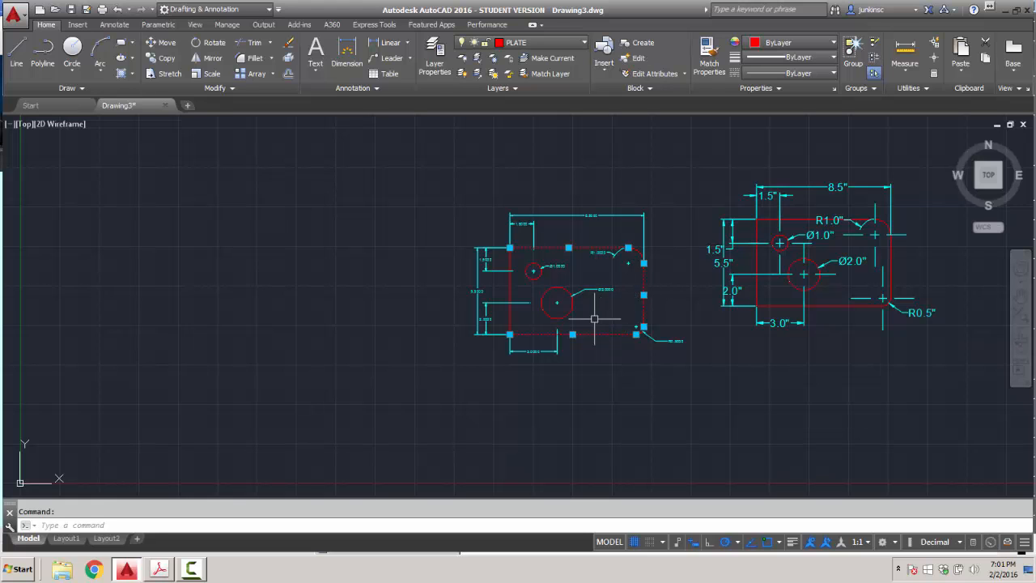
key("Escape")
scroll(624, 273, "up", 4)
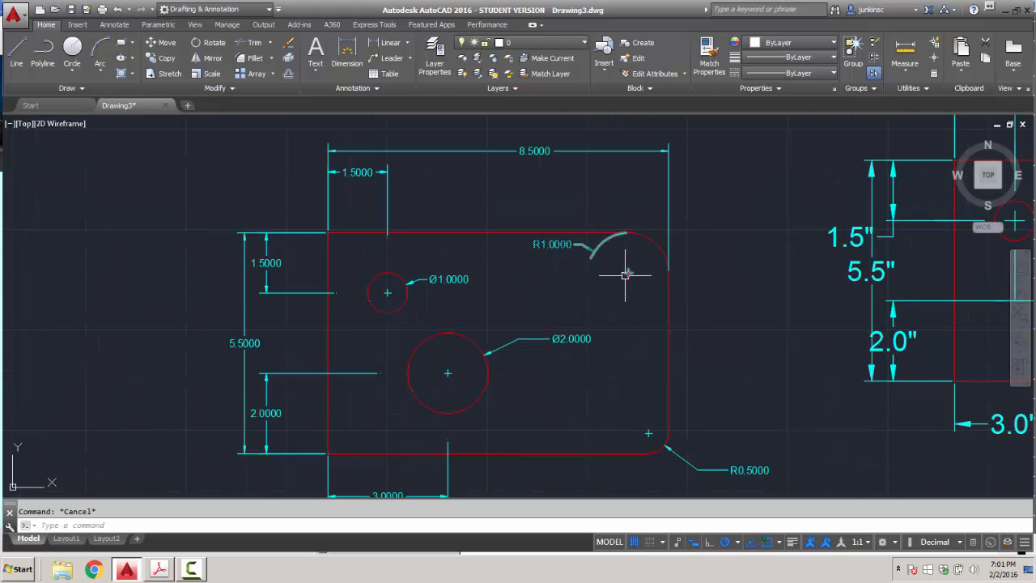
scroll(627, 273, "up", 2)
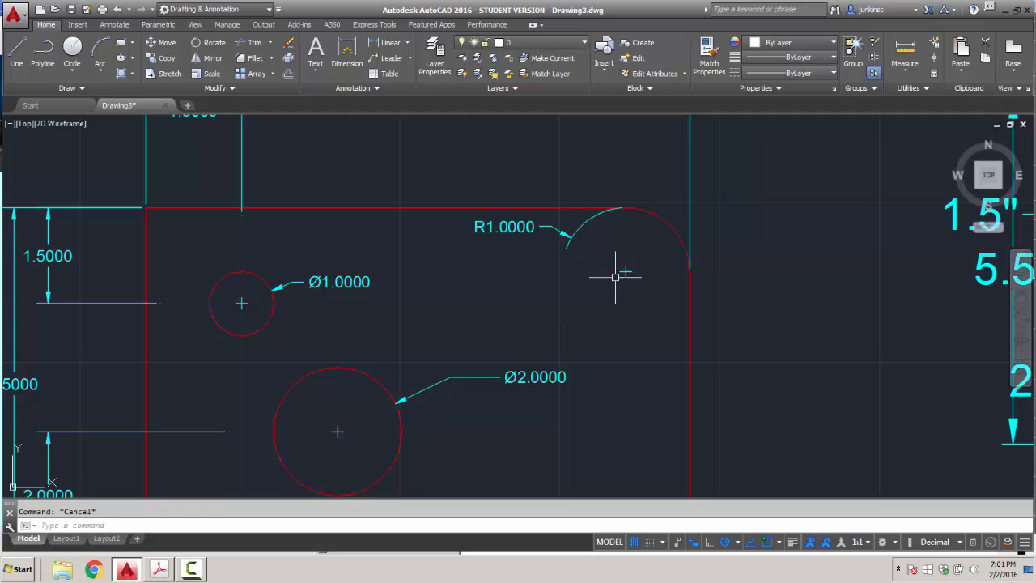
scroll(555, 297, "down", 2)
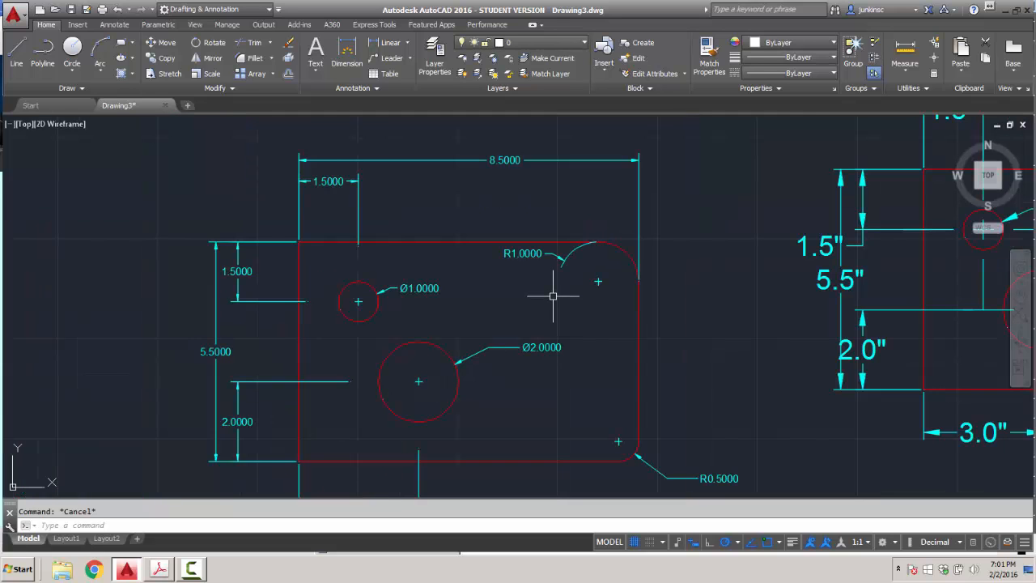
left_click(375, 88)
left_click(357, 119)
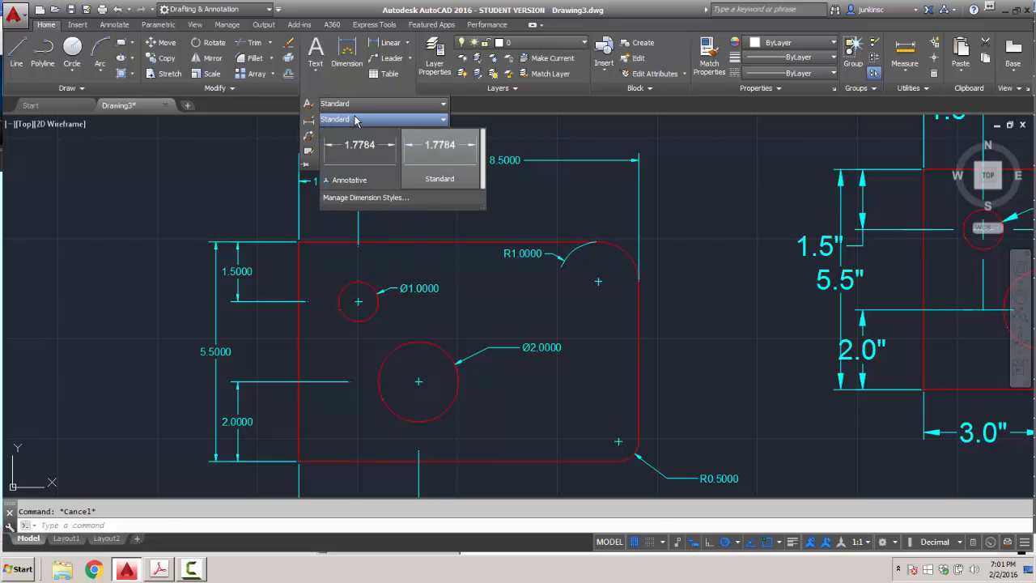
left_click(381, 197)
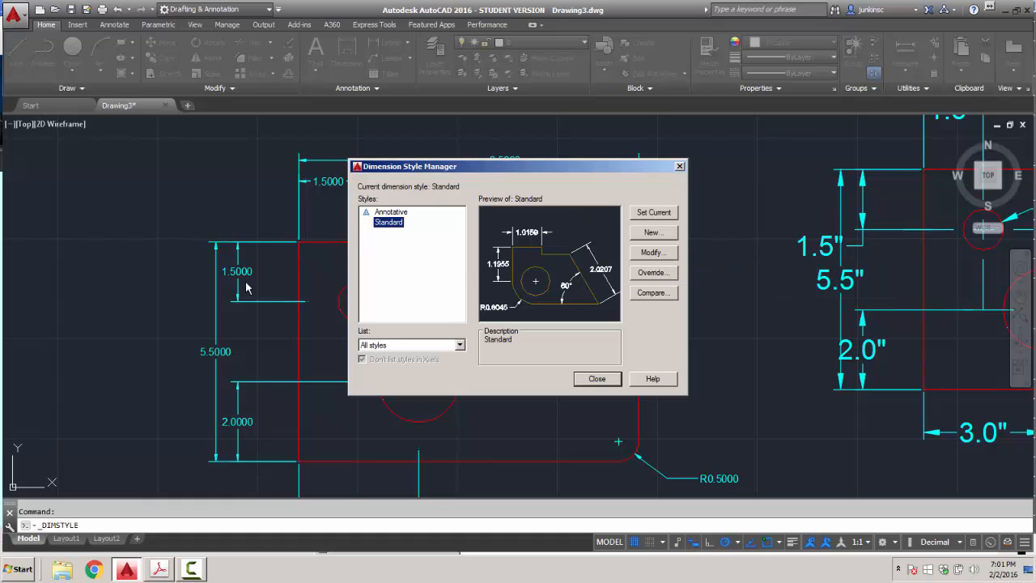
left_click(679, 166)
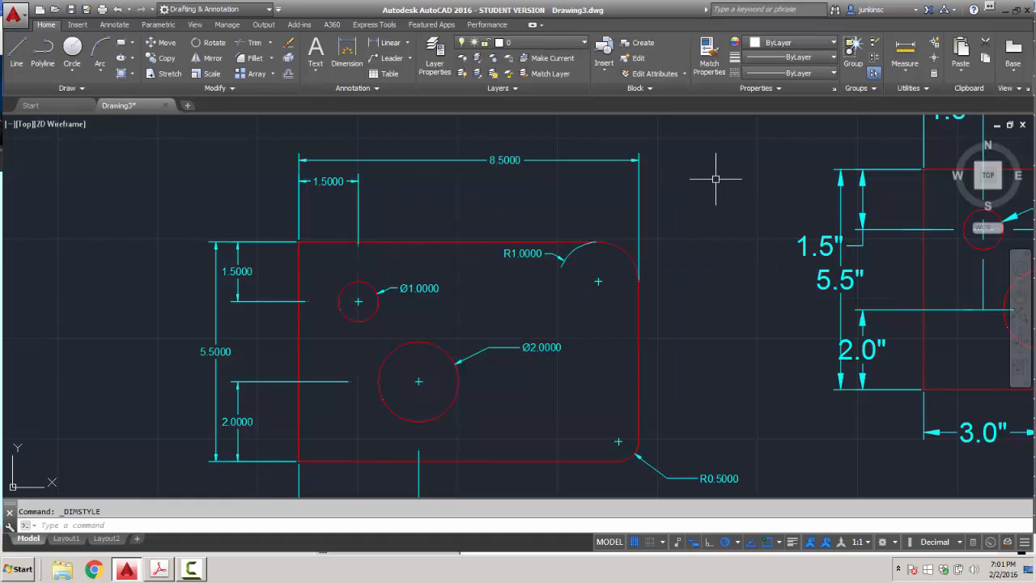
scroll(605, 267, "down", 4)
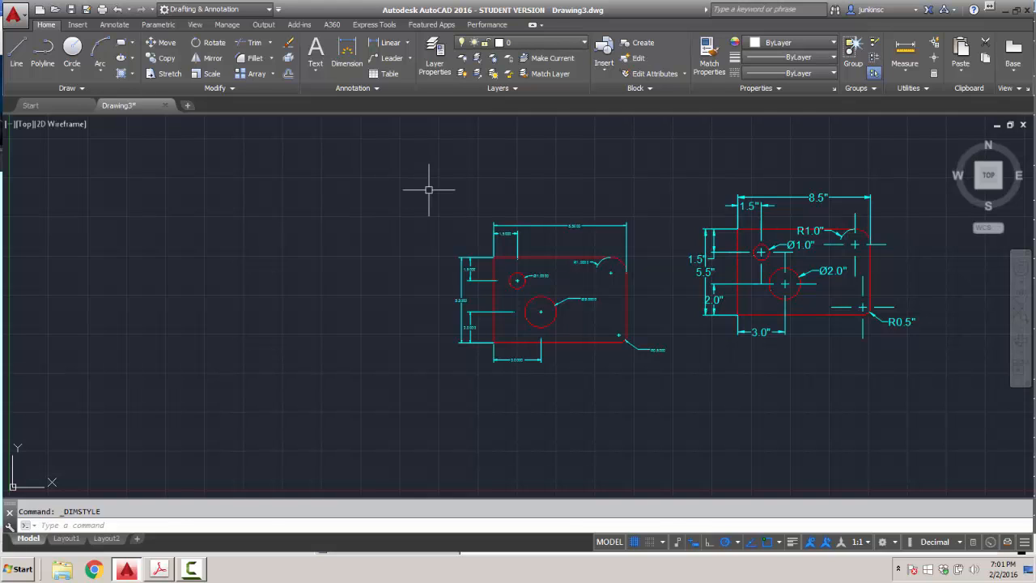
Window-select both plate drawings and delete them, leaving Drawing3 empty.
left_click(431, 151)
left_click(932, 408)
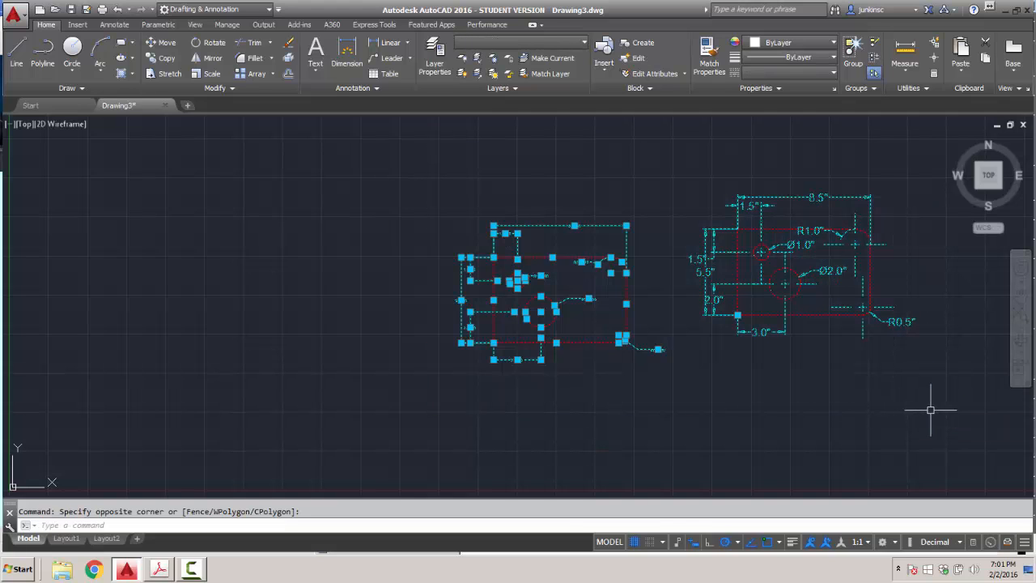
key("Delete")
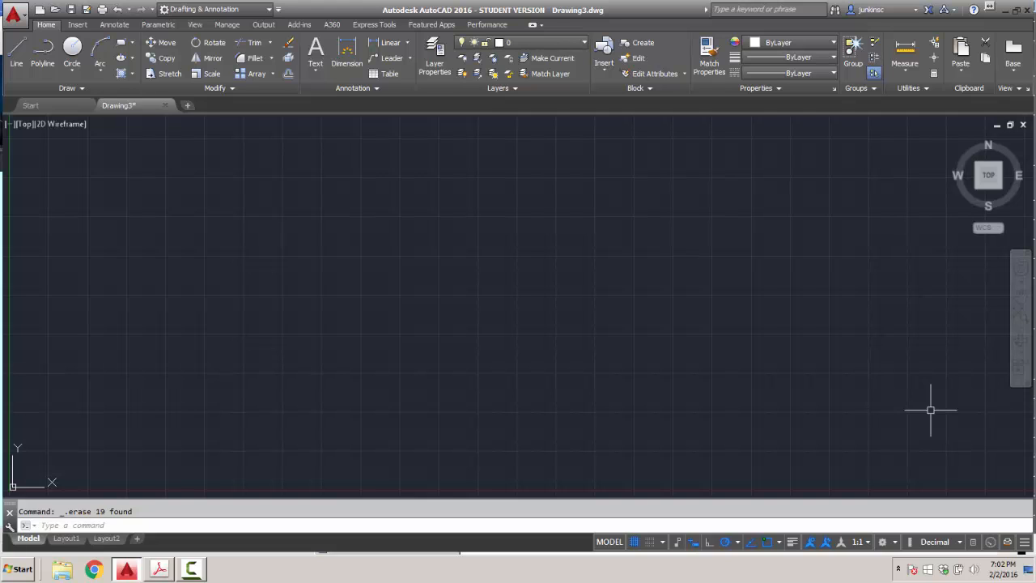
type("ADCENTER")
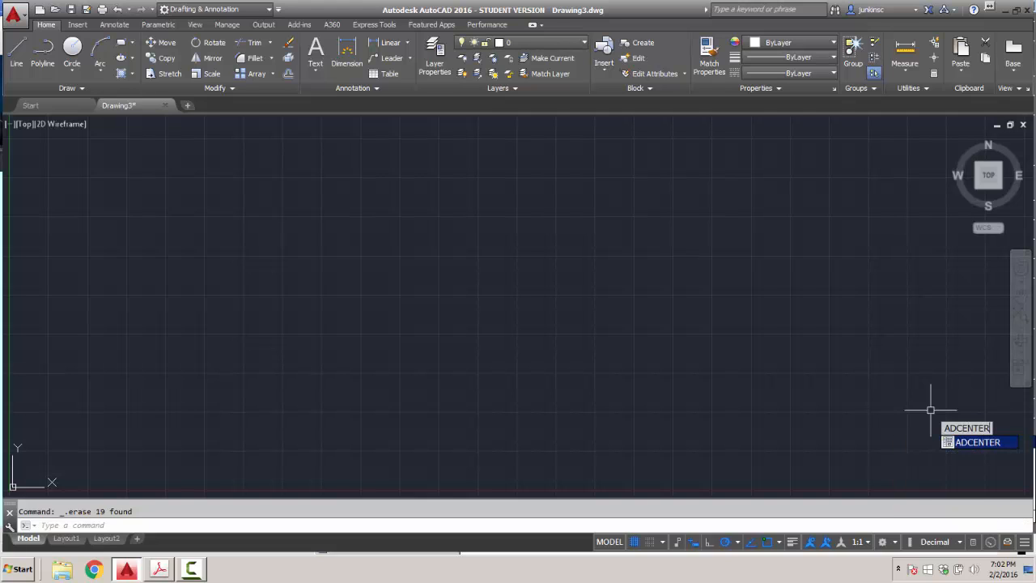
Open DesignCenter and browse Sample > en-us > DesignCenter > Landscaping.dwg to list its Blocks.
key("Return")
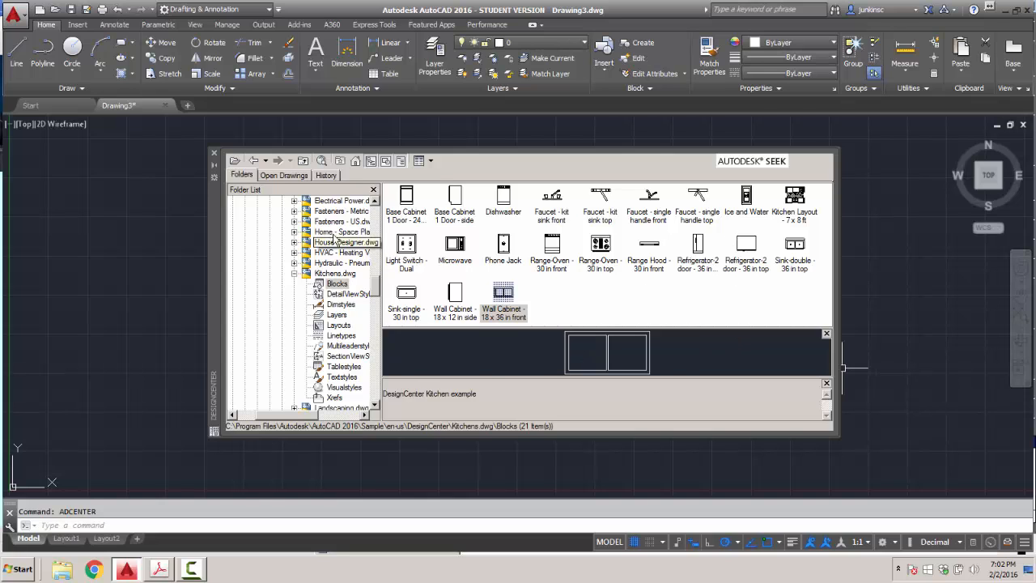
left_click_drag(374, 288, 366, 248)
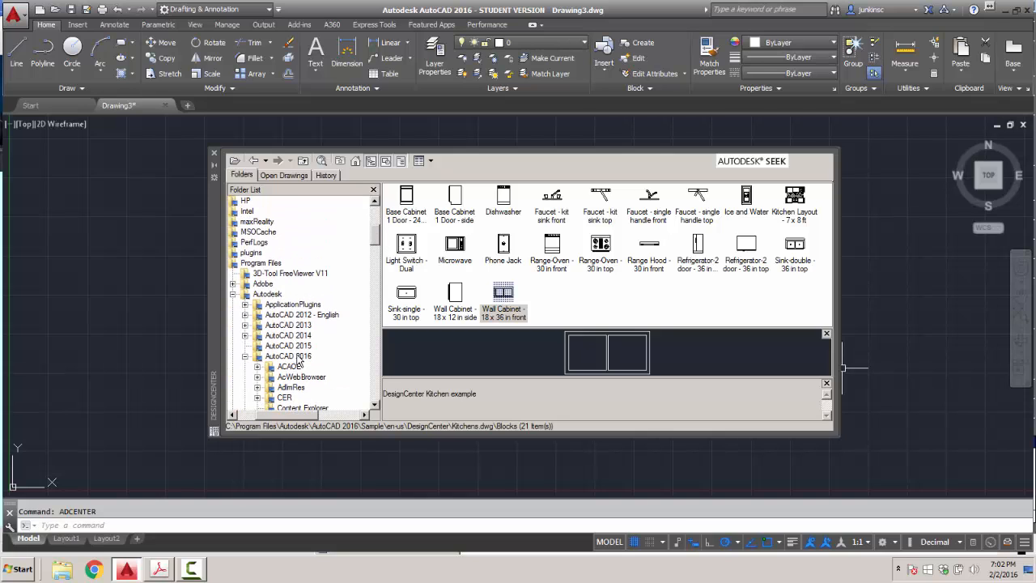
left_click_drag(380, 243, 377, 251)
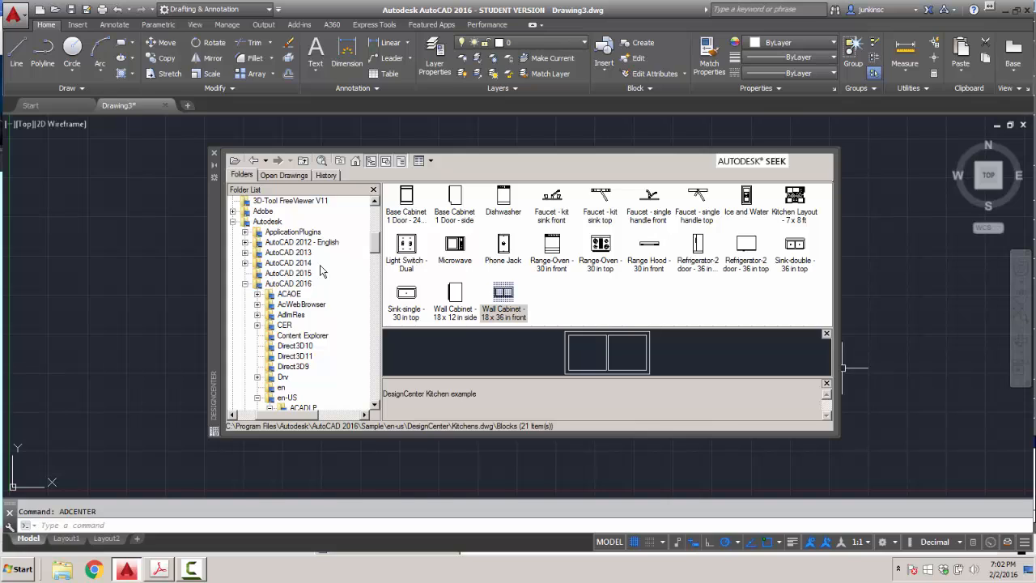
left_click_drag(261, 416, 243, 413)
left_click_drag(374, 244, 375, 281)
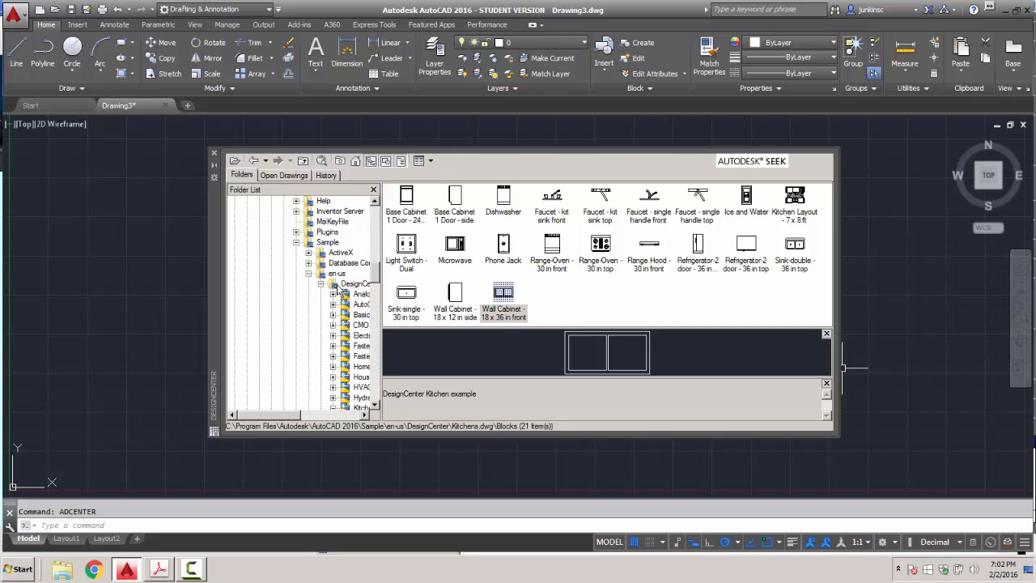
left_click(348, 284)
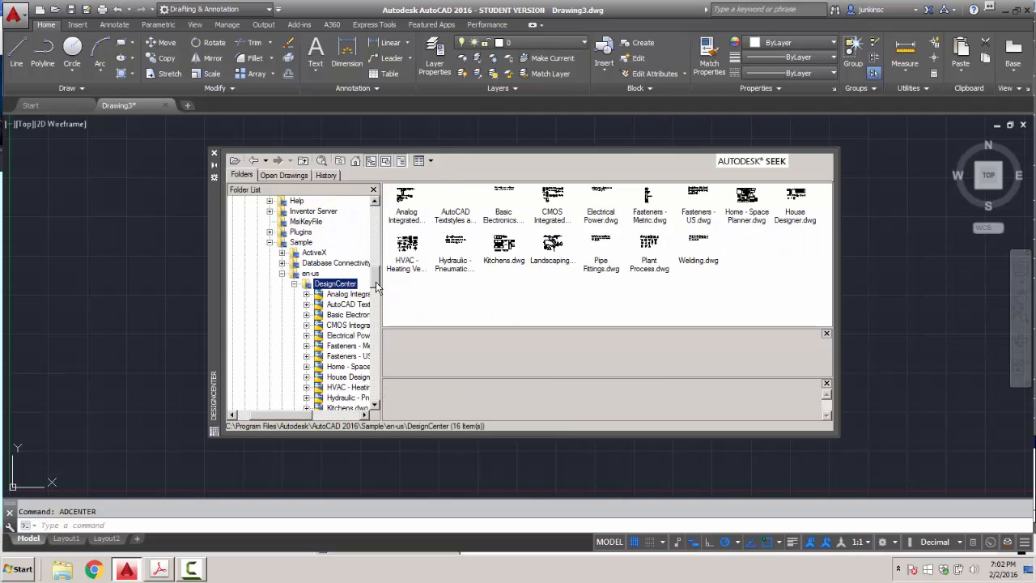
left_click(294, 284)
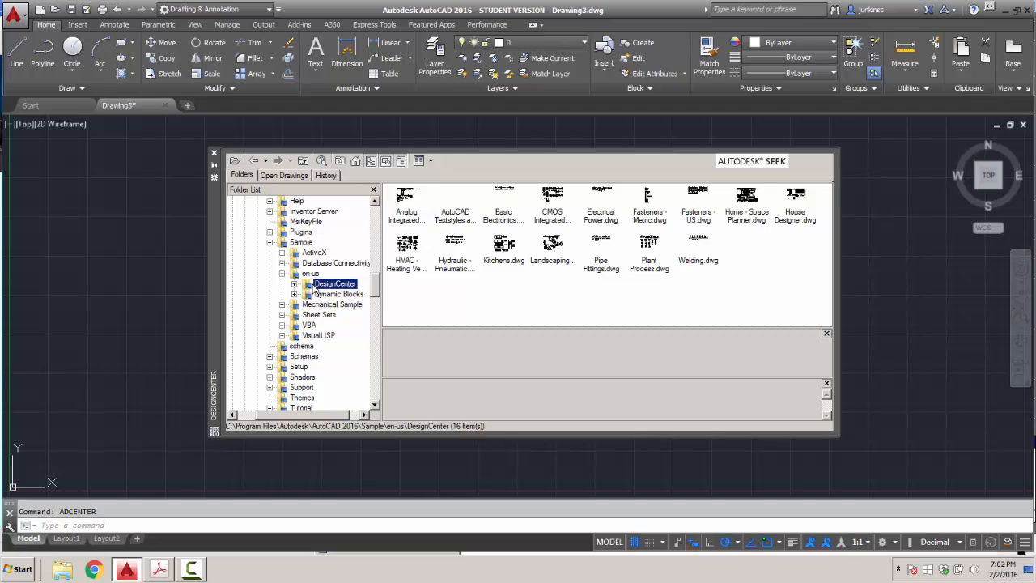
left_click(294, 284)
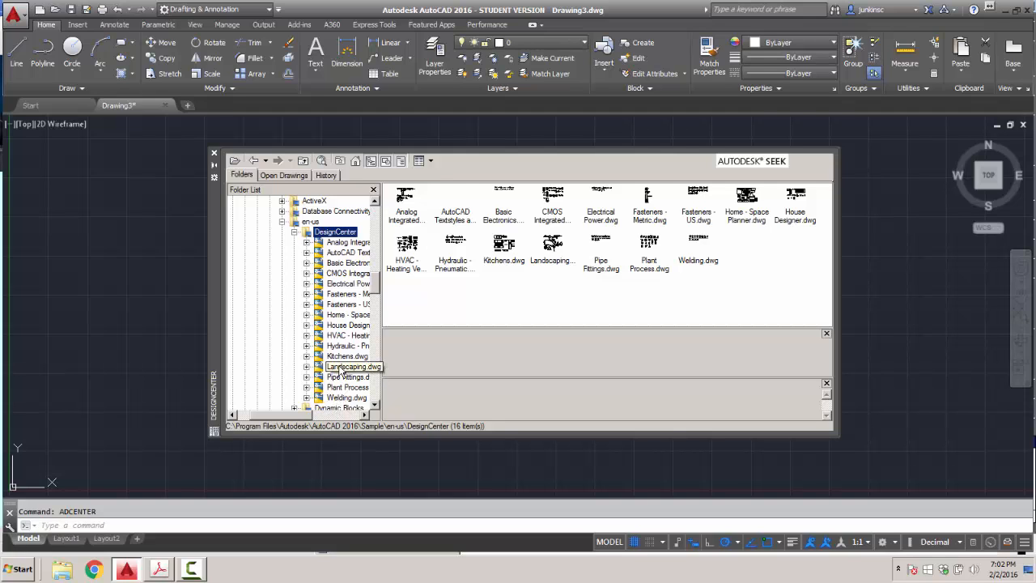
double_click(343, 370)
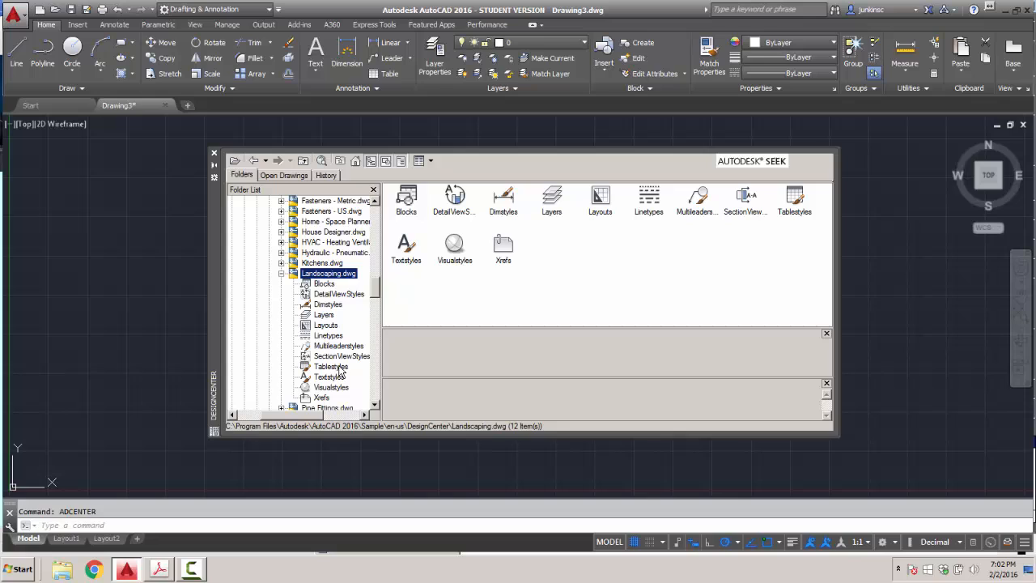
double_click(407, 201)
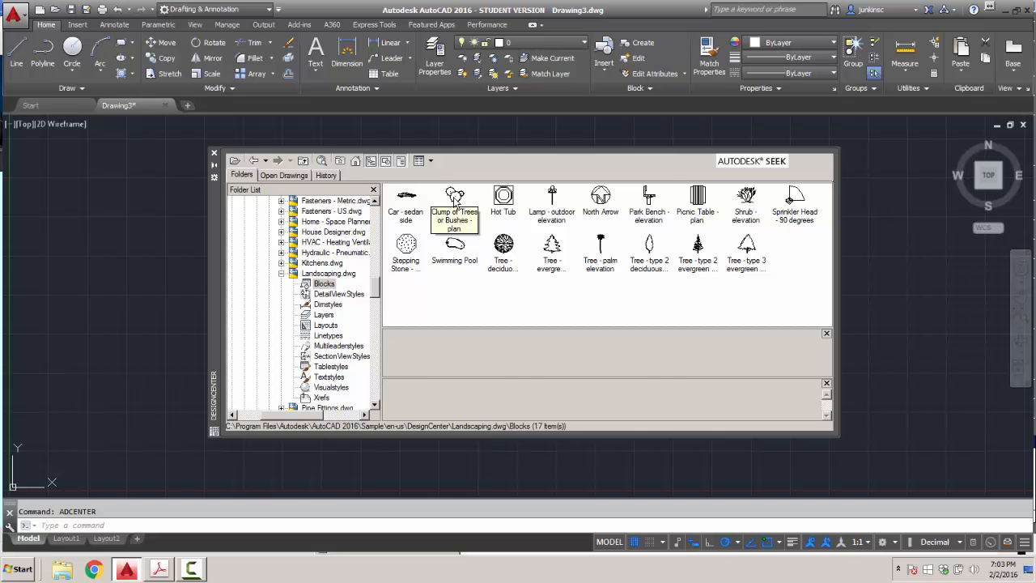
Insert the Clump of Trees or Bushes - plan block and zoom to the drawing extents.
double_click(456, 198)
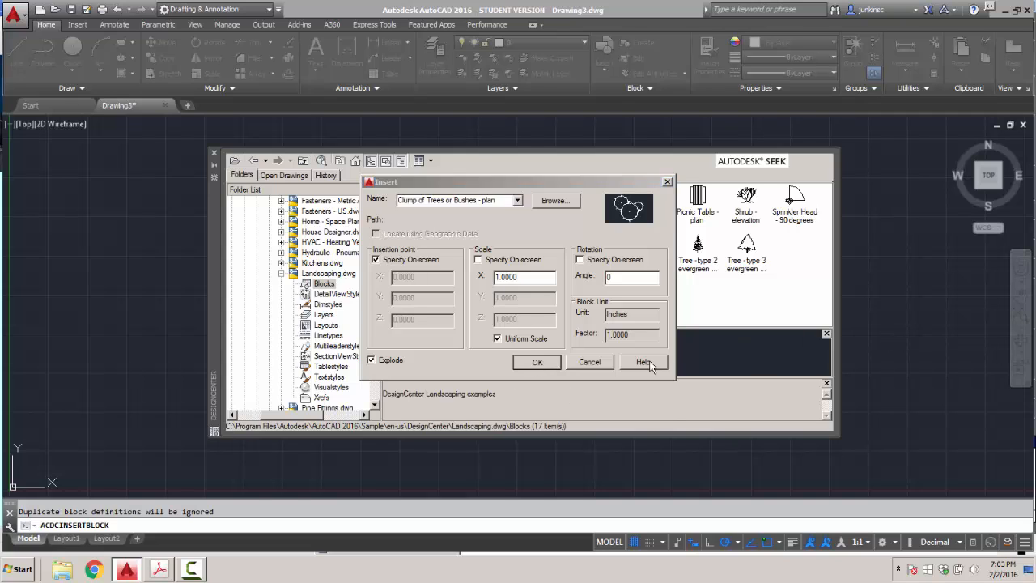
left_click(536, 361)
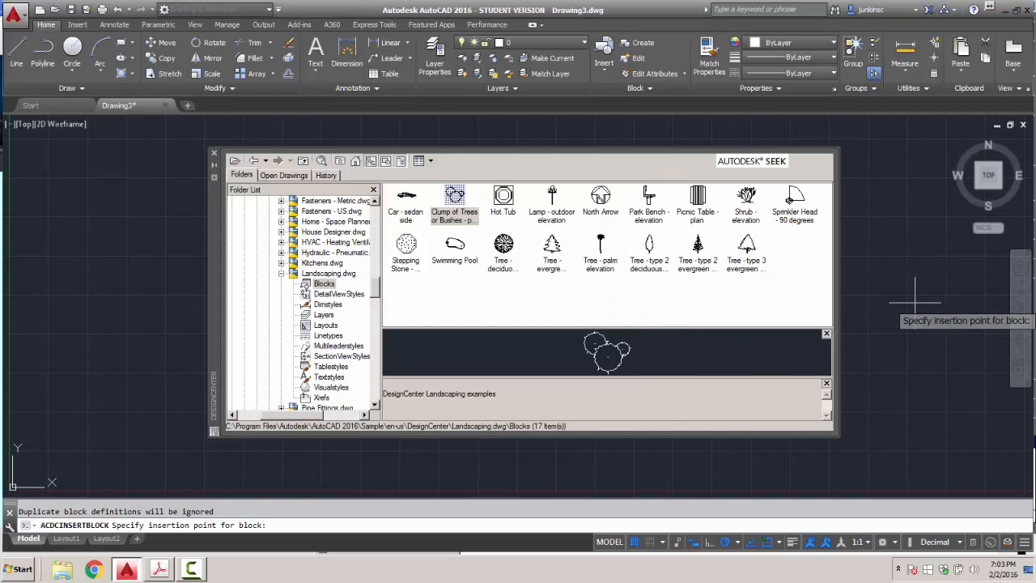
middle_click(871, 326)
middle_click(871, 326)
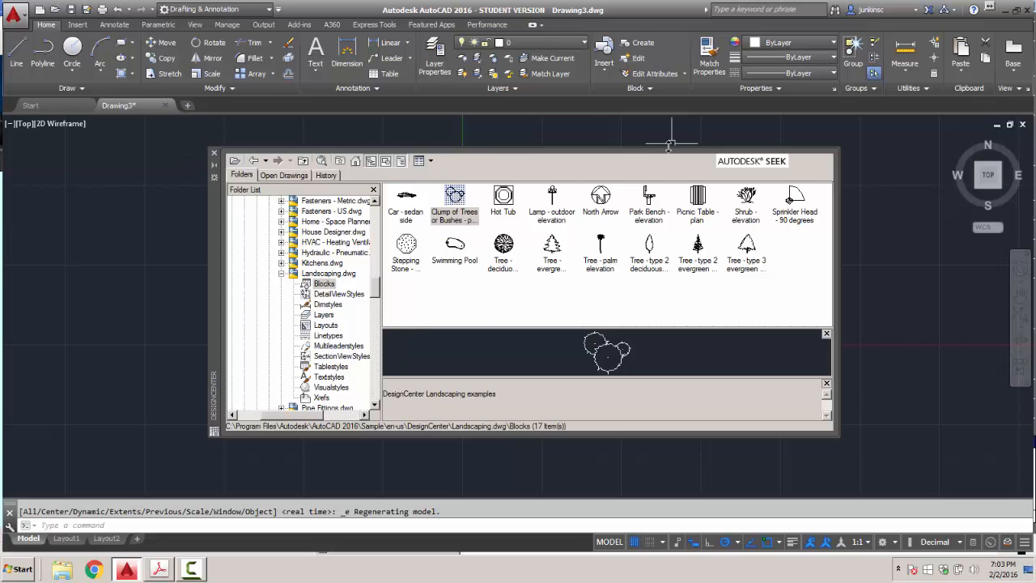
mouse_move(668, 148)
left_mouse_down()
mouse_move(664, 232)
mouse_move(651, 250)
left_mouse_up()
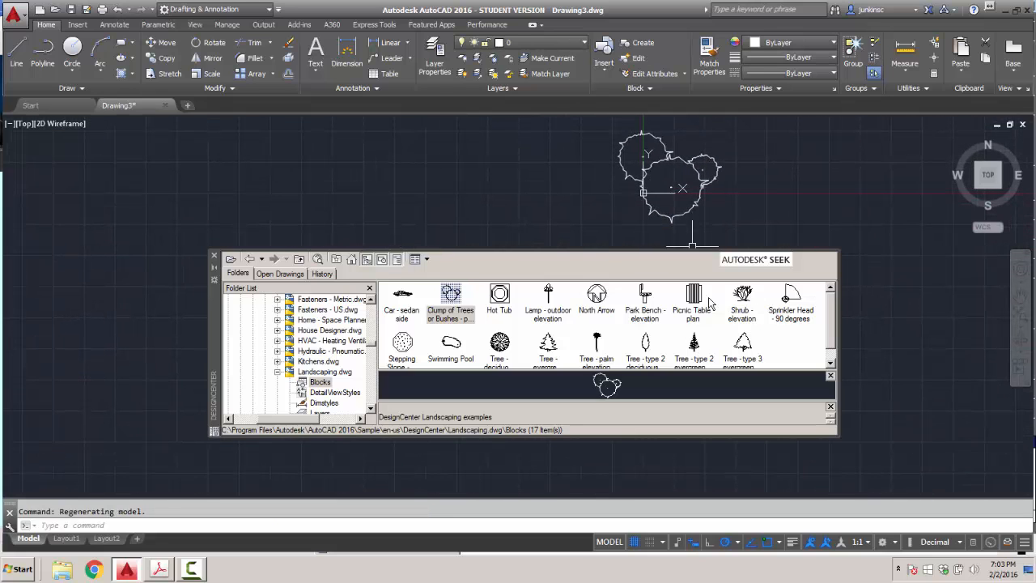
Place a Tree - deciduous plan block left of the clump and insert a North Arrow block.
double_click(501, 344)
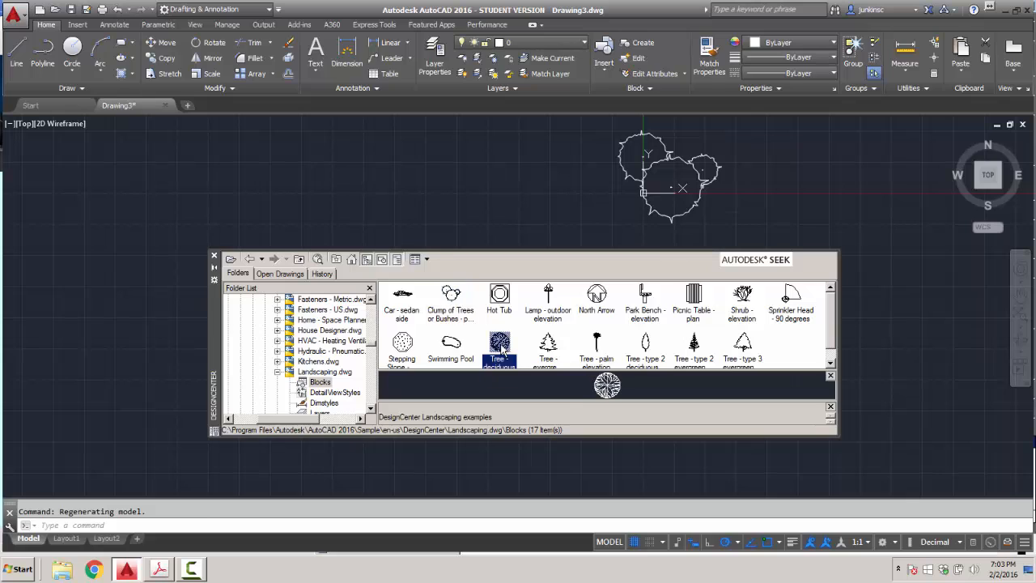
left_click(534, 363)
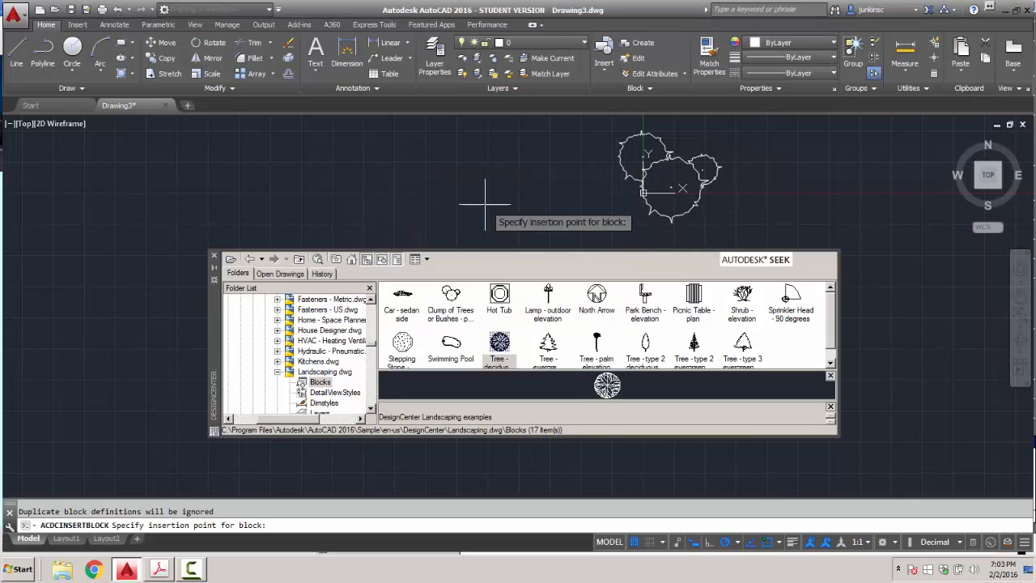
left_click(489, 178)
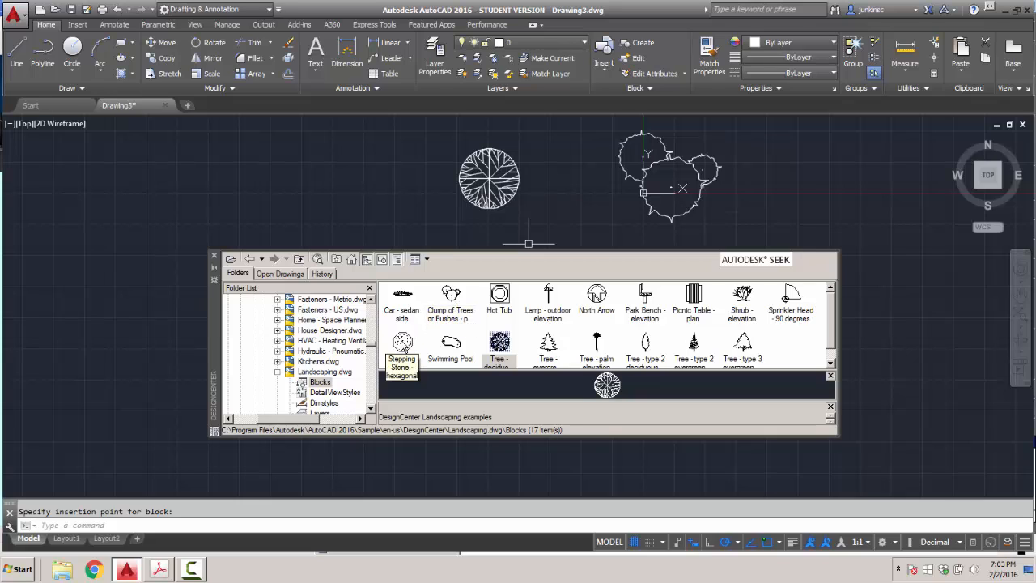
double_click(600, 297)
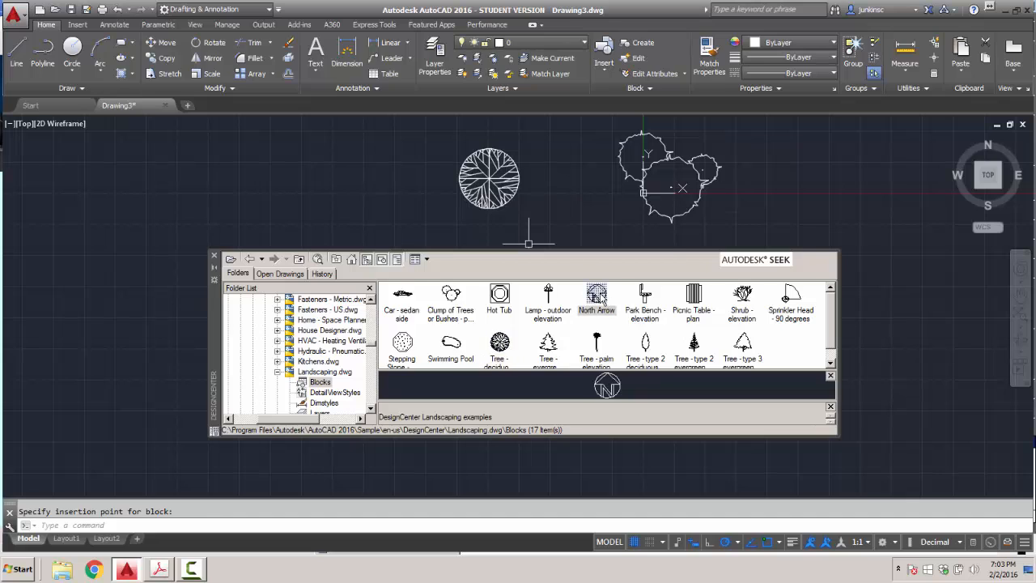
left_click(537, 363)
Make Green the current colour and insert a second deciduous tree at 0.5 scale beside the first.
left_click(819, 44)
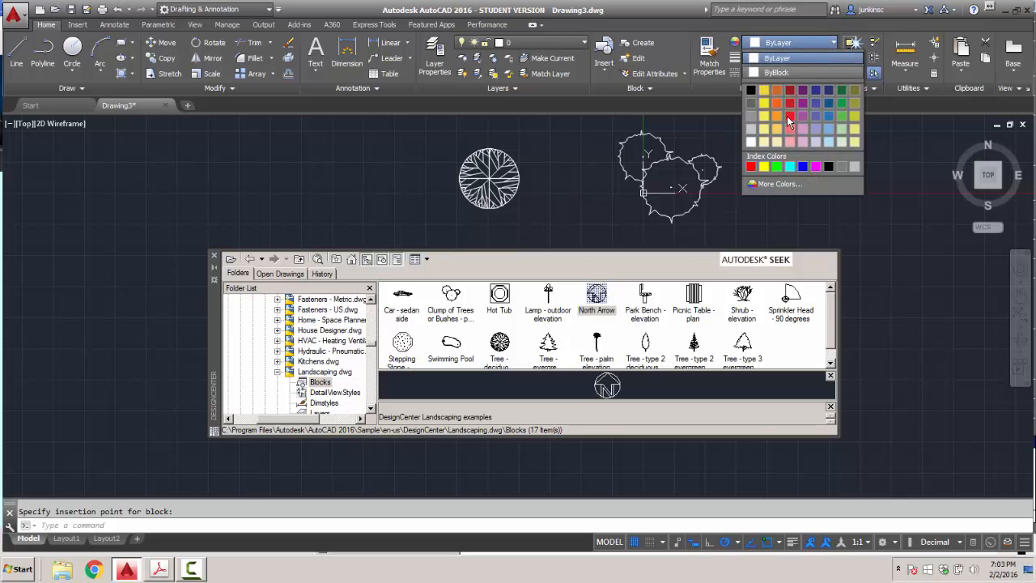
left_click(774, 165)
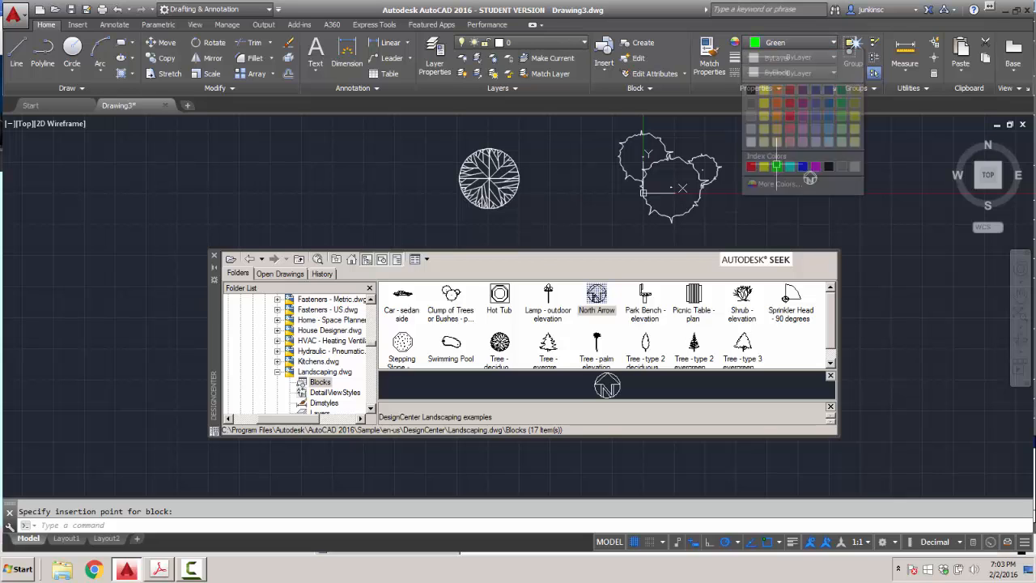
double_click(499, 344)
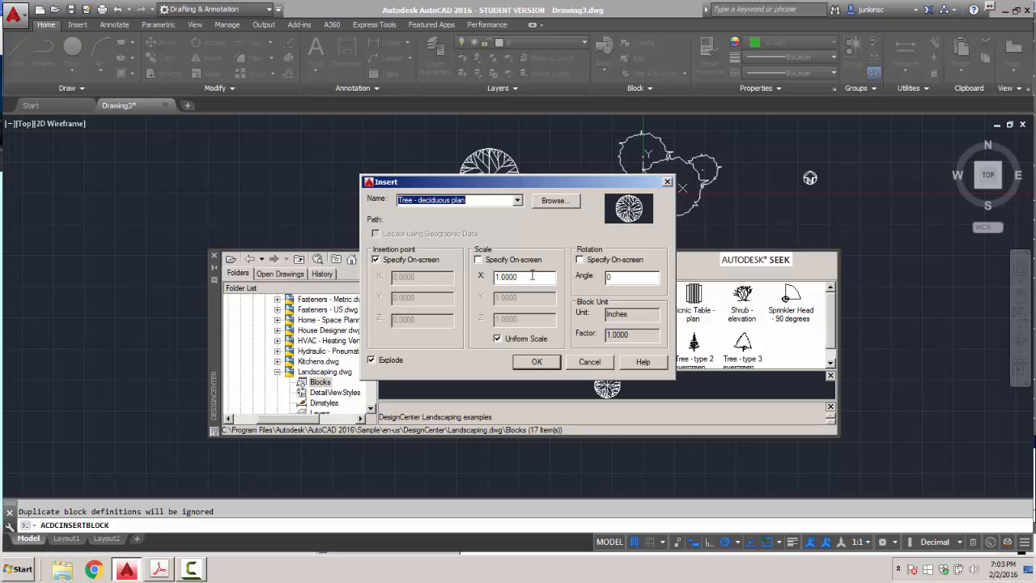
left_click_drag(531, 276, 465, 278)
key("BackSpace")
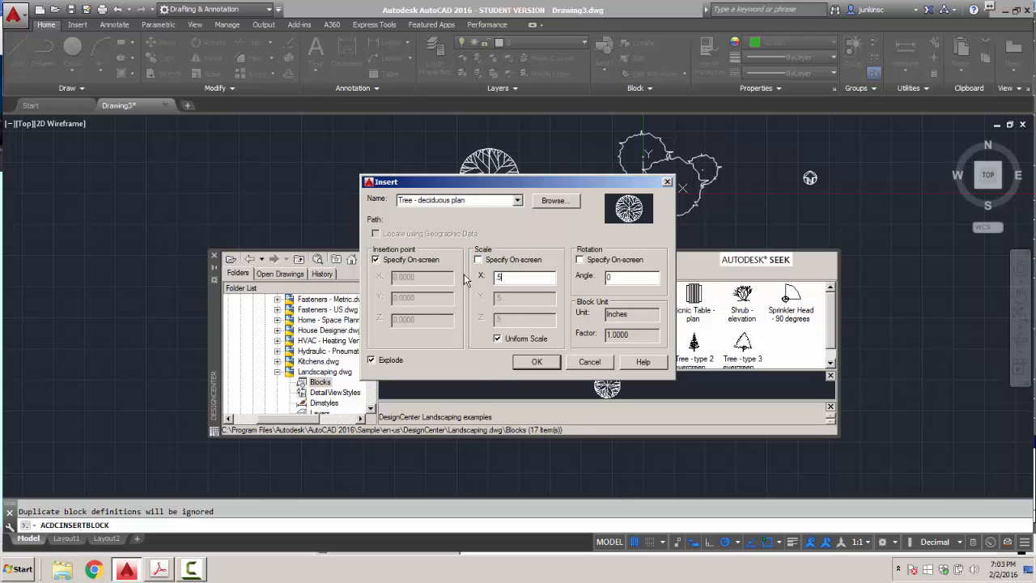
key("Return")
left_click(543, 180)
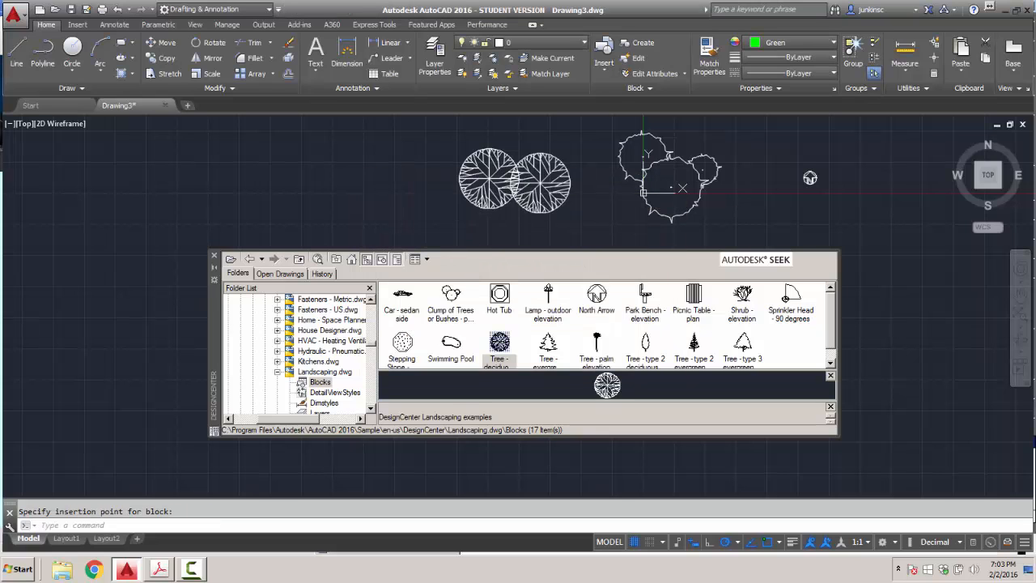
left_click(538, 186)
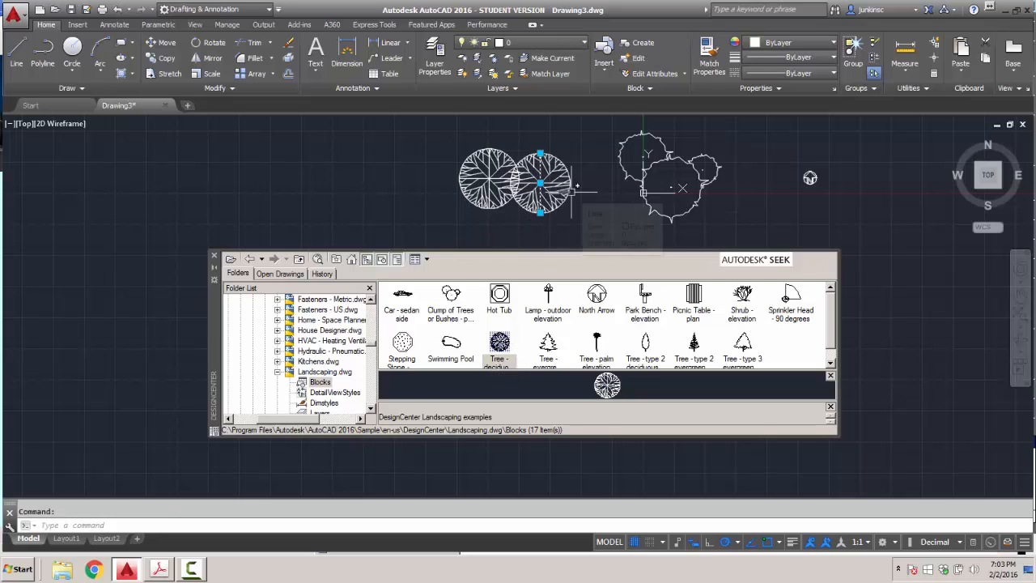
key("Escape")
Insert an unexploded deciduous tree at 0.5 scale to the left of the two large trees.
double_click(499, 340)
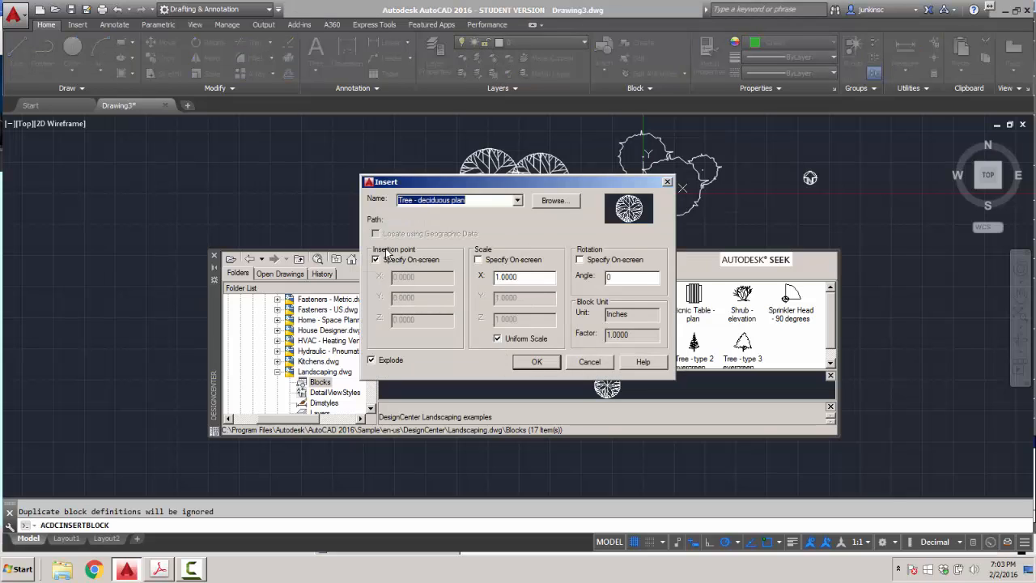
left_click(376, 362)
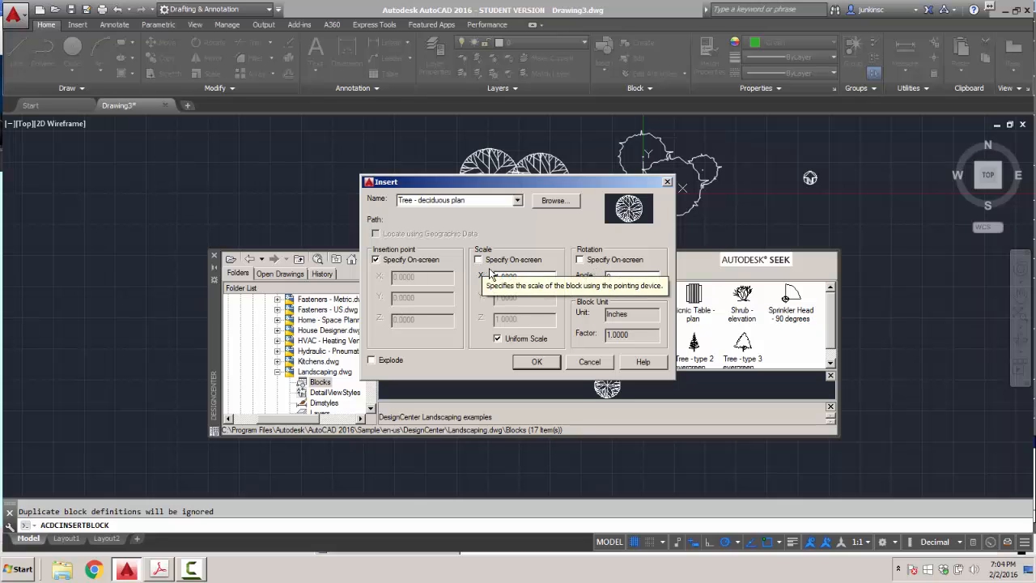
left_click_drag(530, 276, 464, 272)
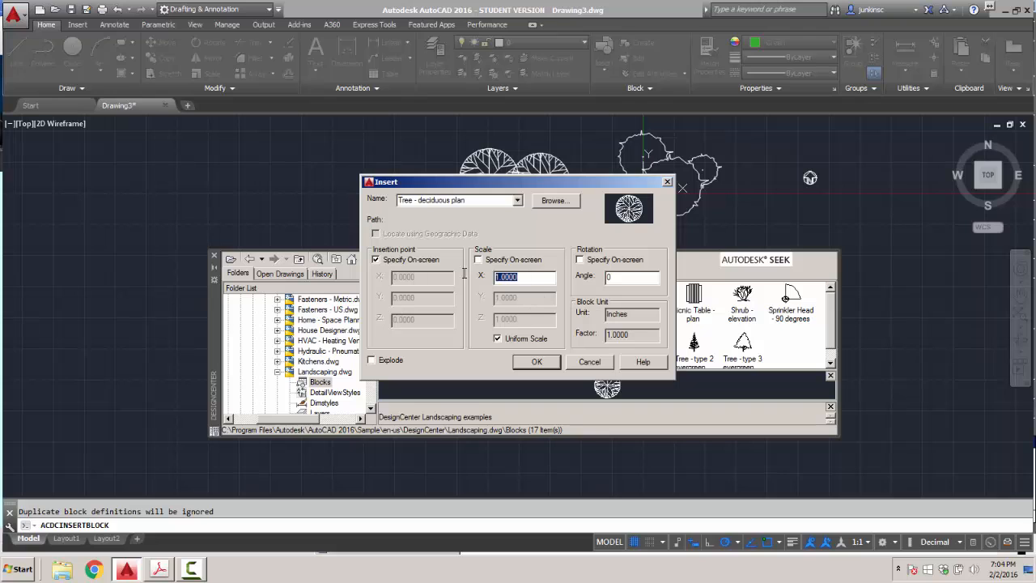
key("BackSpace")
key("Return")
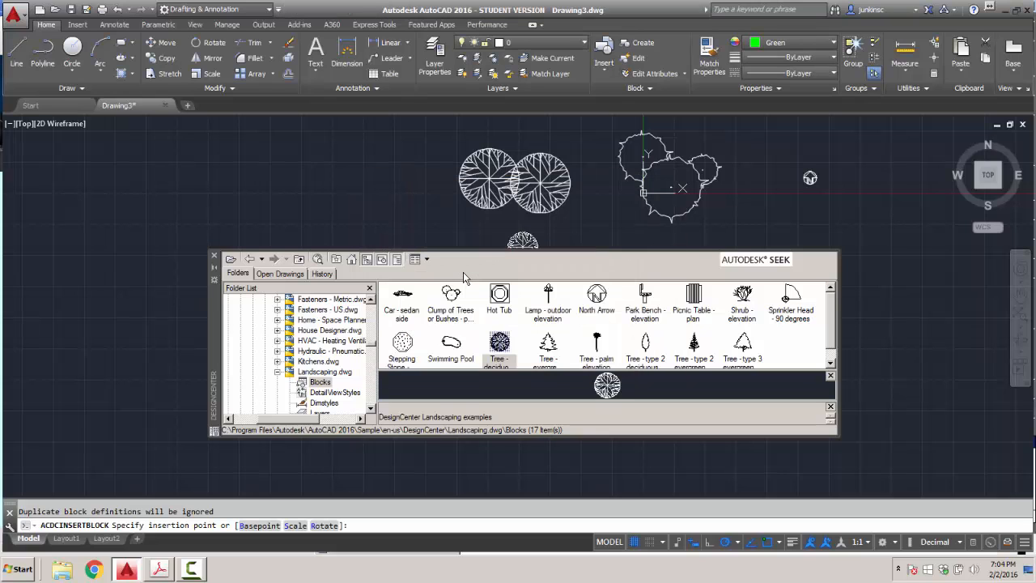
left_click(458, 217)
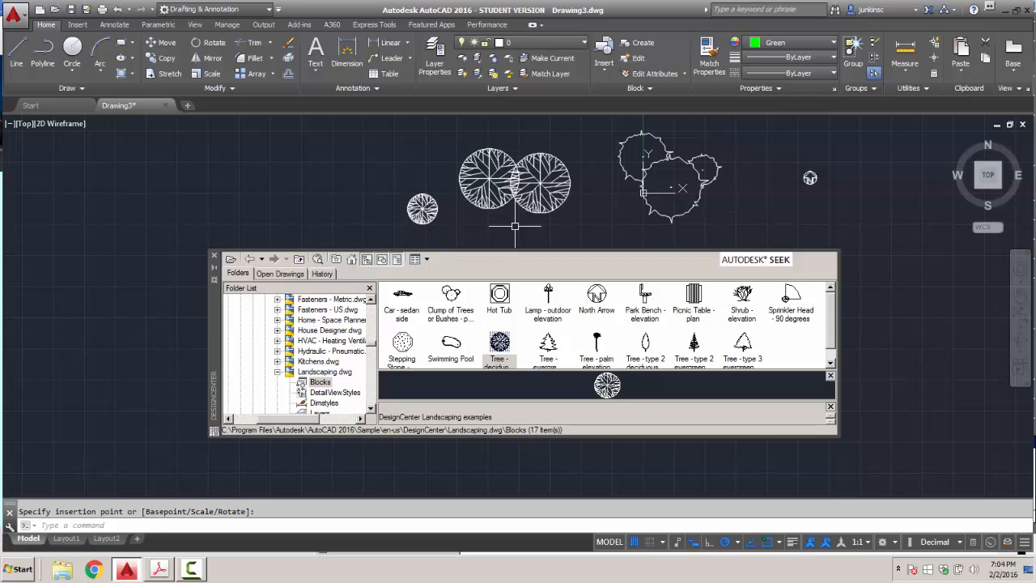
left_click(422, 209)
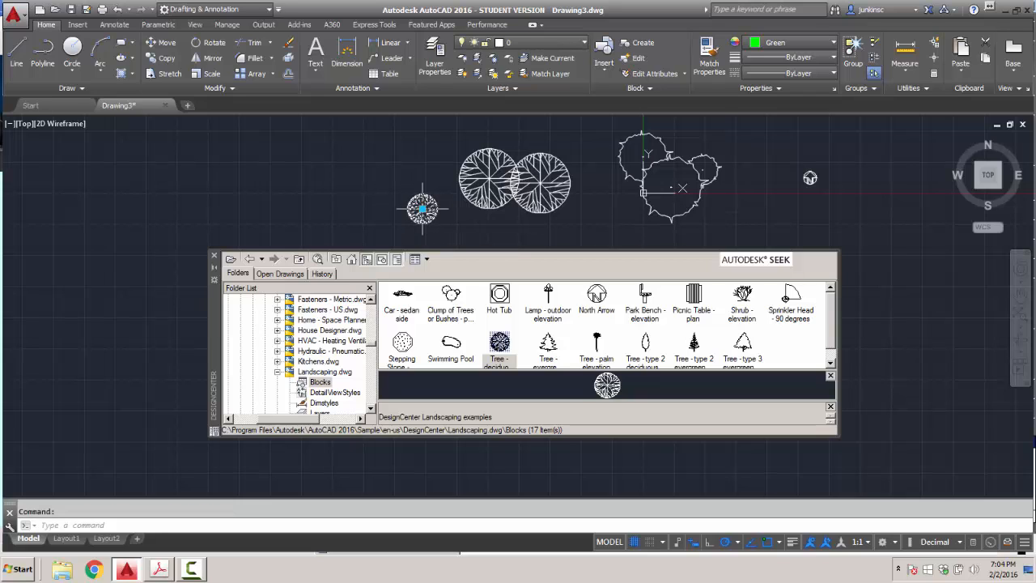
Keep Green as the current colour and cancel an accidental selection window.
left_click(800, 42)
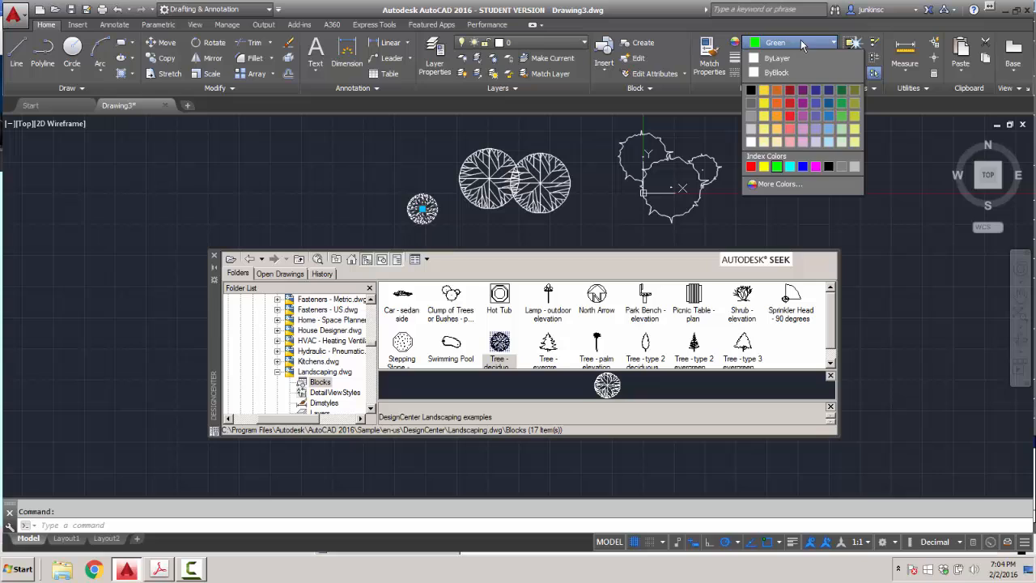
left_click(773, 166)
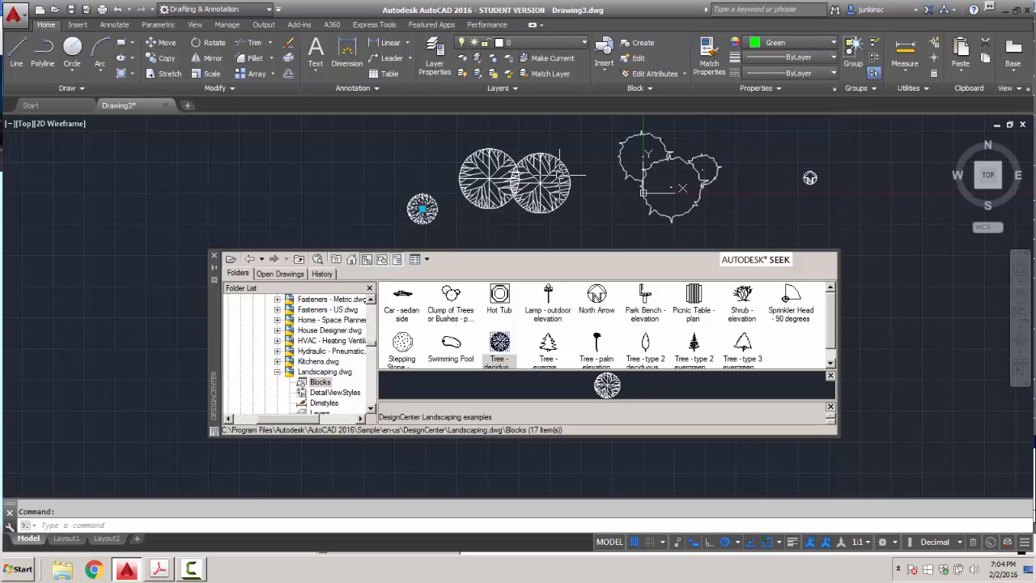
left_click(405, 173)
key("Escape")
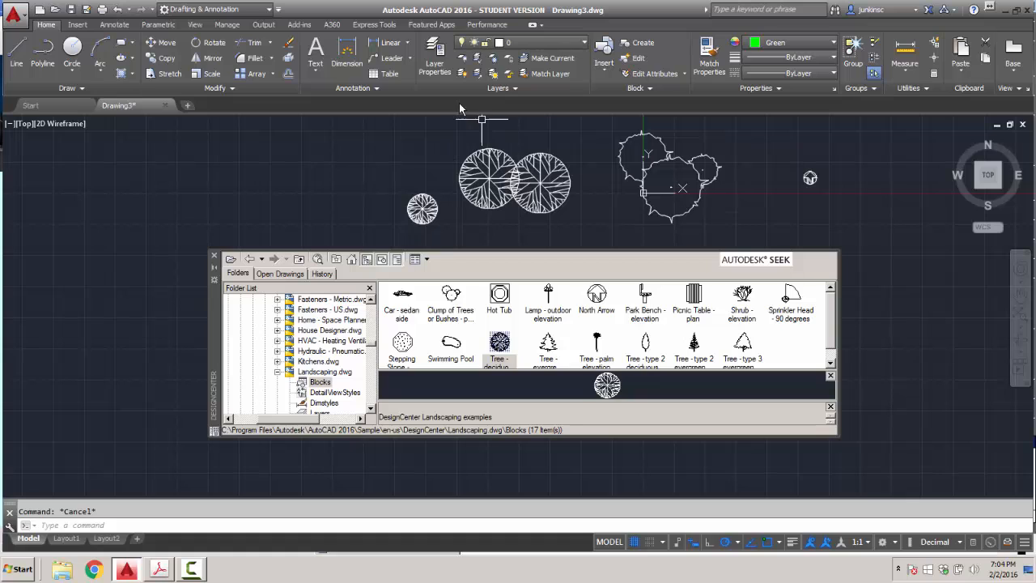
Set layer 0's colour to green in Layer Properties so the trees and arrow display green.
left_click(435, 66)
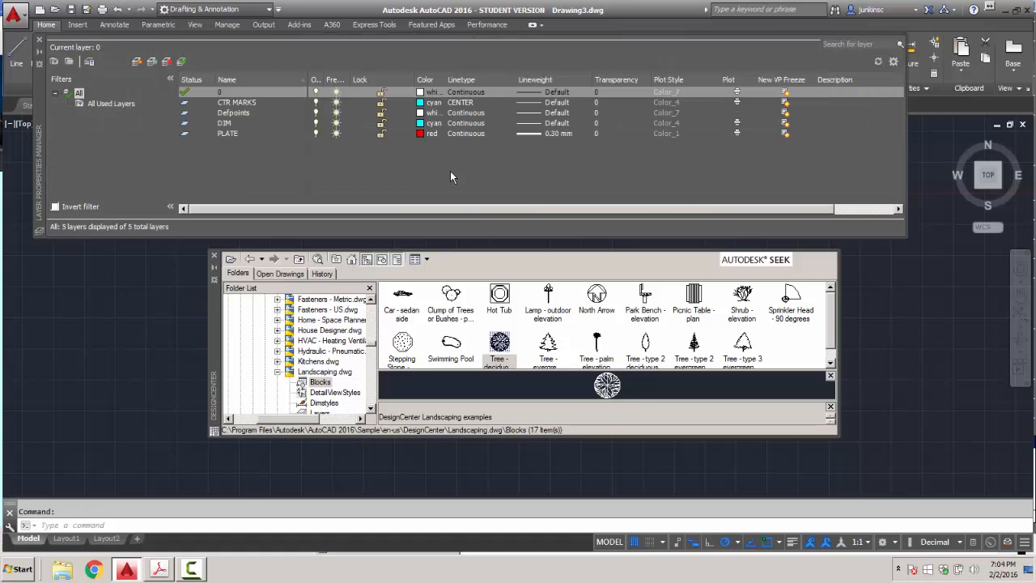
left_click(420, 94)
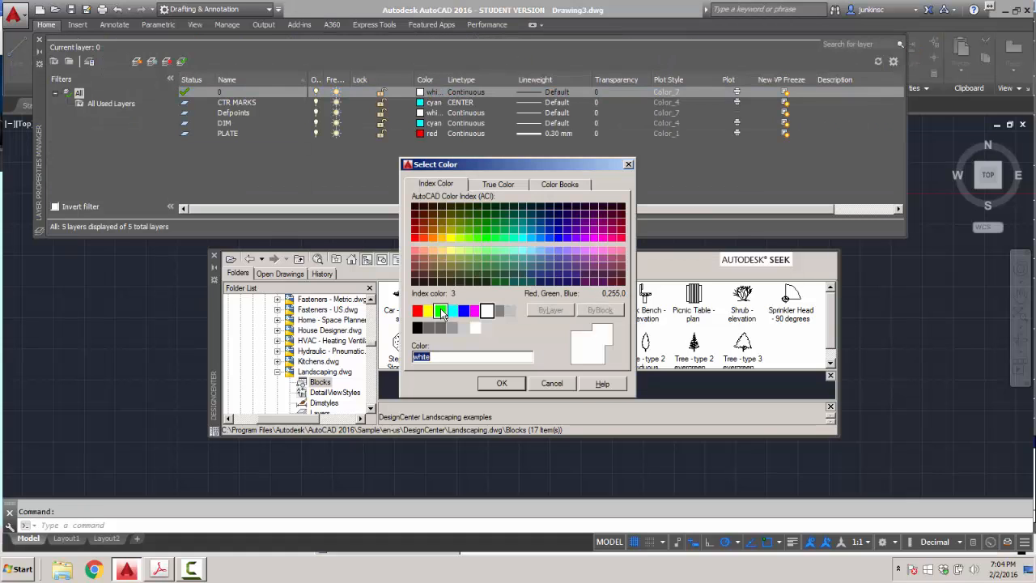
left_click(440, 310)
left_click(515, 383)
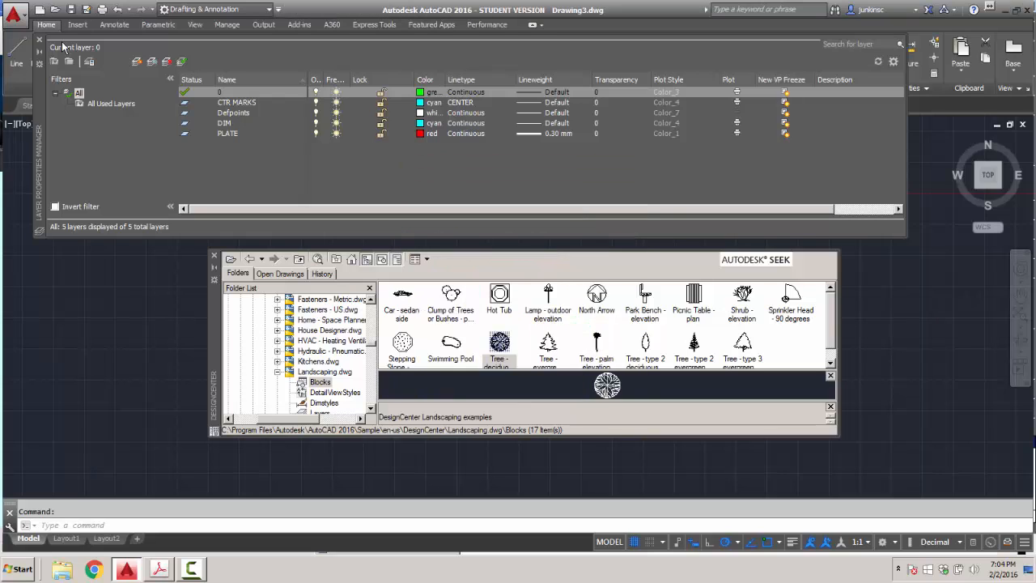
left_click(40, 42)
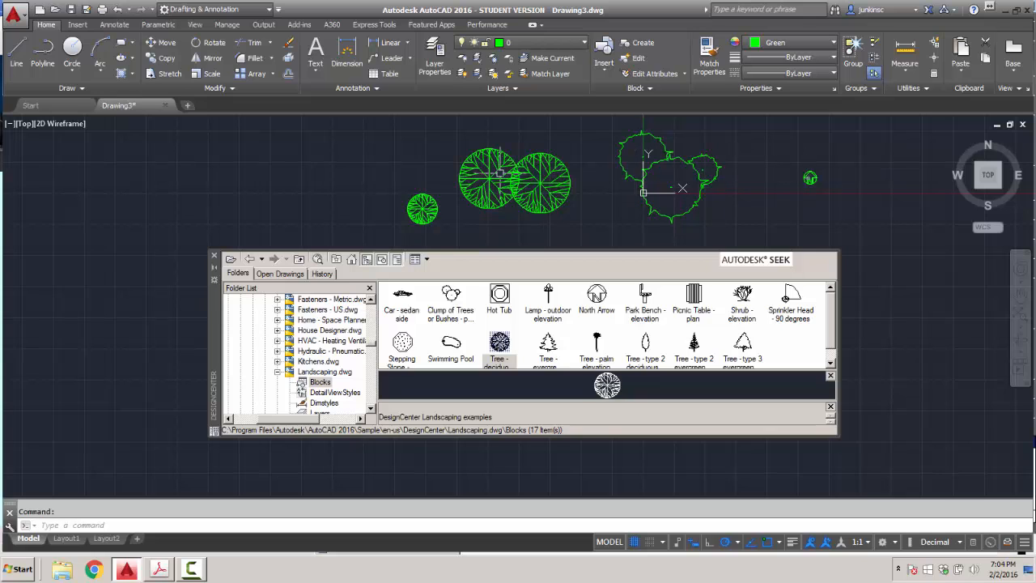
Shift the small tree left and copy it to five nearby points, forming a grove of six.
left_click(423, 209)
left_click(422, 209)
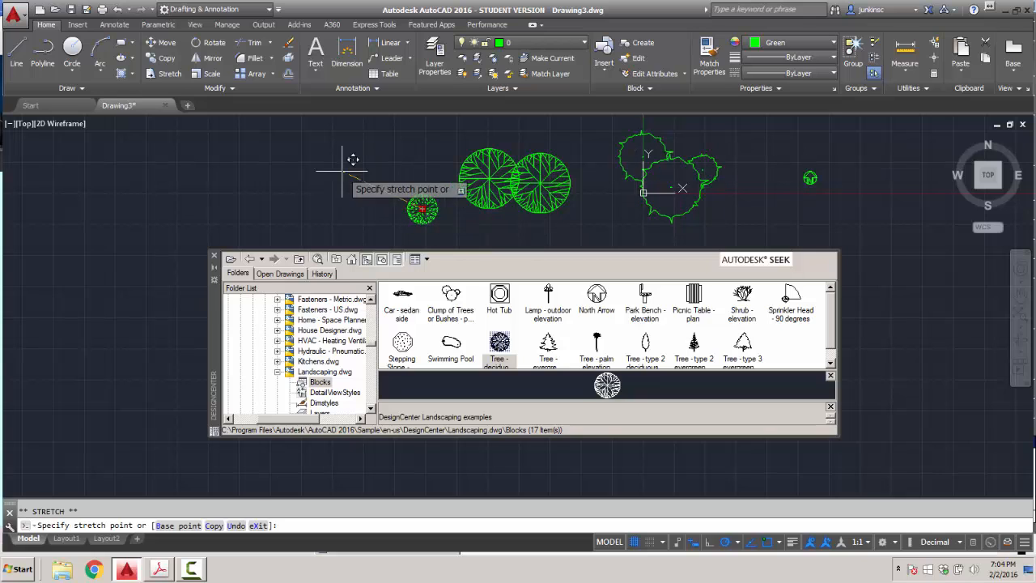
left_click(163, 60)
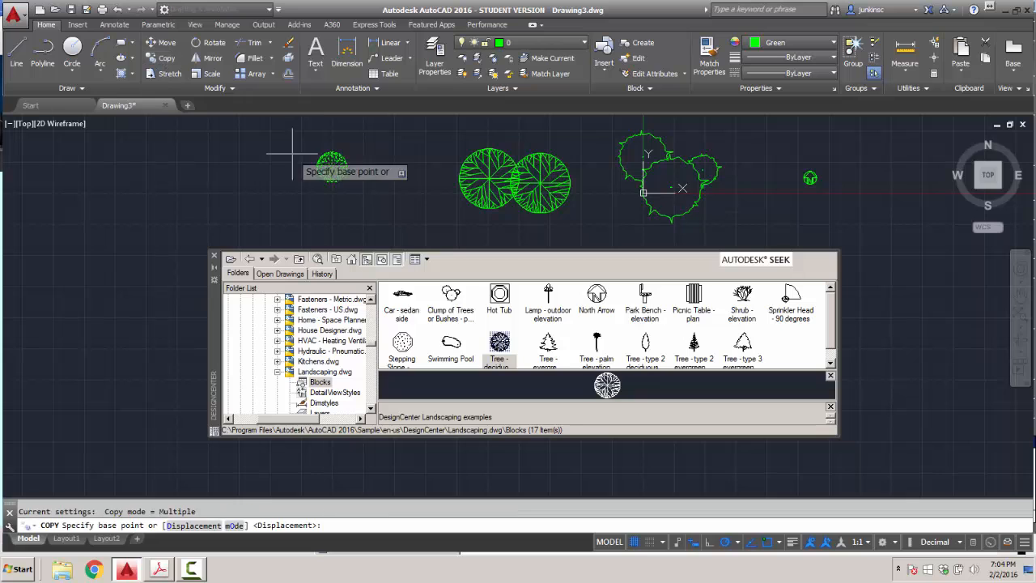
left_click(332, 166)
left_click(367, 146)
left_click(364, 200)
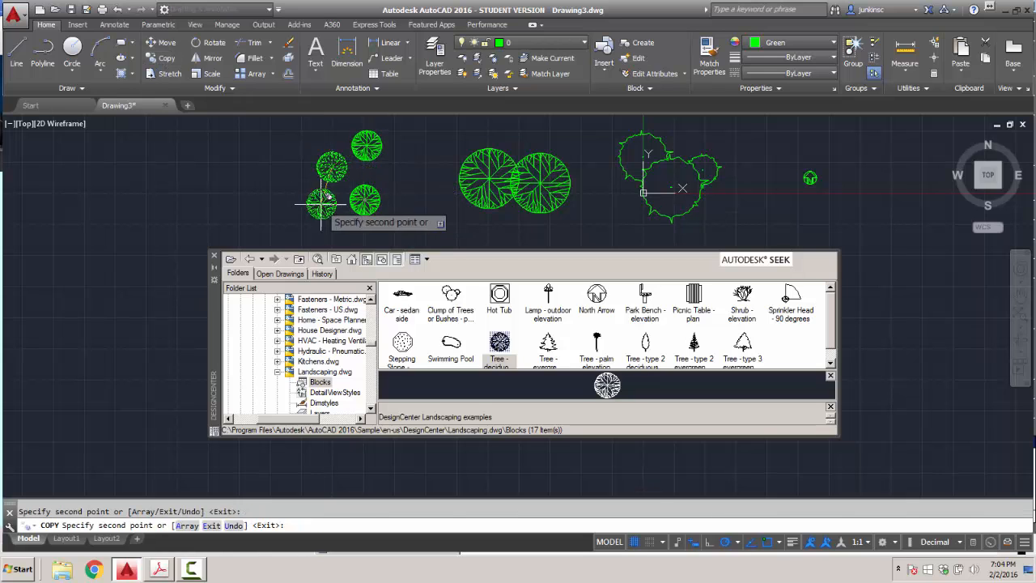
left_click(316, 204)
left_click(386, 167)
left_click(421, 214)
key("Return")
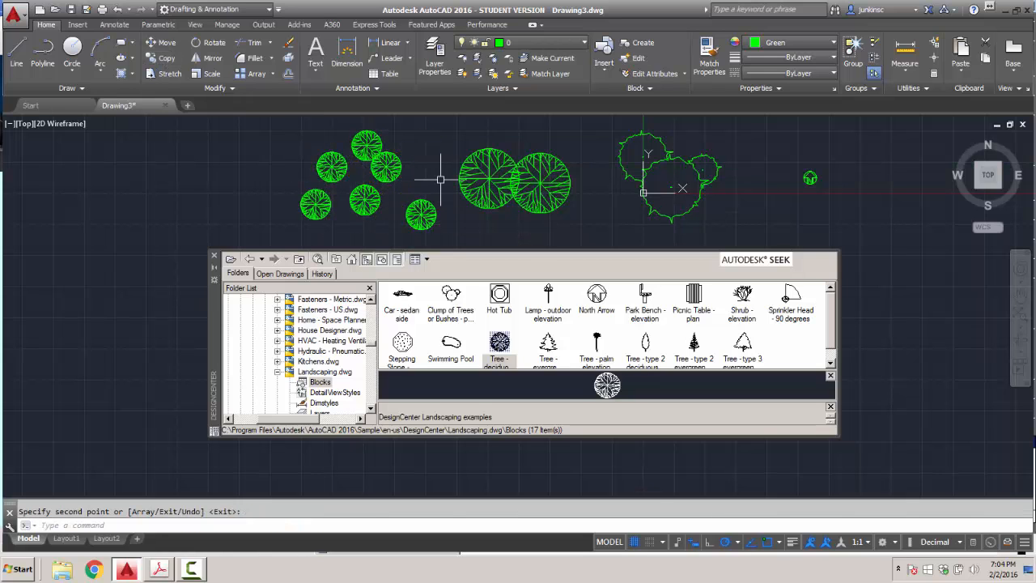
scroll(494, 192, "up", 4)
scroll(493, 192, "down", 2)
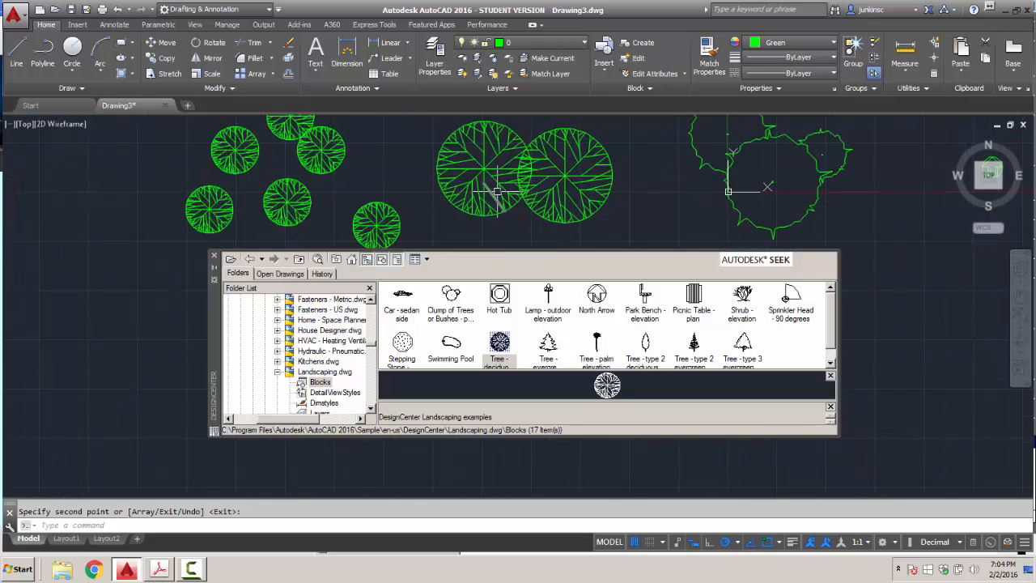
scroll(501, 194, "down", 3)
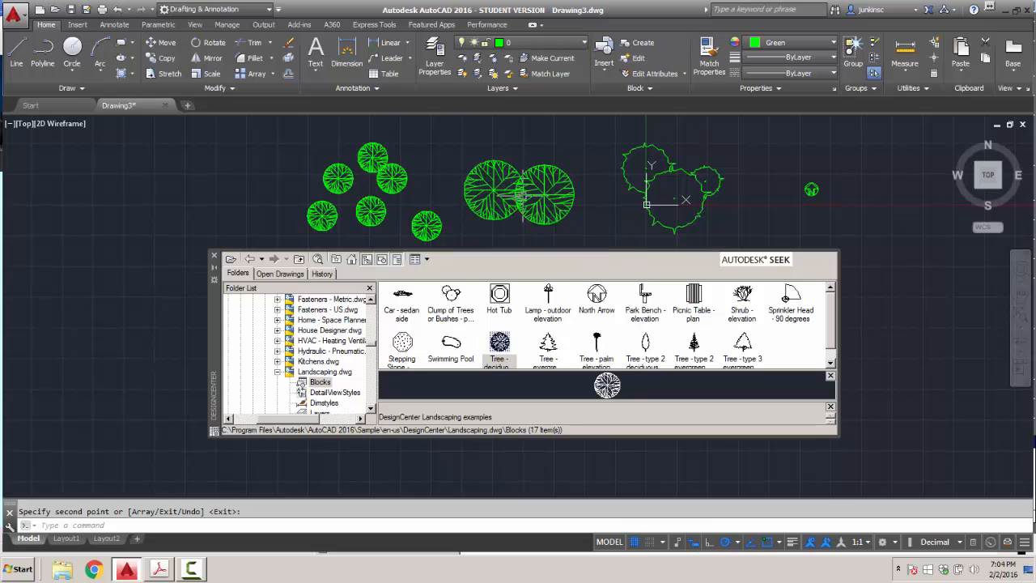
Insert the Swimming Pool block from Landscaping.dwg at scale 4.
double_click(451, 344)
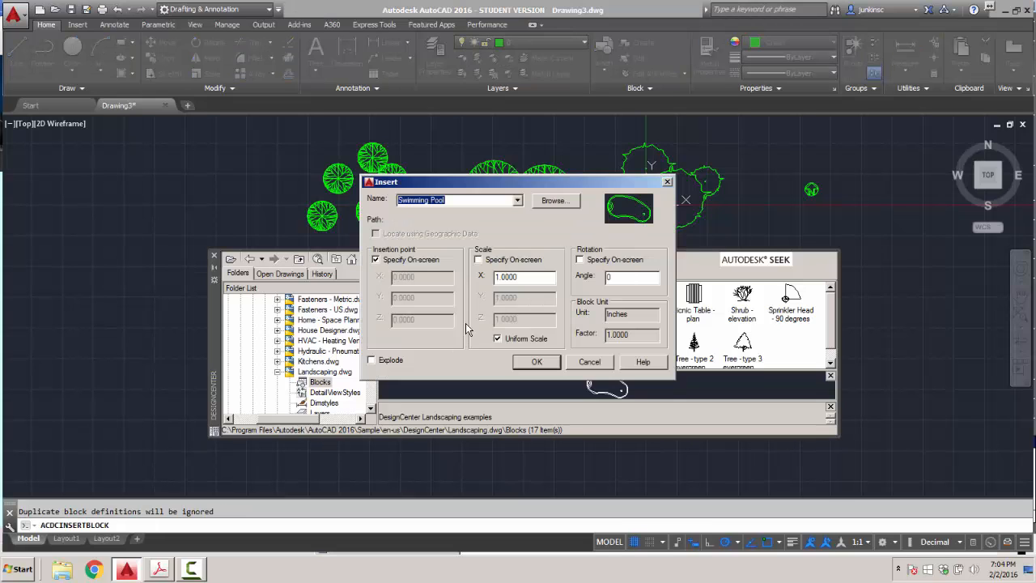
left_click(478, 259)
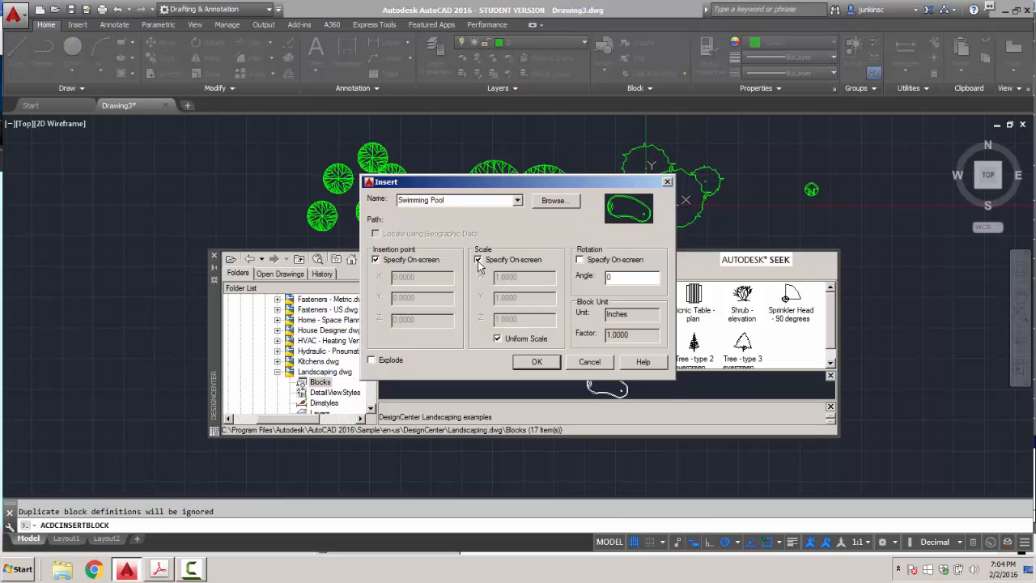
left_click(478, 259)
double_click(523, 276)
type("4")
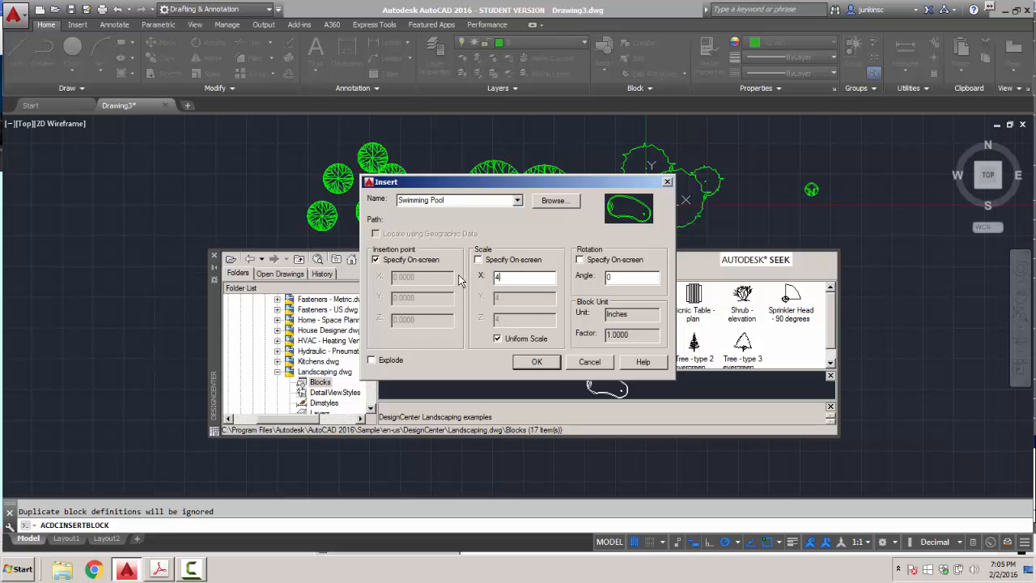
key("Return")
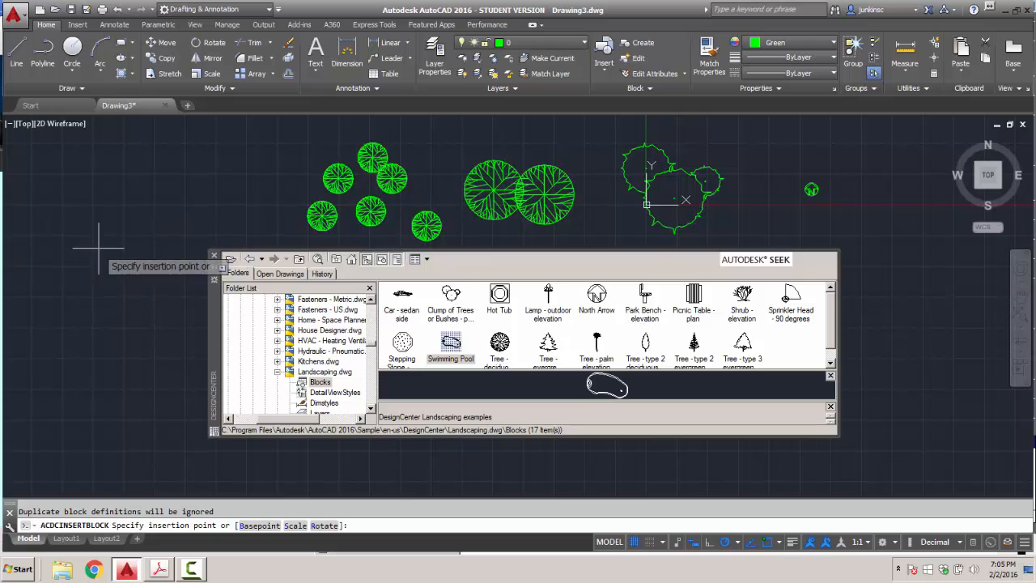
scroll(324, 243, "down", 2)
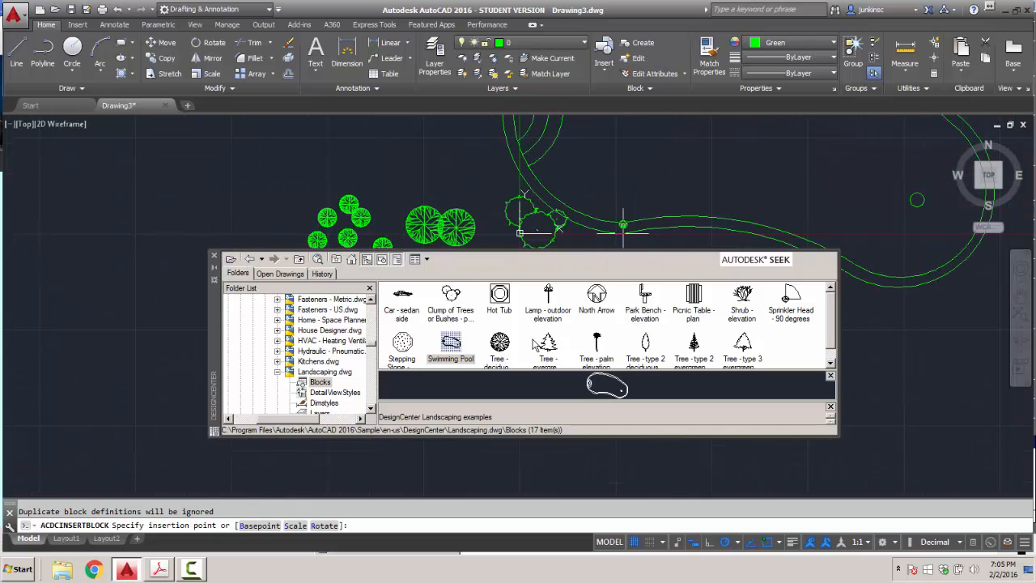
Cancel the pending block insertion and zoom out to show the pool and trees together.
key("Escape")
scroll(685, 235, "down", 2)
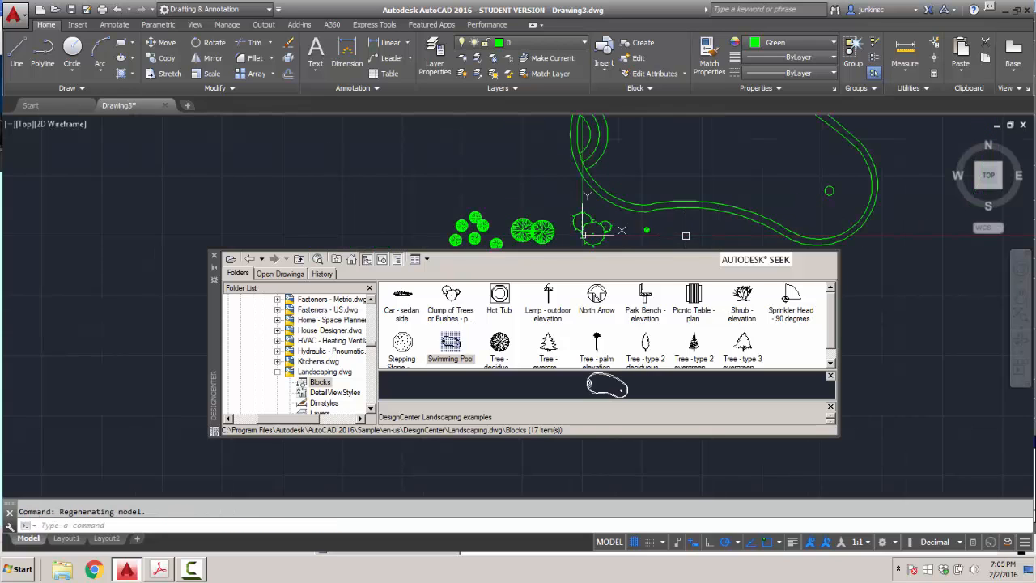
scroll(686, 235, "down", 4)
scroll(692, 206, "up", 2)
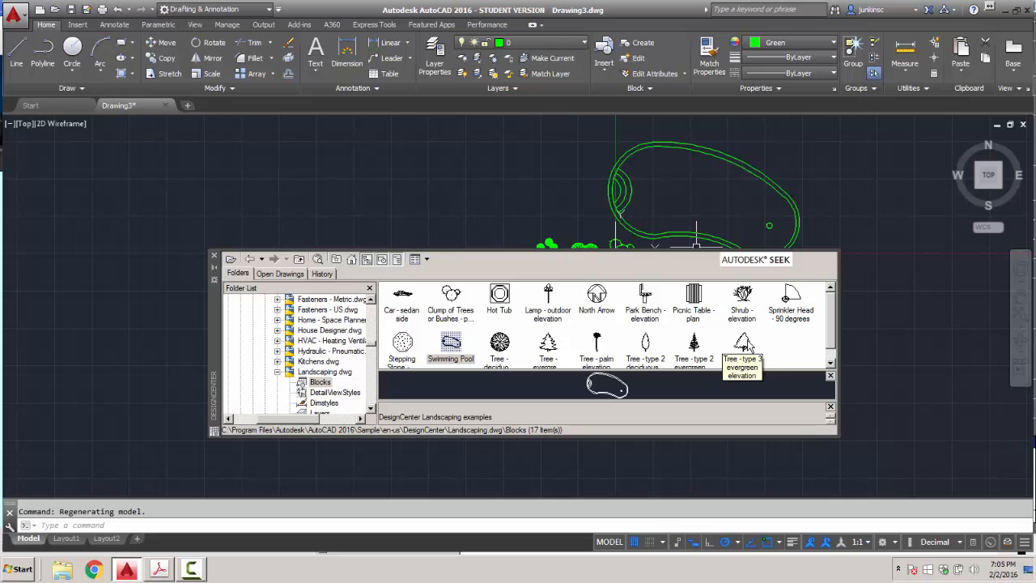
Insert a Tree - type 3 evergreen block just left of the pool.
double_click(745, 345)
left_click(549, 363)
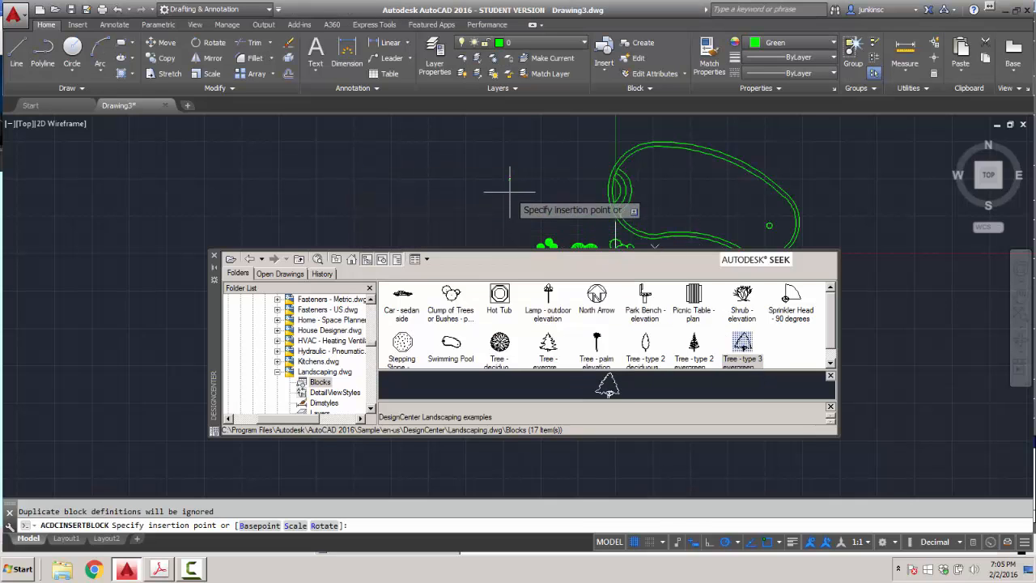
left_click(522, 199)
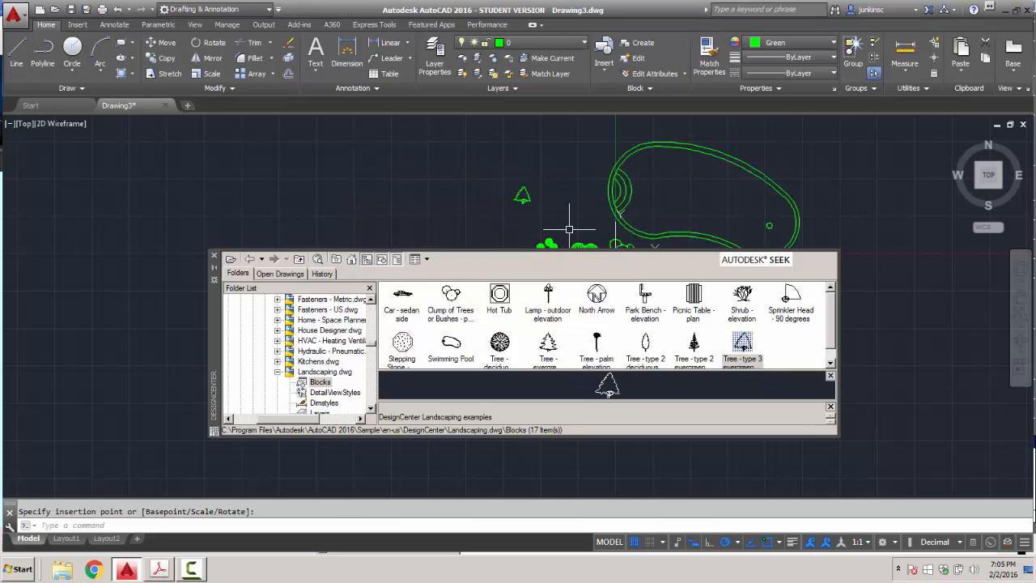
Copy the evergreen ten times leftward to form a horizontal row of trees.
left_click(161, 57)
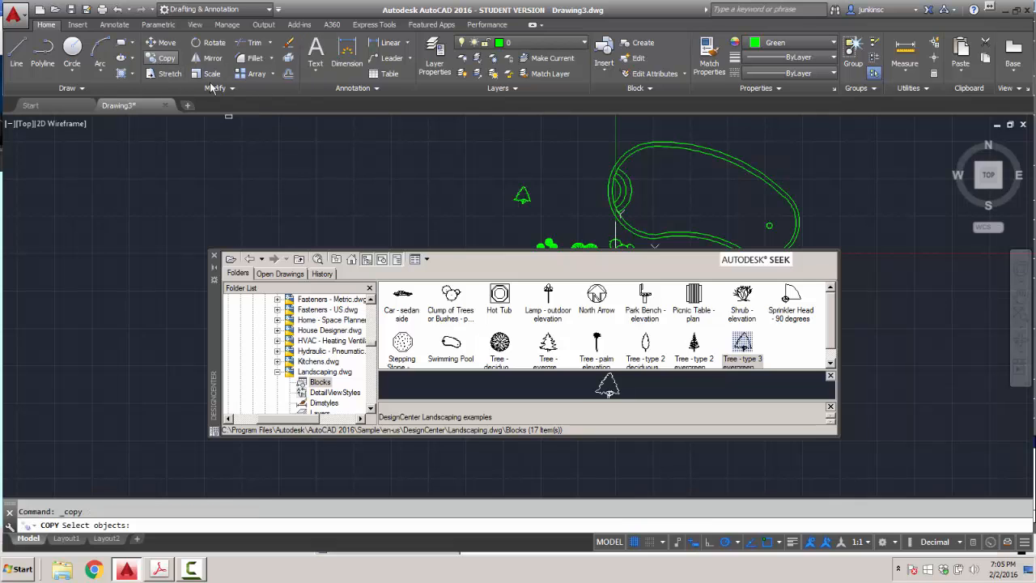
left_click(522, 195)
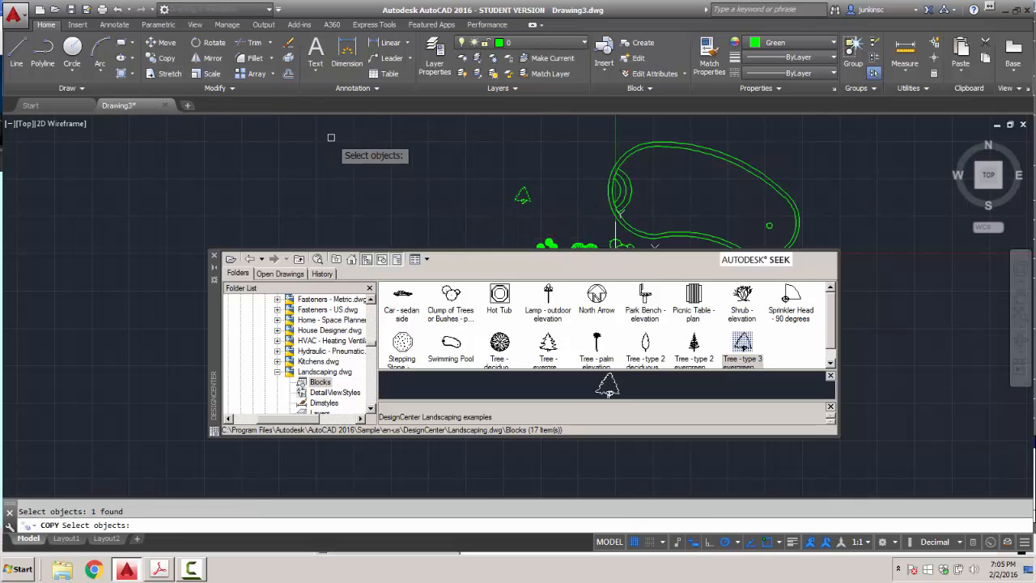
key("Return")
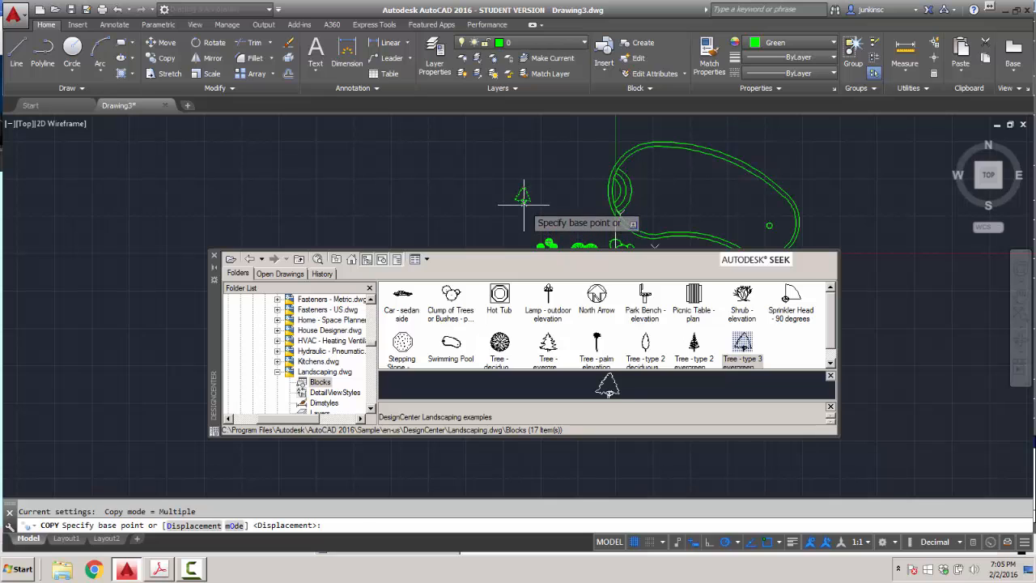
left_click(524, 205)
left_click(510, 205)
left_click(490, 206)
left_click(471, 206)
left_click(452, 207)
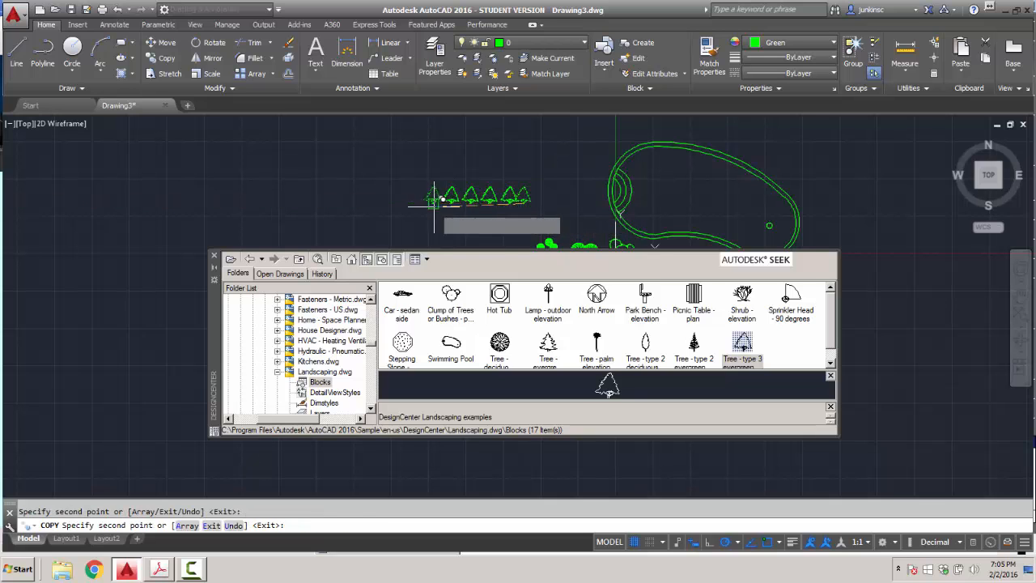
left_click(433, 205)
left_click(413, 205)
left_click(397, 206)
left_click(381, 206)
left_click(364, 205)
left_click(346, 204)
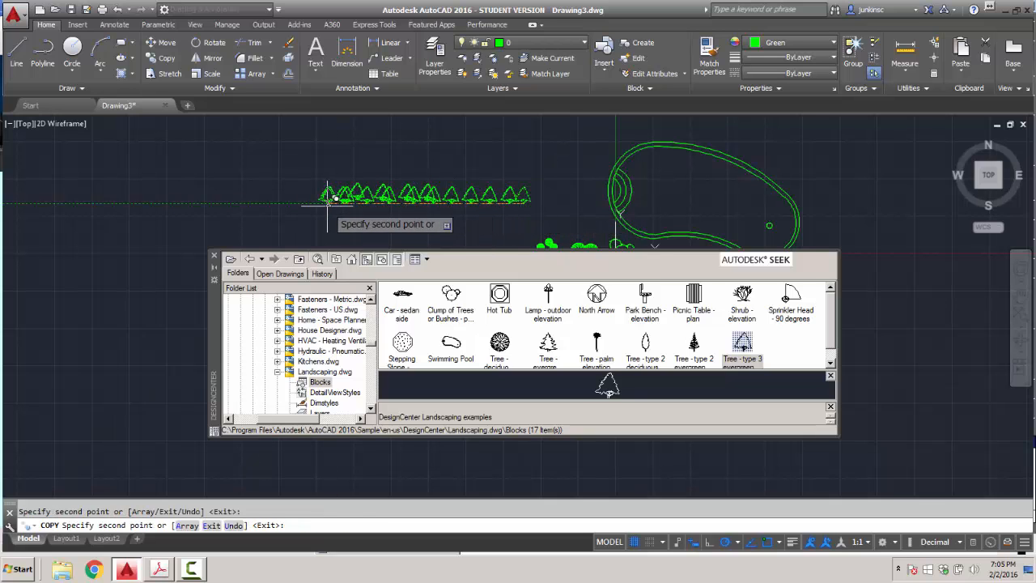
key("Return")
scroll(438, 187, "up", 6)
scroll(437, 187, "down", 2)
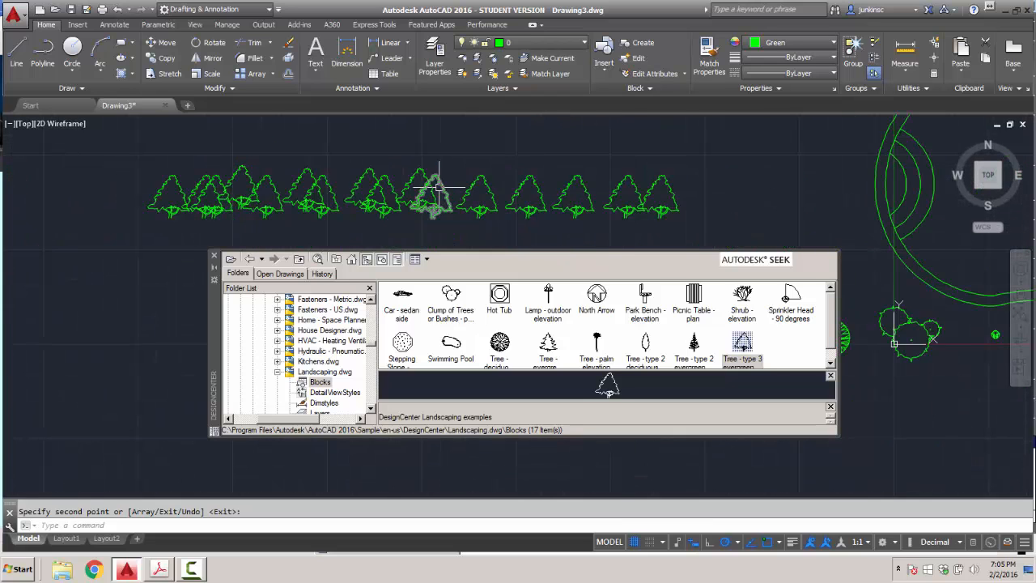
scroll(437, 187, "down", 2)
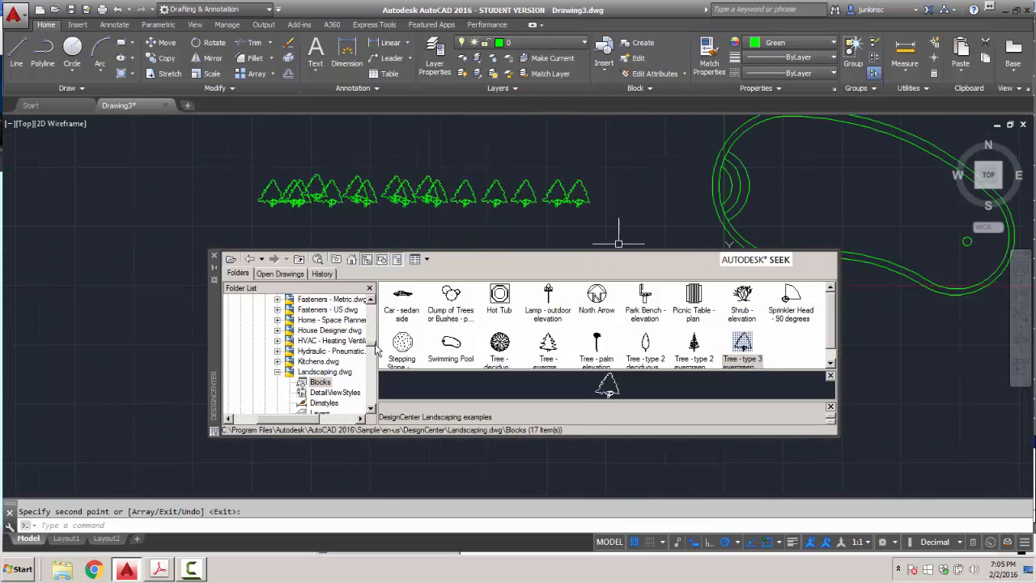
scroll(374, 346, "up", 4)
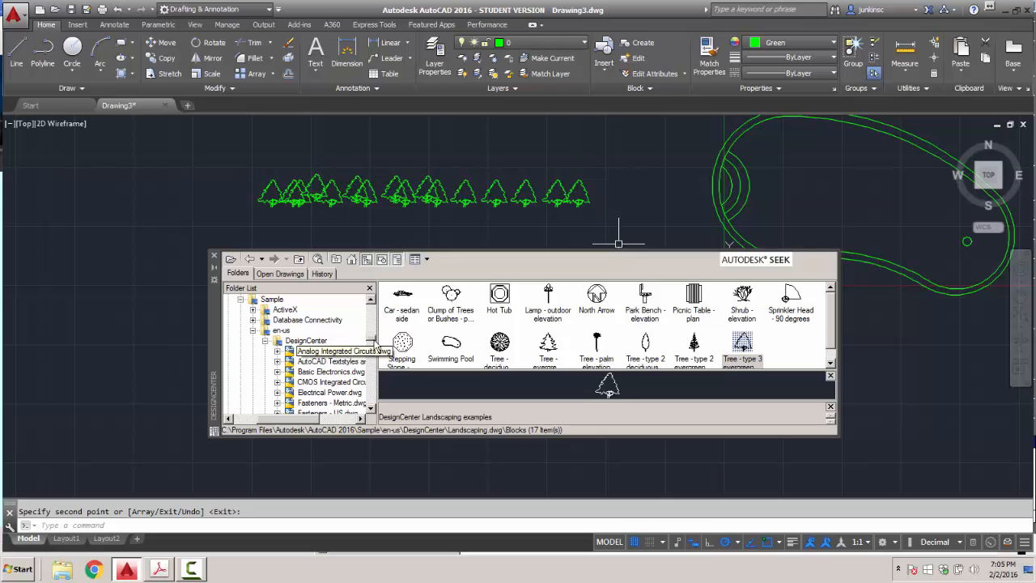
Open House Designer.dwg's Blocks in DesignCenter and start inserting Window - Wood Frame 36 x 36 in.
scroll(375, 346, "down", 4)
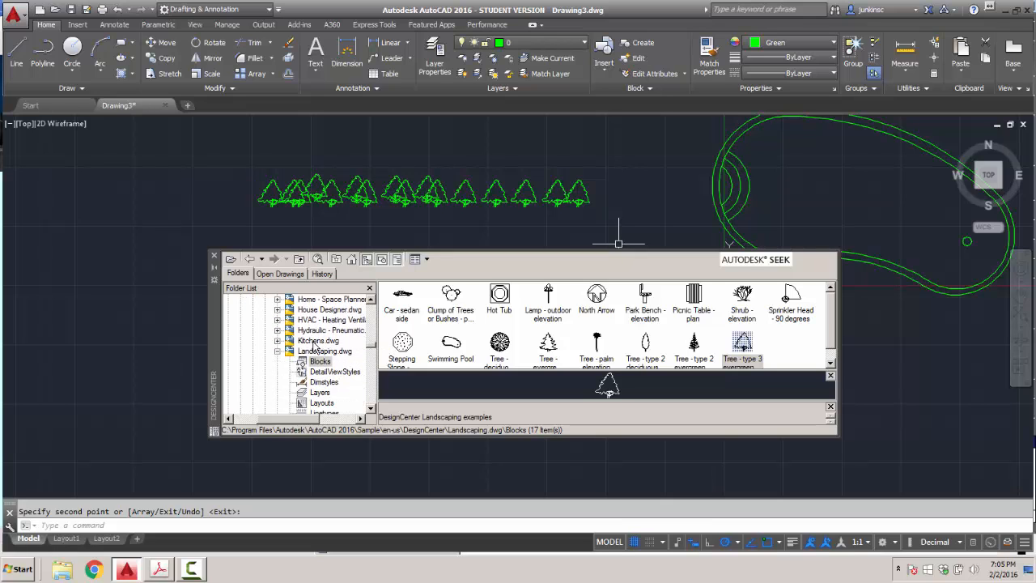
double_click(321, 312)
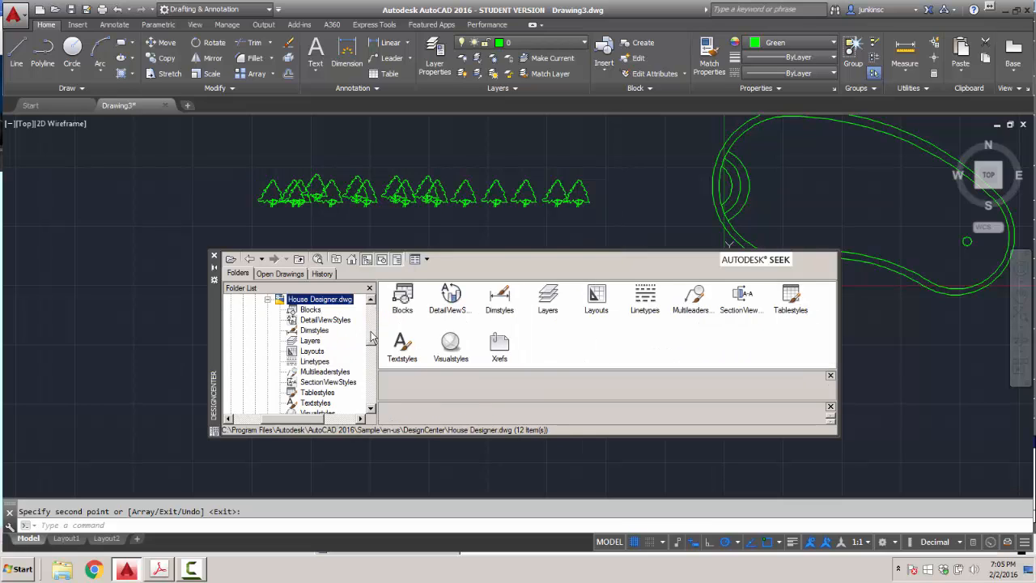
double_click(401, 301)
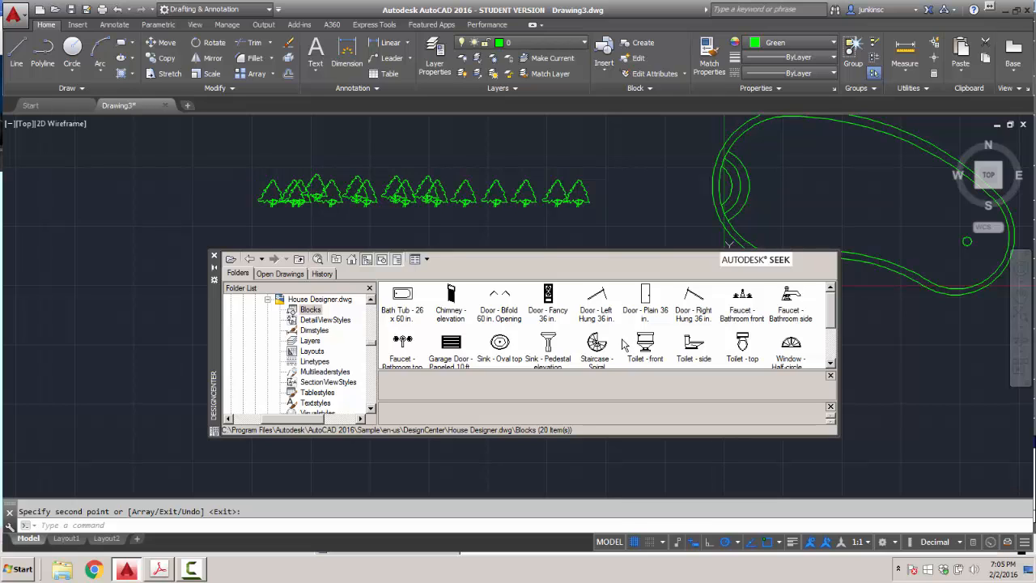
left_click_drag(830, 324, 830, 346)
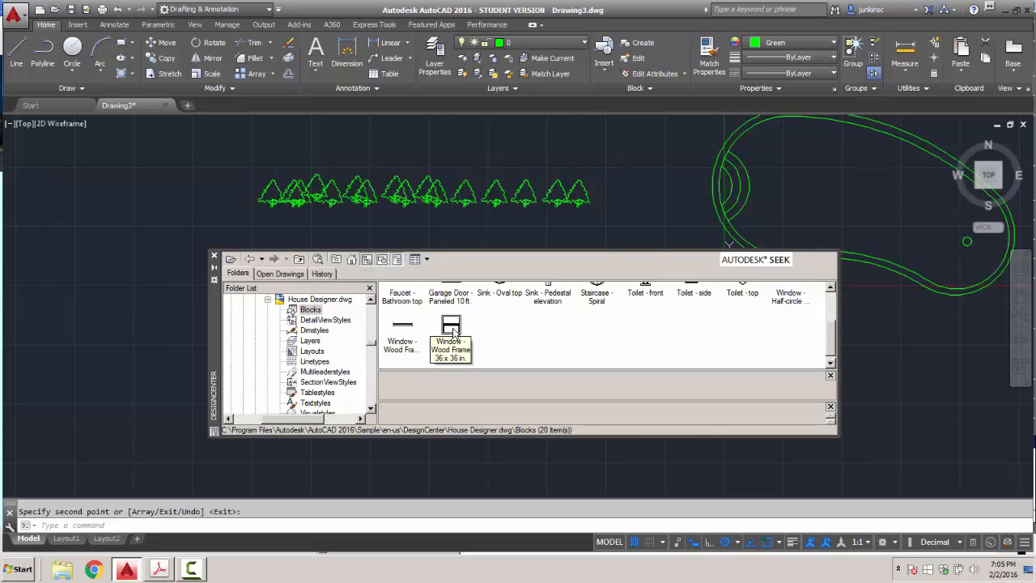
left_click(451, 328)
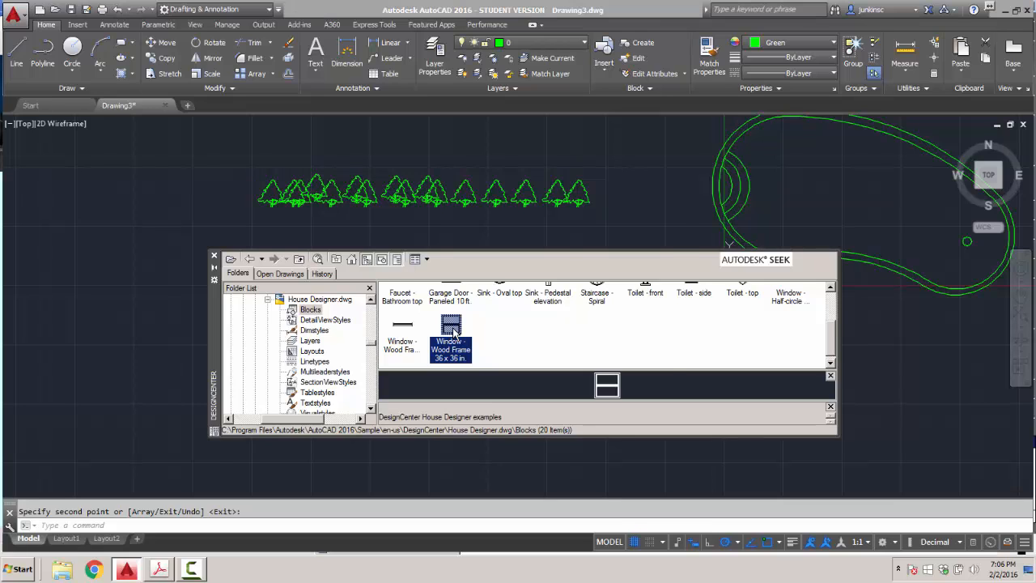
double_click(451, 329)
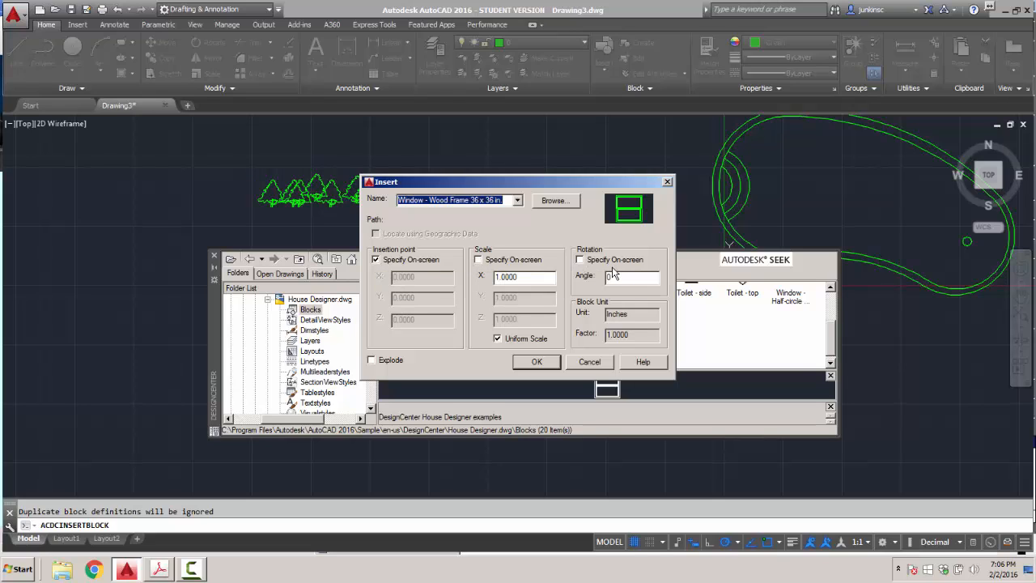
Insert the wood-frame window left of the tree row with non-uniform Y scale 48/36.
left_click(498, 338)
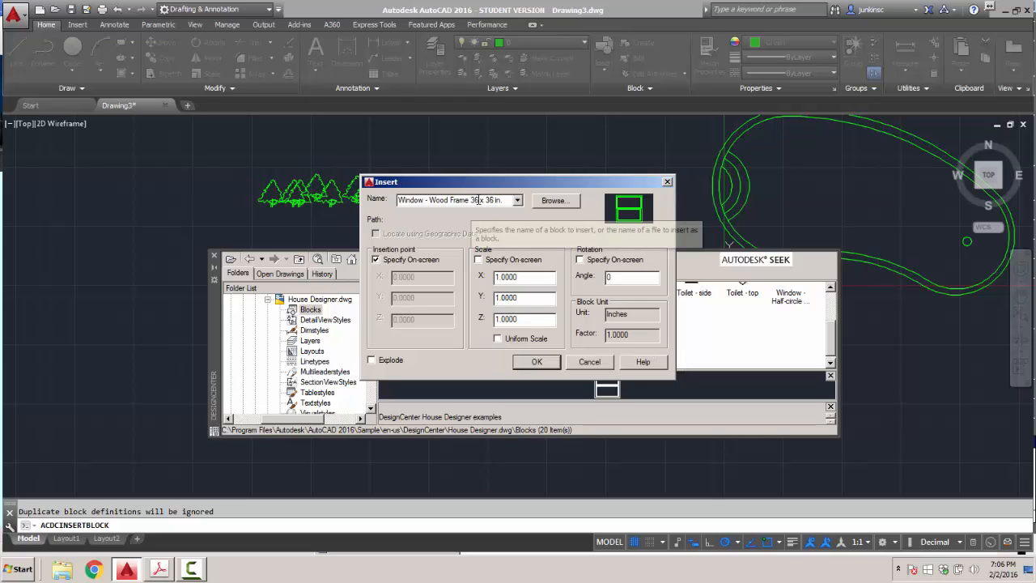
left_click_drag(514, 183, 223, 255)
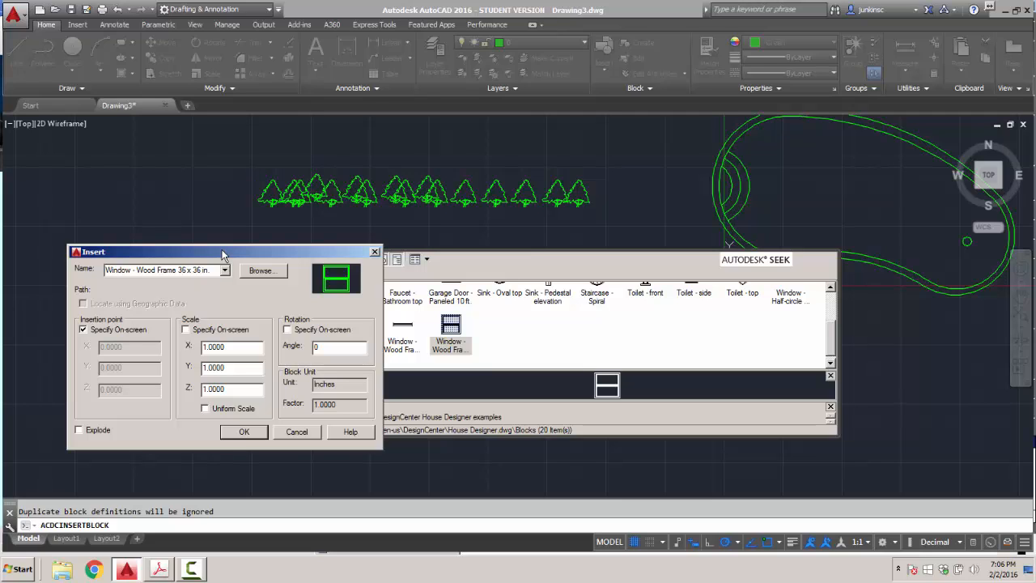
left_click_drag(227, 367, 181, 374)
type("48/36")
left_click(242, 432)
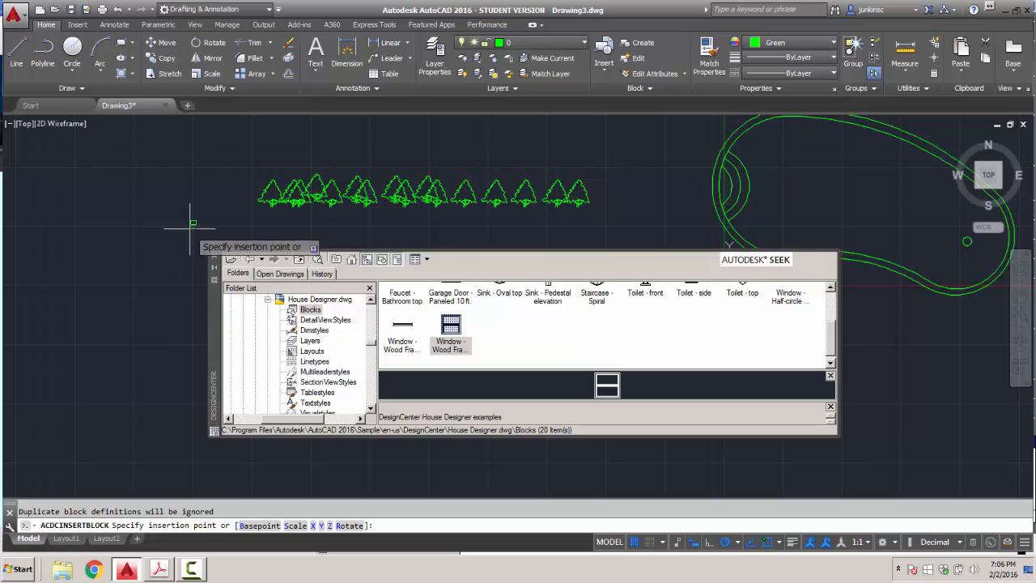
left_click(191, 216)
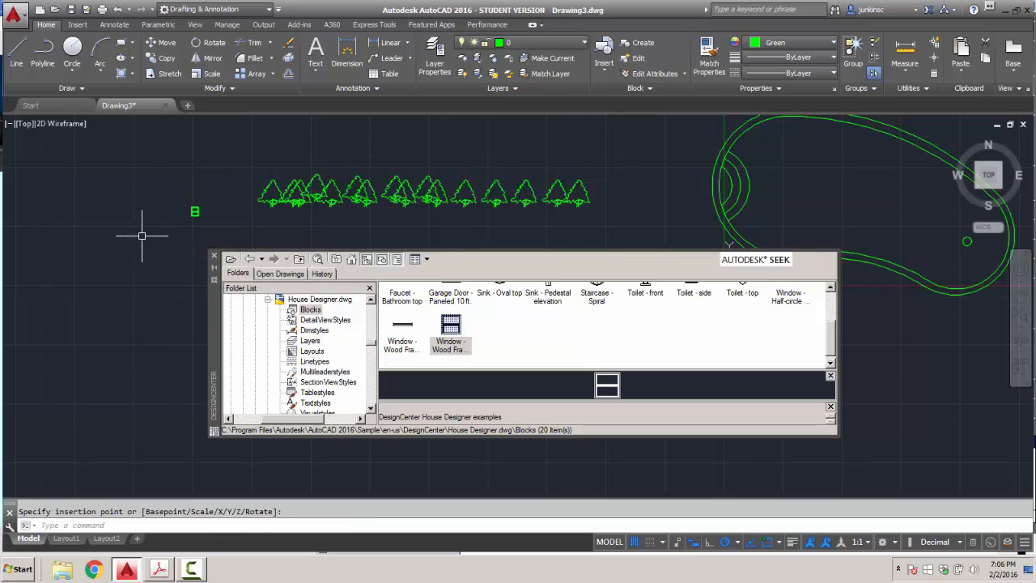
Close DesignCenter and zoom in on the inserted window.
scroll(134, 197, "up", 5)
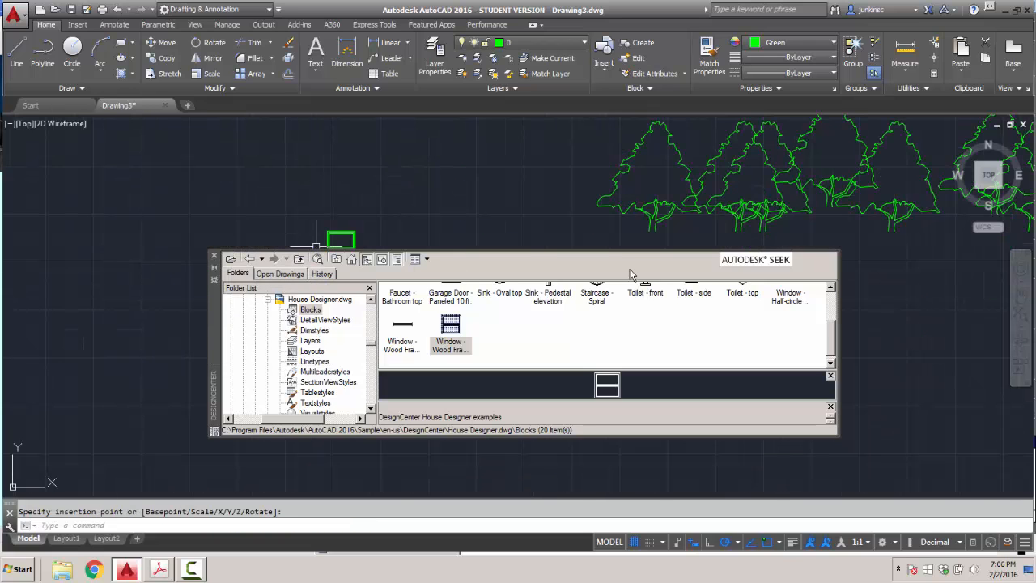
left_click(213, 256)
scroll(322, 238, "up", 5)
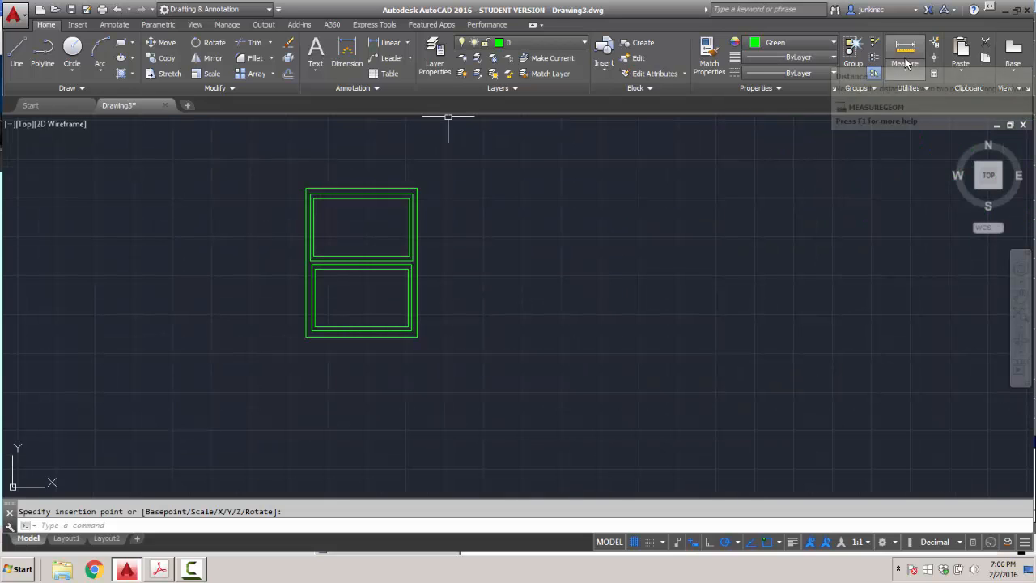
Start a distance measurement from the window's top-left corner.
left_click(905, 71)
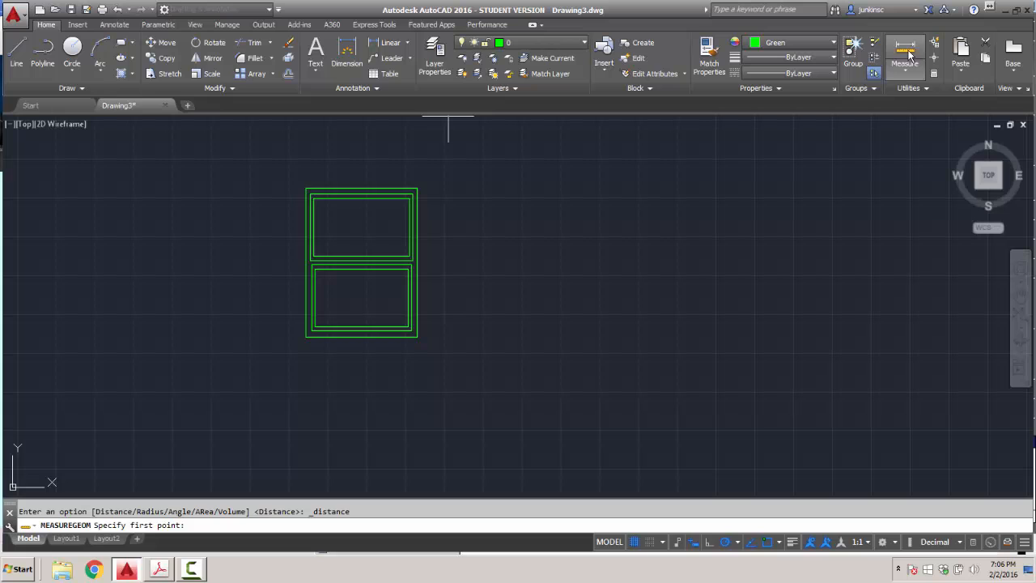
left_click(306, 187)
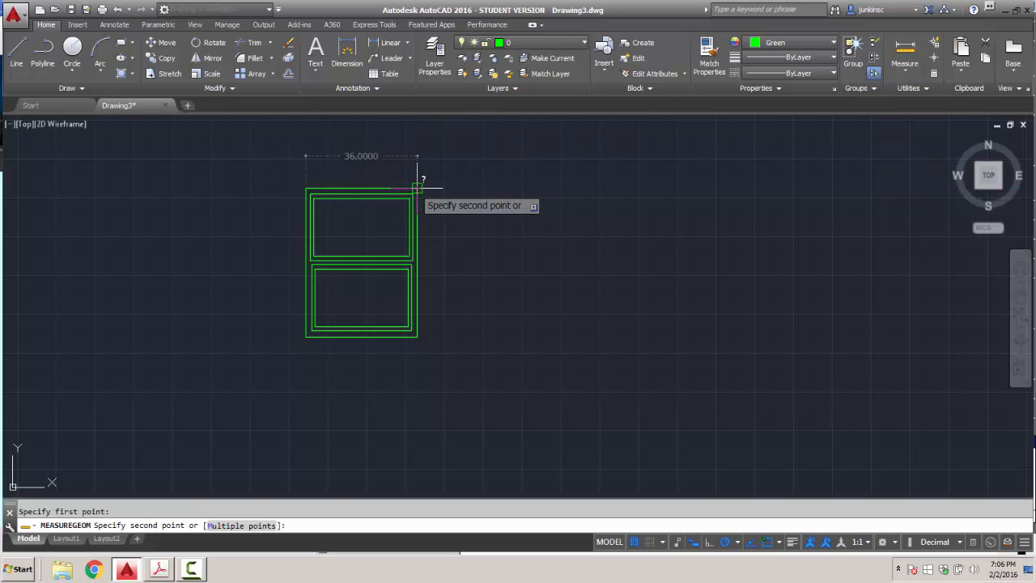
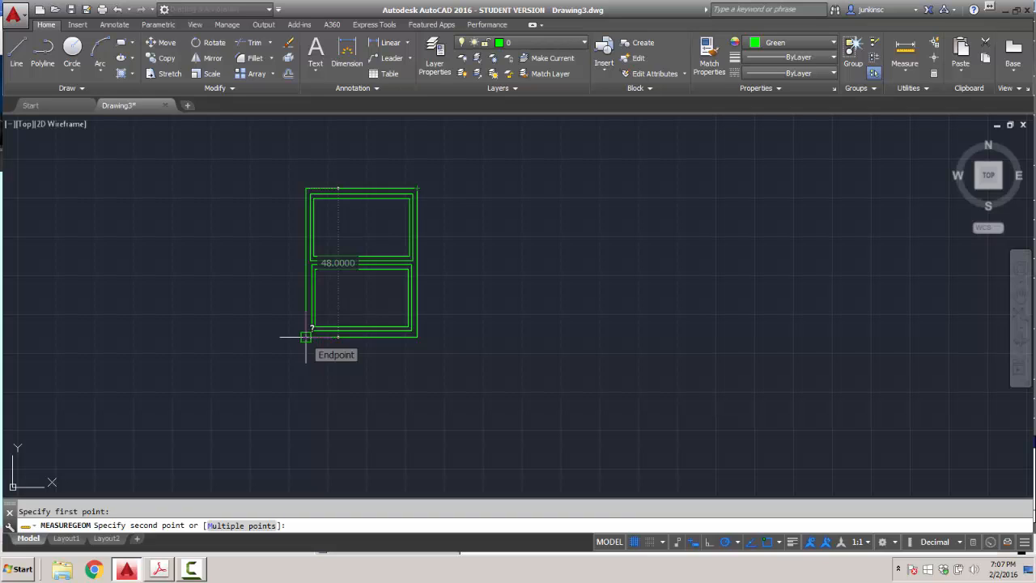
Cancel the first window's height measurement and reopen the block gallery with Window - Wood Frame 36 x 36 in chosen.
key("Escape")
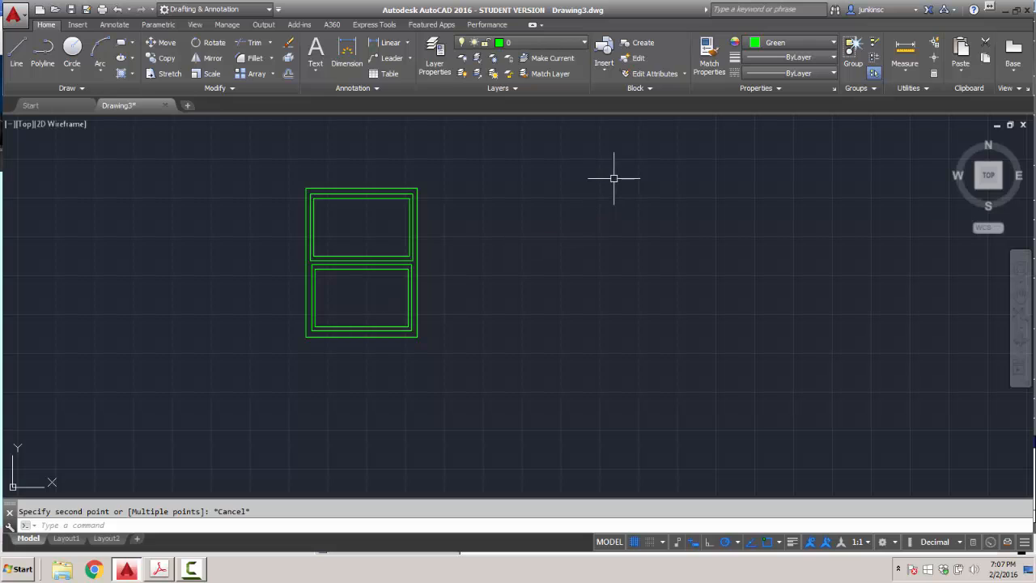
left_click(604, 71)
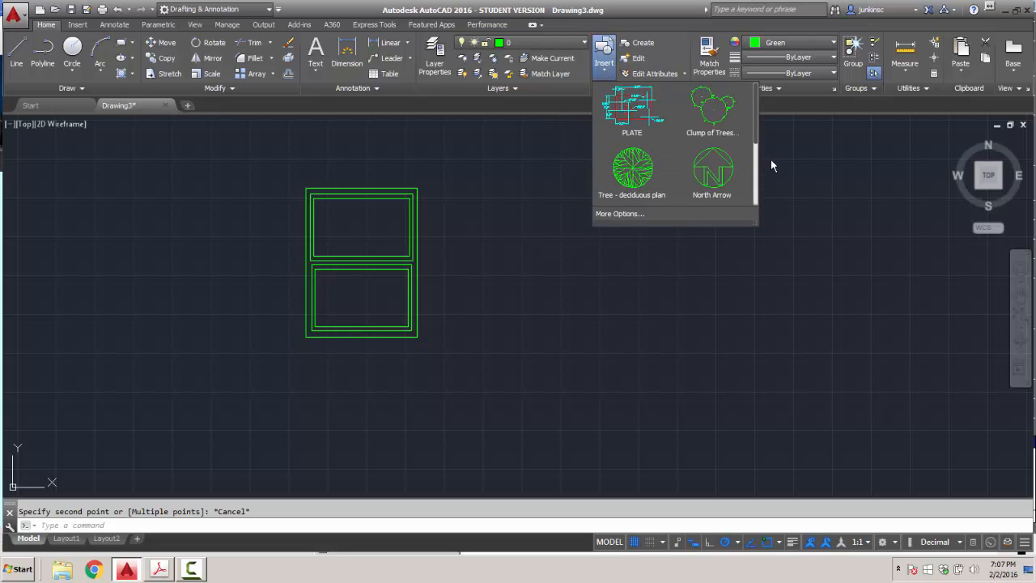
left_click(754, 149)
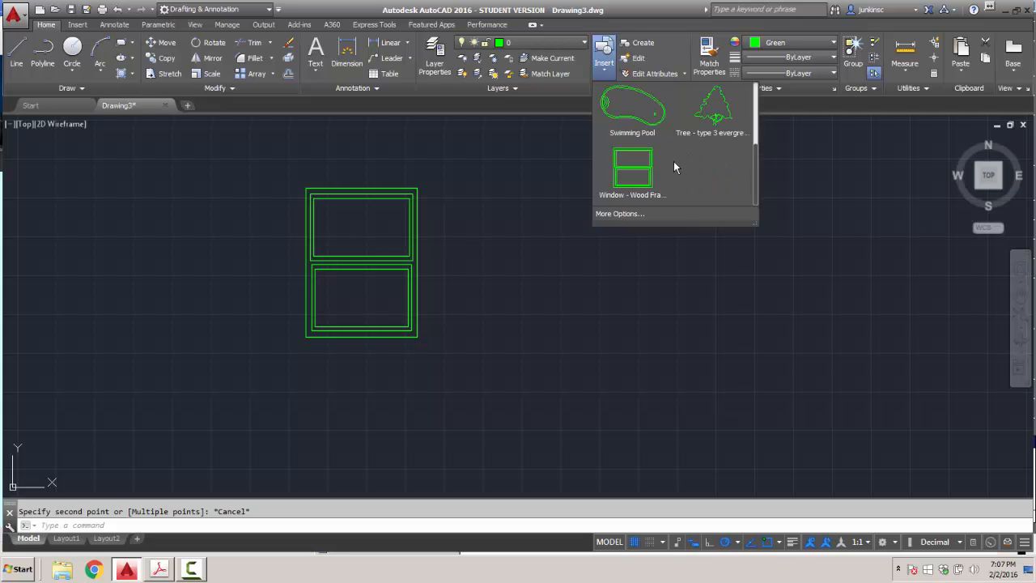
left_click(633, 168)
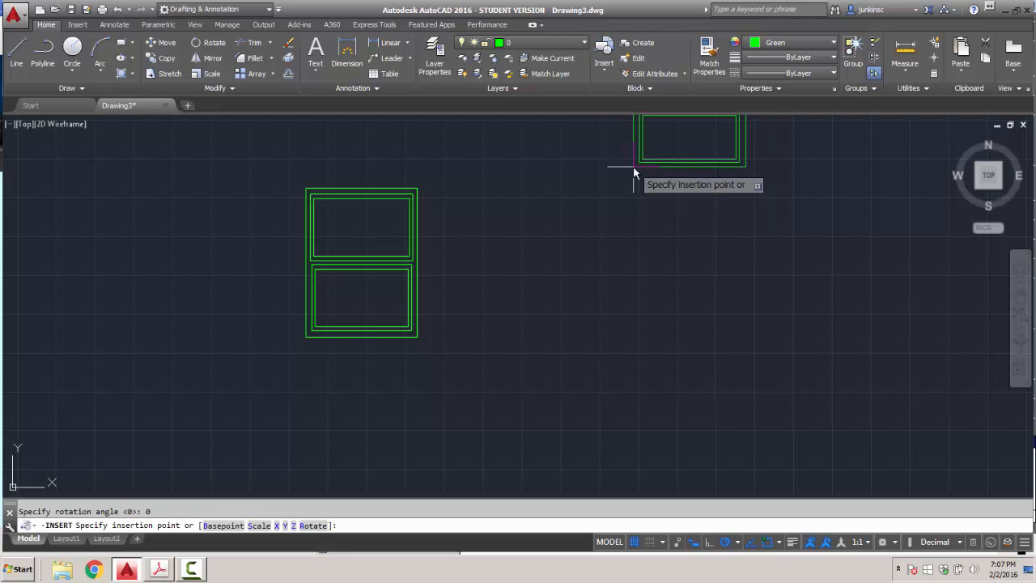
key("Escape")
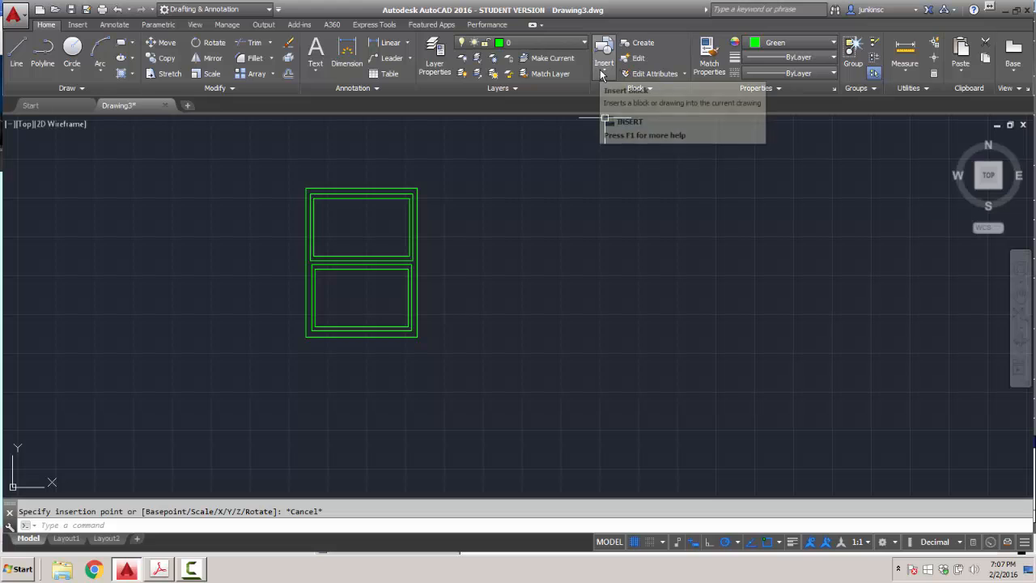
left_click(602, 73)
Insert a second wood-frame window right of the first with Y scale 52/36.
left_click(623, 214)
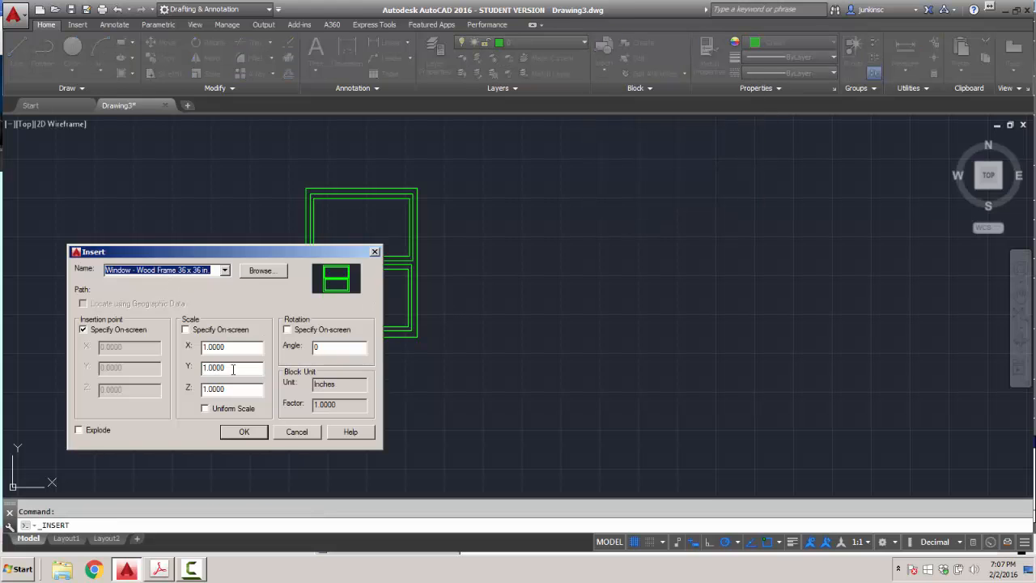
left_click_drag(233, 369, 181, 369)
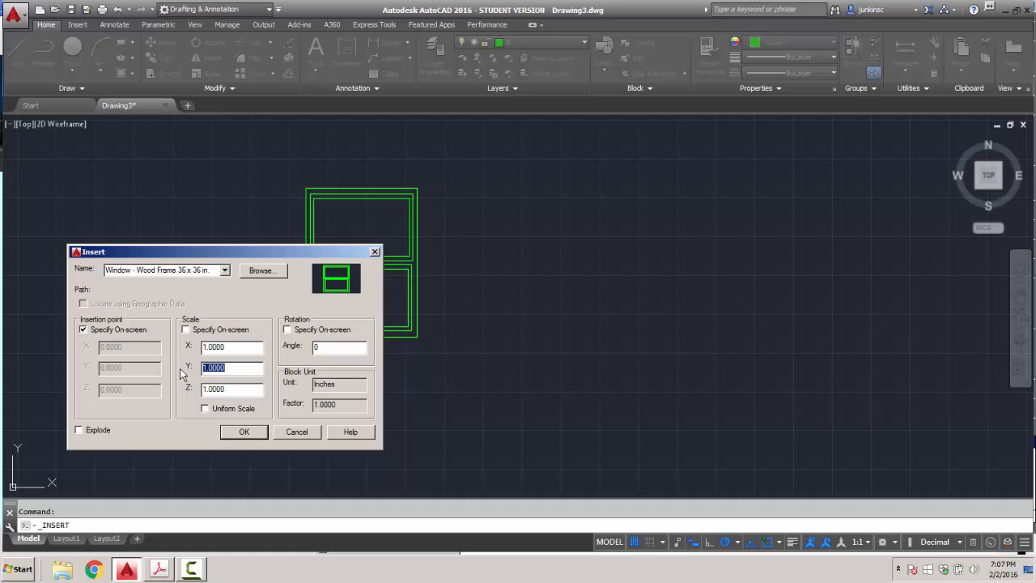
type("52/36")
key("Return")
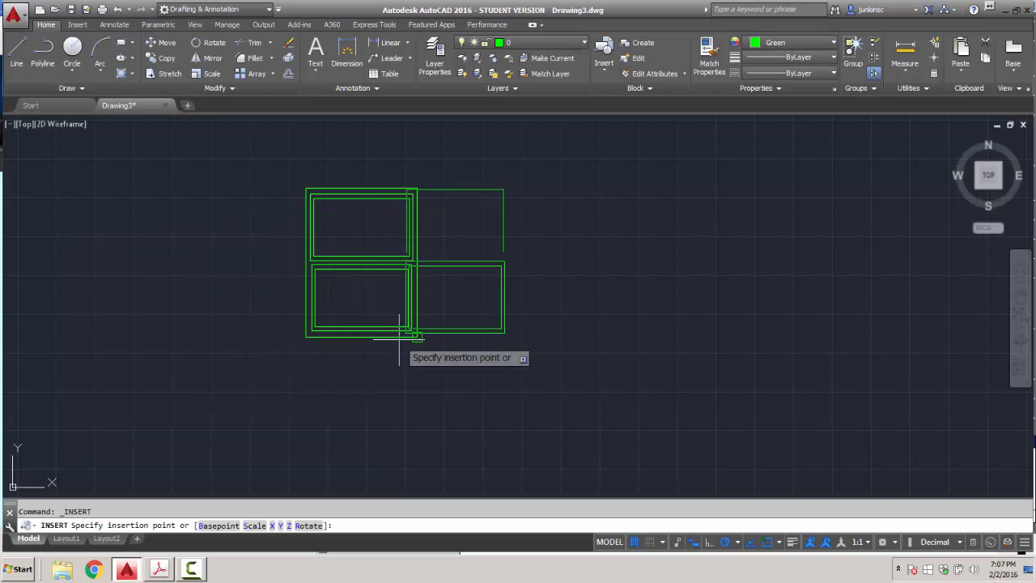
left_click(442, 335)
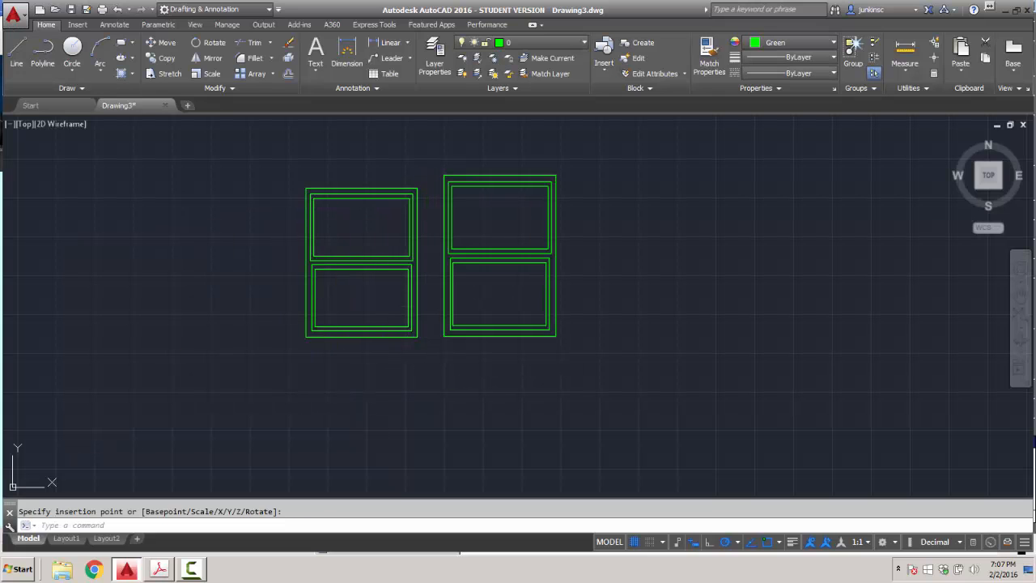
Measure the right window's height from its lower-right corner, reading 52.0000.
left_click(907, 69)
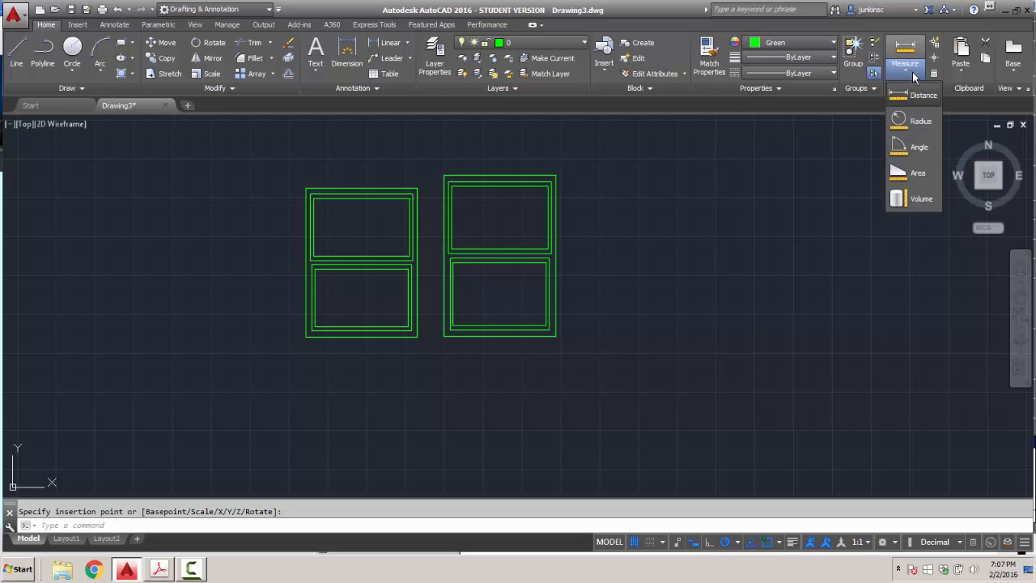
left_click(920, 96)
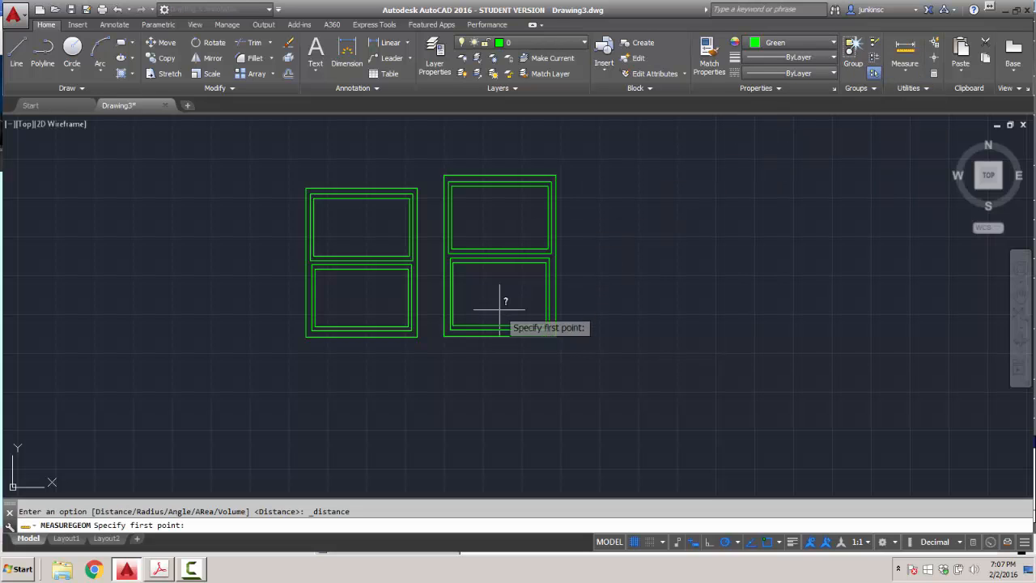
left_click(556, 333)
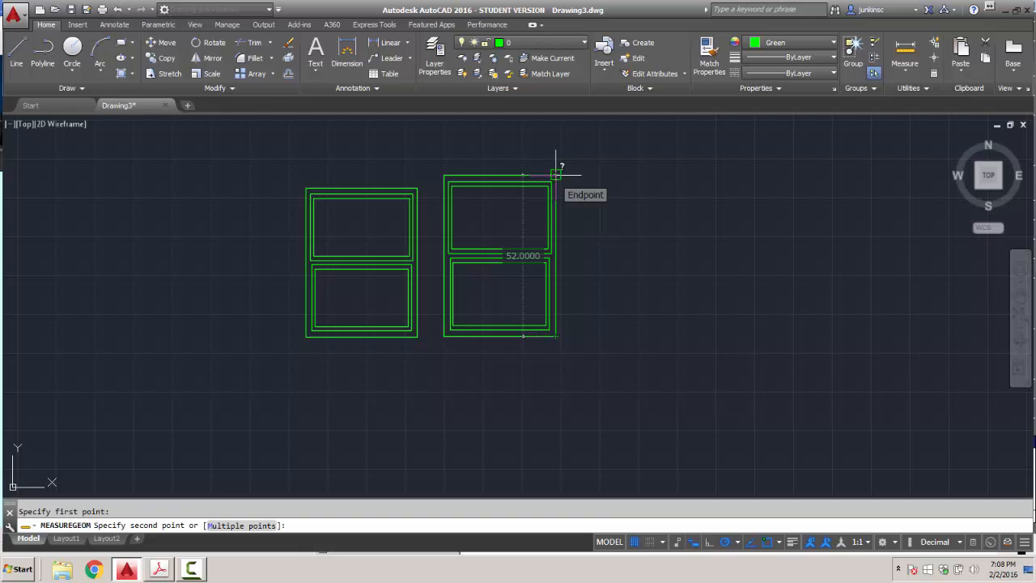
key("Escape")
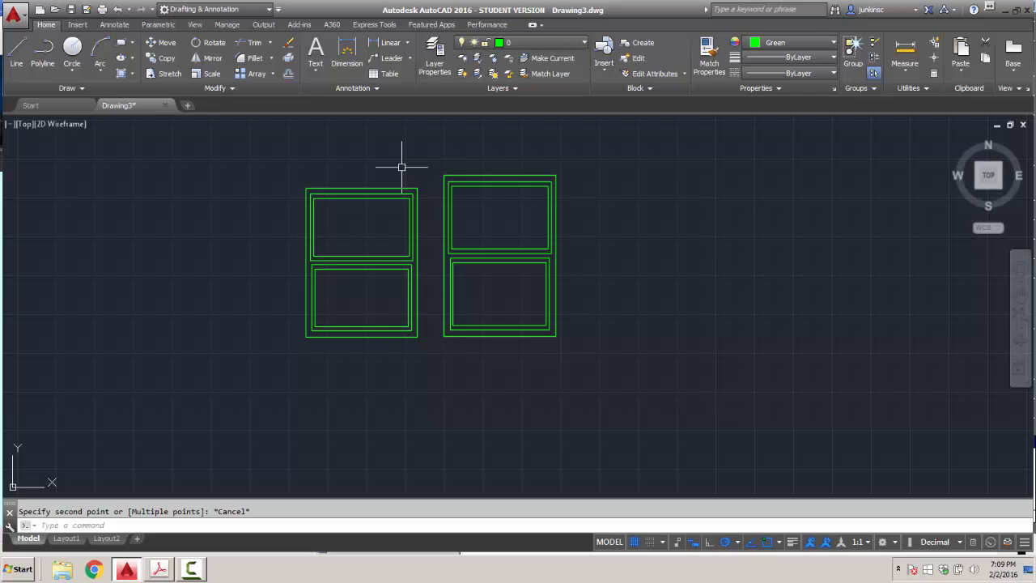
Toggle Polar off with F10 and Snap on with F9, then bring up the Windows Start menu.
key("F10")
key("alt")
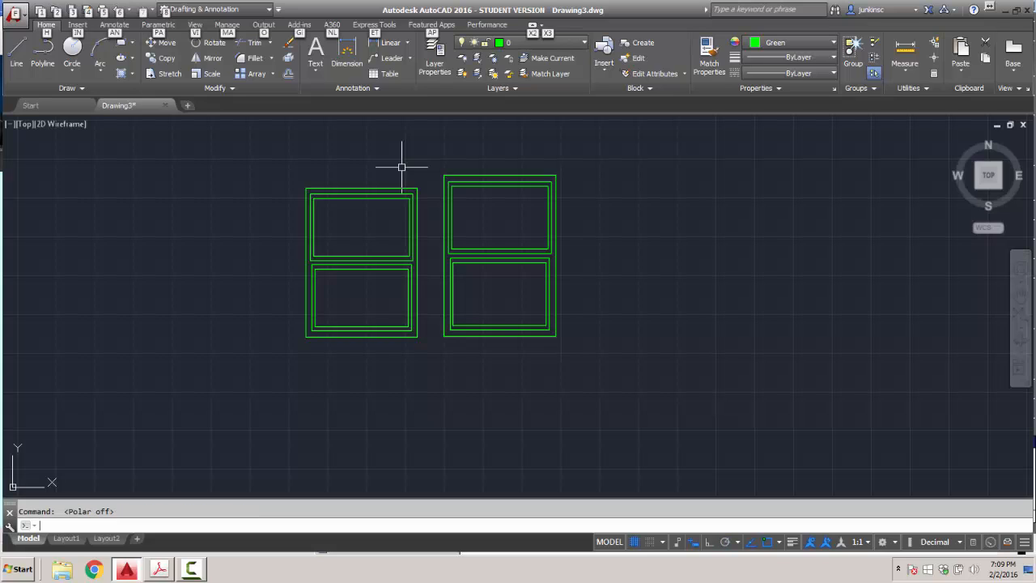
key("F9")
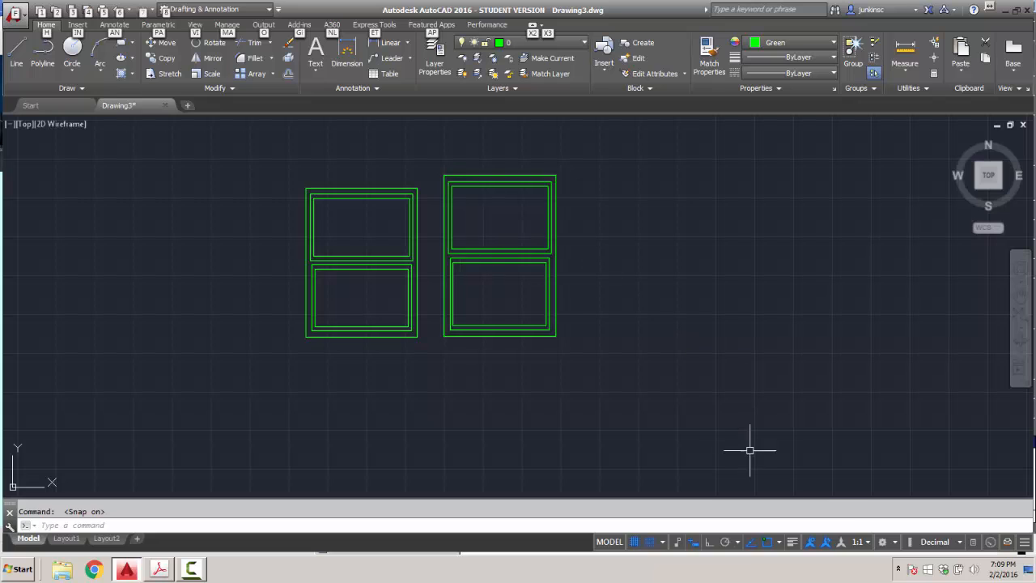
left_click(15, 569)
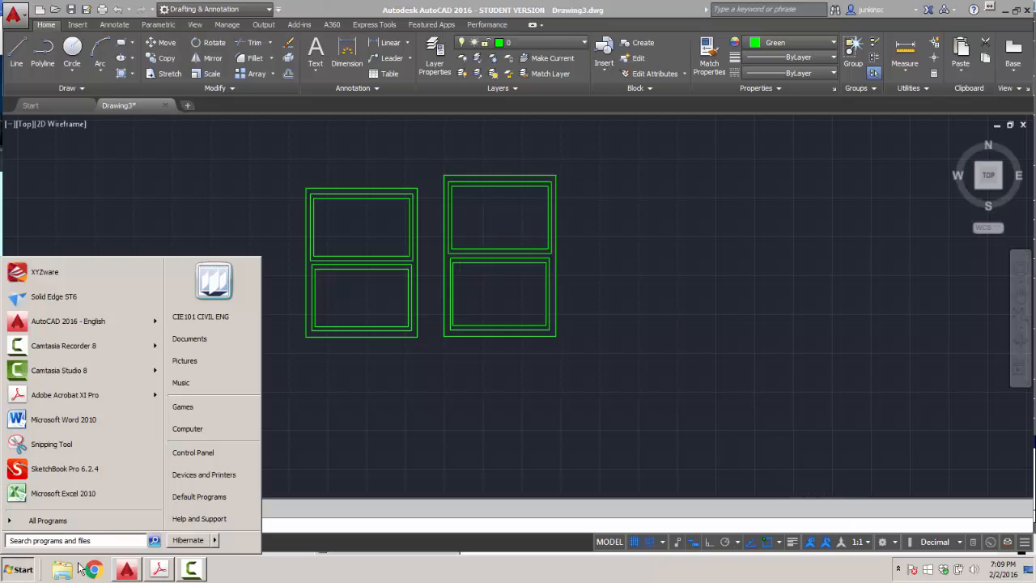